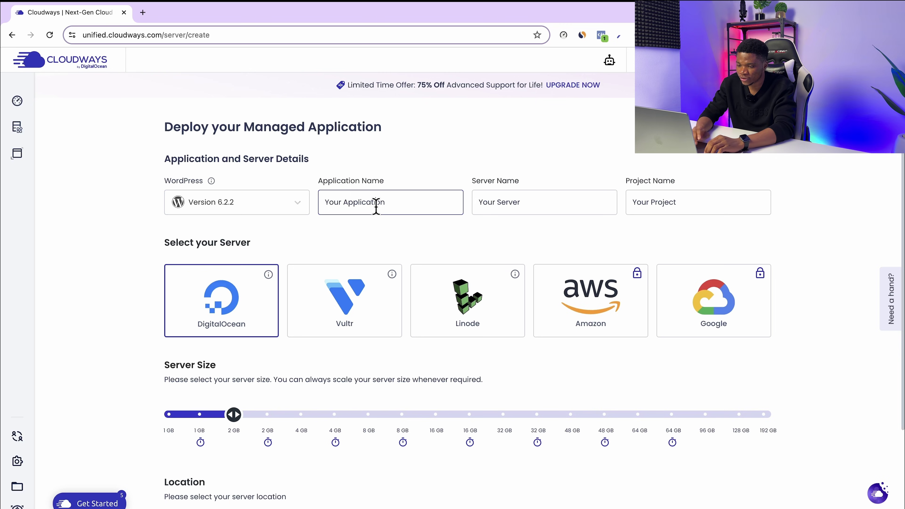
Step: Name the application My New Blog, the server Blog Server and the project Blog Project
triple_click(394, 202)
type("My New Blog")
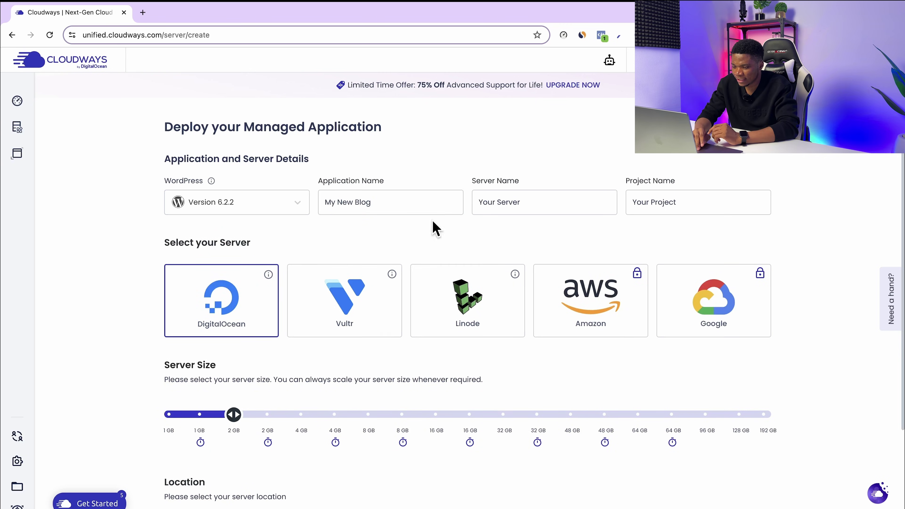
left_click(513, 206)
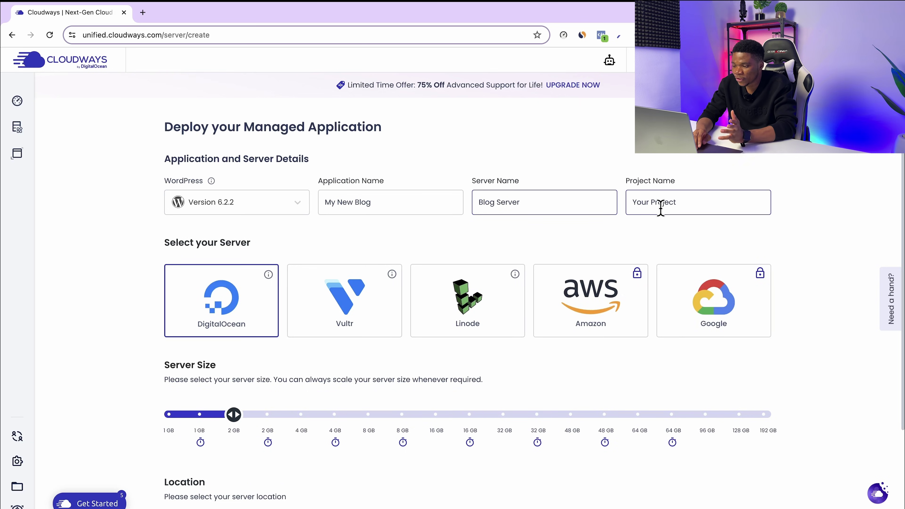
double_click(641, 203)
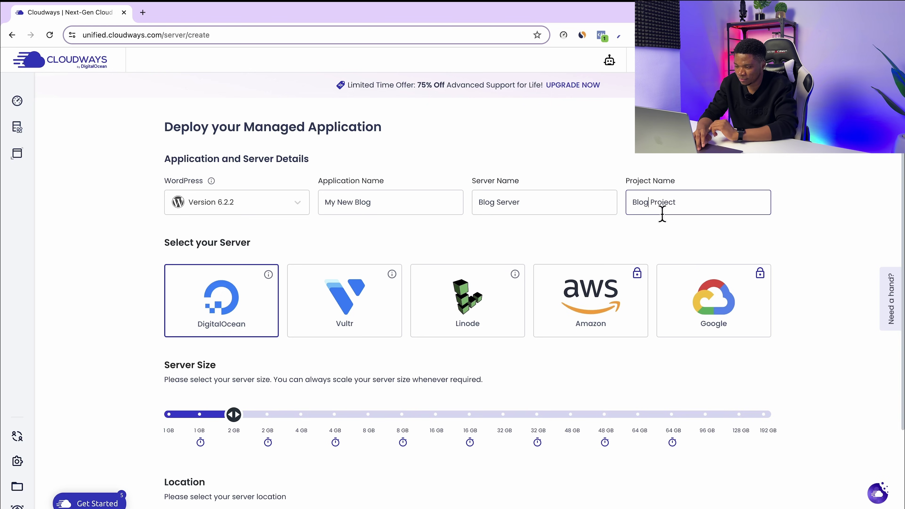
Step: Set the DigitalOcean server size to the smallest 1 GB option
scroll(782, 261, "down", 2)
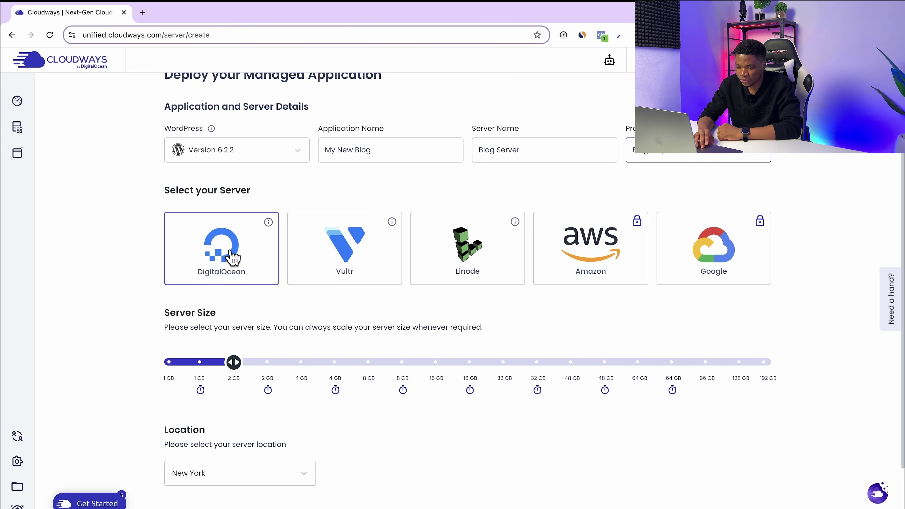
scroll(277, 386, "down", 1)
scroll(277, 386, "down", 3)
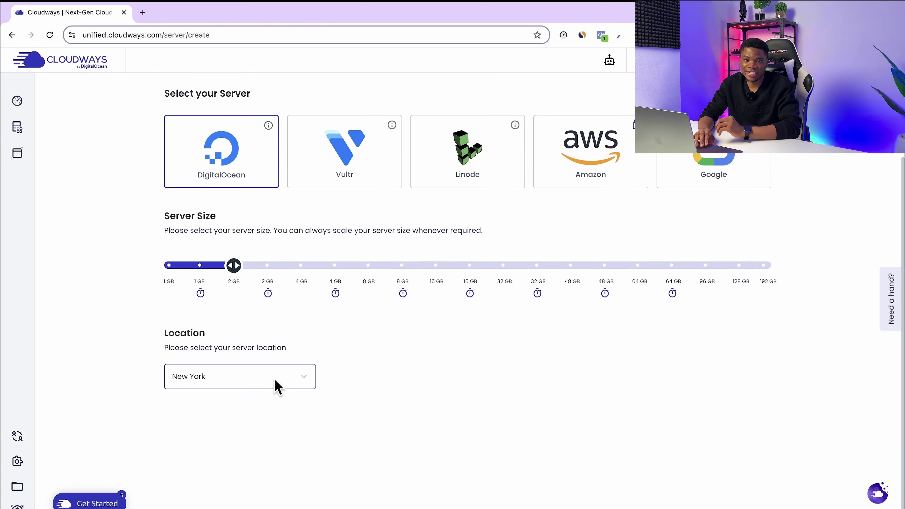
mouse_move(234, 268)
left_mouse_down()
mouse_move(273, 277)
mouse_move(181, 279)
mouse_move(248, 275)
left_mouse_up()
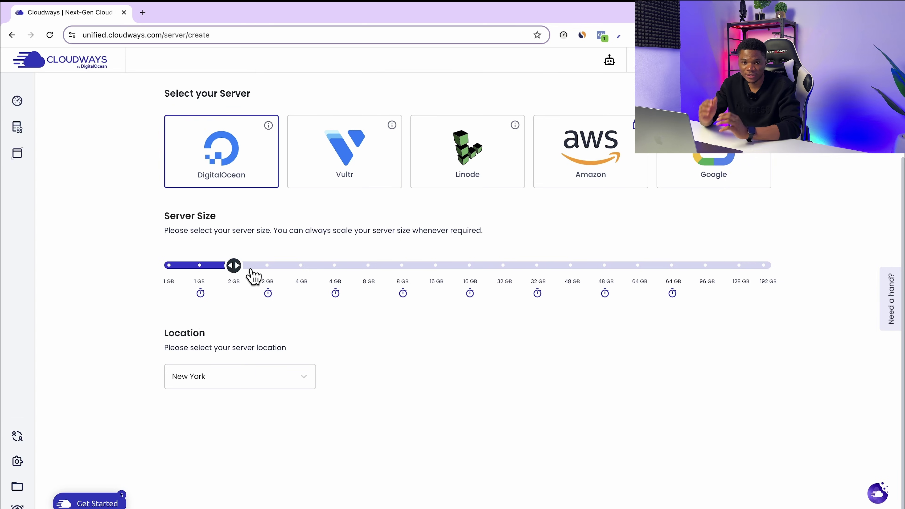
left_click_drag(246, 274, 189, 276)
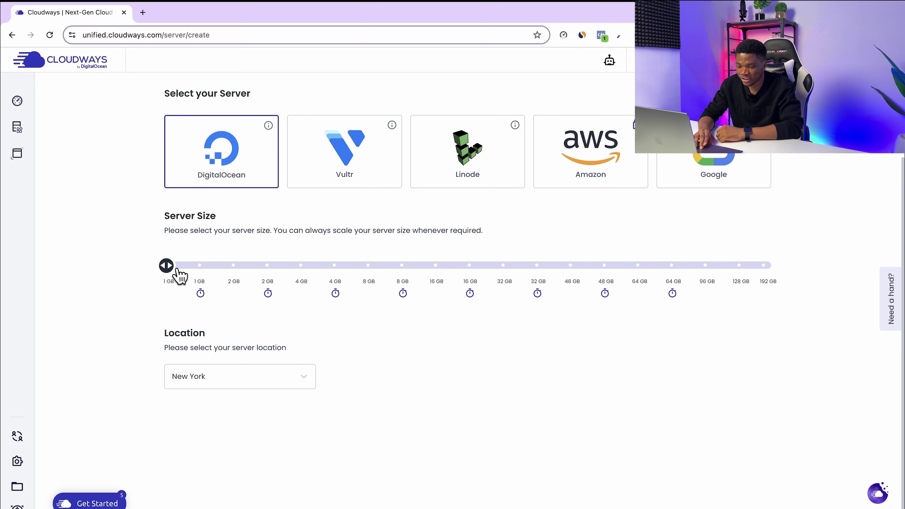
Step: Review the server location choices, keep New York and launch the server
scroll(318, 406, "down", 2)
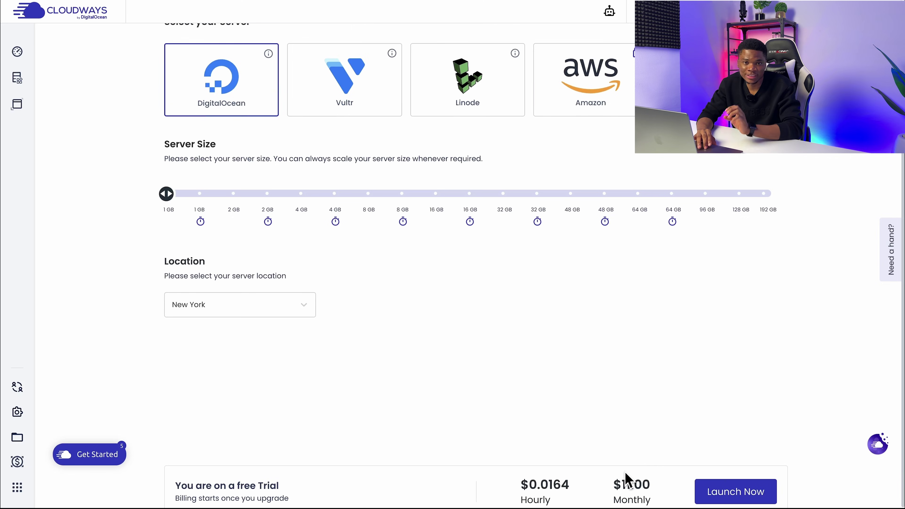
scroll(627, 480, "down", 1)
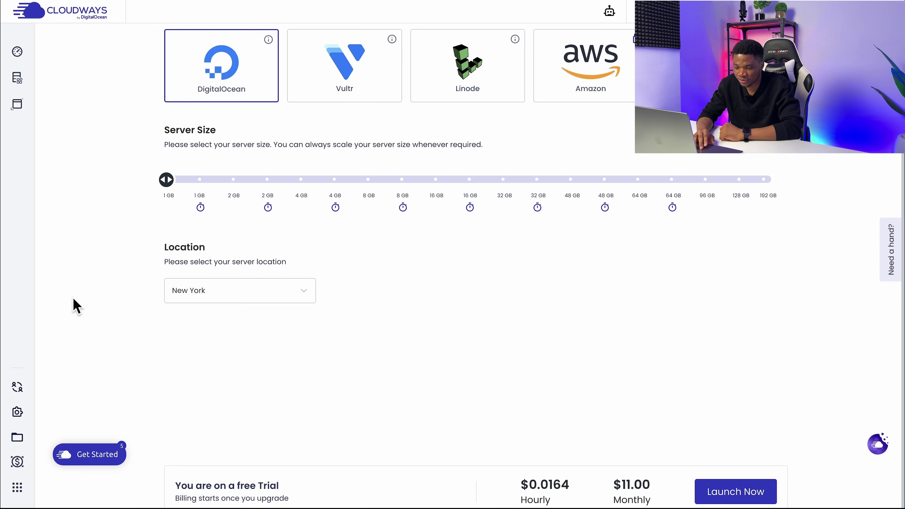
left_click(235, 301)
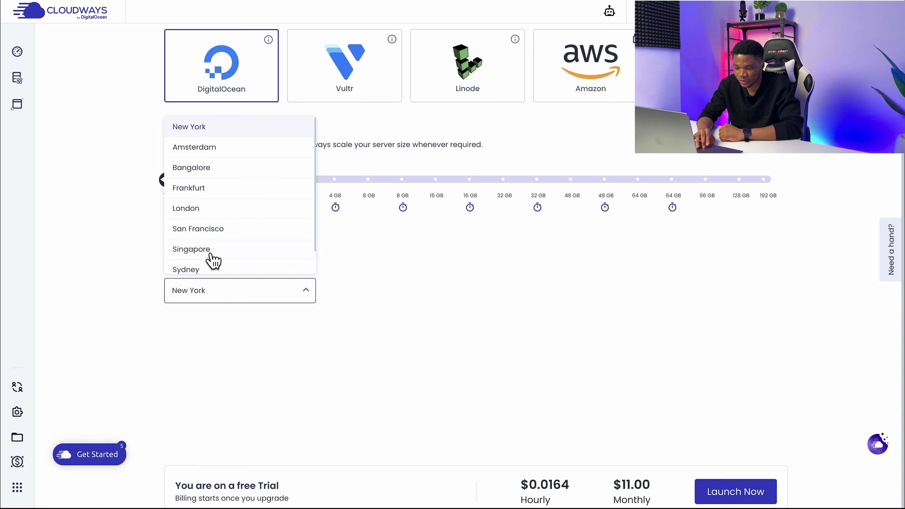
left_click(497, 290)
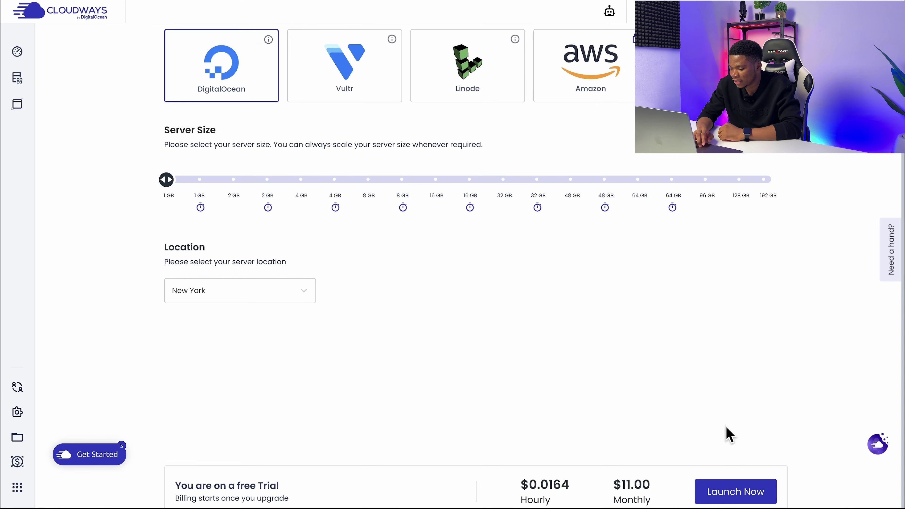
left_click(729, 493)
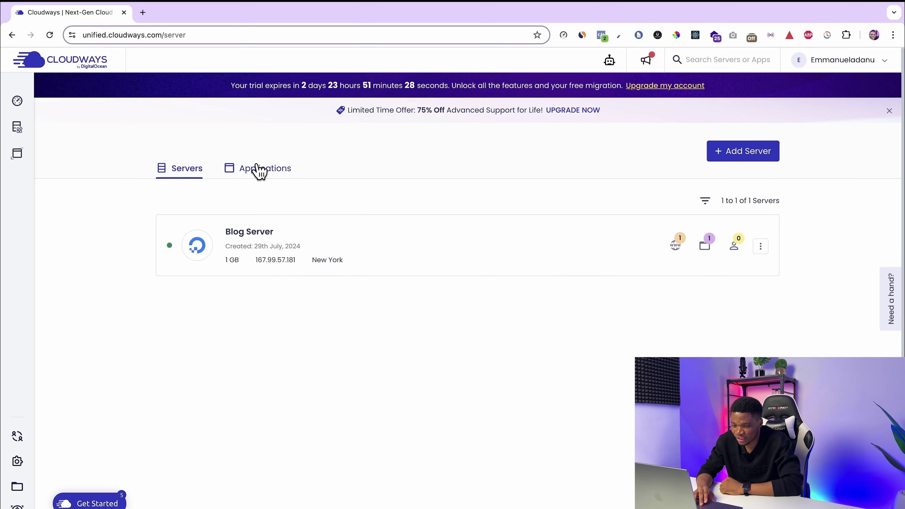
Step: Check the server and application lists, and open the access details of the My New Blog application
left_click(258, 171)
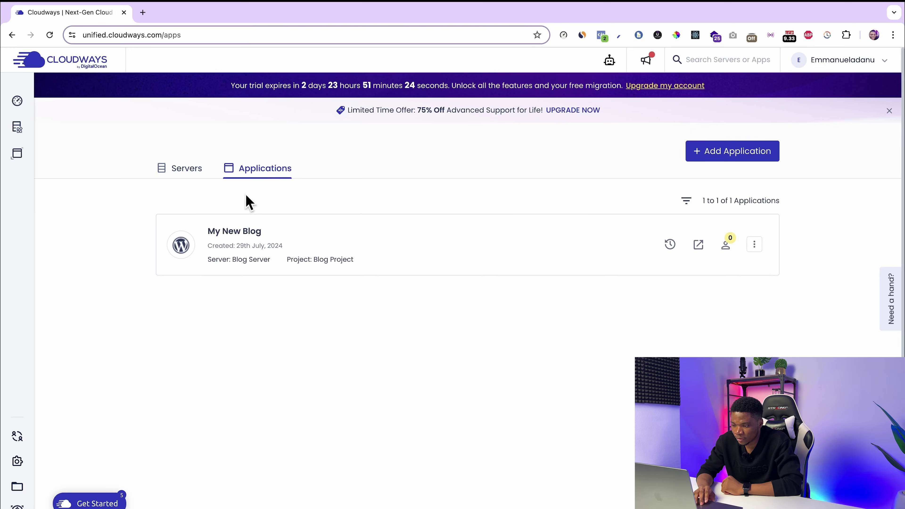
left_click(188, 171)
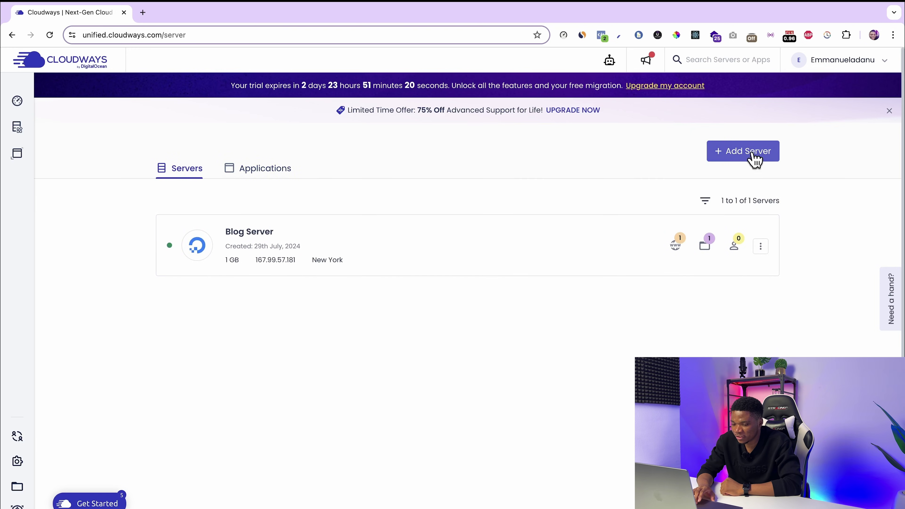
left_click(265, 170)
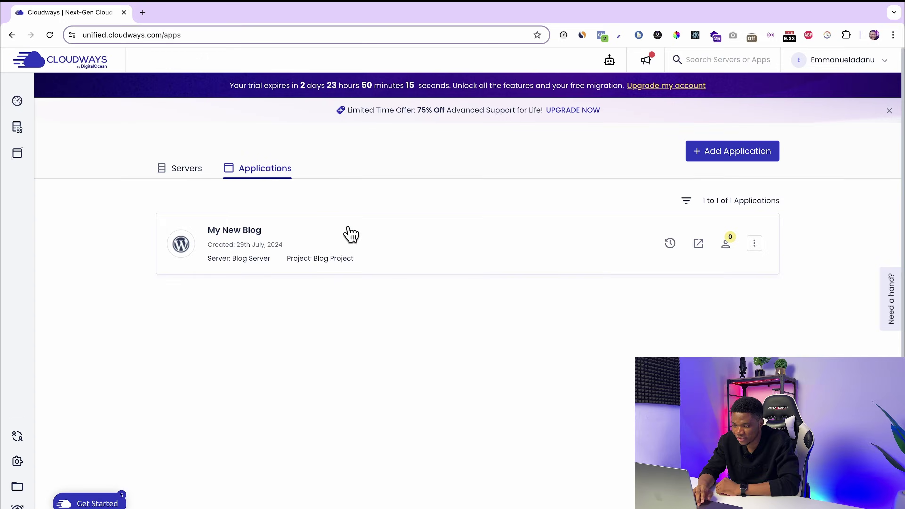
left_click(351, 233)
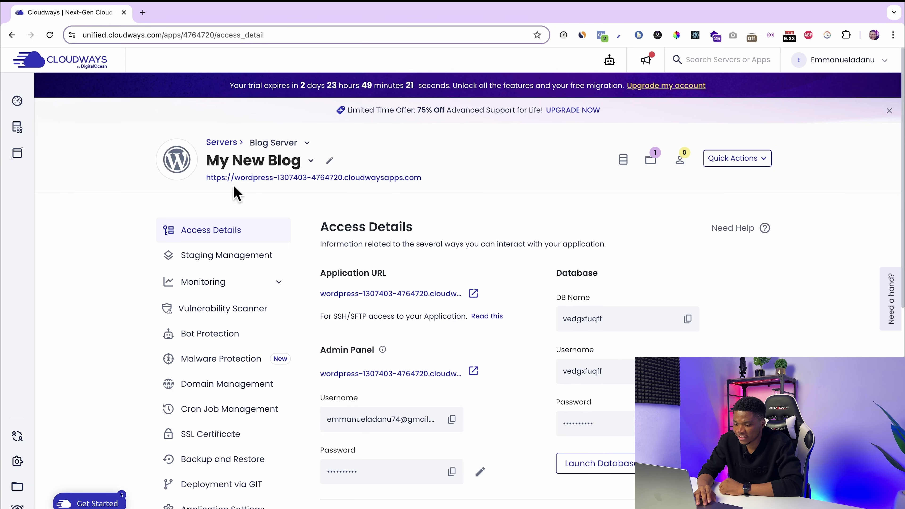
Step: Open the My New Blog site from its application URL and look over the homepage
left_click(280, 178)
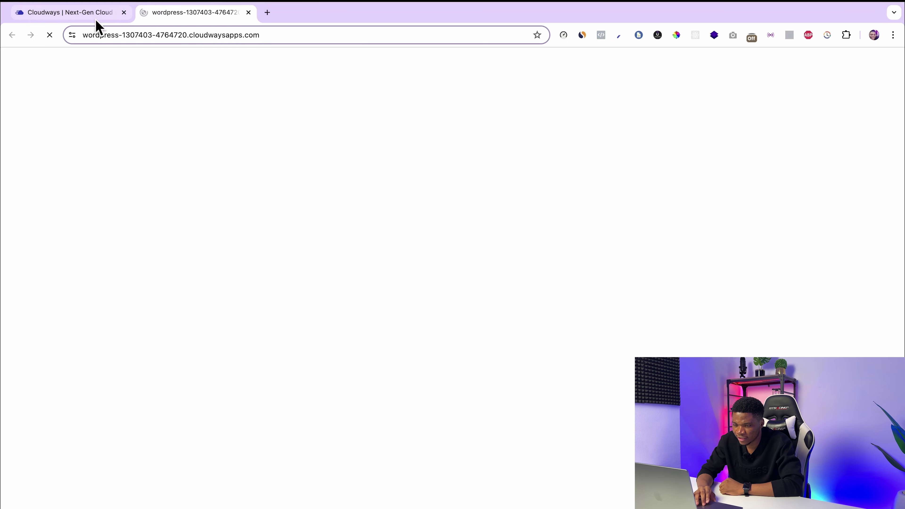
scroll(345, 203, "down", 2)
scroll(483, 281, "up", 2)
scroll(481, 280, "down", 3)
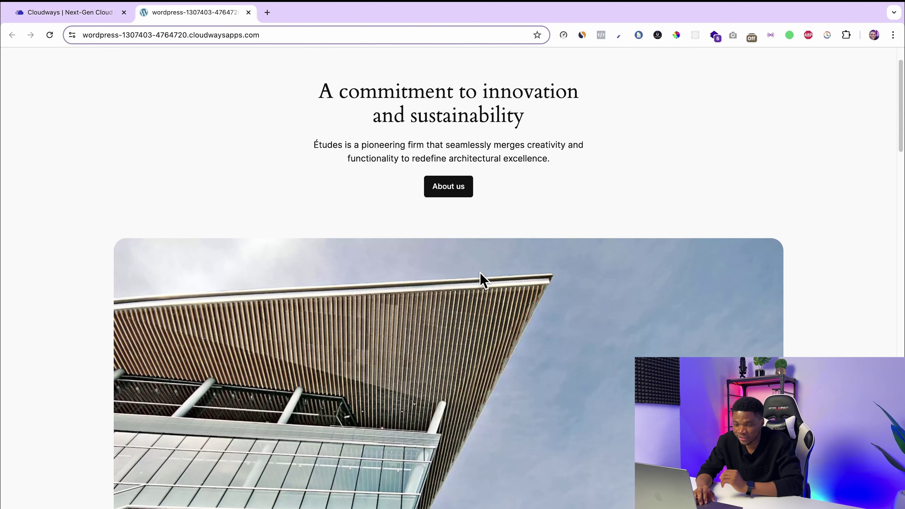
Step: Return to the Cloudways access details and open the WordPress admin panel's login page
left_click(77, 13)
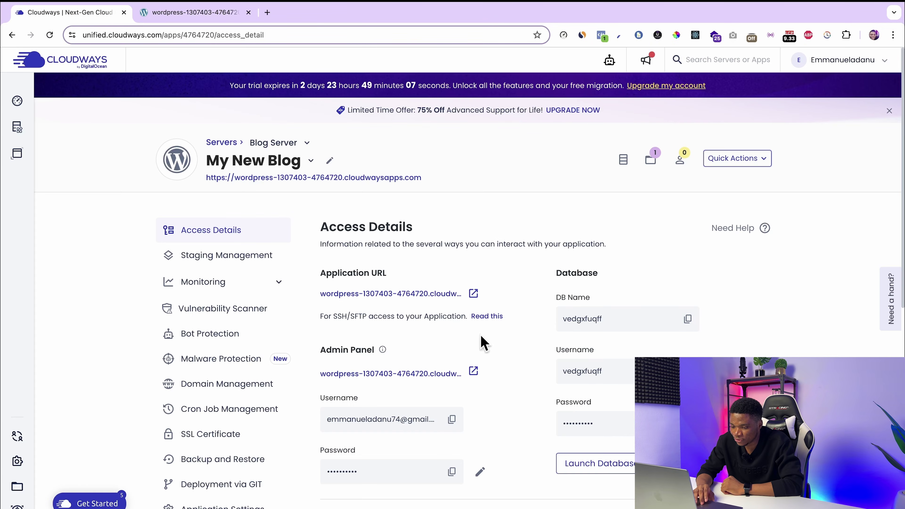
scroll(517, 446, "down", 3)
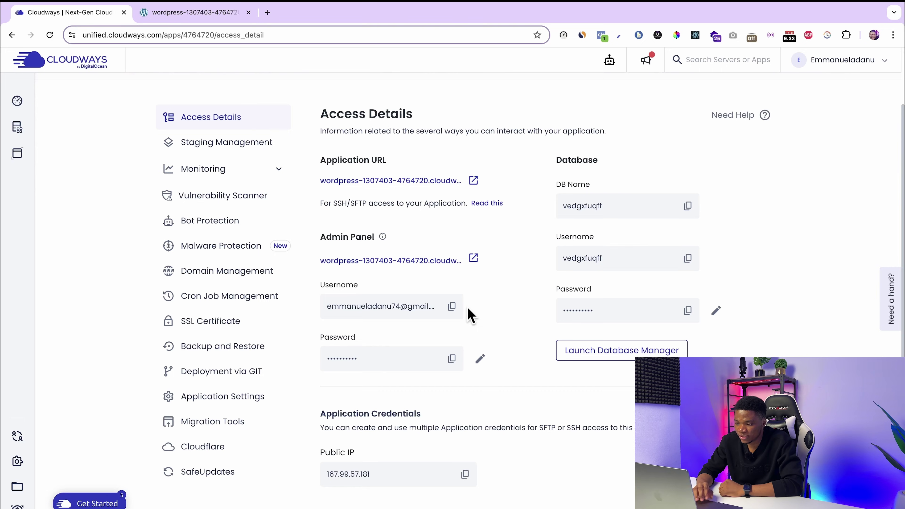
scroll(535, 314, "up", 1)
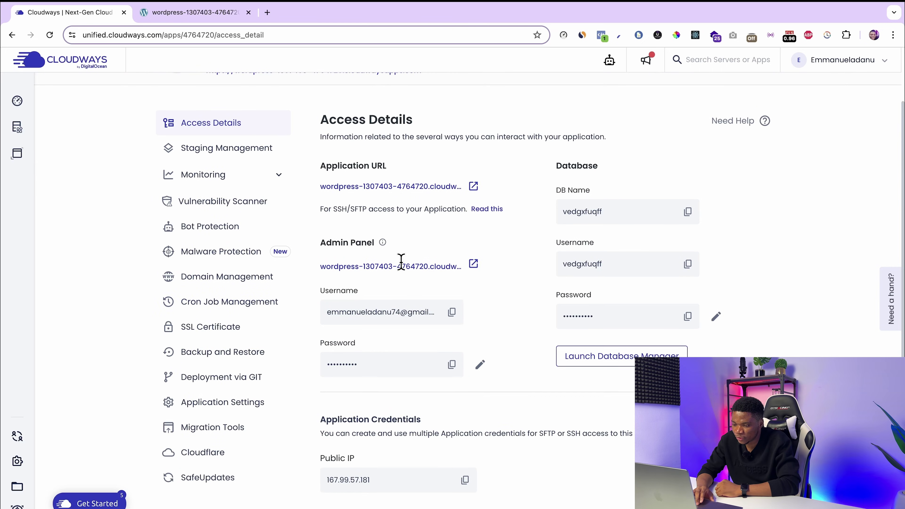
left_click(473, 264)
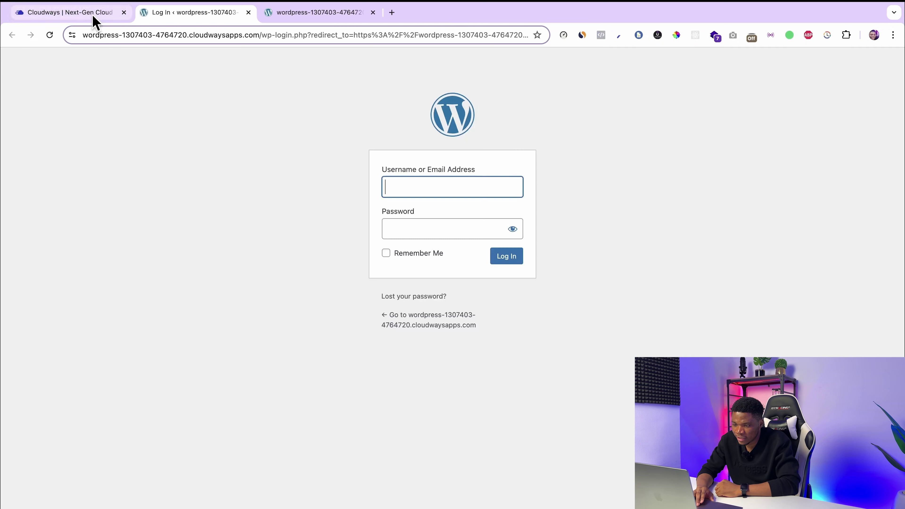
Step: Copy the admin panel username from Cloudways and paste it into the WordPress login form
left_click(95, 16)
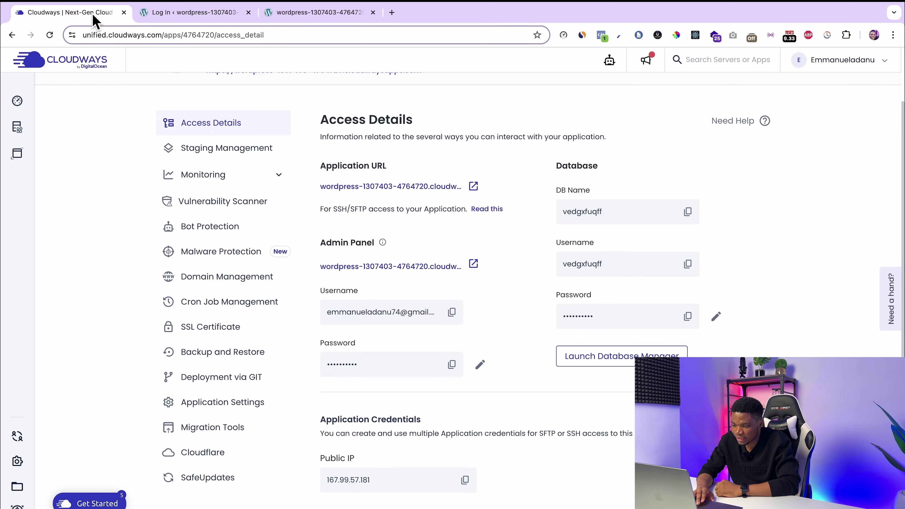
left_click(451, 312)
left_click(218, 12)
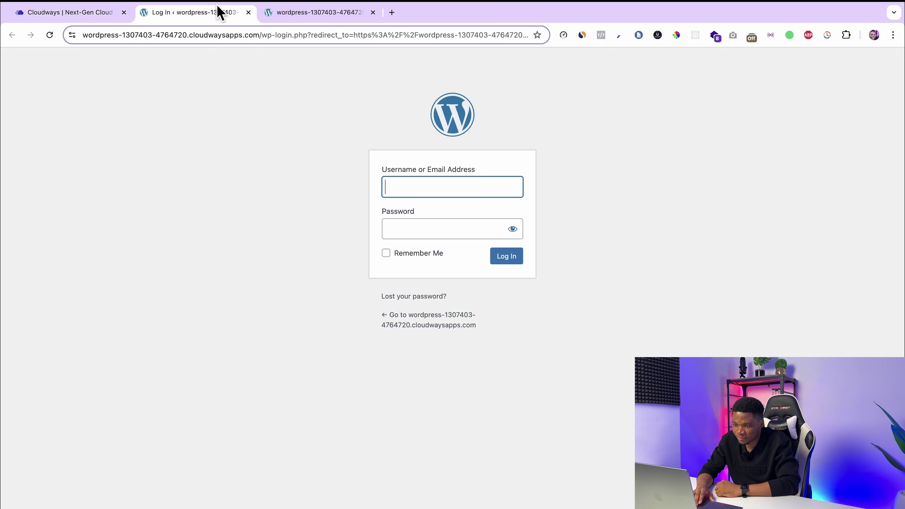
key("super+v")
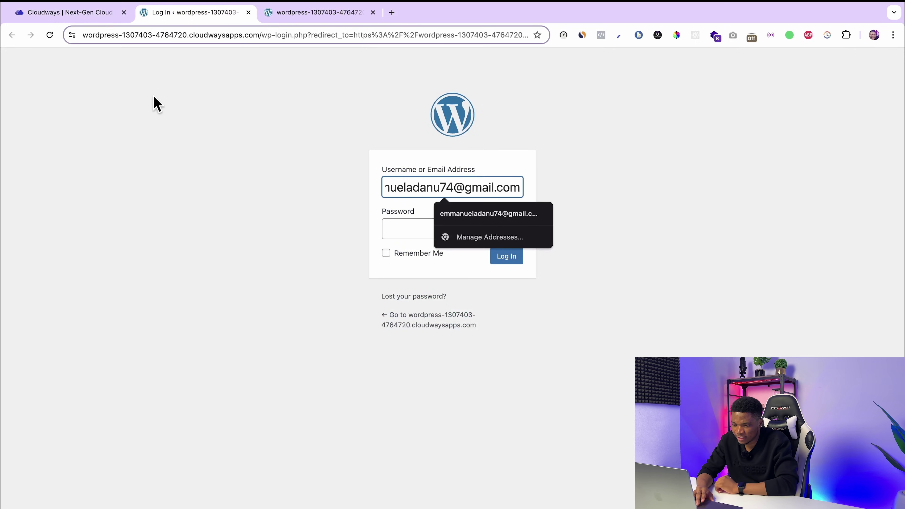
Step: Copy the admin panel password into the WordPress login form, enable Remember Me and log in
left_click(88, 16)
left_click(452, 363)
left_click(214, 15)
left_click(450, 230)
key("super+v")
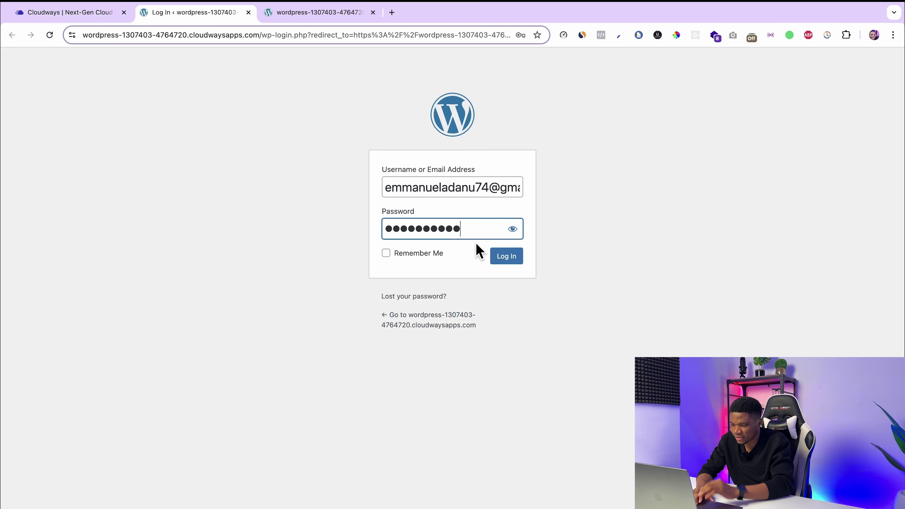
left_click(387, 259)
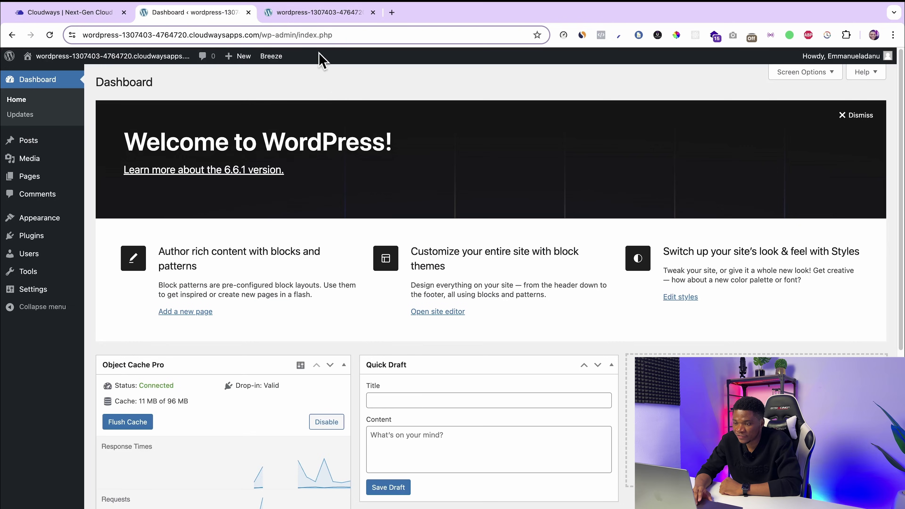
Step: Examine the live site's homepage sections under the default theme
left_click(318, 13)
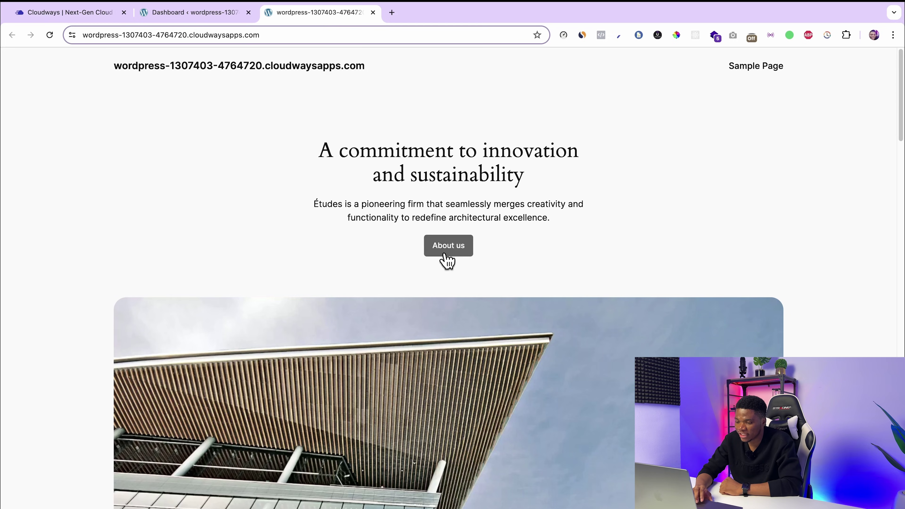
scroll(447, 261, "down", 1)
scroll(447, 261, "down", 10)
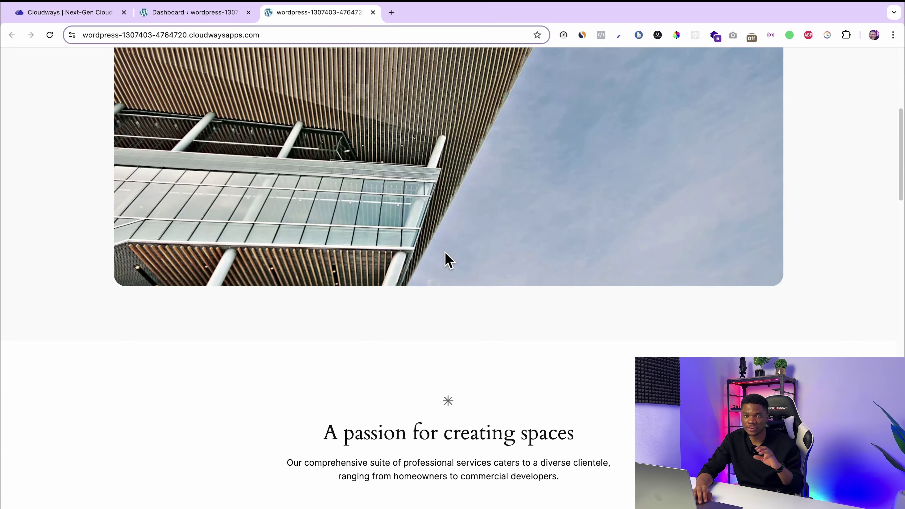
scroll(446, 259, "down", 5)
scroll(447, 261, "down", 6)
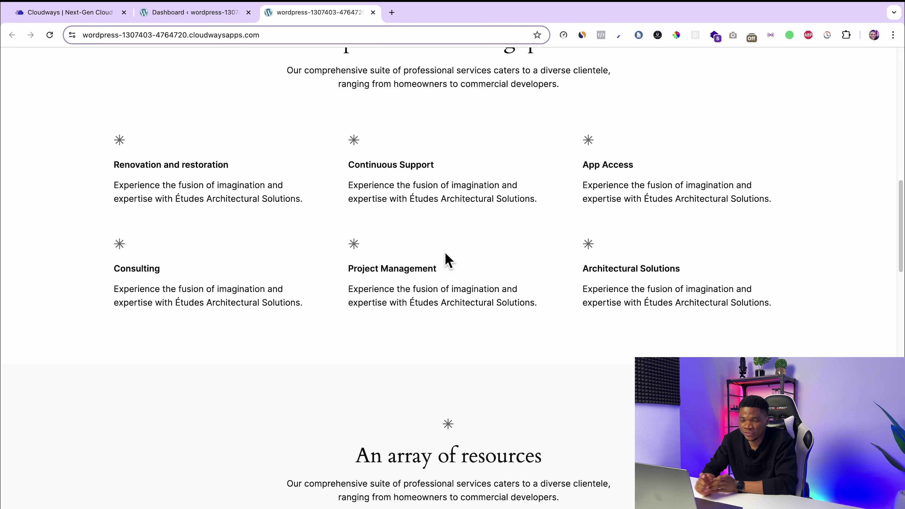
Step: Open the Add Themes page in the WordPress admin and browse the popular themes
left_click(189, 16)
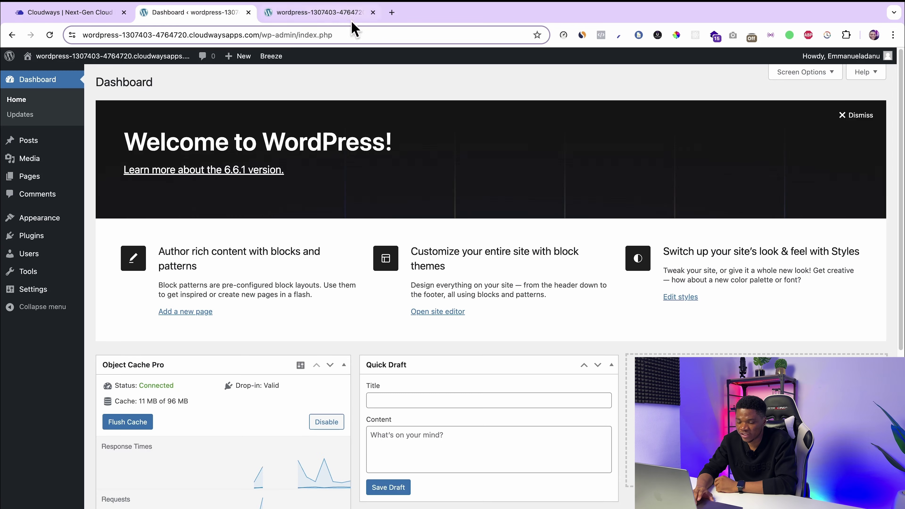
mouse_move(41, 217)
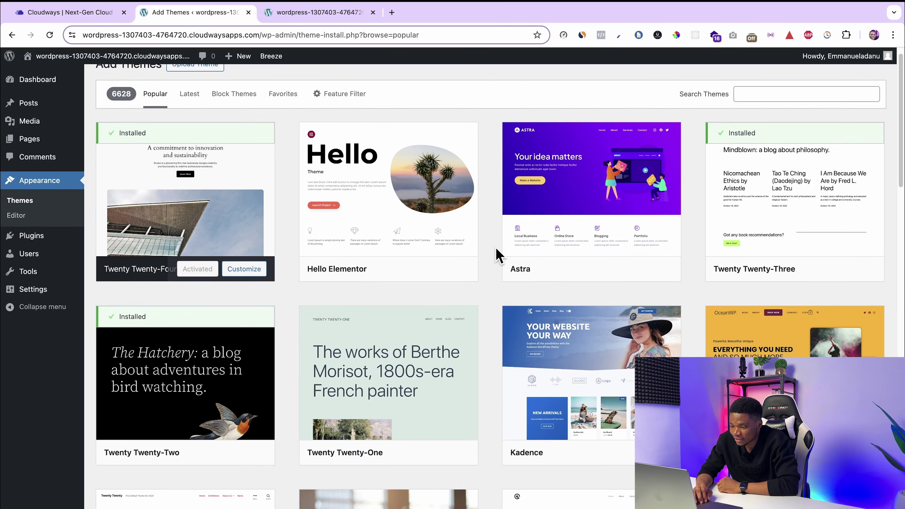
scroll(495, 253, "down", 2)
scroll(499, 255, "down", 15)
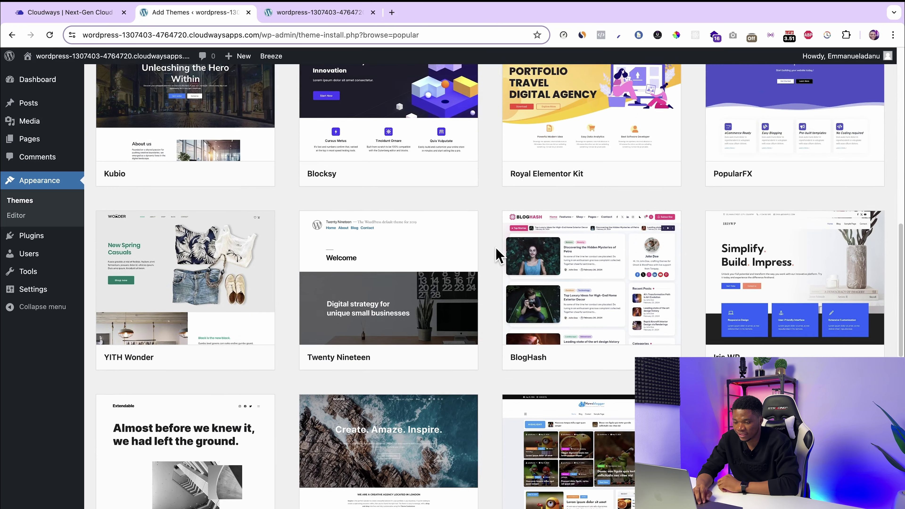
scroll(499, 255, "down", 3)
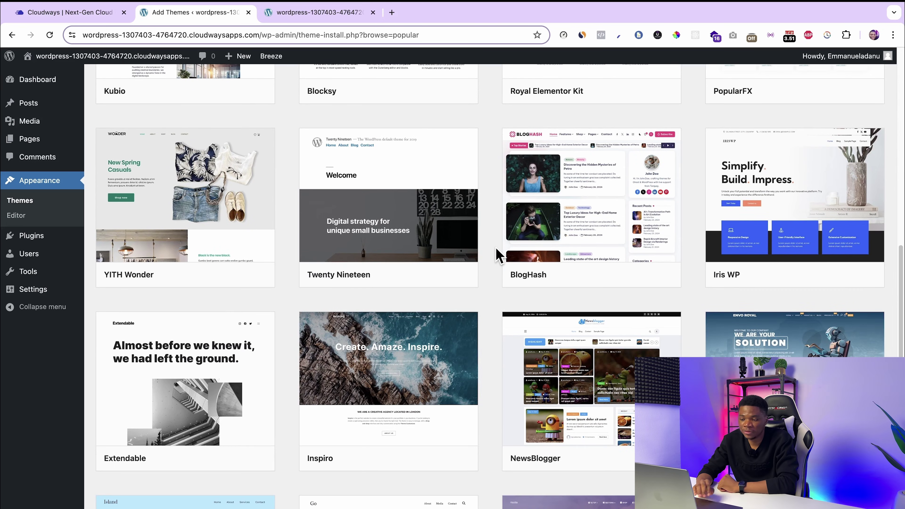
scroll(499, 255, "up", 20)
mouse_move(465, 299)
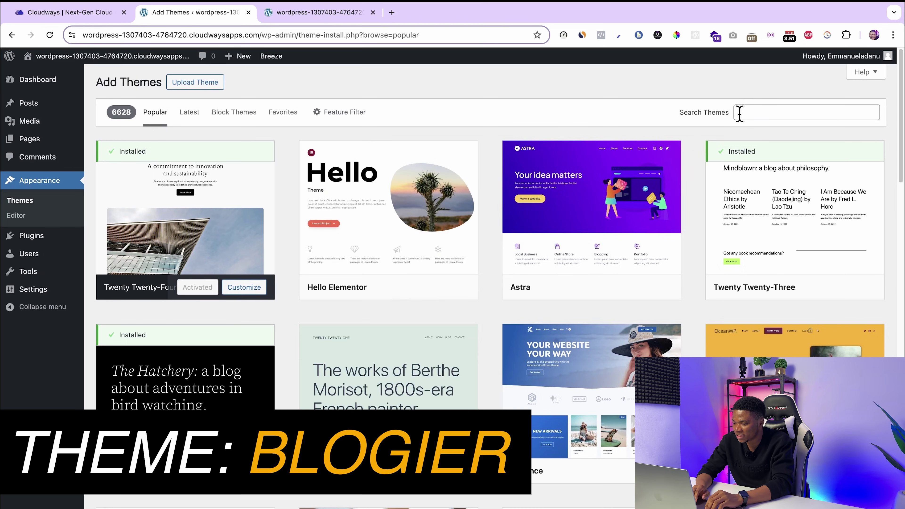
Step: Find the Blogier theme, install and activate it, and check the reloaded live homepage
left_click(739, 114)
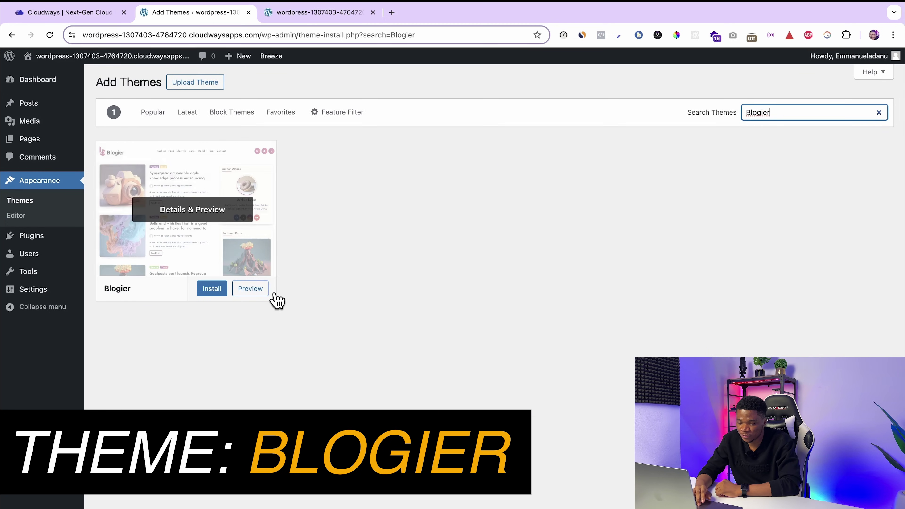
left_click(208, 296)
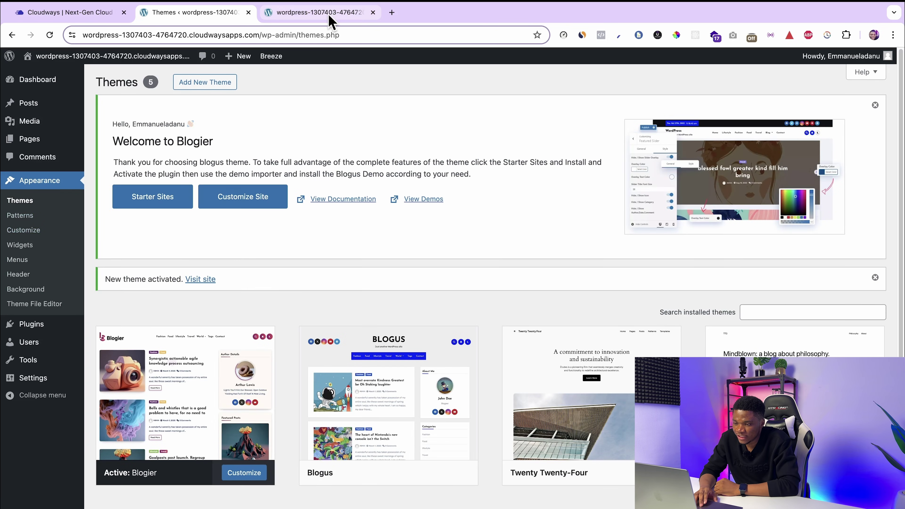
left_click(331, 19)
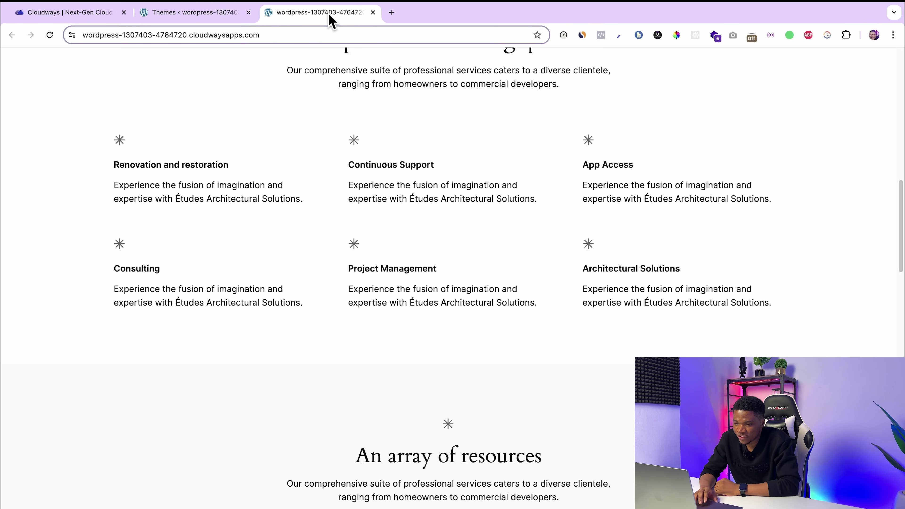
left_click(49, 35)
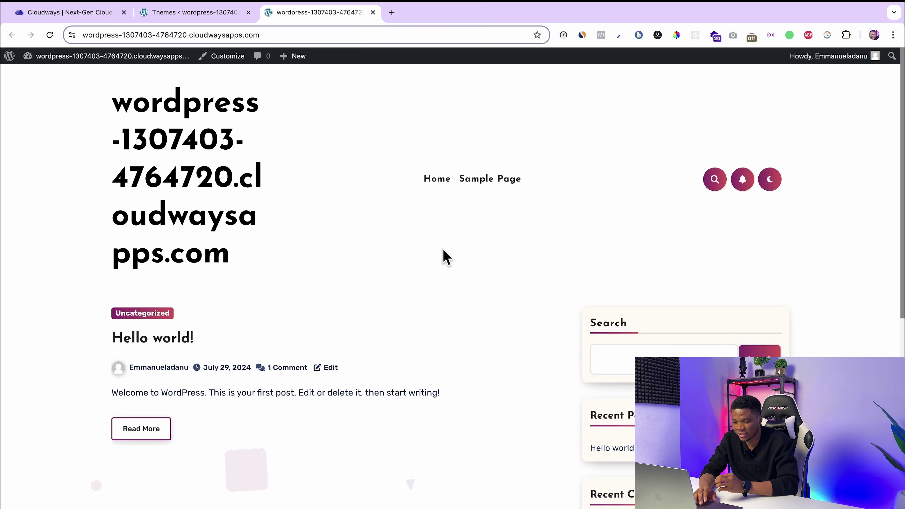
scroll(453, 311, "down", 9)
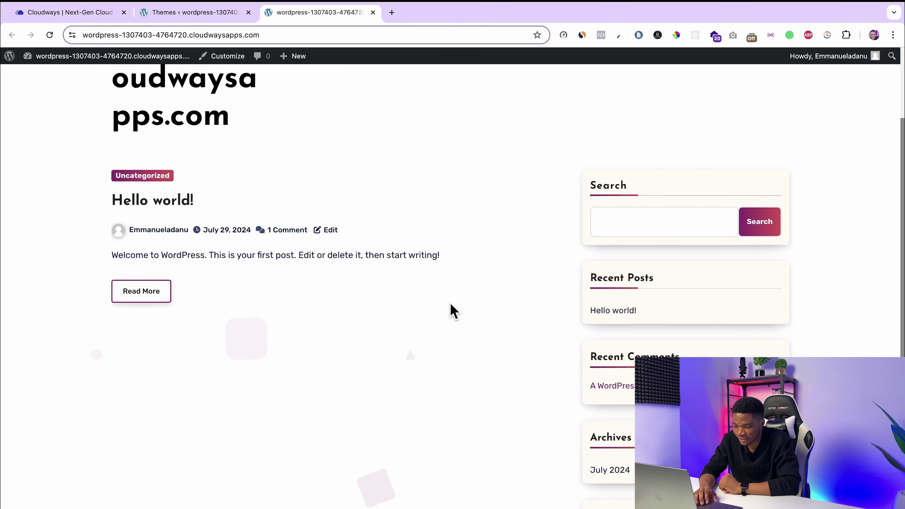
scroll(233, 120, "up", 4)
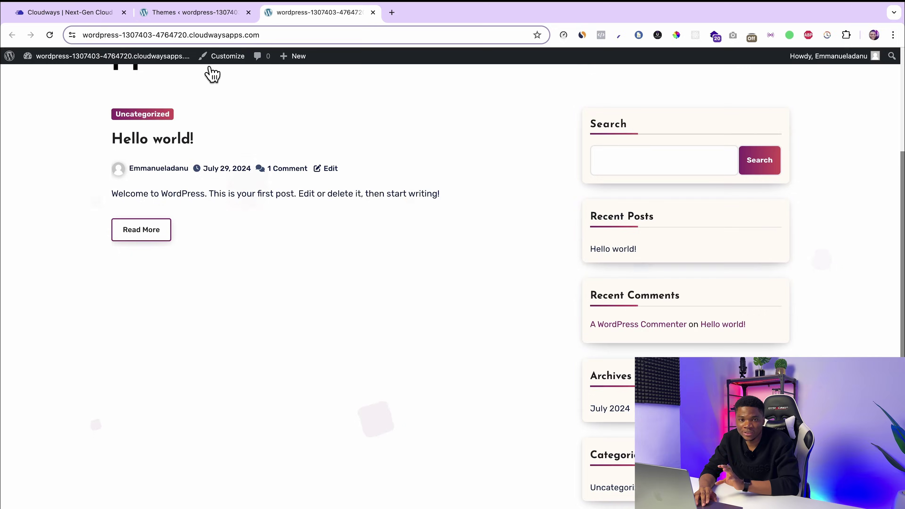
Step: Open the theme's starter sites and import the free Blogier demo with customize settings, widgets and content
left_click(208, 14)
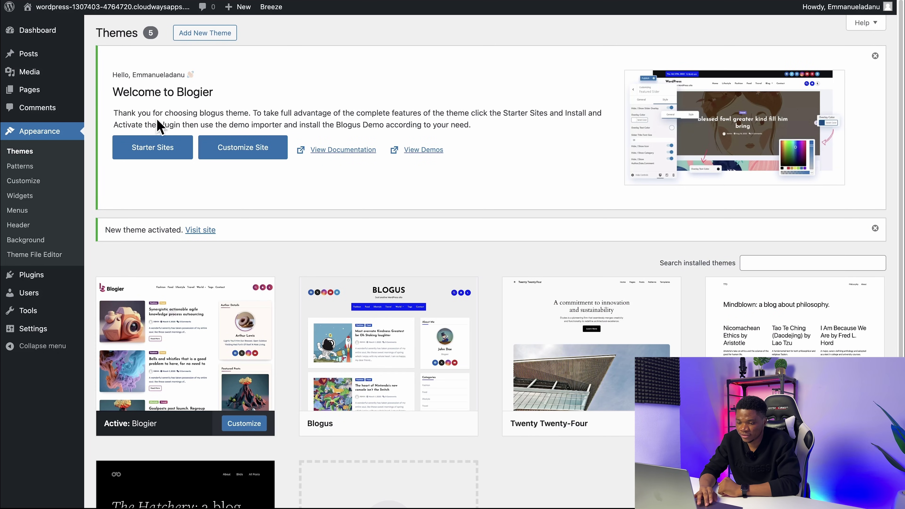
left_click(141, 157)
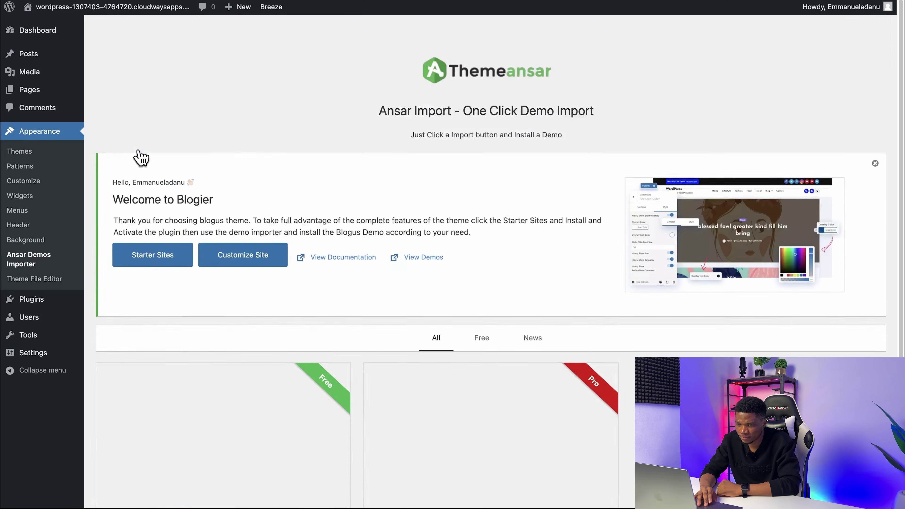
scroll(146, 171, "down", 3)
left_click(287, 468)
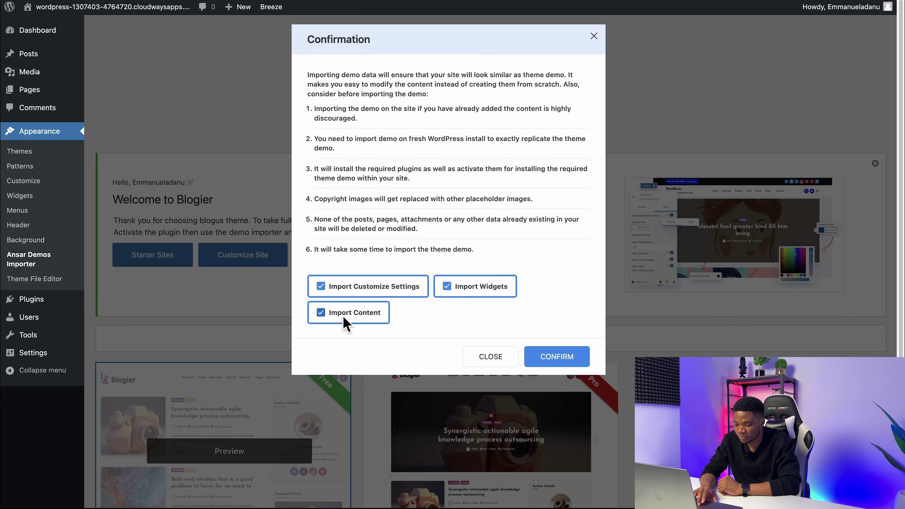
left_click(547, 356)
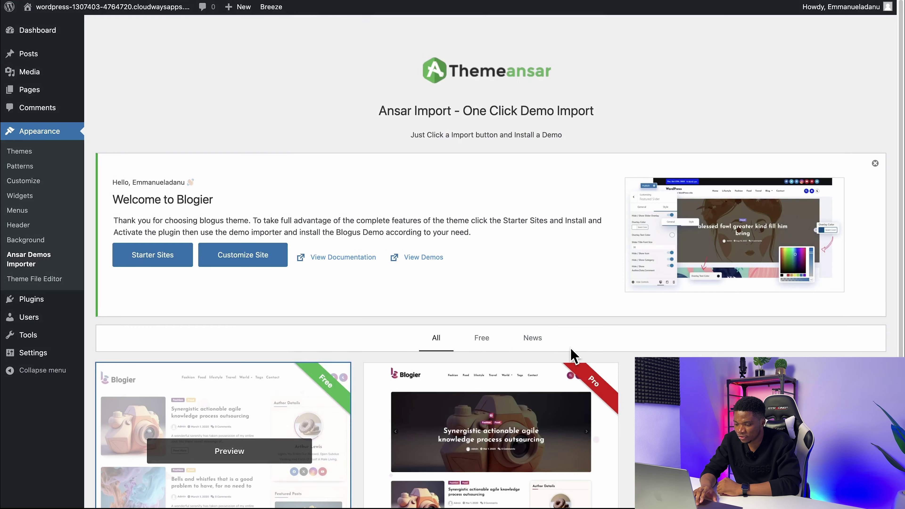
scroll(499, 364, "down", 3)
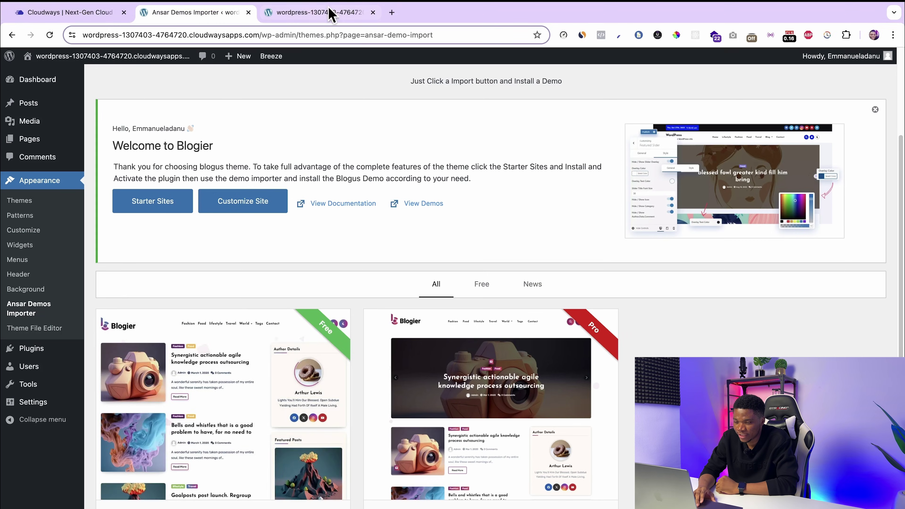
Step: Examine the imported demo layout, posts and sidebar on the live homepage
left_click(330, 11)
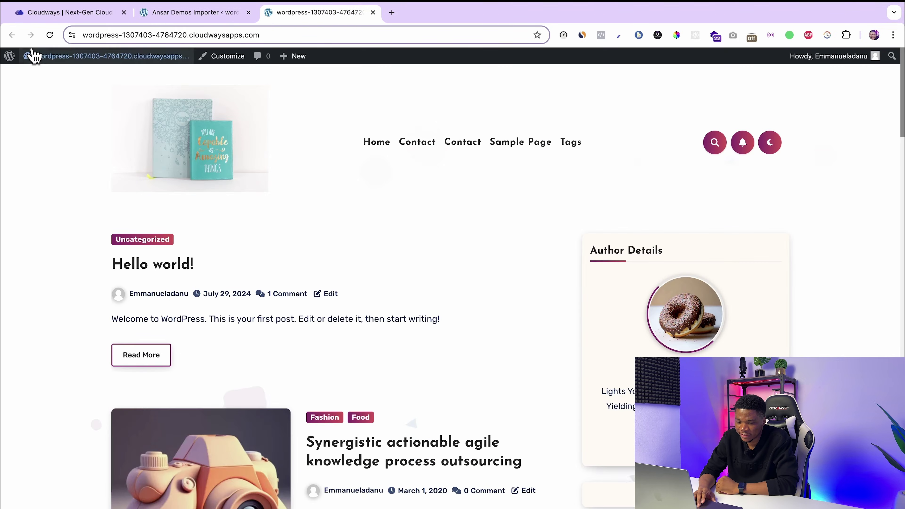
scroll(308, 313, "down", 8)
scroll(307, 313, "down", 20)
scroll(307, 314, "up", 20)
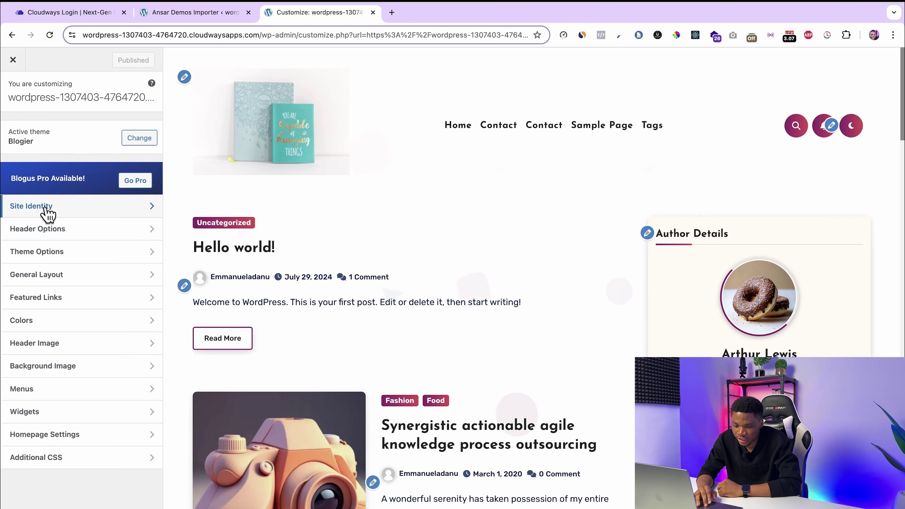
Step: In the customizer's Site Identity settings, remove the logo and set the site title to "Online Course School"
left_click(48, 211)
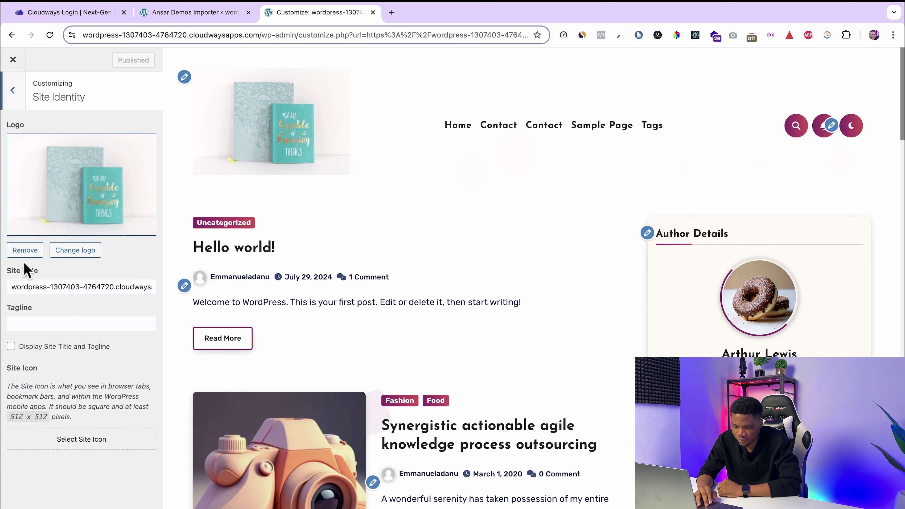
left_click(24, 252)
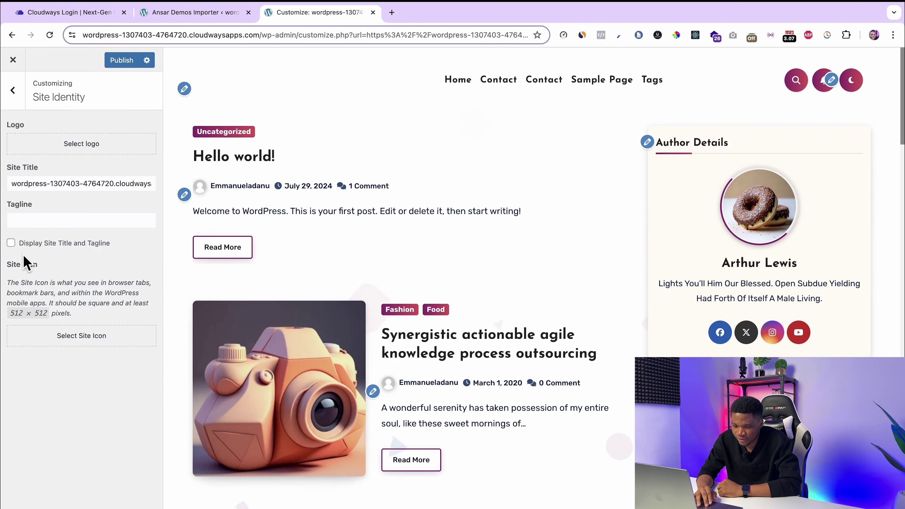
triple_click(72, 180)
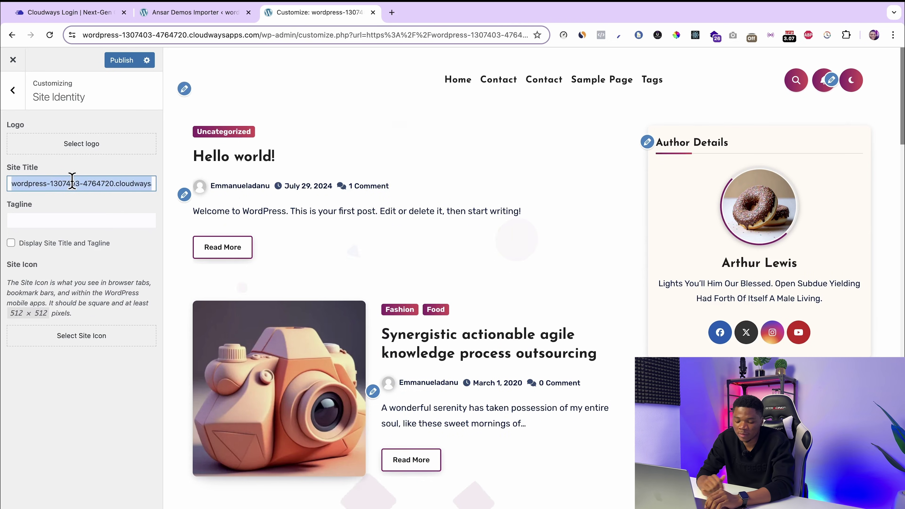
type("Online Course School")
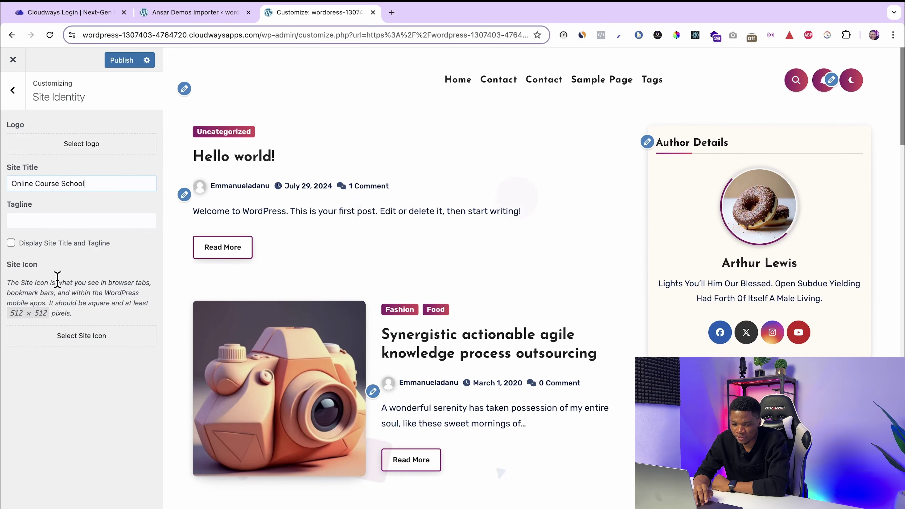
Step: Display the site title and tagline with a site title size of 25 and publish the changes
left_click(11, 243)
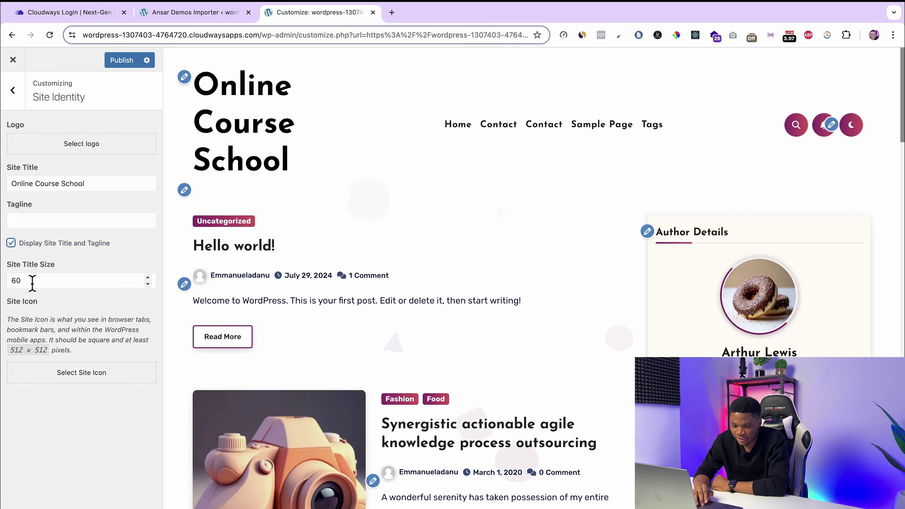
left_click(14, 280)
double_click(14, 281)
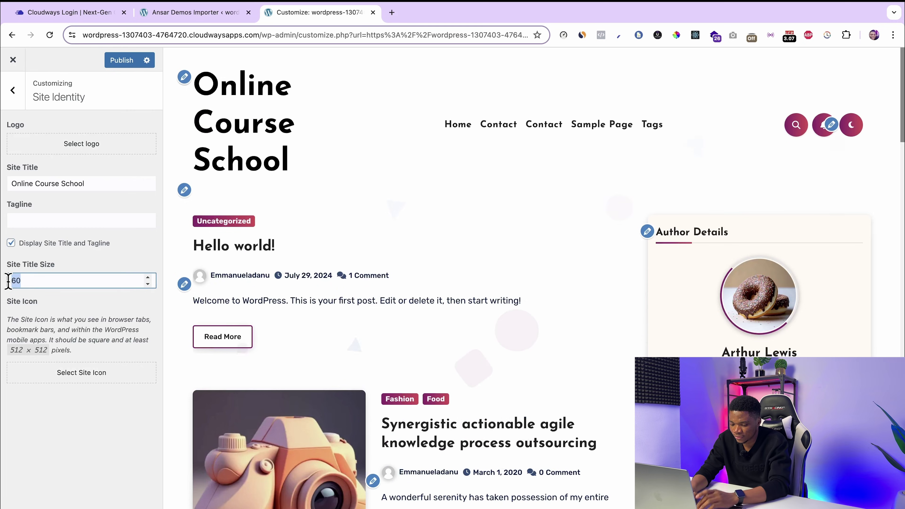
type("30")
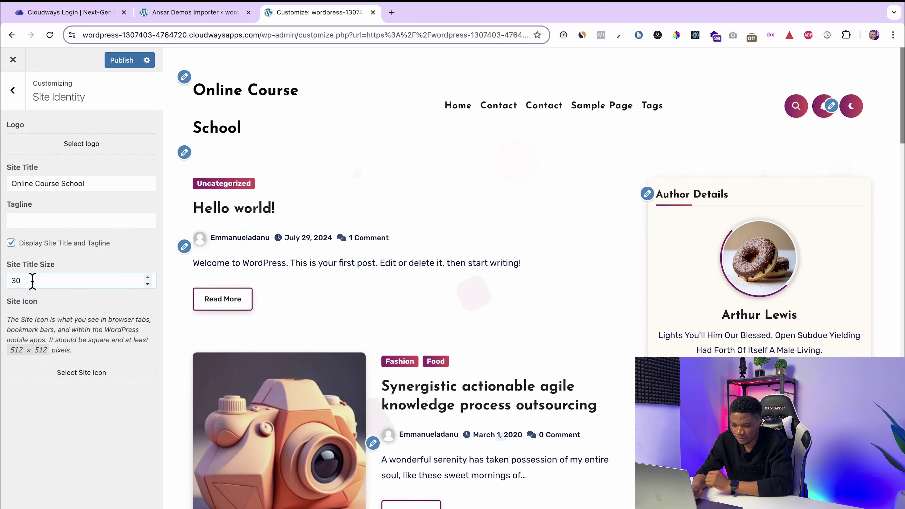
double_click(32, 281)
type("20")
key("BackSpace")
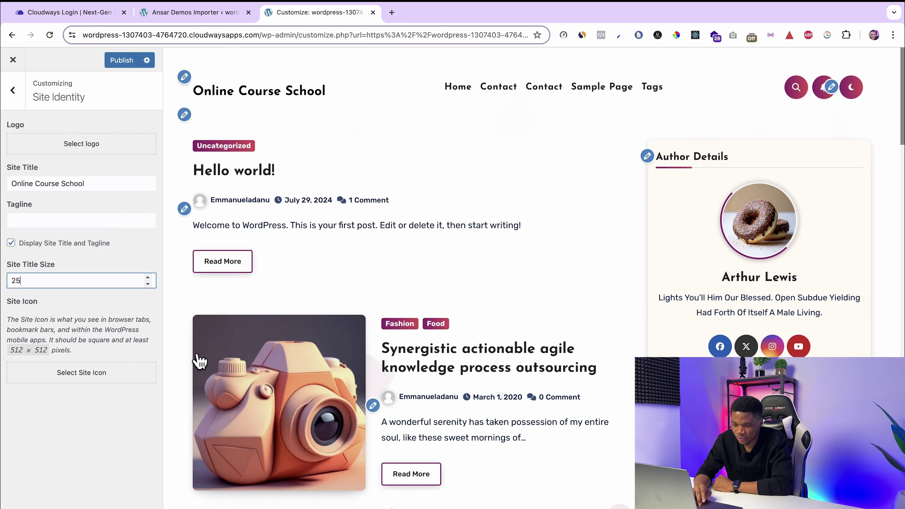
left_click(125, 61)
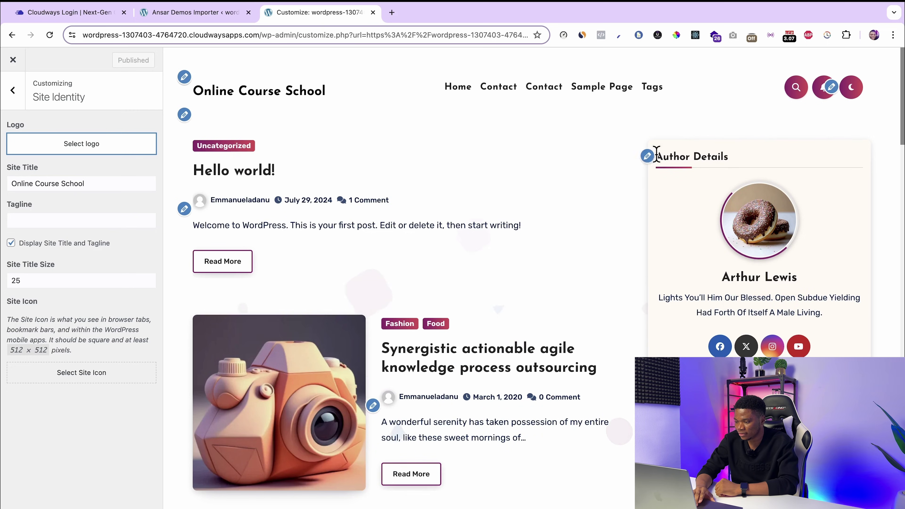
Step: Open the sidebar's Author Info widget for editing and replace the author image with the portrait from the media library
left_click(647, 155)
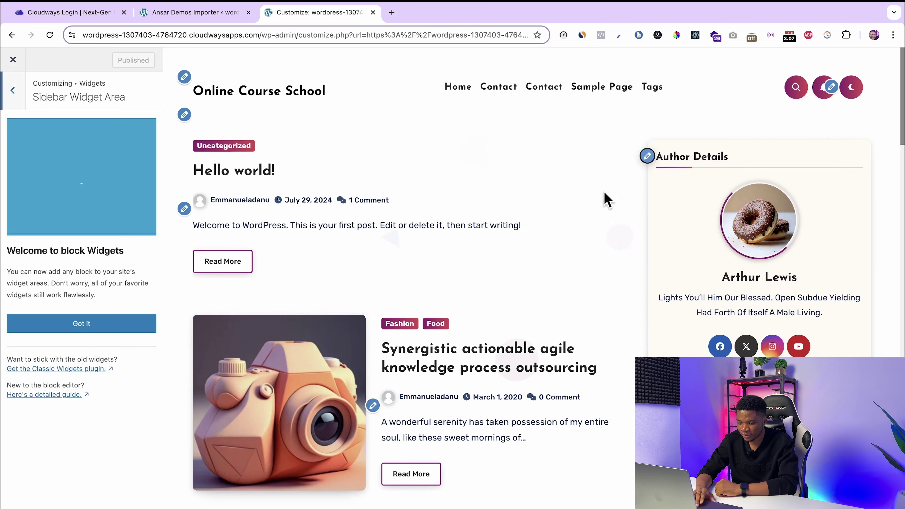
left_click(108, 323)
scroll(128, 415, "down", 3)
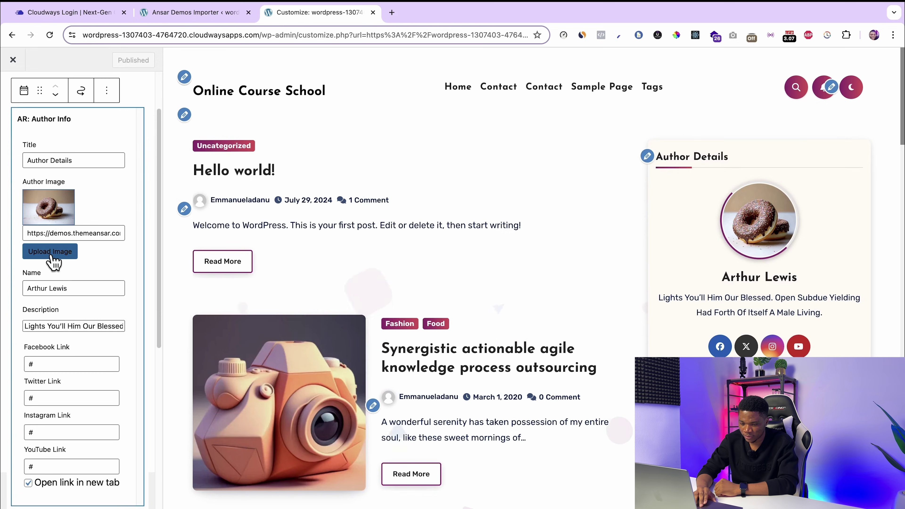
left_click(53, 252)
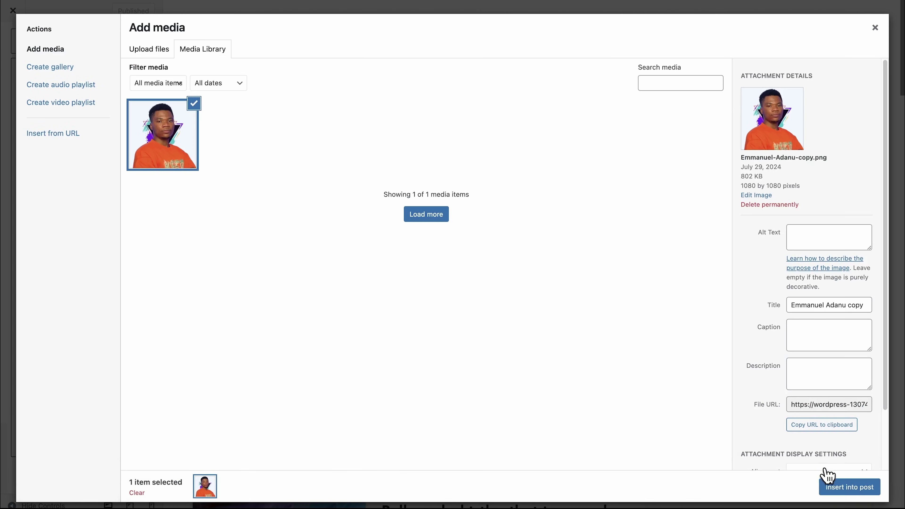
left_click(848, 487)
Step: Enter the author's full name and the description "Welcome to my blog, where I show you how to create and sell profitable online courses"
left_click_drag(68, 256, 26, 255)
type("E")
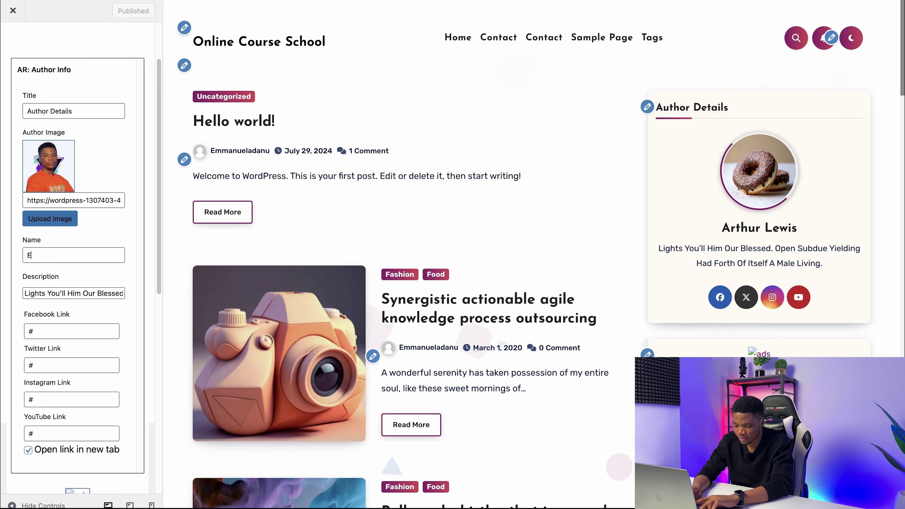
type("mmanuel Adanu")
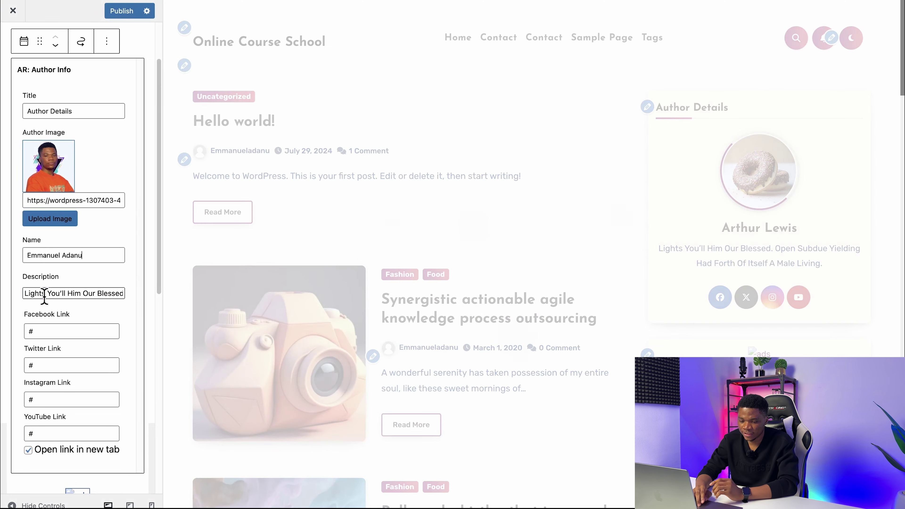
triple_click(44, 295)
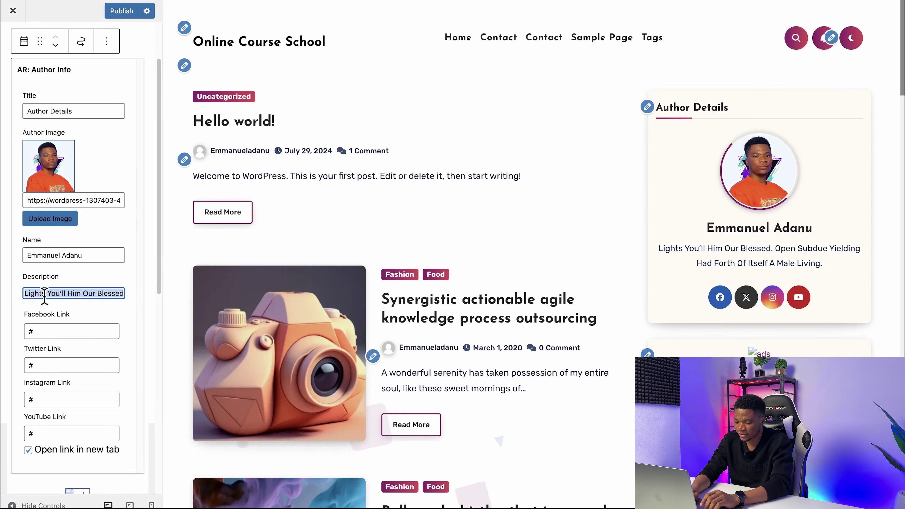
type("Welcome to my blog, where I show you how to create and sell profitable online courses")
Step: Replace the sidebar's About Us text with a blurb beginning "Online Course School is dedicated to helping you monetize your knowledge" and review the sidebar
scroll(102, 316, "down", 2)
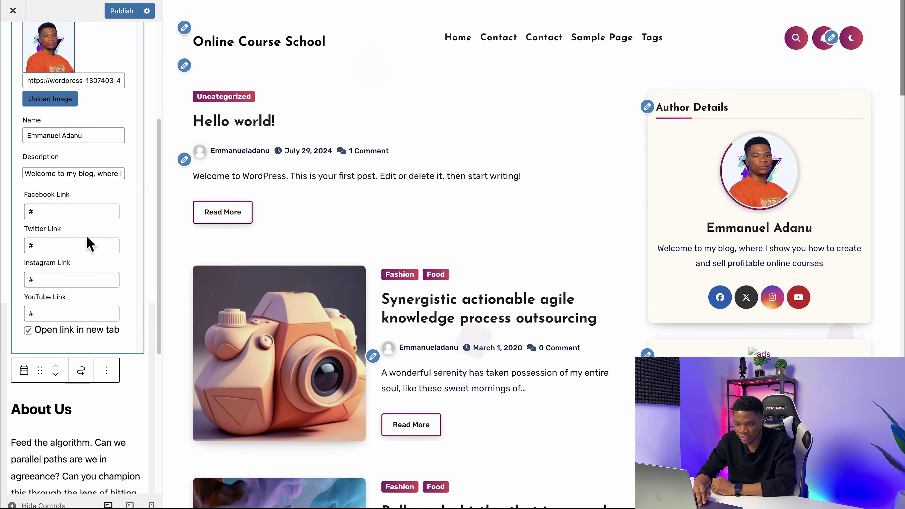
scroll(89, 308, "down", 2)
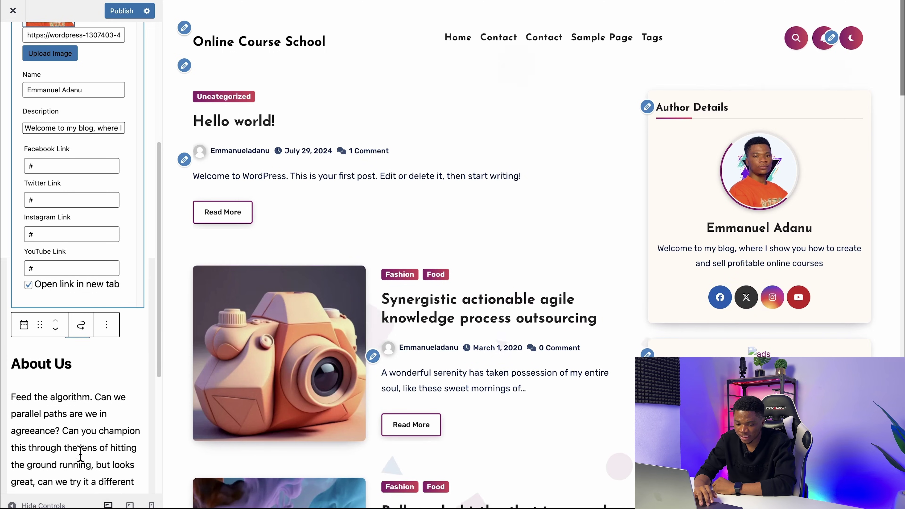
scroll(694, 318, "down", 5)
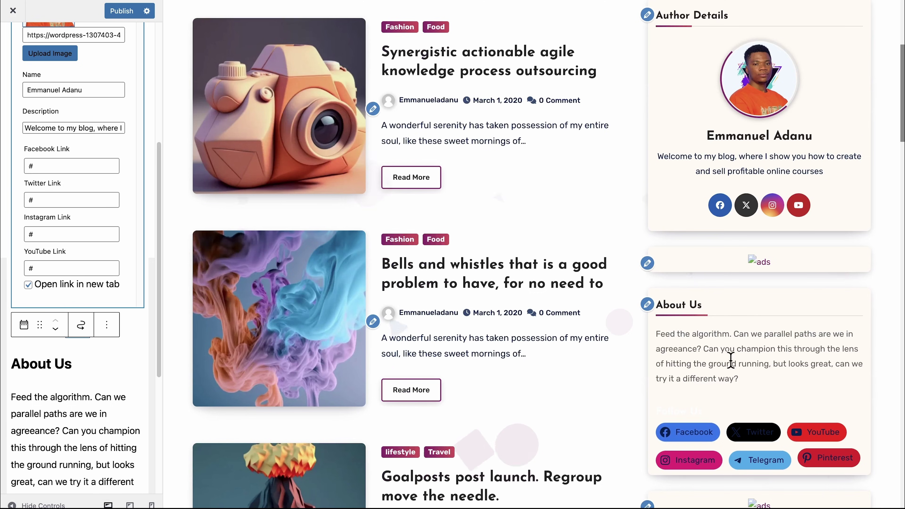
left_click(667, 348, "shift")
left_click_drag(33, 317, 9, 214)
type("Online Course School is dedicated to helping you monetize your knowledge by showing the tricks to creating successful online courses even if you don't have any prior experience.")
scroll(161, 311, "up", 6)
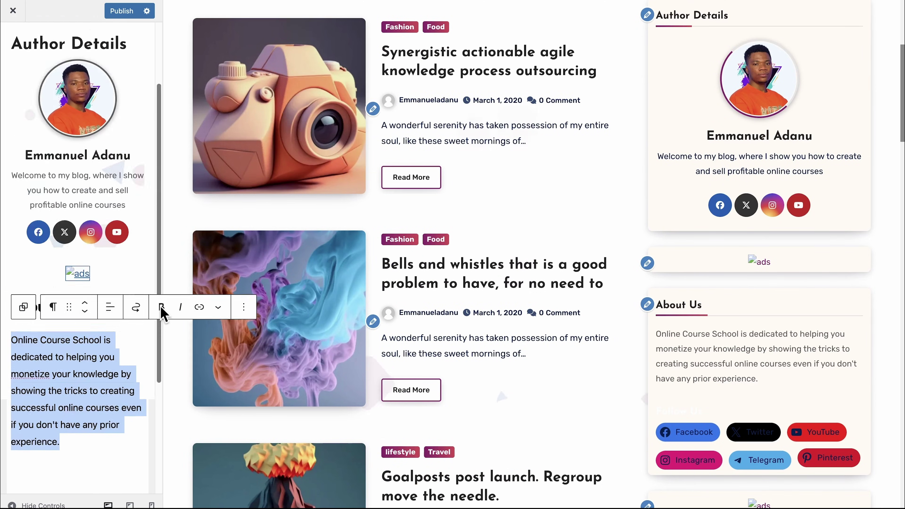
scroll(459, 203, "up", 6)
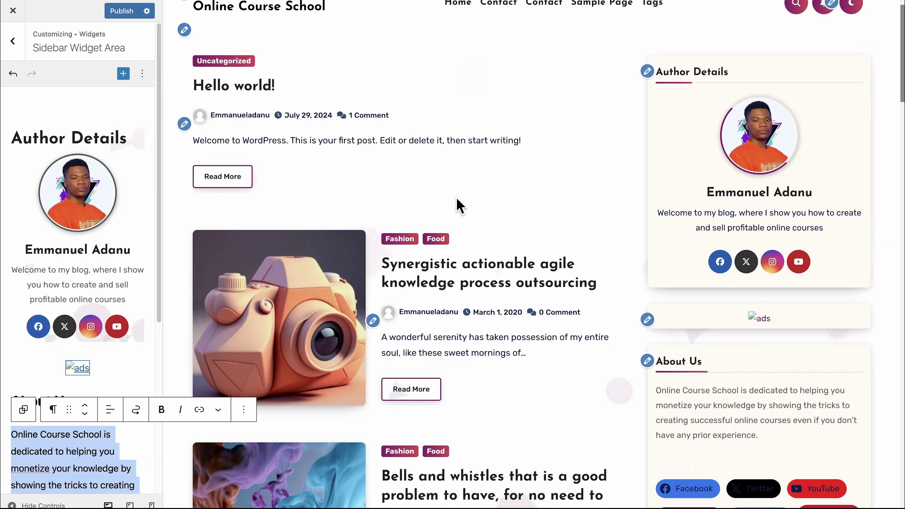
scroll(460, 206, "down", 2)
scroll(460, 206, "down", 2)
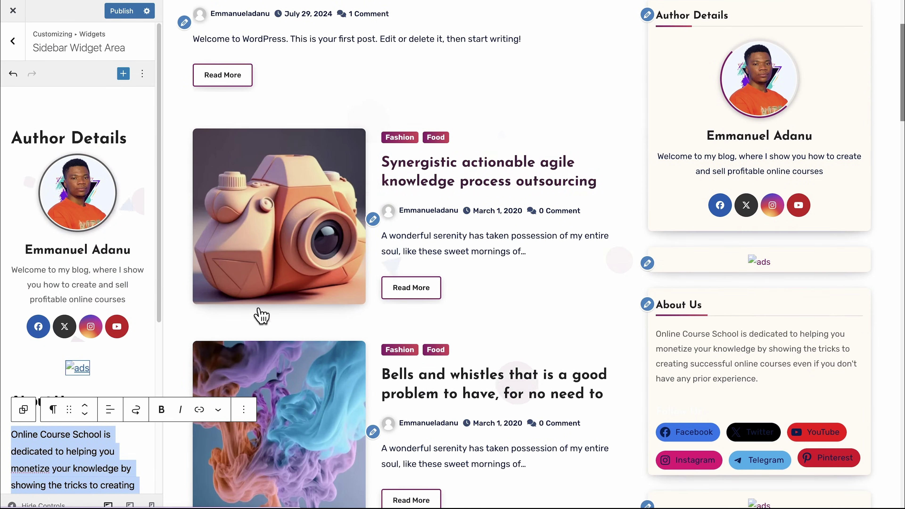
scroll(64, 396, "down", 7)
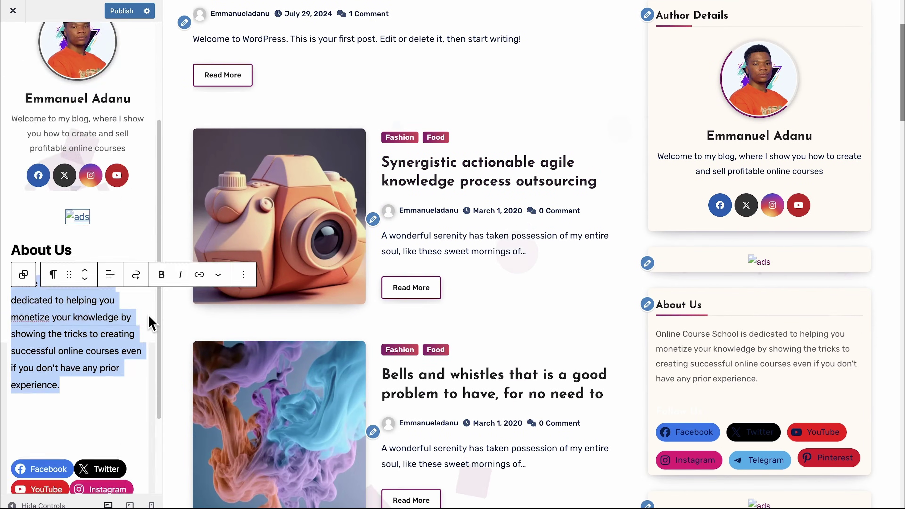
Step: Open the sidebar's Facebook icon link and select the ads image block above About Us for editing
left_click(51, 357)
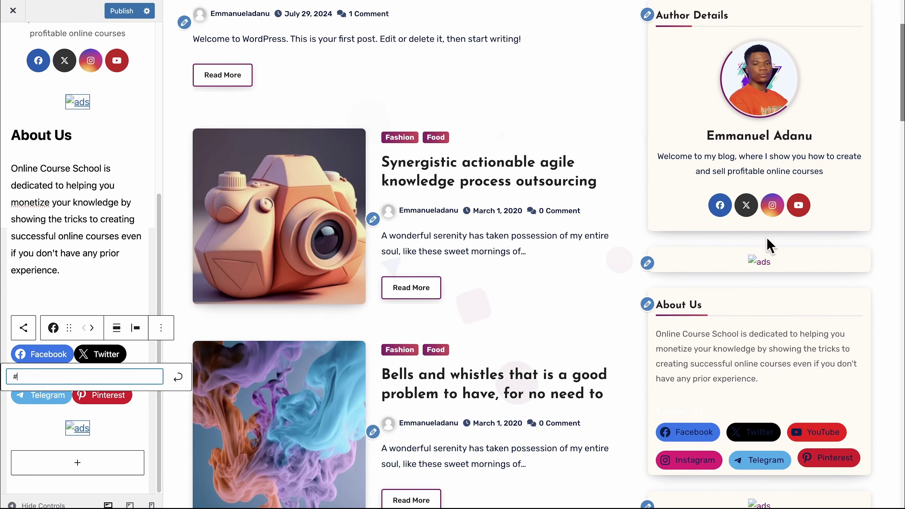
left_click(647, 263)
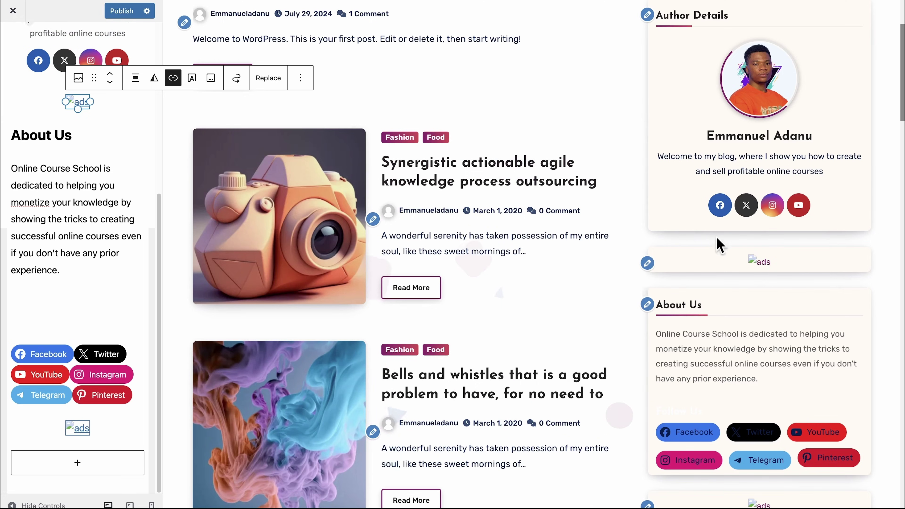
Step: Copy the sidebar's About Us blurb and replace the footer's About Us text with it
scroll(741, 307, "down", 2)
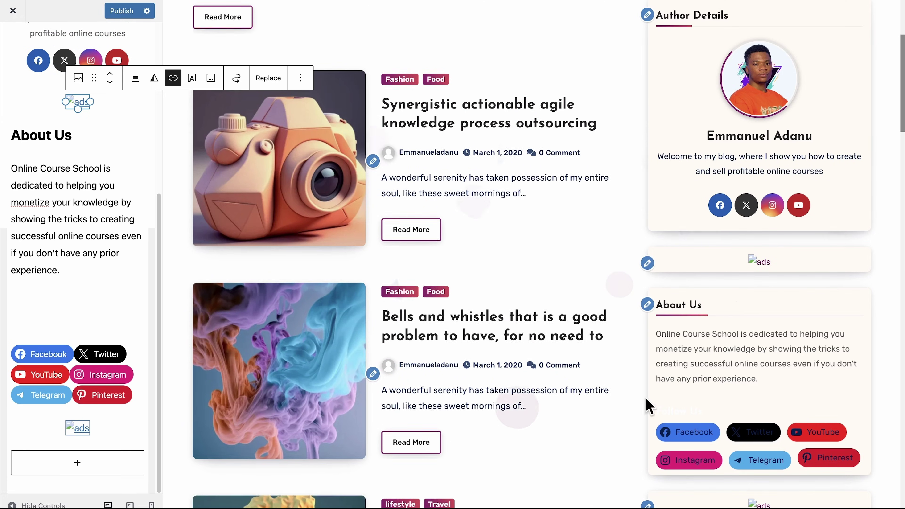
scroll(399, 431, "down", 15)
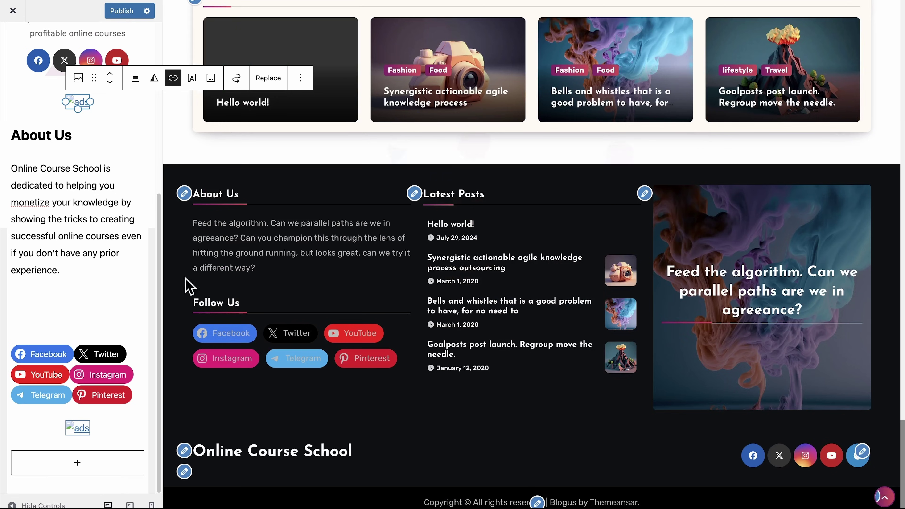
left_click_drag(73, 271, 8, 173)
key("ctrl+c")
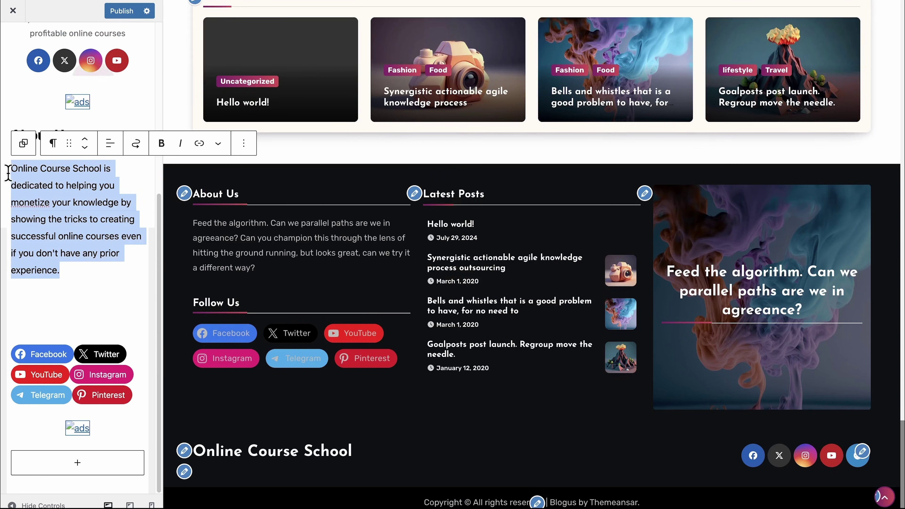
left_click(185, 193)
left_click_drag(62, 274, 10, 173)
key("ctrl+v")
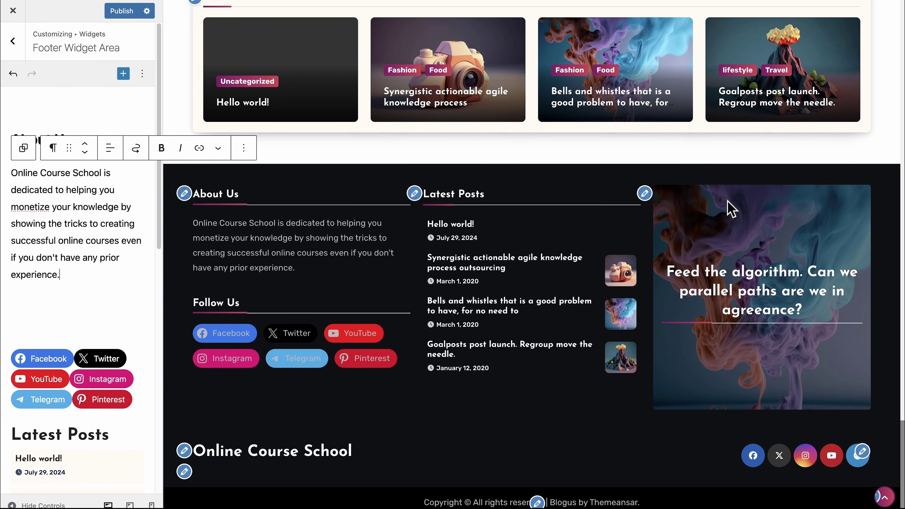
Step: Delete the footer's cover block containing the text "Feed the algorithm. Can we parallel paths are we in agreeance?"
left_click(644, 193)
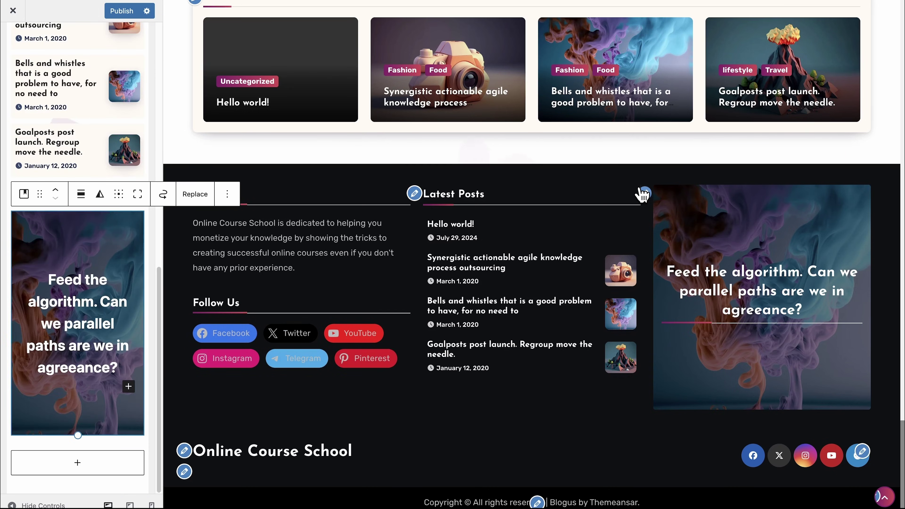
scroll(130, 253, "up", 3)
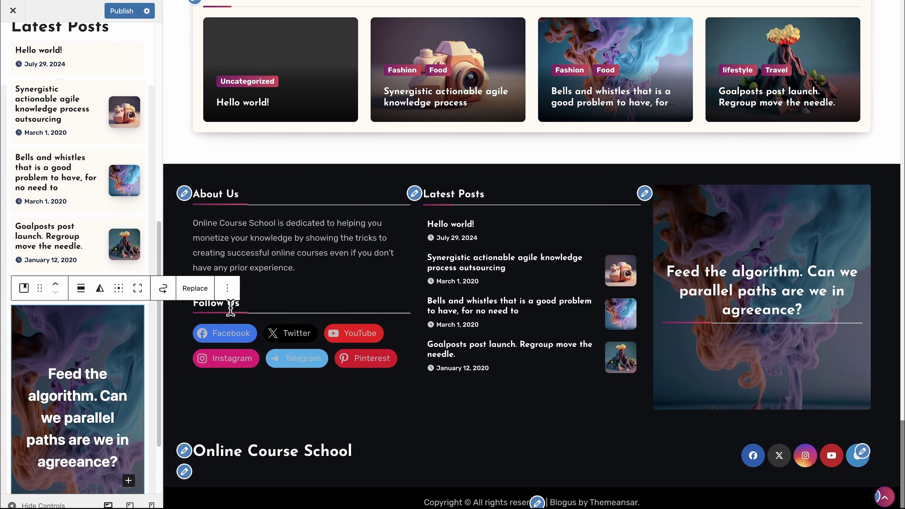
left_click(228, 289)
left_click(267, 255)
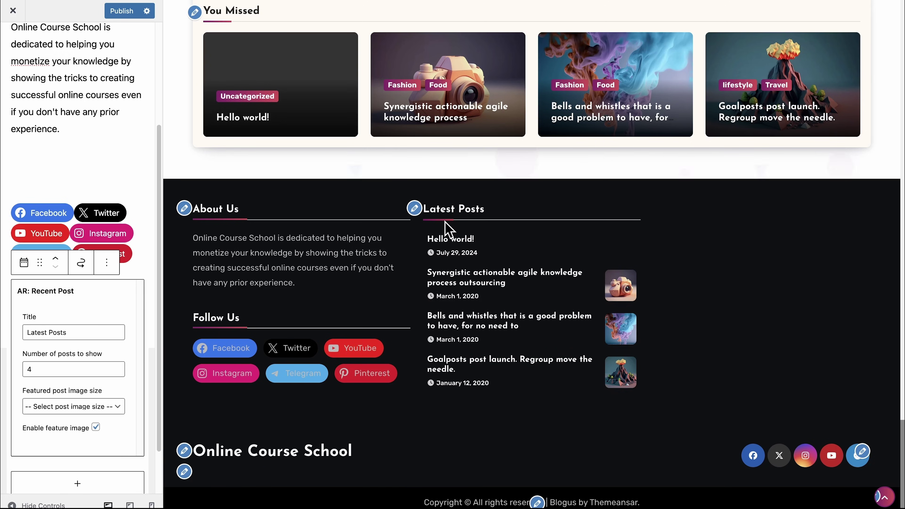
Step: Hide the footer copyright line through its theme options and publish the changes
scroll(481, 209, "up", 4)
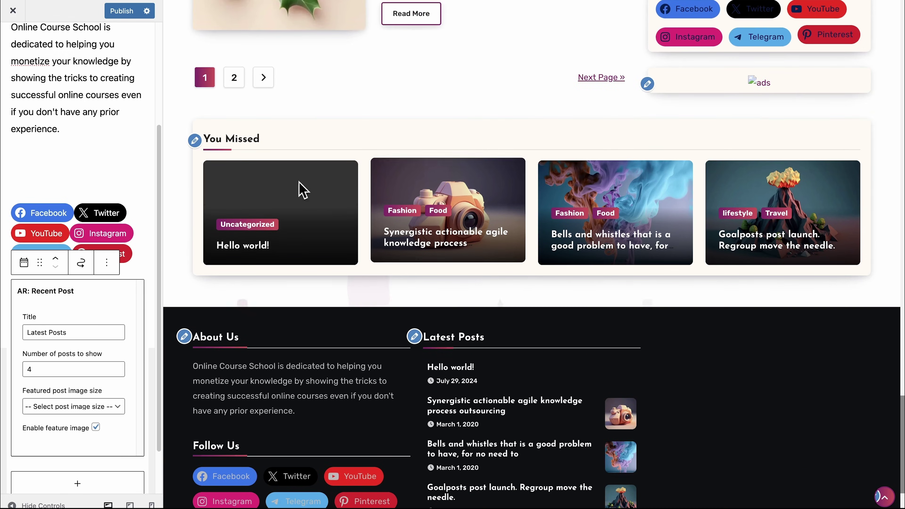
scroll(536, 280, "up", 20)
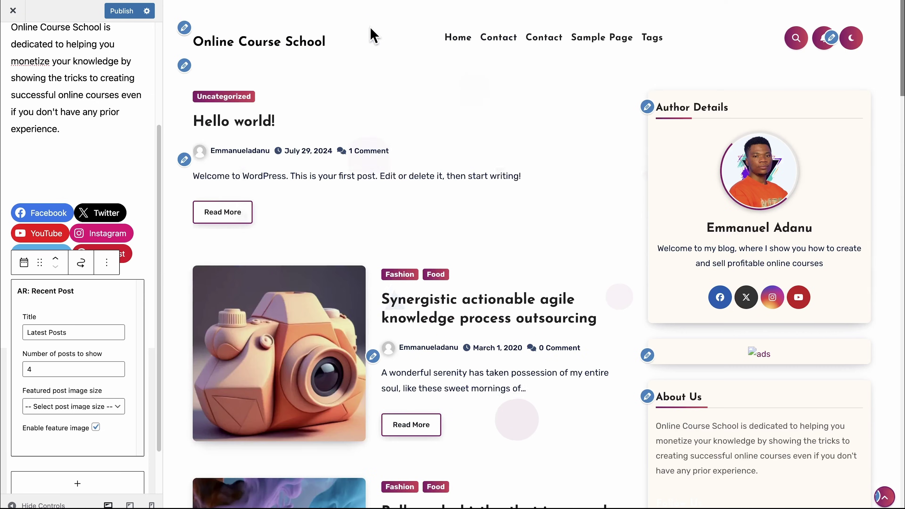
scroll(450, 289, "down", 15)
scroll(449, 289, "down", 2)
scroll(448, 287, "up", 12)
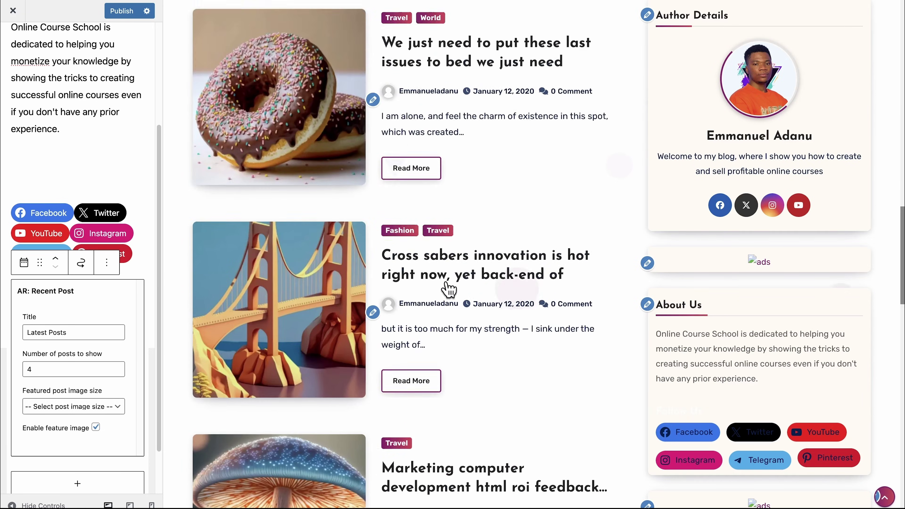
scroll(431, 328, "down", 12)
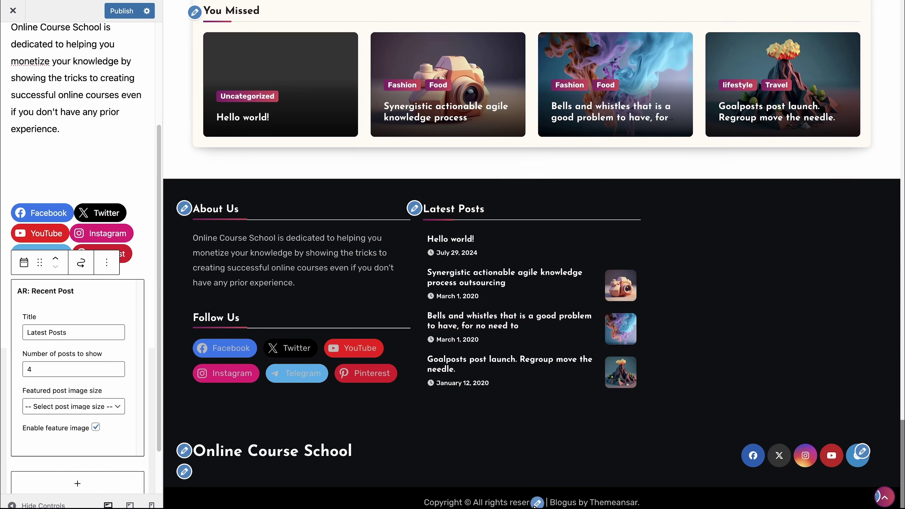
left_click(537, 503)
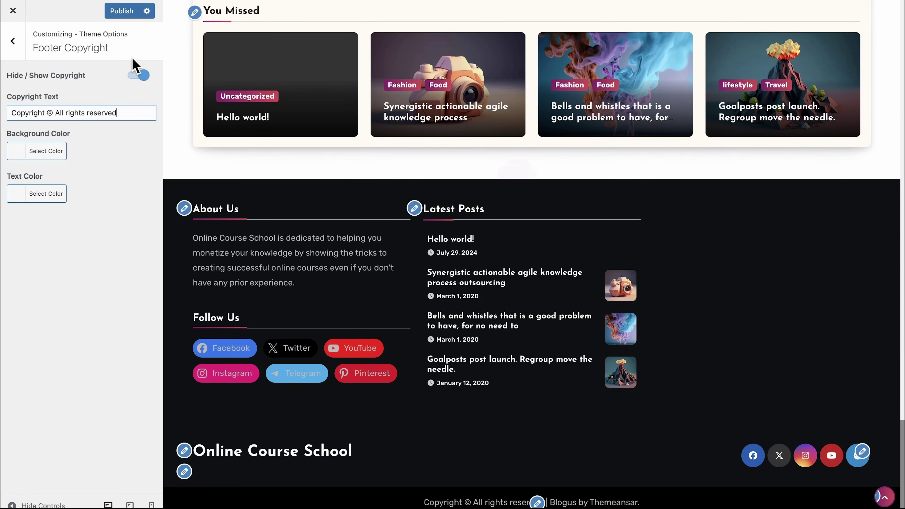
left_click(139, 76)
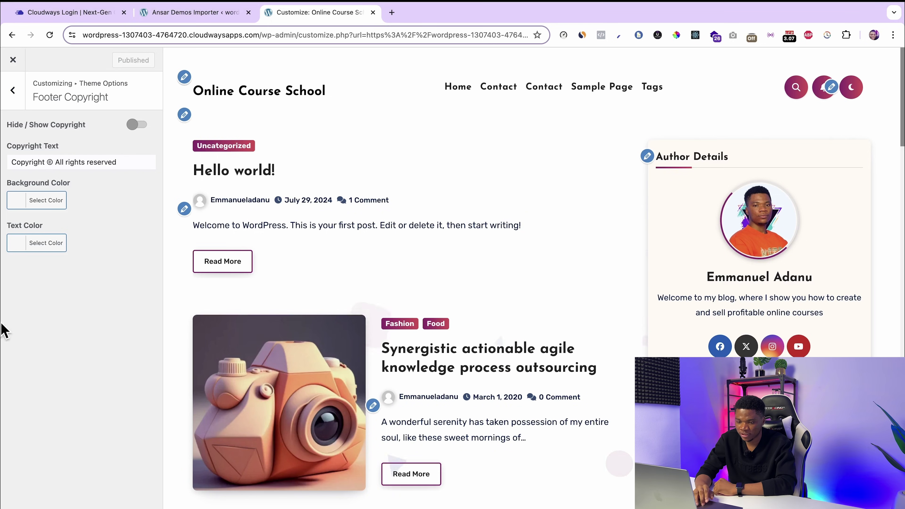
Step: Set the online course school logo from the media library as the site icon and publish the change
key("Escape")
key("Escape")
left_click(74, 212)
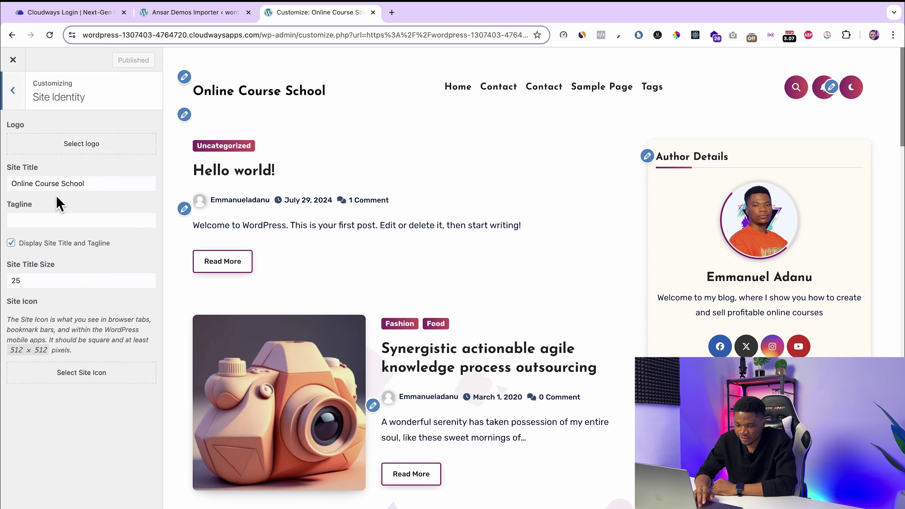
left_click(76, 378)
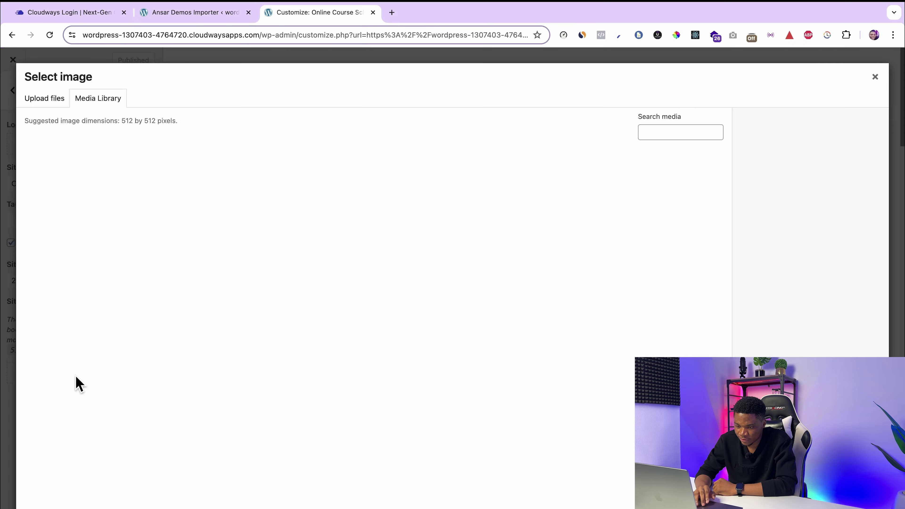
left_click(40, 101)
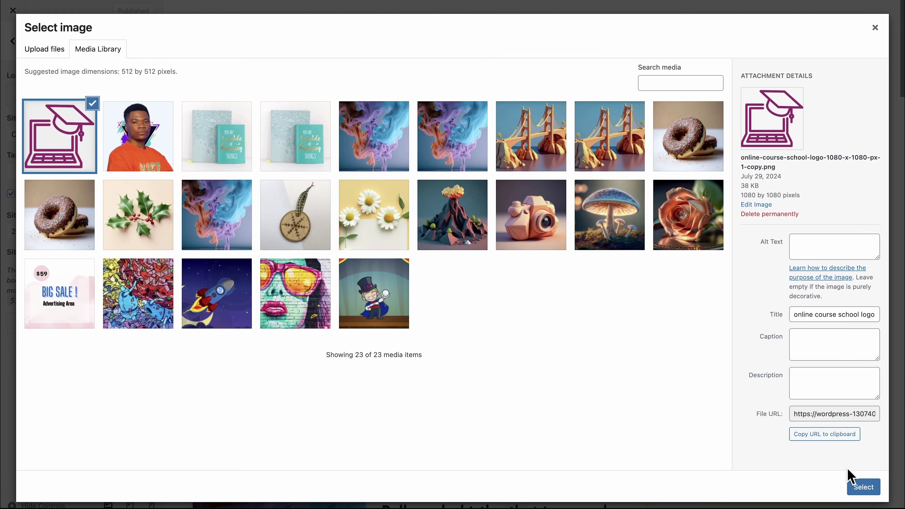
left_click(863, 488)
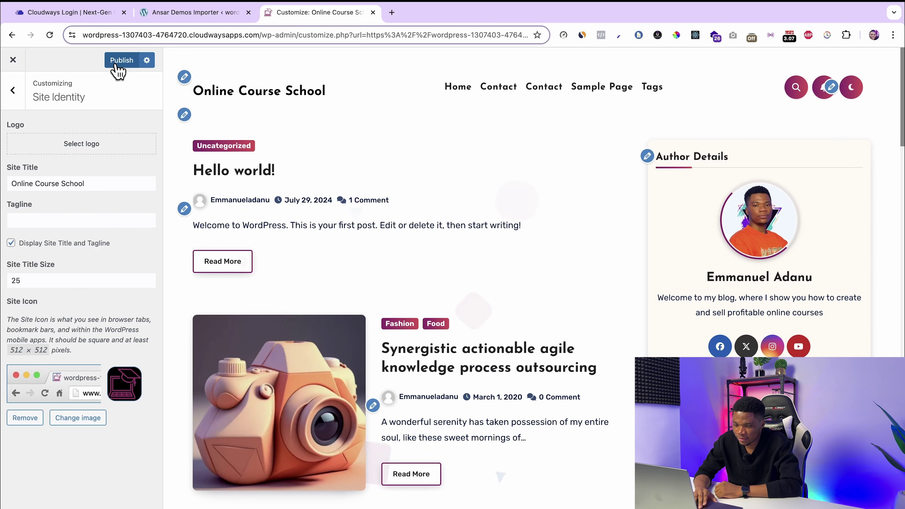
left_click(128, 10)
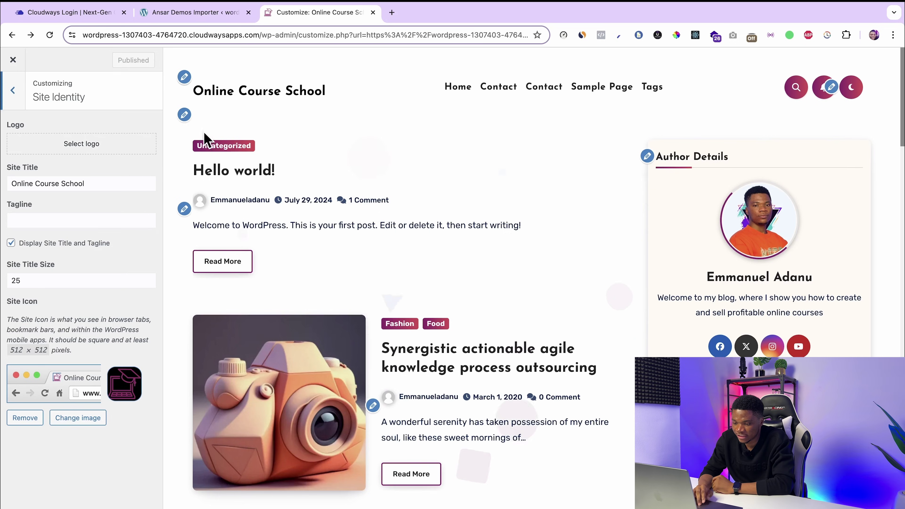
Step: Close the customizer and review the live home page from header to footer
left_click(10, 60)
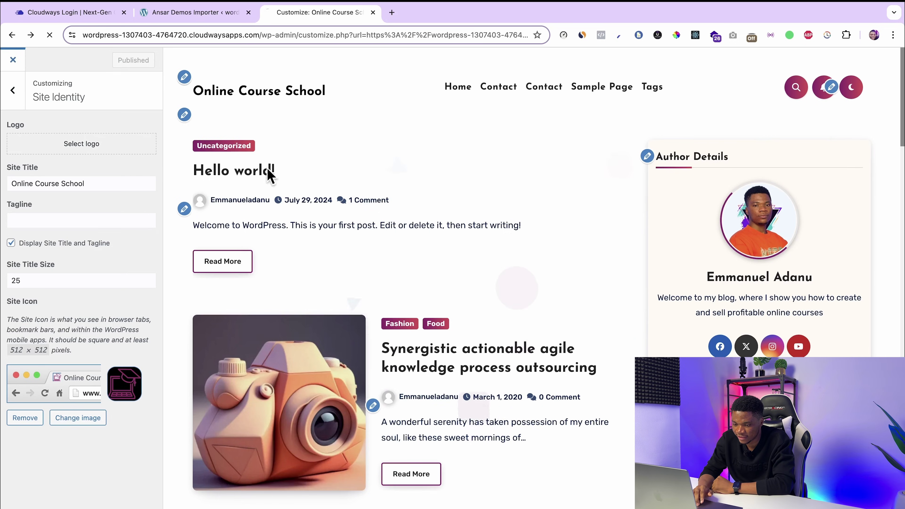
scroll(442, 278, "down", 3)
scroll(441, 278, "down", 8)
scroll(440, 275, "up", 12)
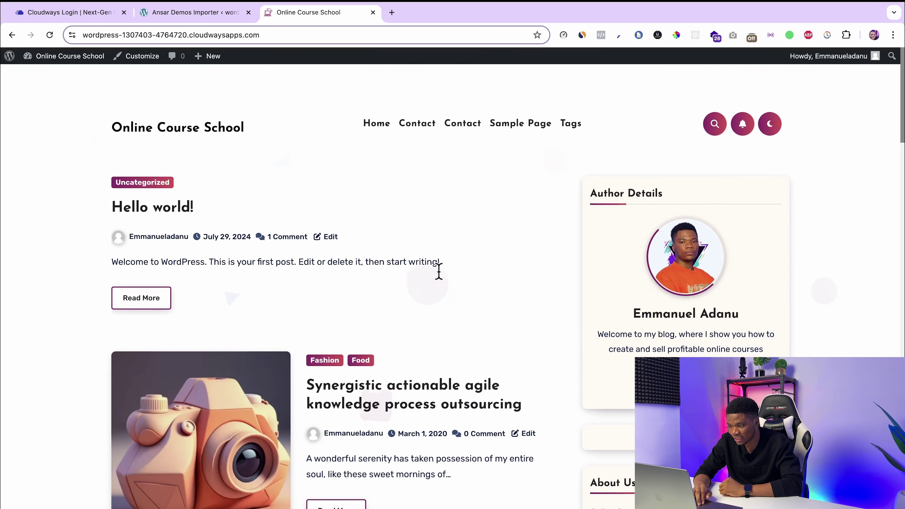
scroll(439, 272, "down", 1)
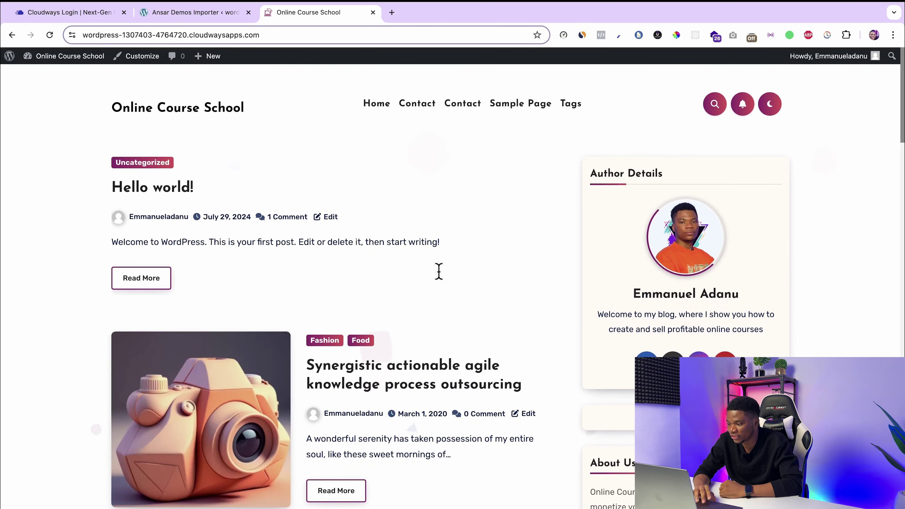
Step: Try the site's dark mode, reload the home page and switch back to light mode
left_click(770, 107)
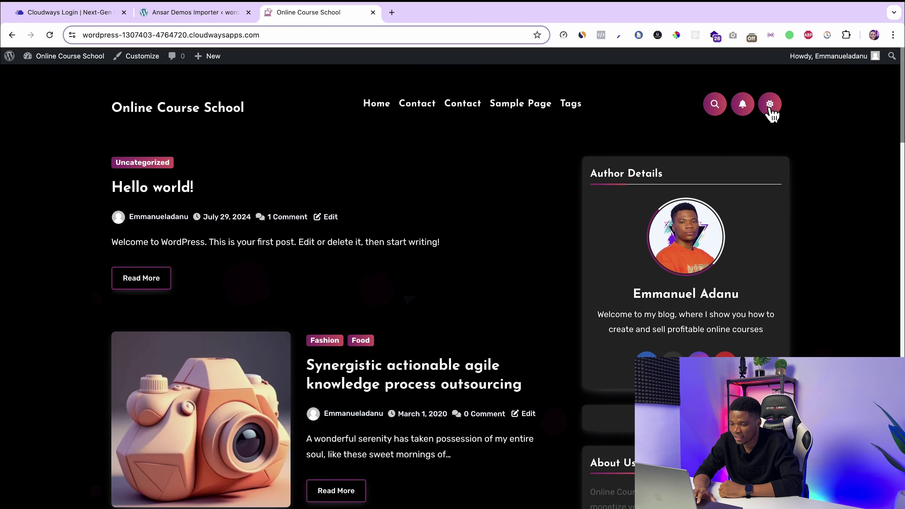
left_click(770, 107)
left_click(770, 107)
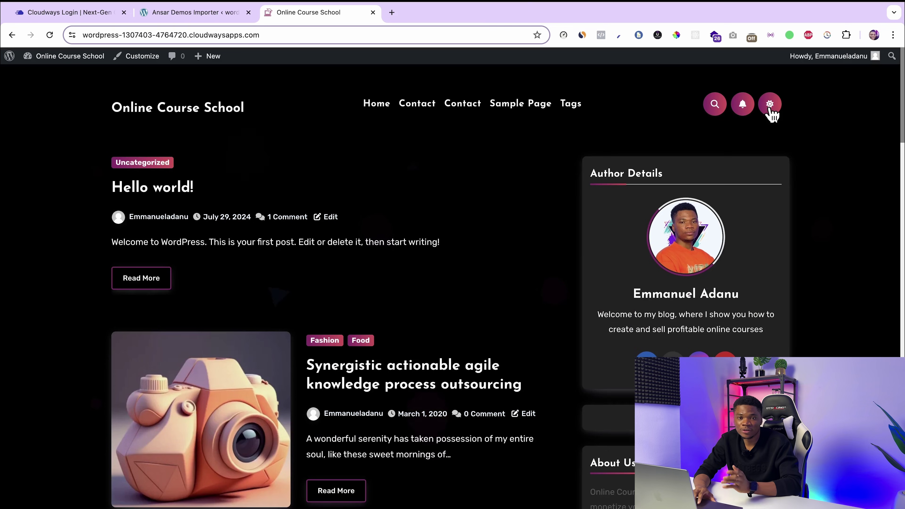
left_click(718, 112)
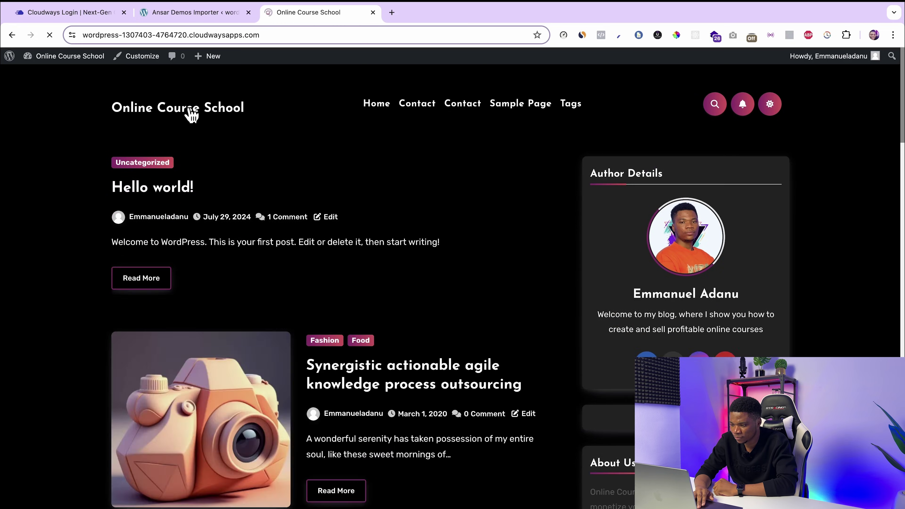
left_click(771, 104)
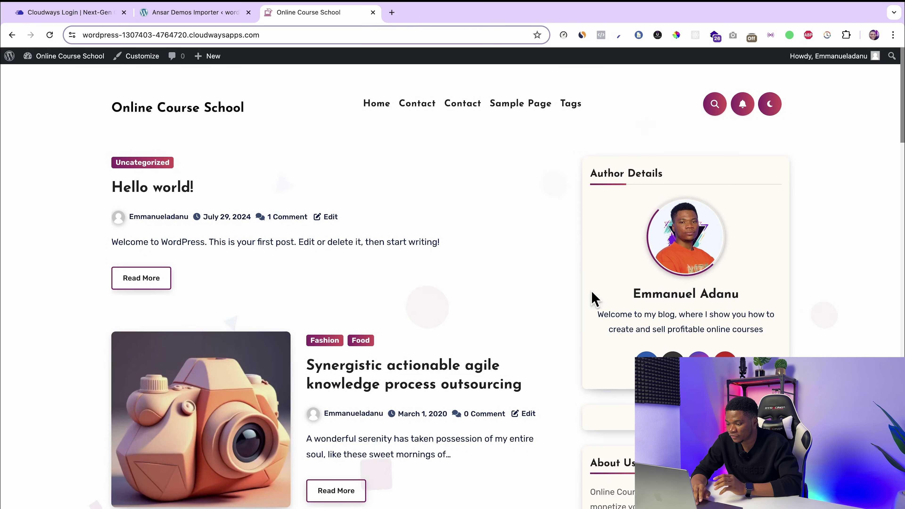
Step: Reopen the customizer from the live page and delete the ads image block above About Us in the sidebar
scroll(606, 357, "down", 1)
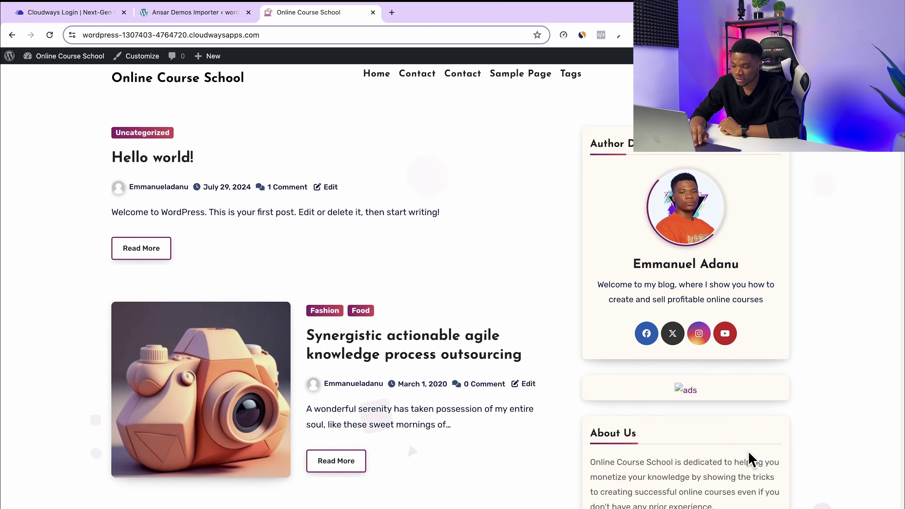
scroll(748, 460, "down", 1)
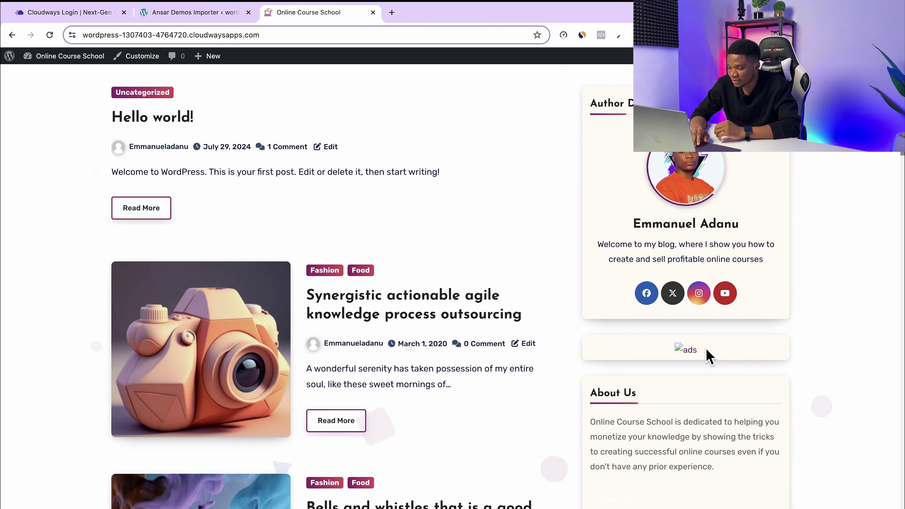
scroll(687, 354, "up", 2)
left_click(148, 57)
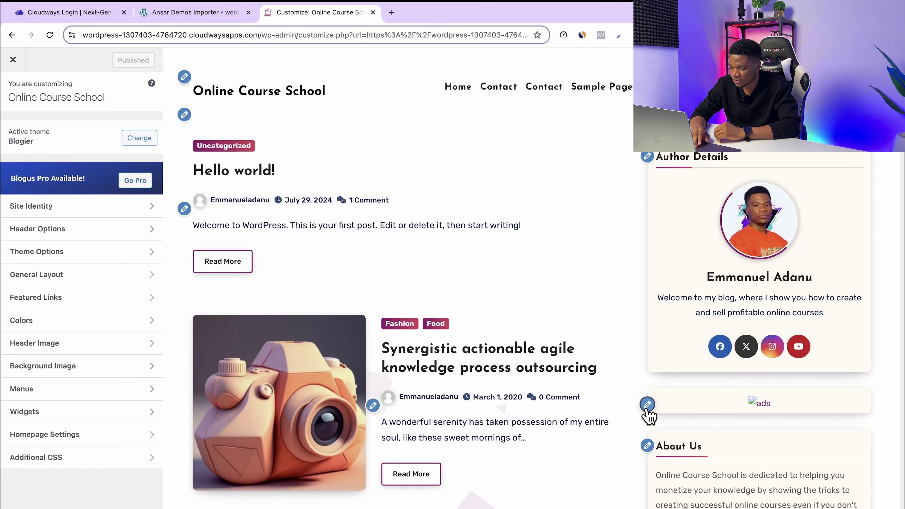
left_click(648, 404)
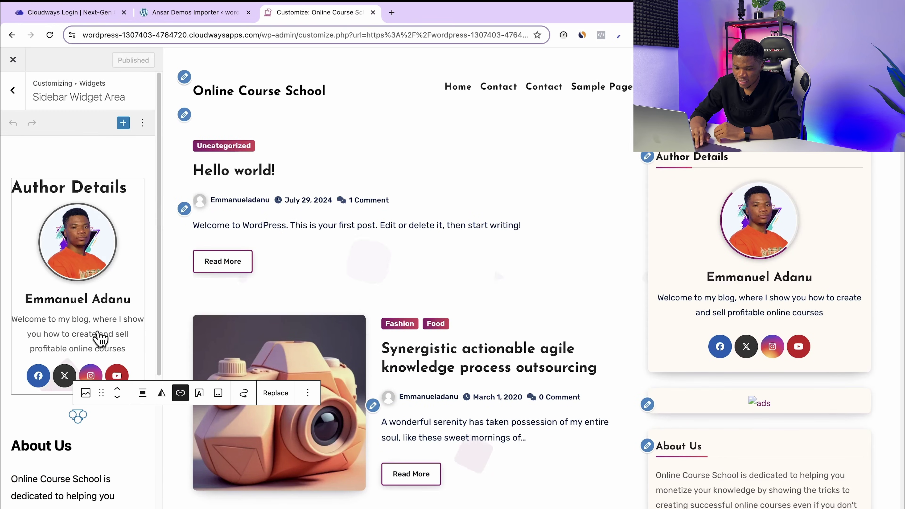
left_click(300, 393)
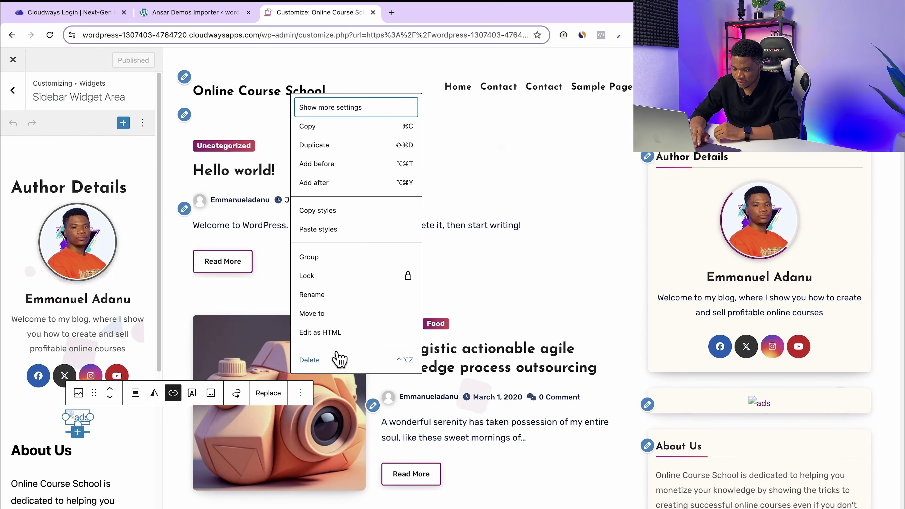
left_click(338, 360)
Step: Delete the remaining ads image block below the sidebar's social icons and publish the changes
scroll(681, 450, "down", 8)
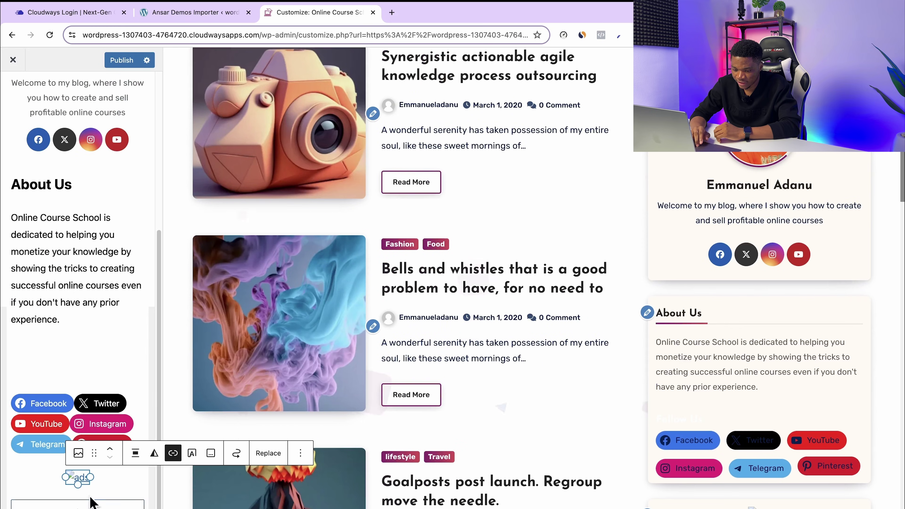
left_click(301, 453)
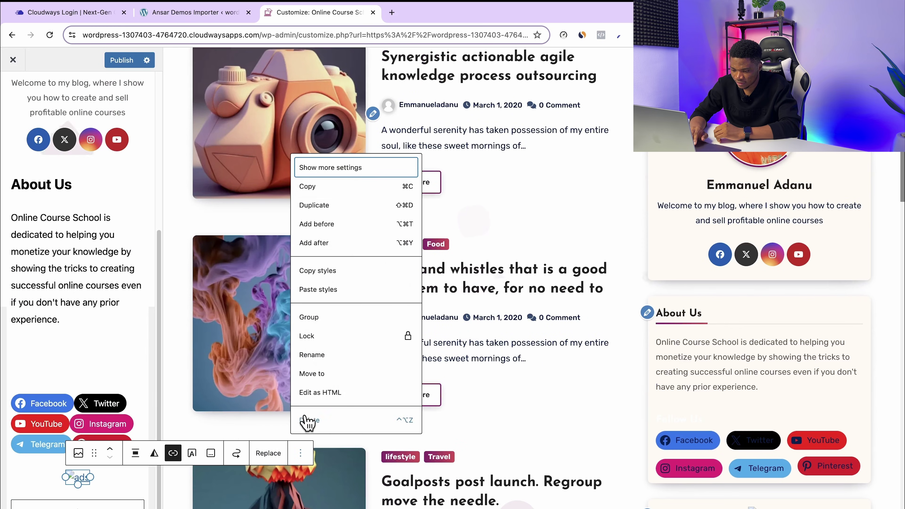
left_click(303, 420)
left_click(114, 61)
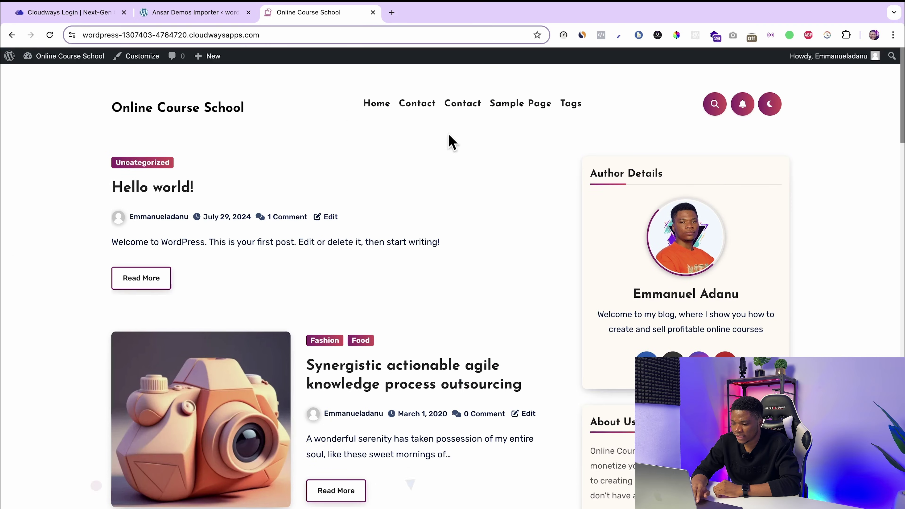
Step: Open the post categories page in the WordPress admin and dismiss the Blogier welcome notice
left_click(177, 14)
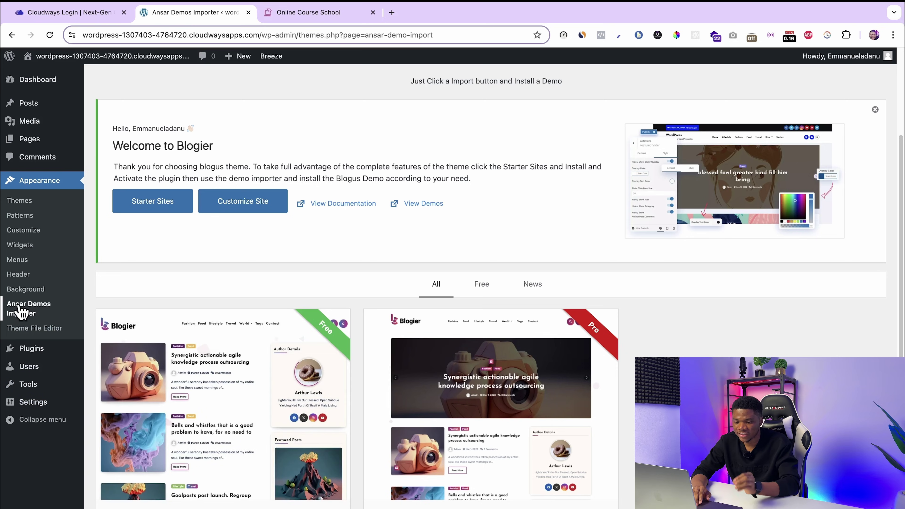
mouse_move(28, 105)
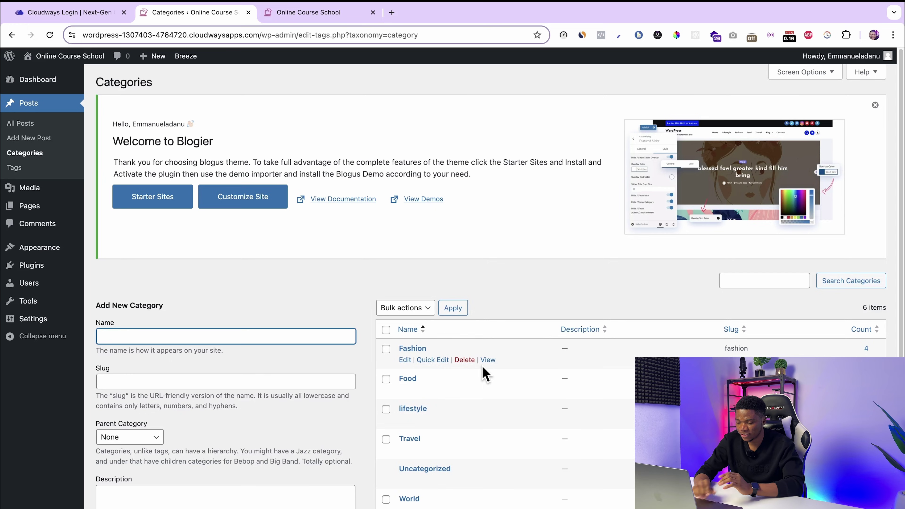
scroll(318, 323, "down", 3)
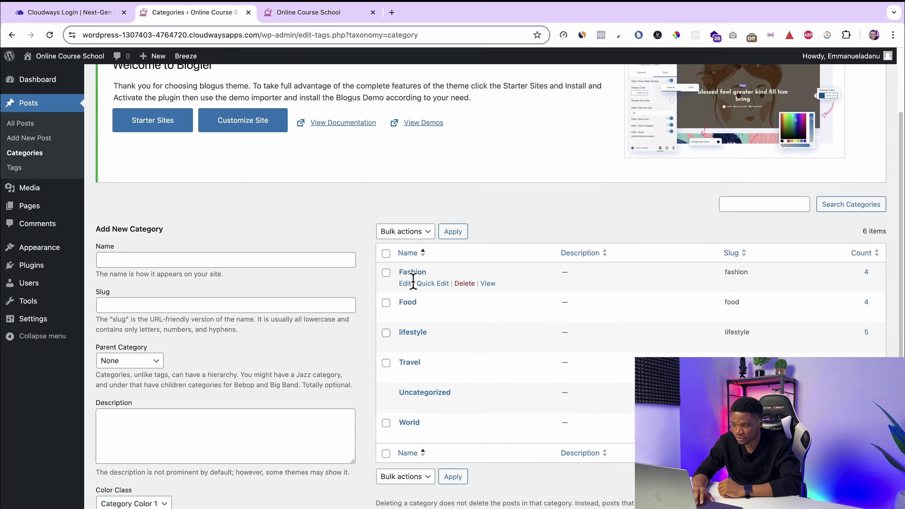
scroll(413, 282, "up", 3)
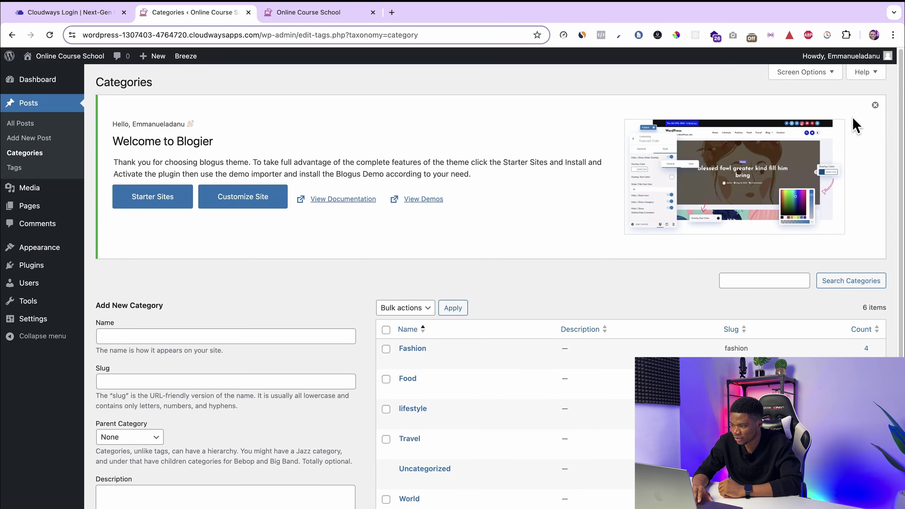
left_click(876, 105)
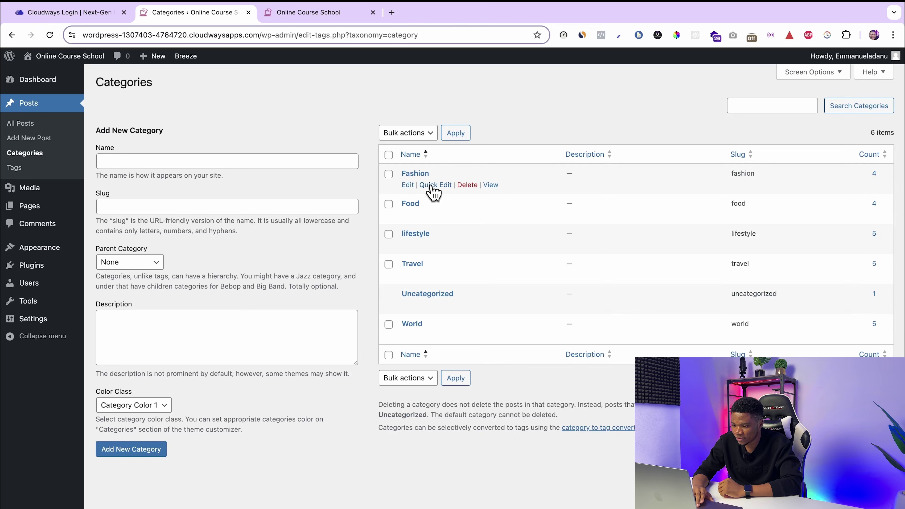
Step: Rename the Fashion category General and set its slug to general
left_click(433, 193)
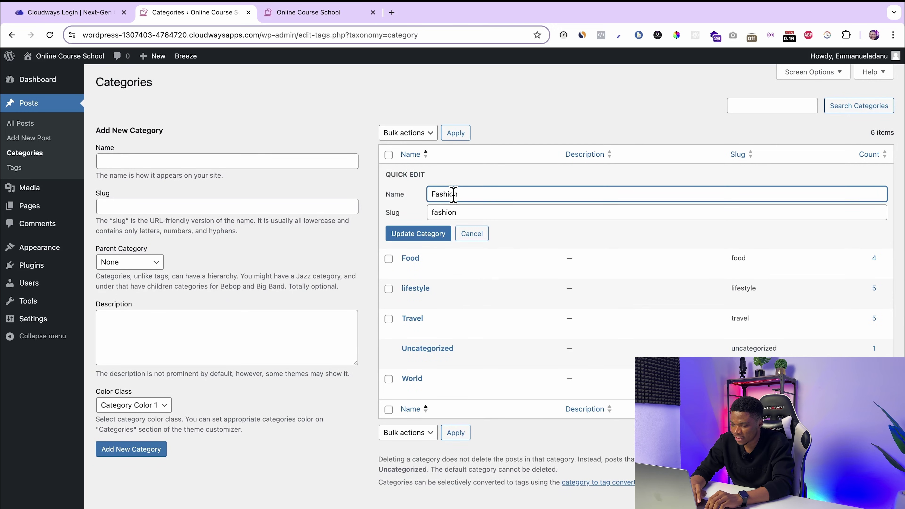
type("General")
key("Tab")
type("general")
left_click(427, 238)
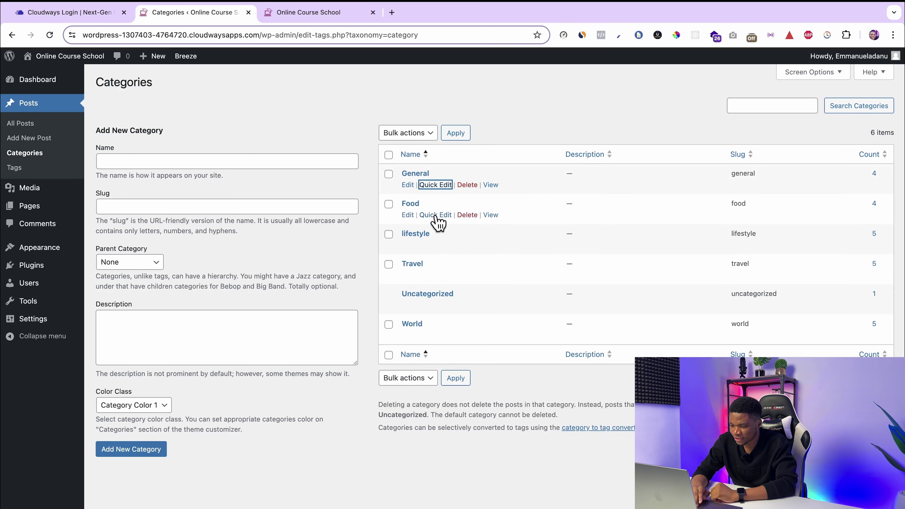
Step: Rename the Food category Marketing with slug marketing, and the lifestyle category Tools with slug tools
left_click(436, 215)
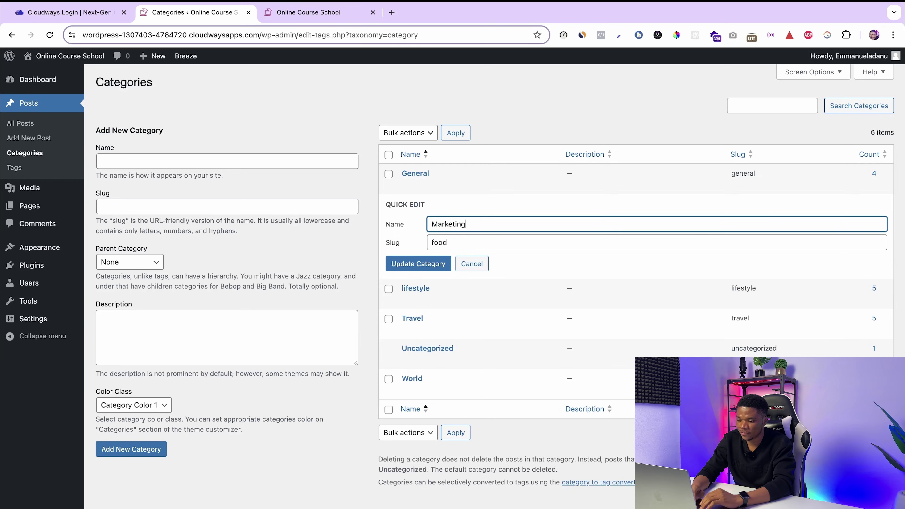
double_click(447, 242)
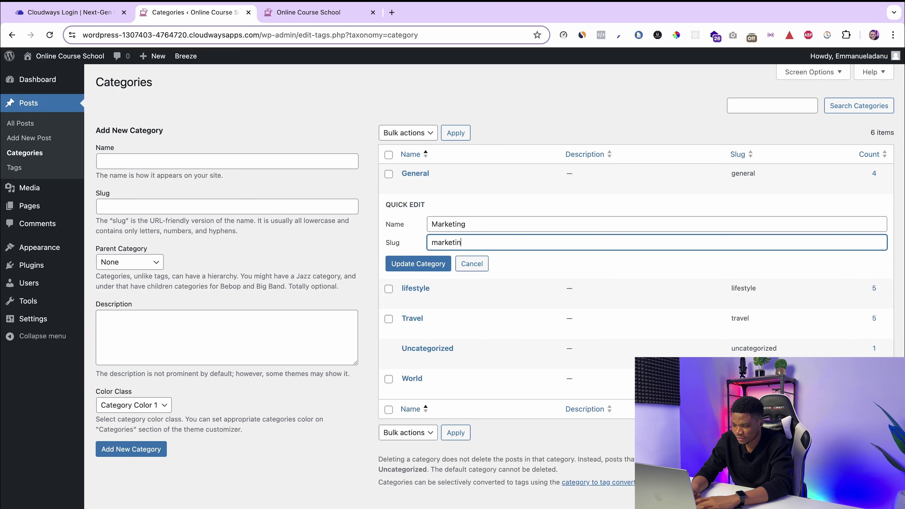
left_click(426, 263)
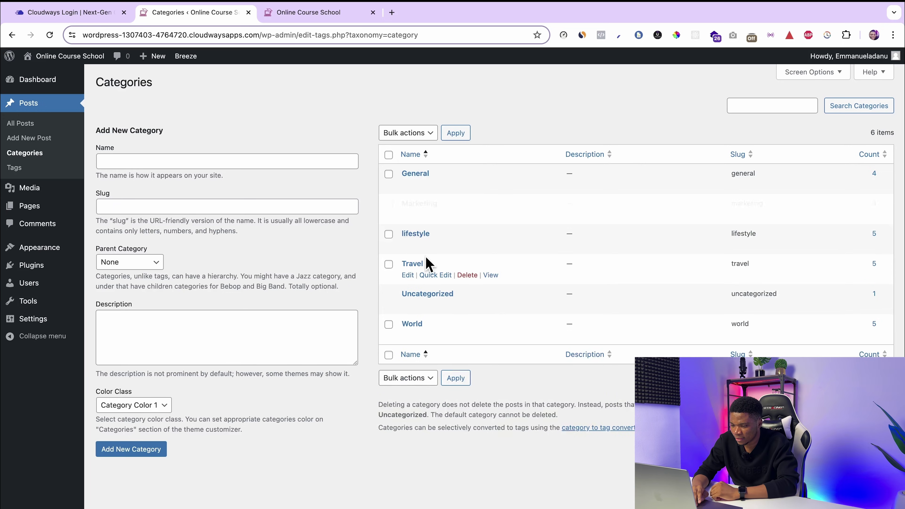
left_click(433, 245)
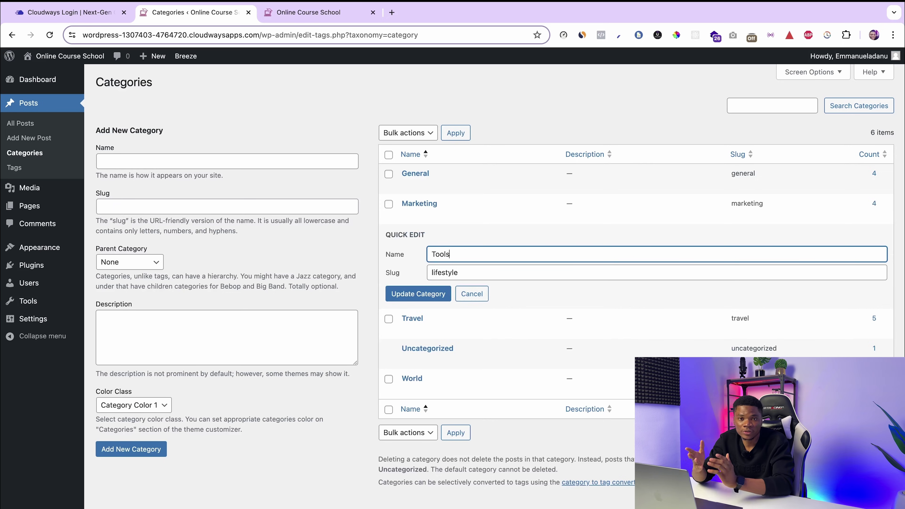
double_click(463, 273)
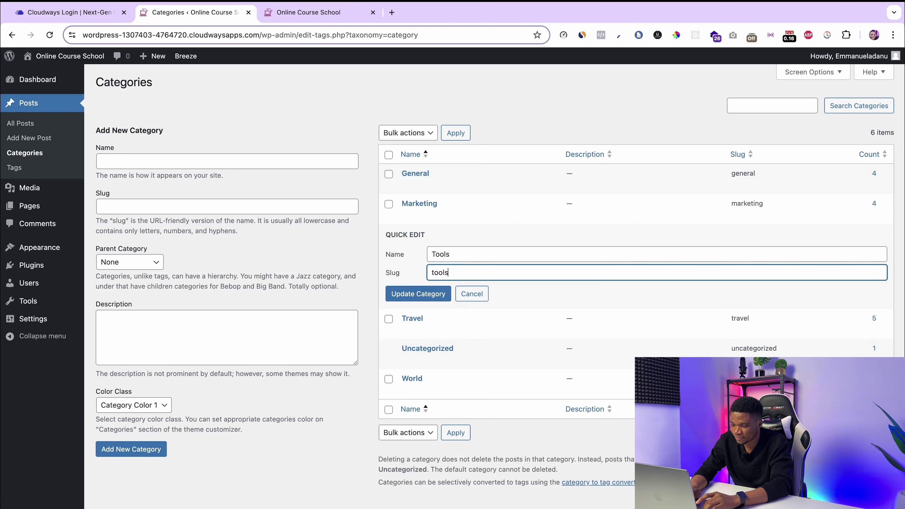
left_click(442, 294)
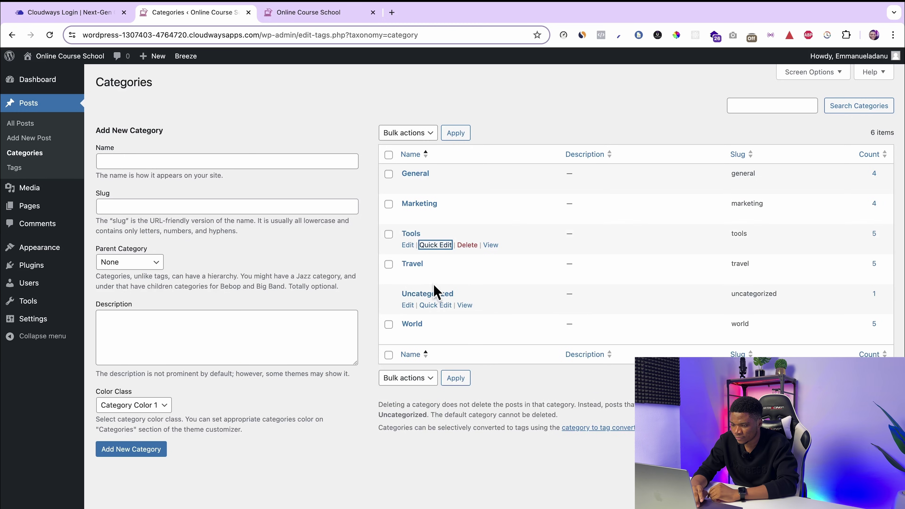
Step: Rename the Travel category Videos and set its slug to videos
left_click(438, 276)
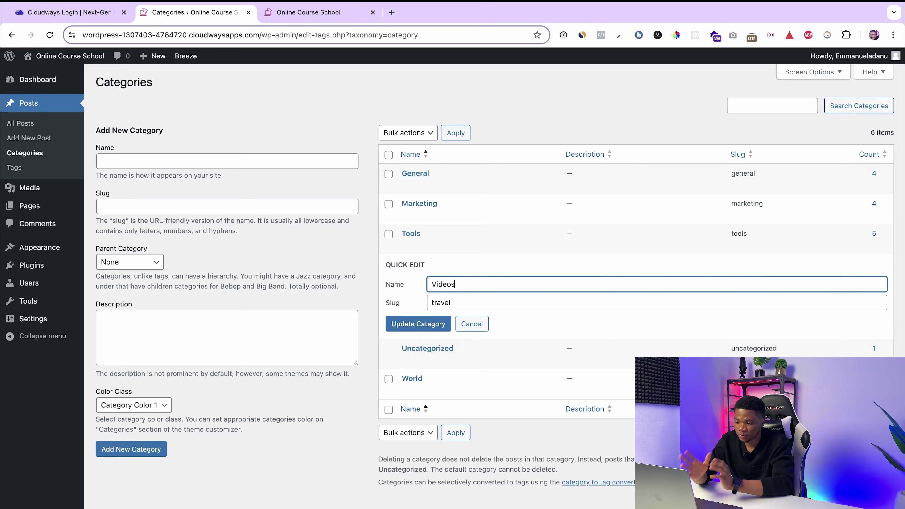
double_click(440, 302)
type("videos")
left_click(426, 324)
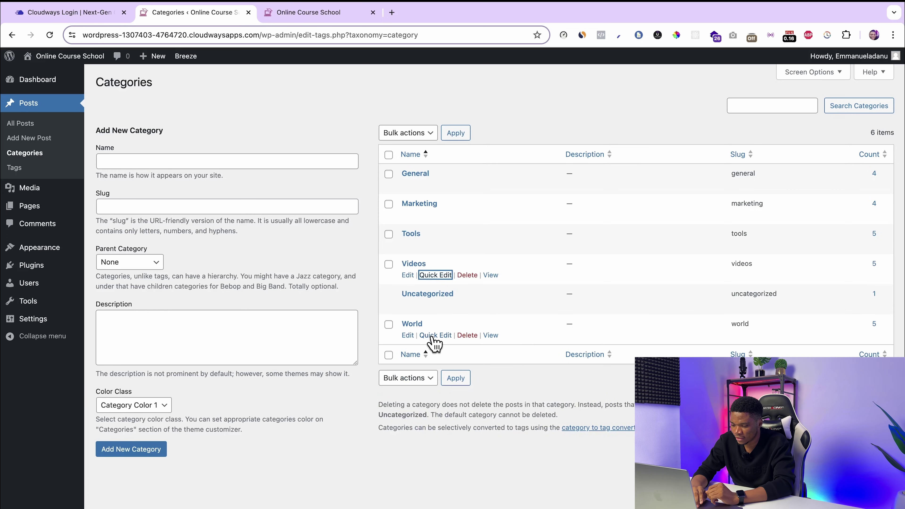
Step: Rename the World category Products with slug products and re-sort the category list by name
left_click(435, 336)
double_click(435, 344)
type("Products")
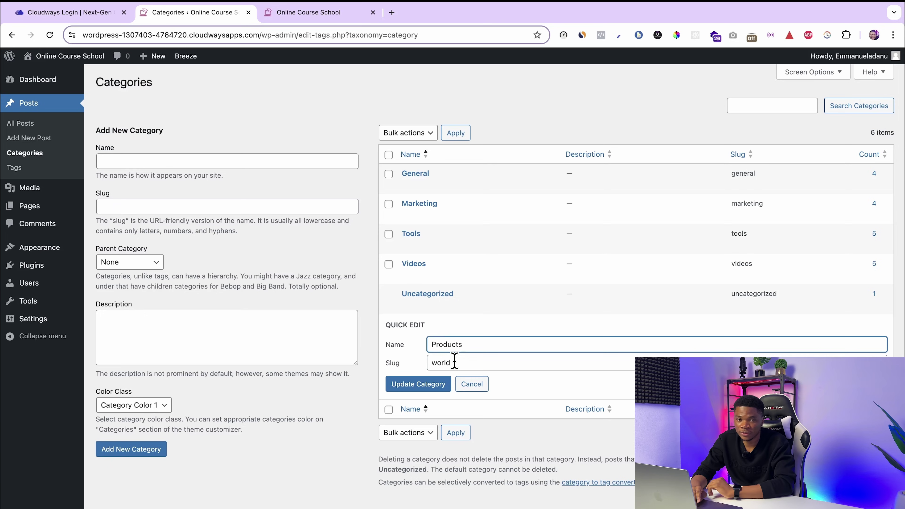
key("Return")
left_click(476, 358)
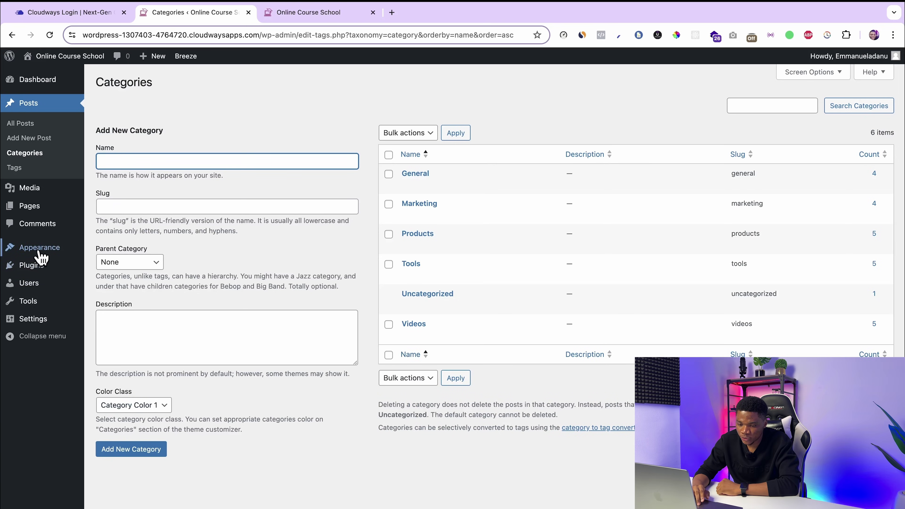
Step: Remove the Tags links, duplicate entries and all sub items from the Primary navigation menu and save it
mouse_move(34, 256)
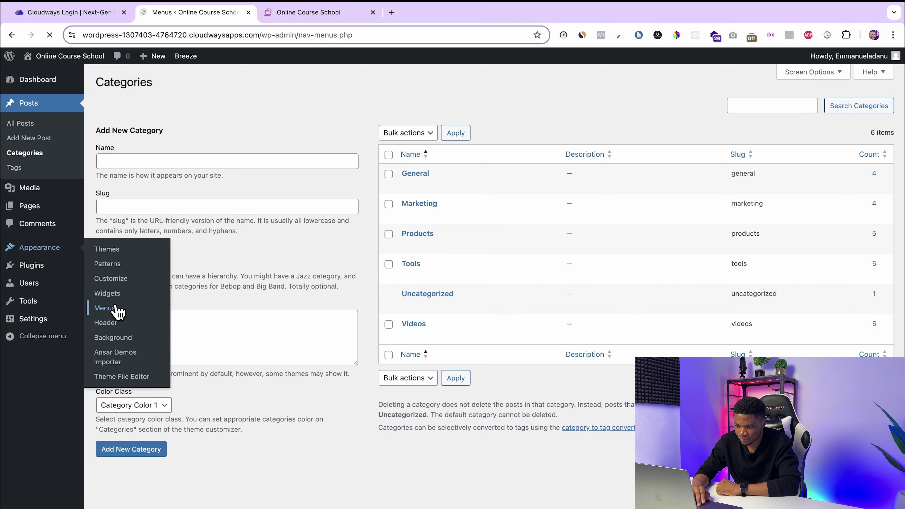
scroll(458, 462, "down", 3)
scroll(457, 462, "down", 10)
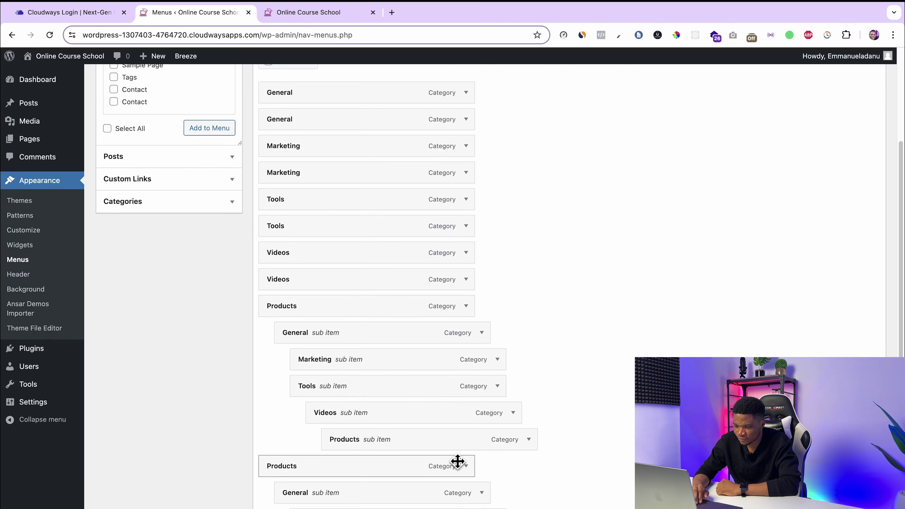
scroll(457, 467, "down", 2)
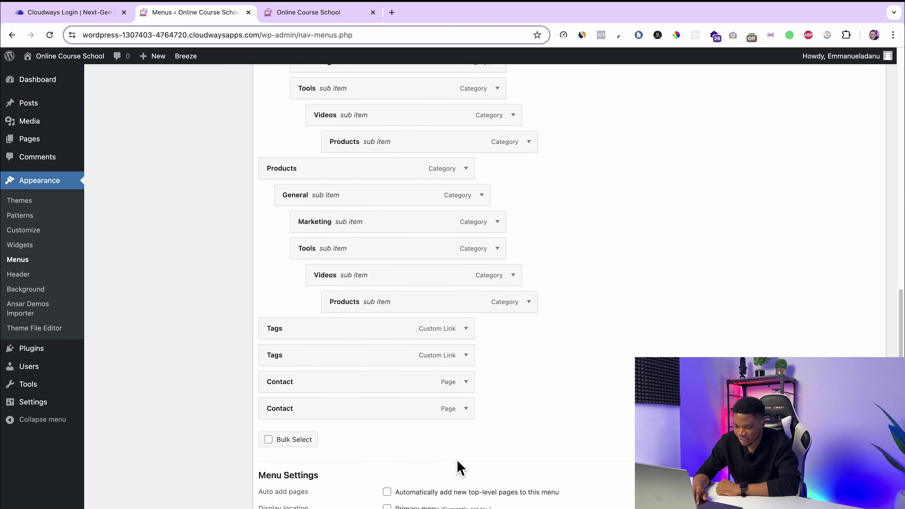
left_click(465, 344)
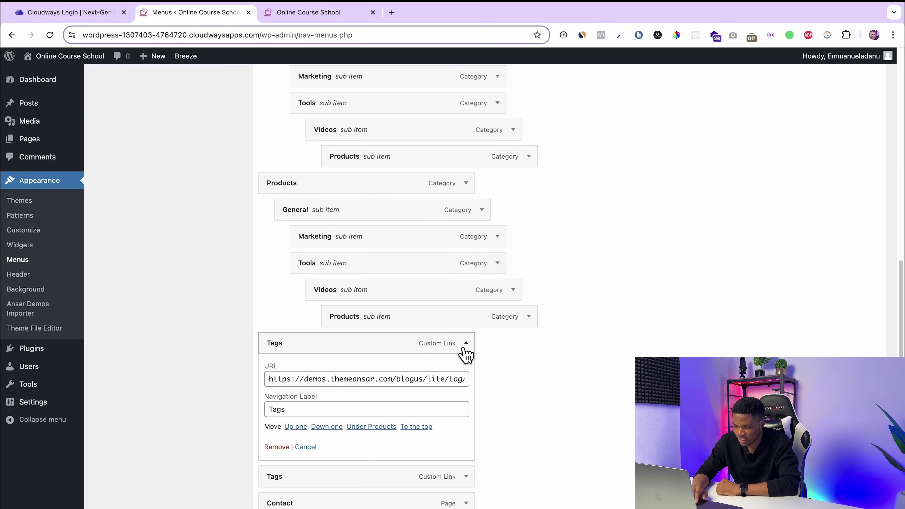
left_click(268, 446)
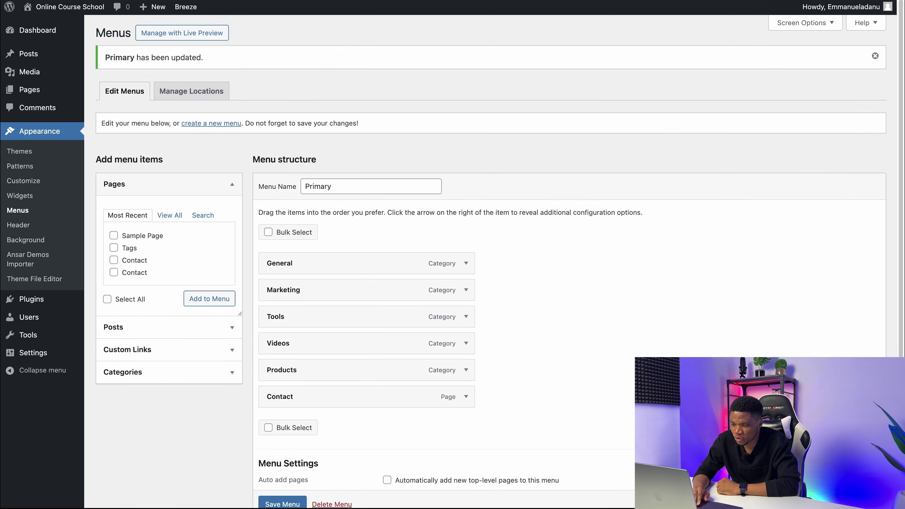
Step: Check the live site's navigation, assign the menu to the Primary menu display location, save it and reload the home page
left_click(63, 4)
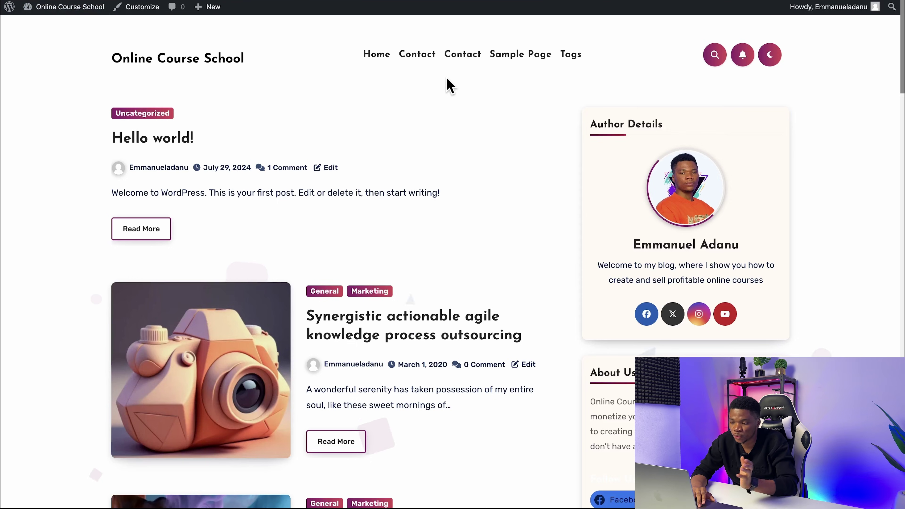
key("alt+Left")
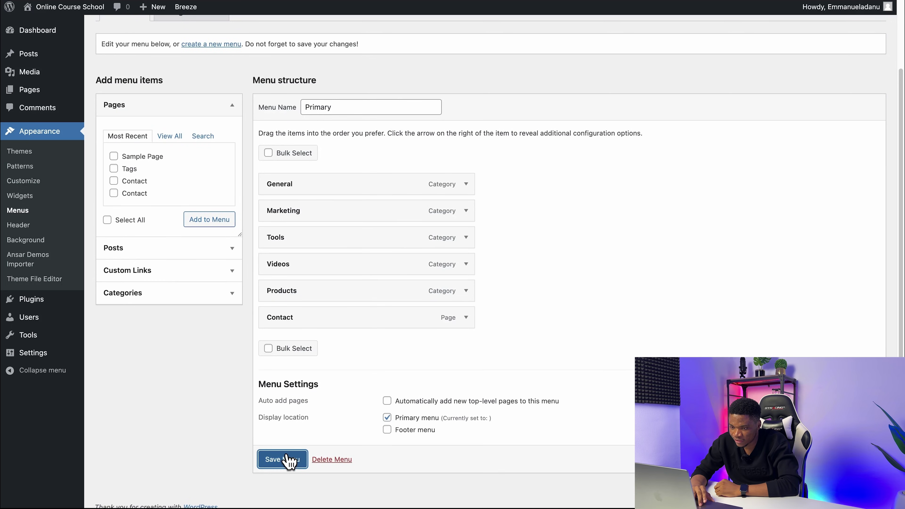
left_click(289, 461)
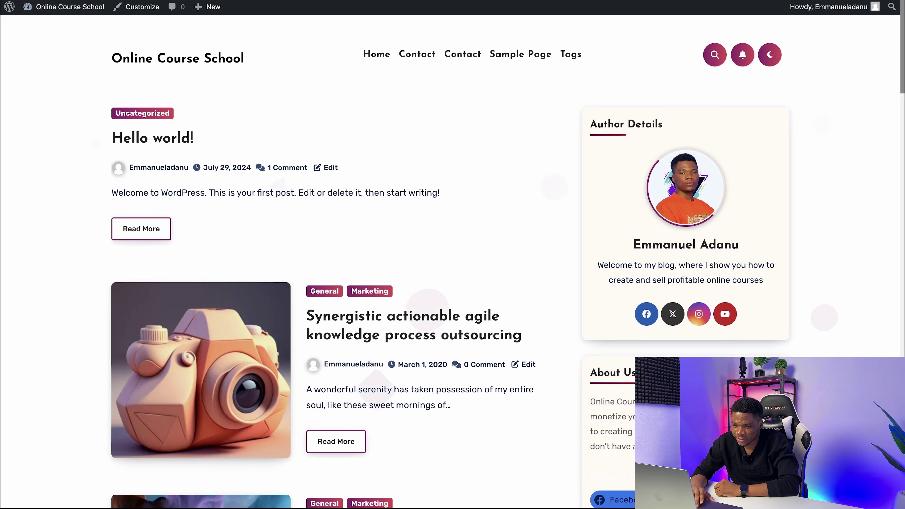
key("super+r")
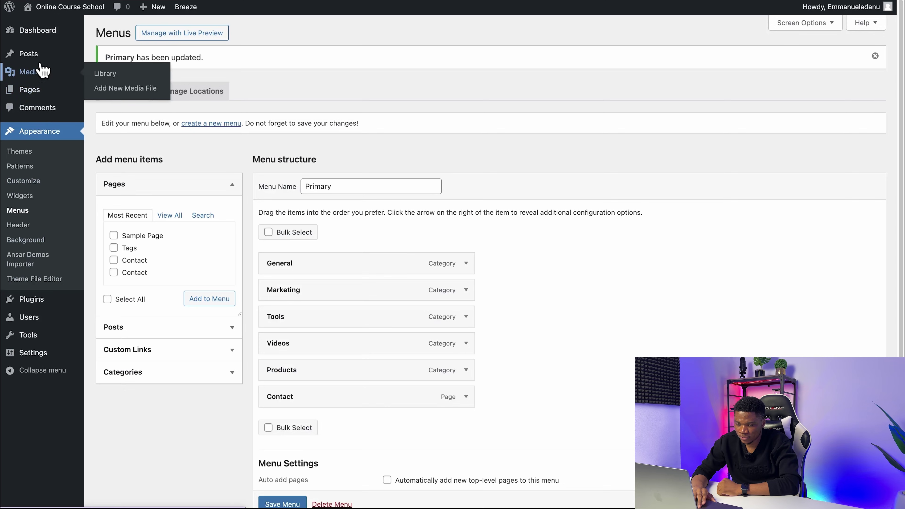
Step: Move the Hello world! post to the trash and review the reloaded home page
mouse_move(41, 62)
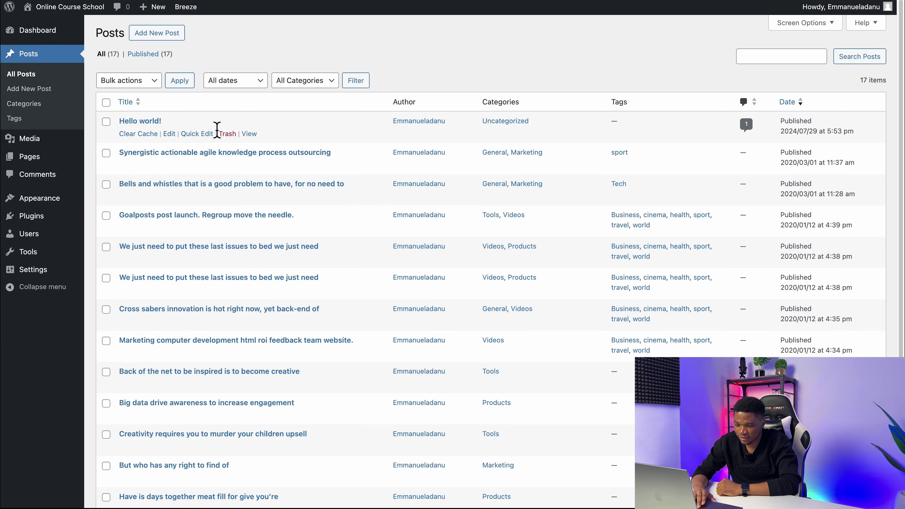
left_click(226, 135)
left_click(66, 4)
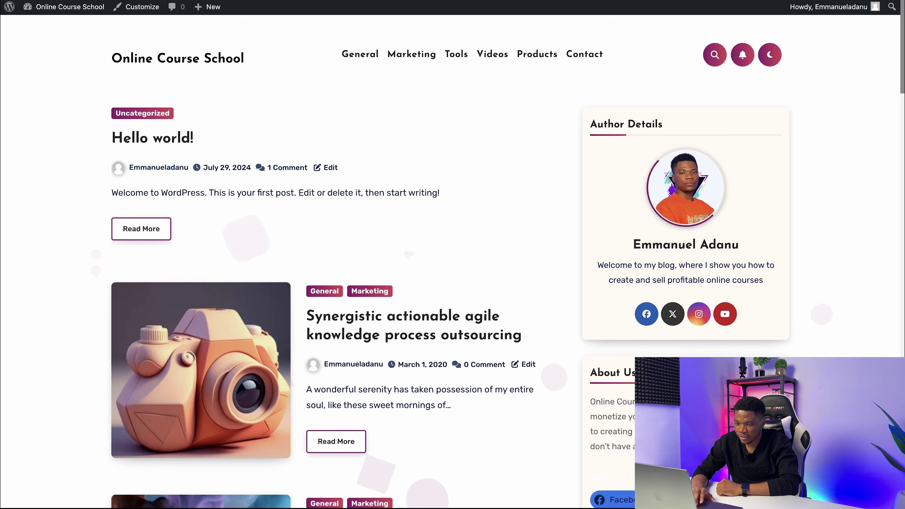
key("super+r")
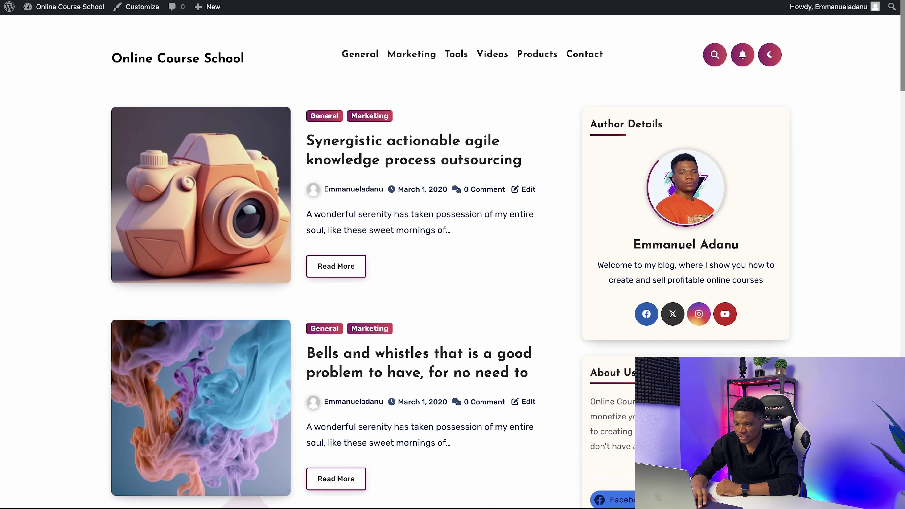
scroll(459, 254, "down", 5)
scroll(458, 306, "up", 3)
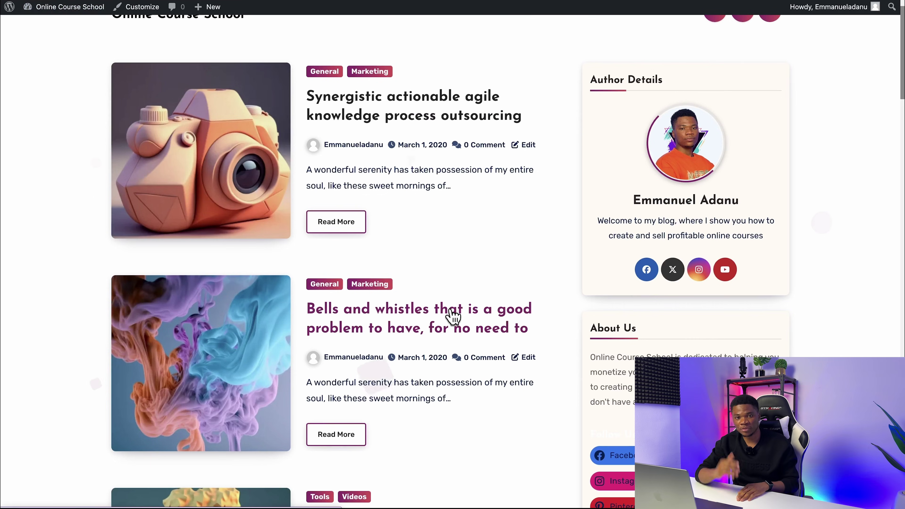
scroll(452, 315, "up", 2)
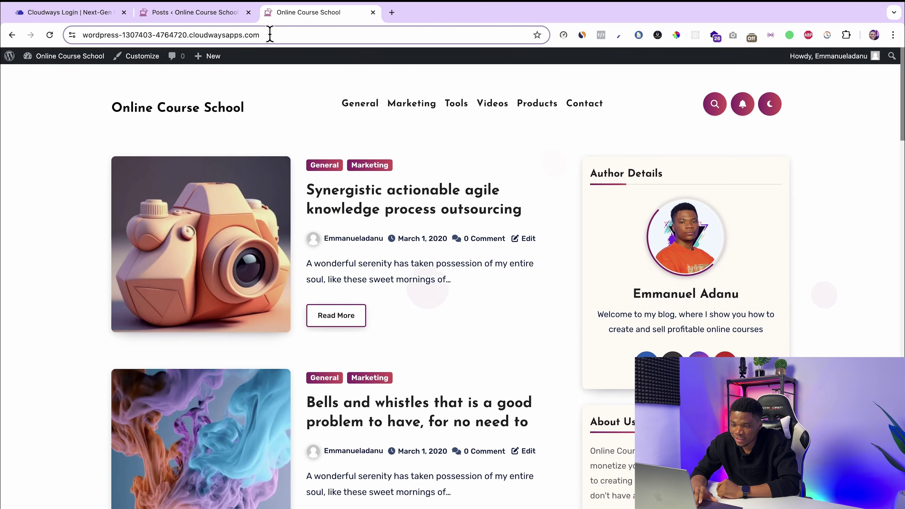
Step: Open the domain's page in the Namecheap account and switch to the My New Blog application in Cloudways
left_click_drag(261, 35, 104, 35)
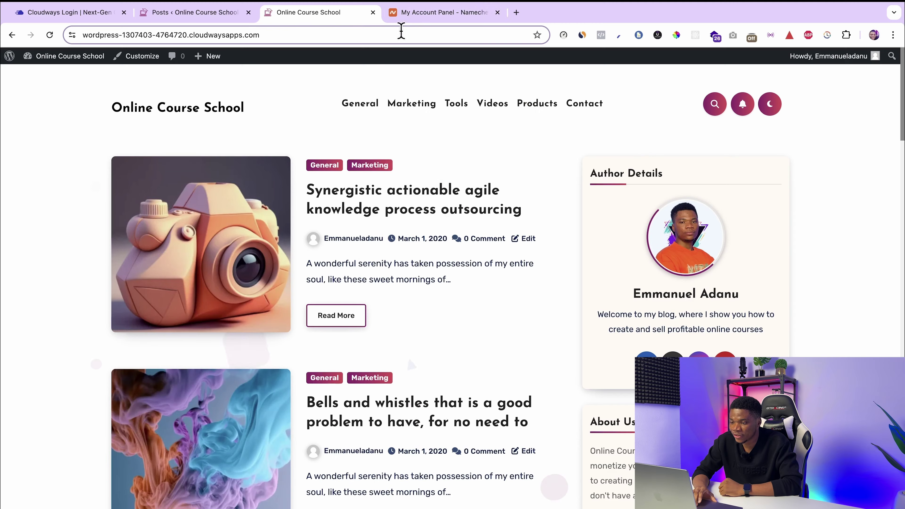
left_click(412, 18)
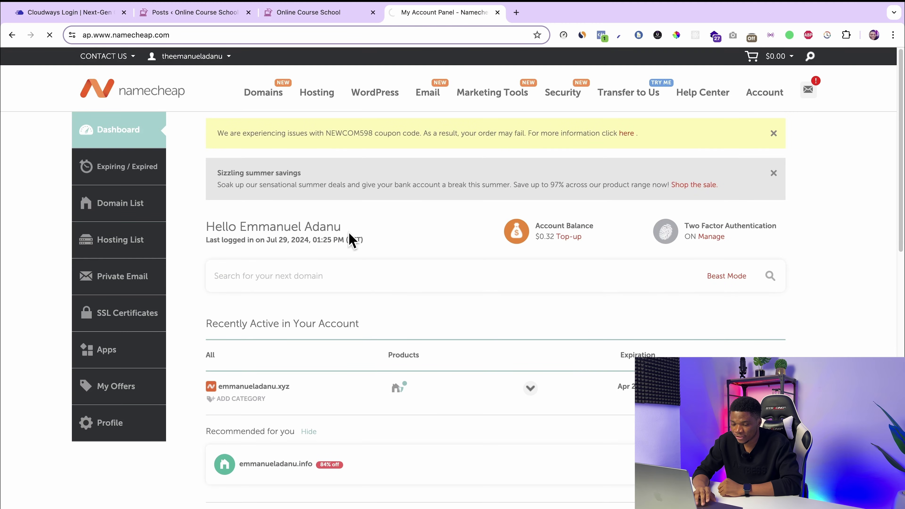
left_click(312, 12)
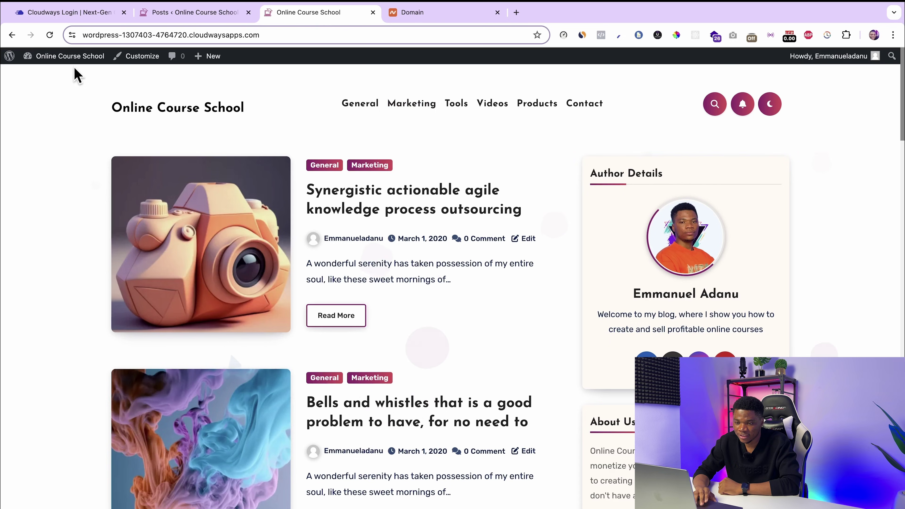
key("ctrl+Tab")
left_click(84, 13)
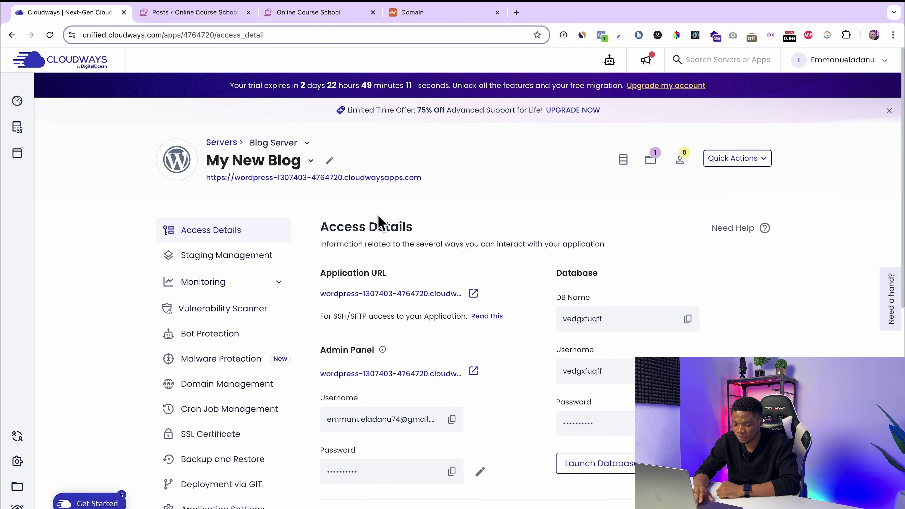
Step: Add the custom Namecheap domain to the My New Blog application's domain list in Cloudways, without the wildcard option
scroll(253, 434, "down", 3)
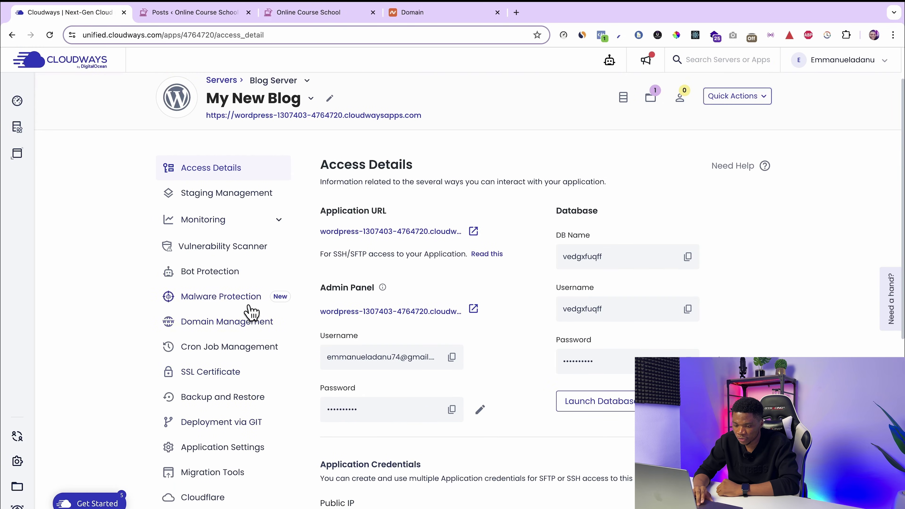
left_click(204, 323)
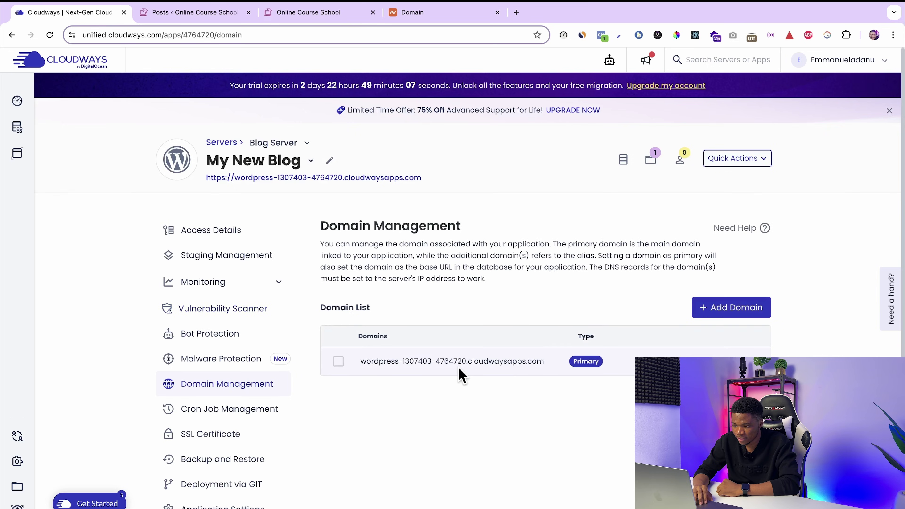
scroll(461, 374, "down", 2)
left_click(713, 265)
left_click(338, 267)
type("emmanueladanu.xyz")
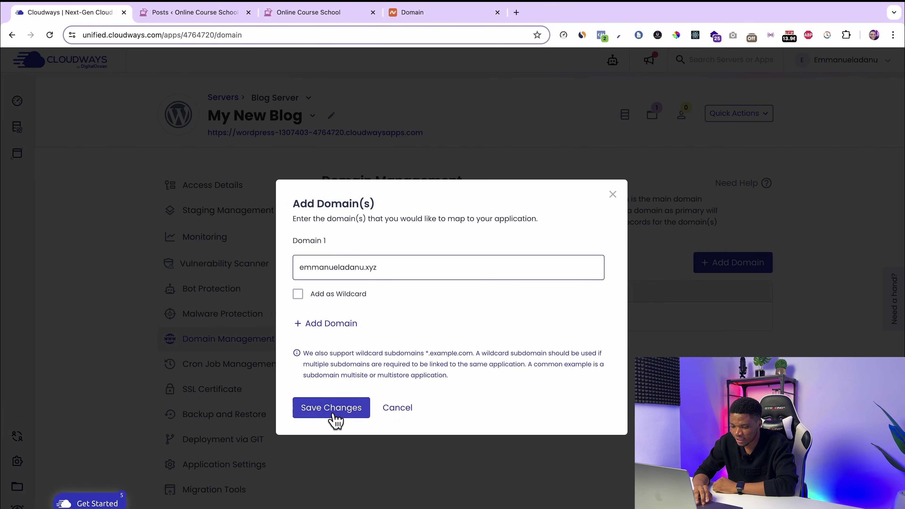
left_click(328, 414)
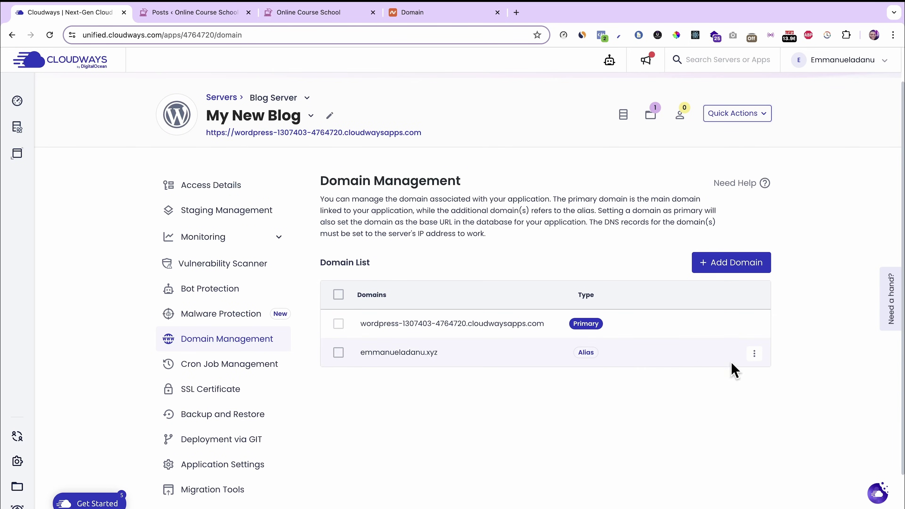
Step: Set the newly added custom domain as the application's primary domain
left_click(754, 356)
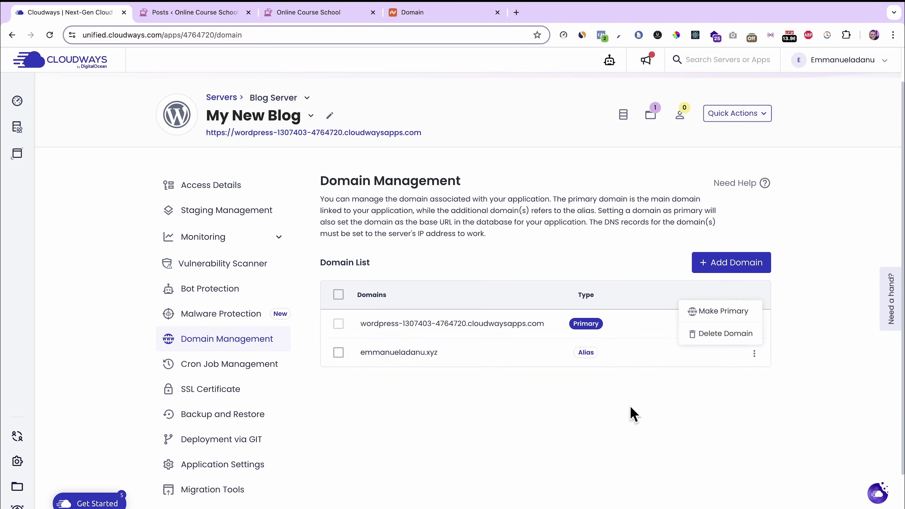
left_click(719, 314)
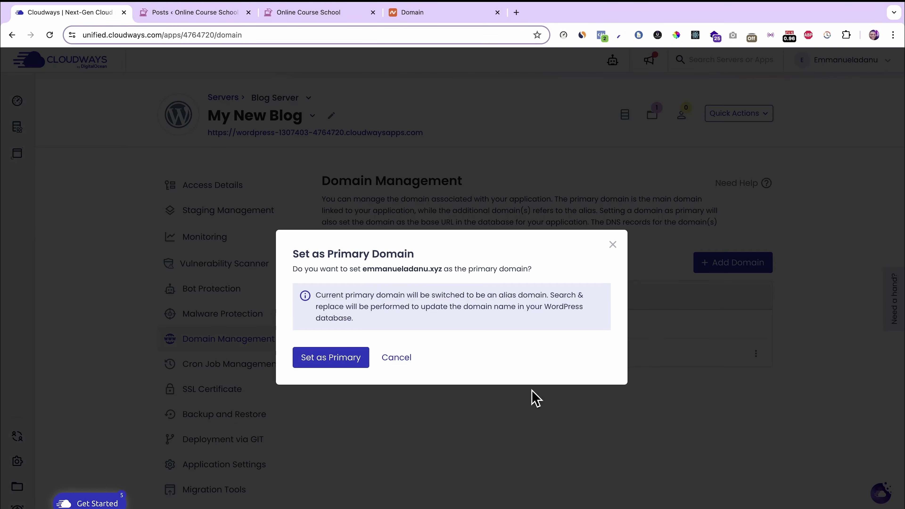
left_click(325, 361)
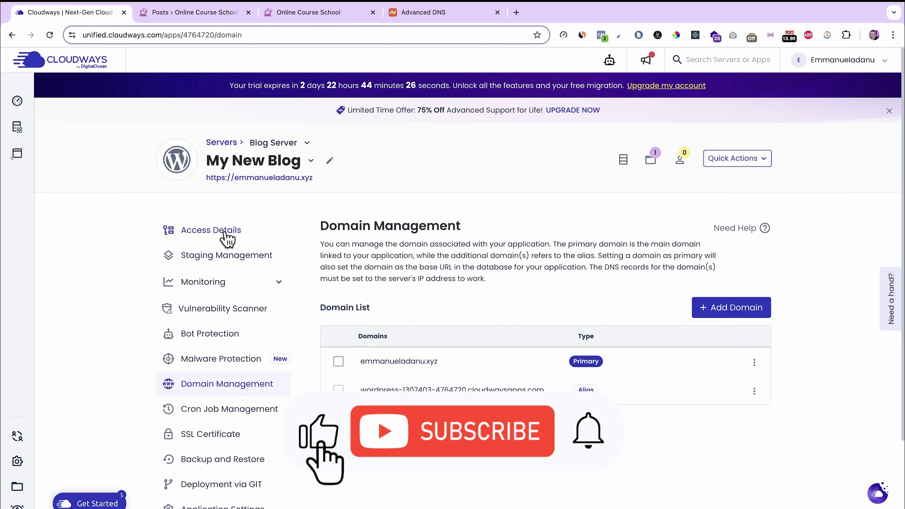
Step: Look up the application's public IP in its access details and open the domain's Advanced DNS settings in Namecheap
left_click(223, 232)
scroll(734, 492, "down", 5)
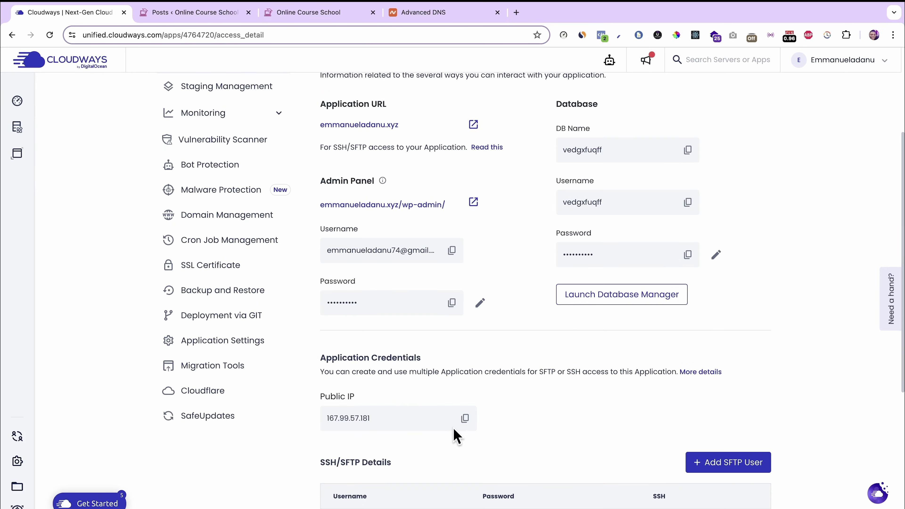
left_click(448, 11)
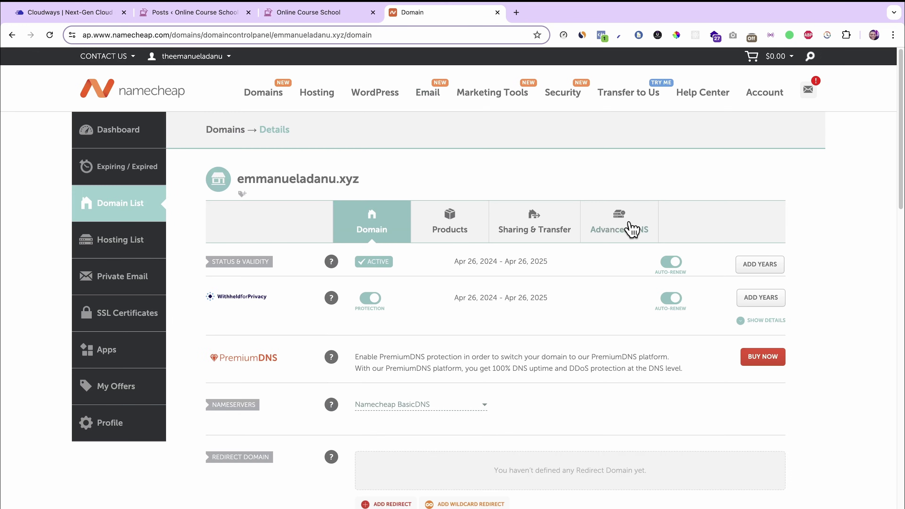
left_click(613, 227)
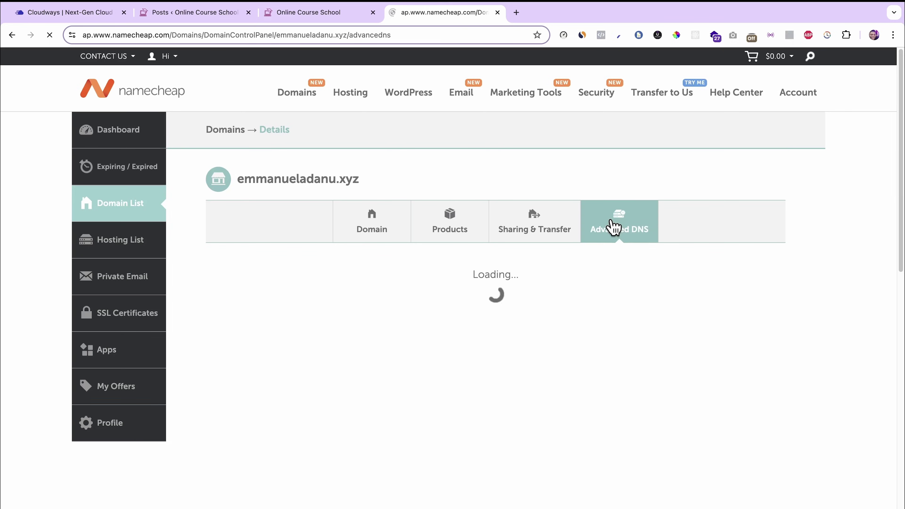
scroll(633, 413, "down", 2)
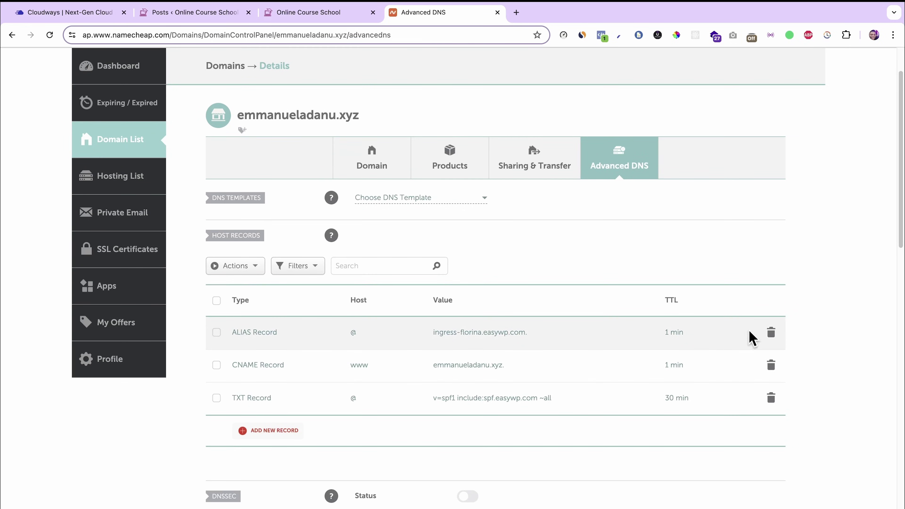
Step: Delete the existing ALIAS, CNAME and TXT host records from the domain's Advanced DNS settings
left_click(776, 336)
left_click(724, 380)
left_click(771, 333)
left_click(723, 380)
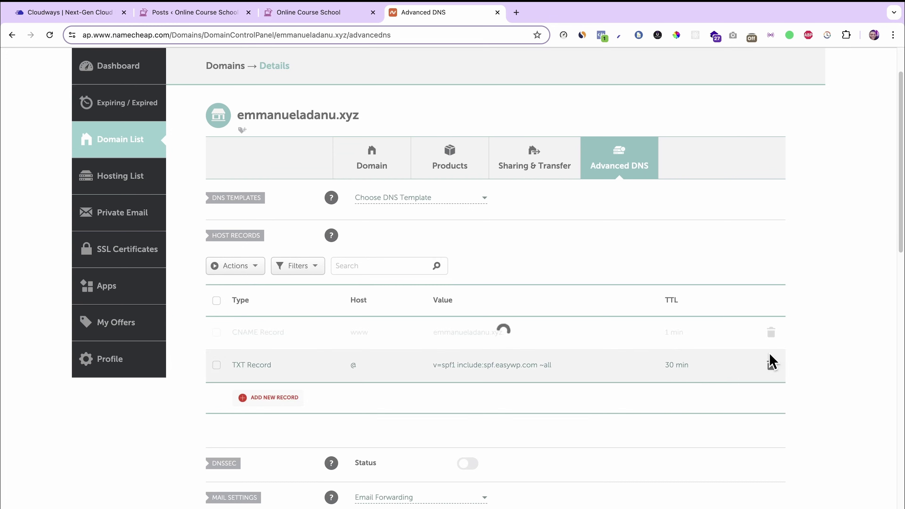
left_click(772, 333)
left_click(723, 380)
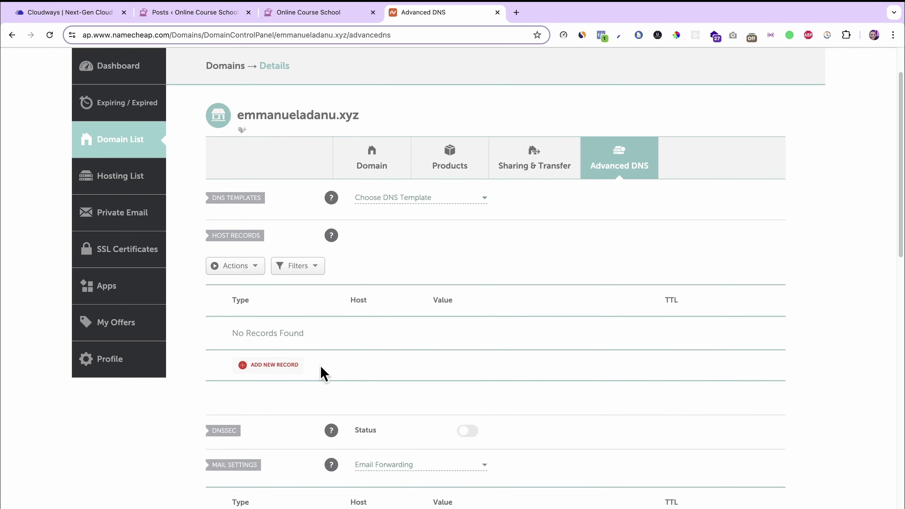
Step: Add and save an A Record with host @ and the Cloudways public IP 167.99.57.181 as its value, keeping TTL Automatic
left_click(275, 365)
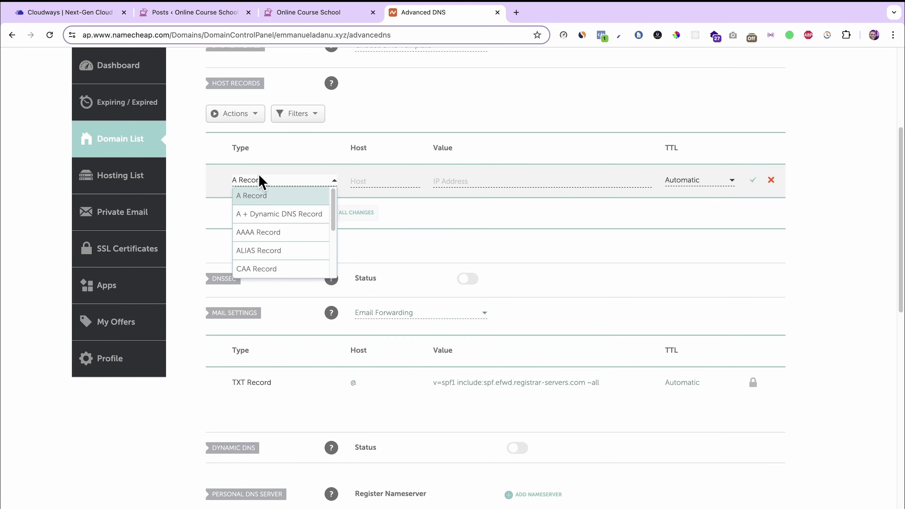
left_click(261, 196)
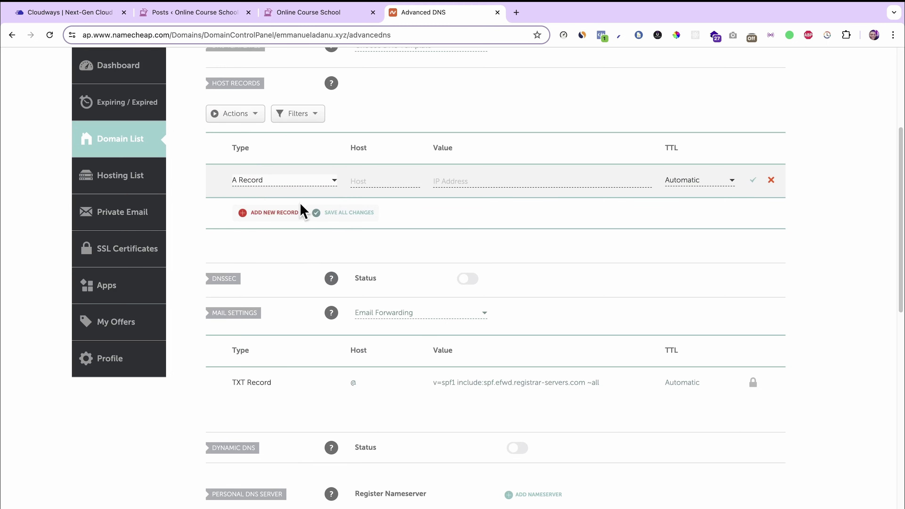
left_click(373, 178)
type("@")
left_click(74, 12)
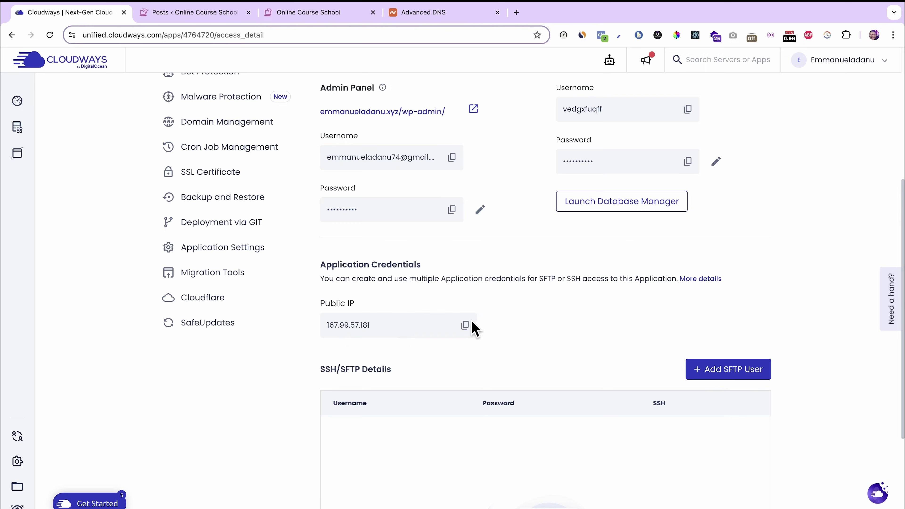
left_click(430, 15)
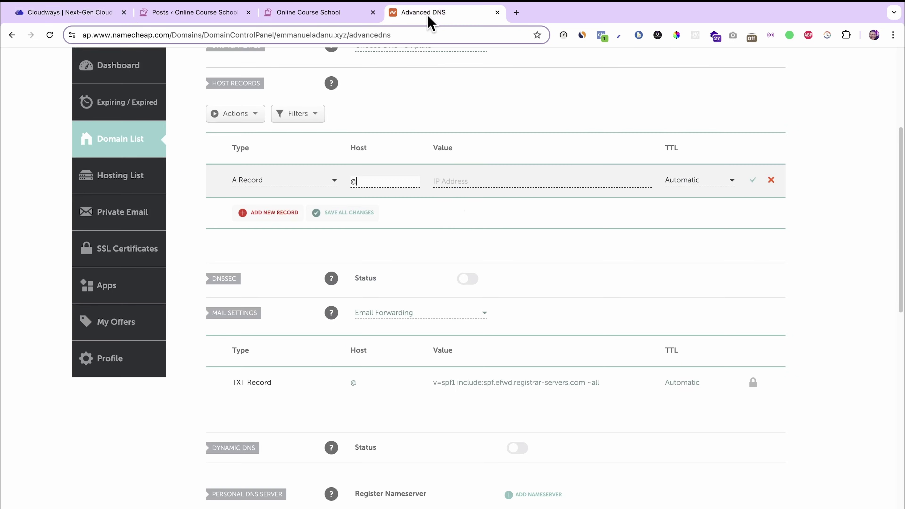
left_click(448, 178)
type("167.99.57.181")
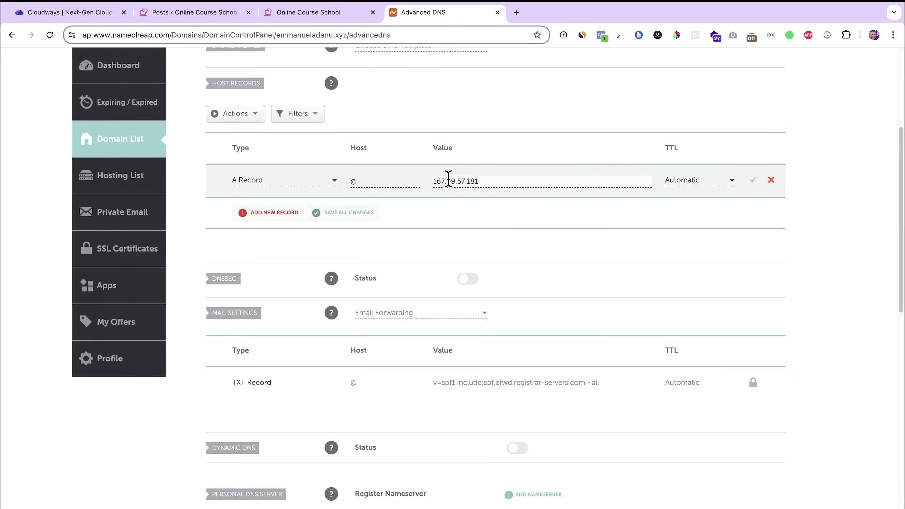
left_click(753, 182)
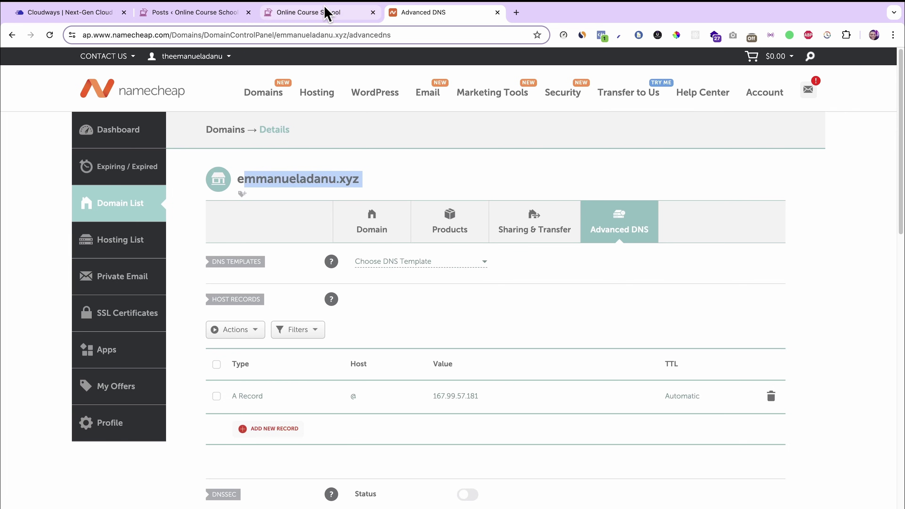
Step: Copy the custom domain from Namecheap and load it in a new browser tab to test the connection
left_click(326, 12)
left_click(433, 15)
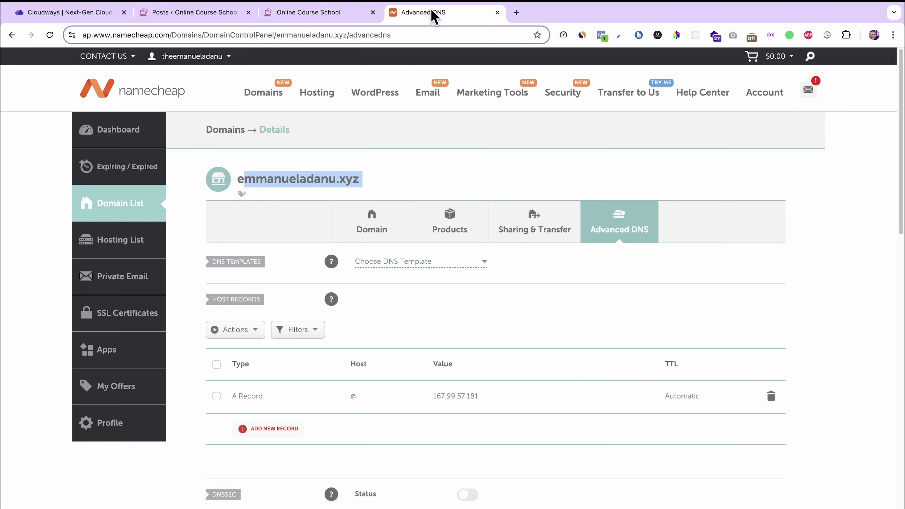
double_click(277, 175)
key("ctrl+c")
left_click(516, 12)
key("ctrl+v")
key("Return")
left_click_drag(289, 186, 462, 186)
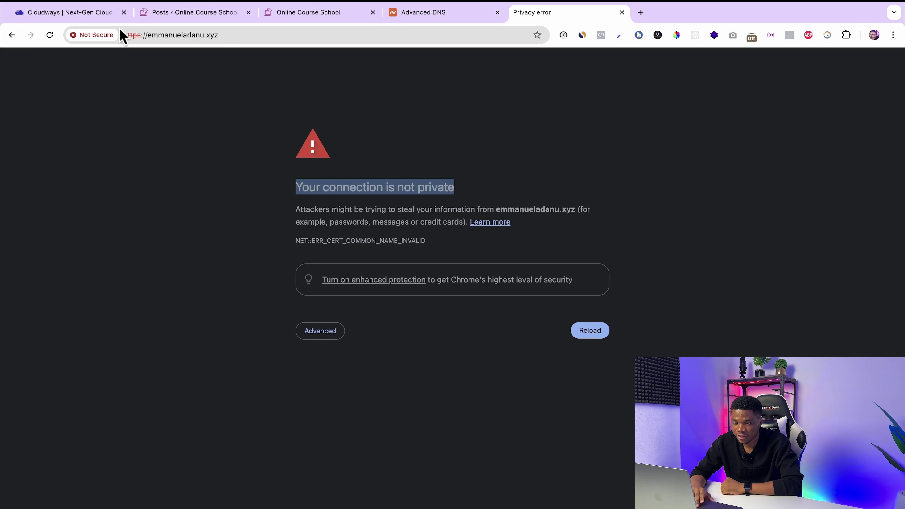
Step: Install a Let's Encrypt SSL certificate for the custom domain on the Cloudways application
left_click(97, 15)
scroll(232, 471, "up", 4)
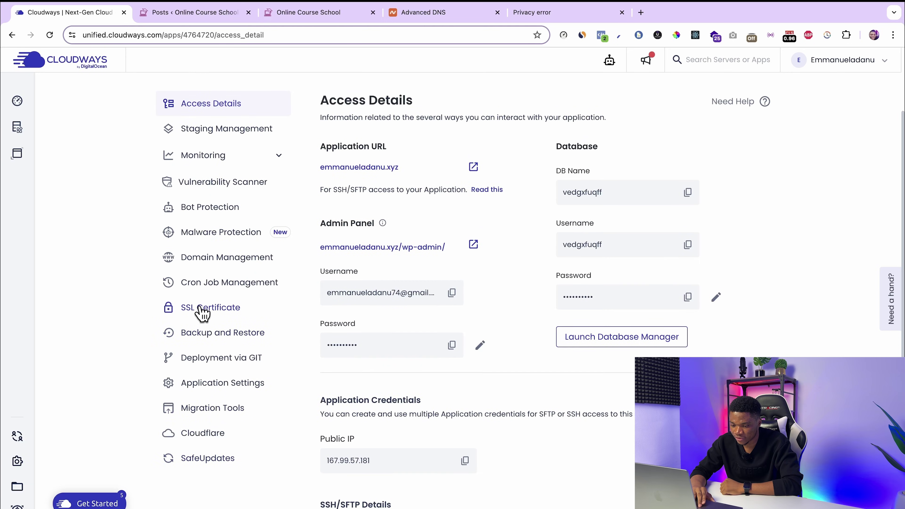
left_click(202, 309)
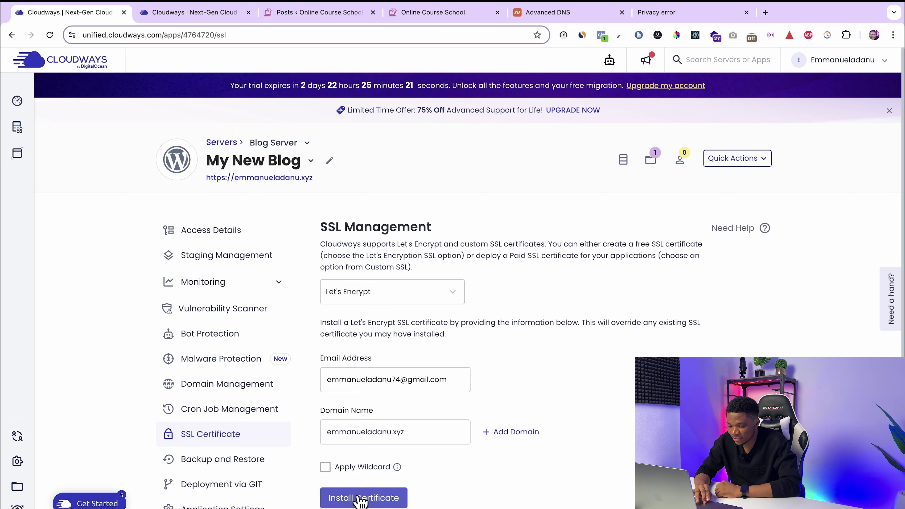
left_click(371, 499)
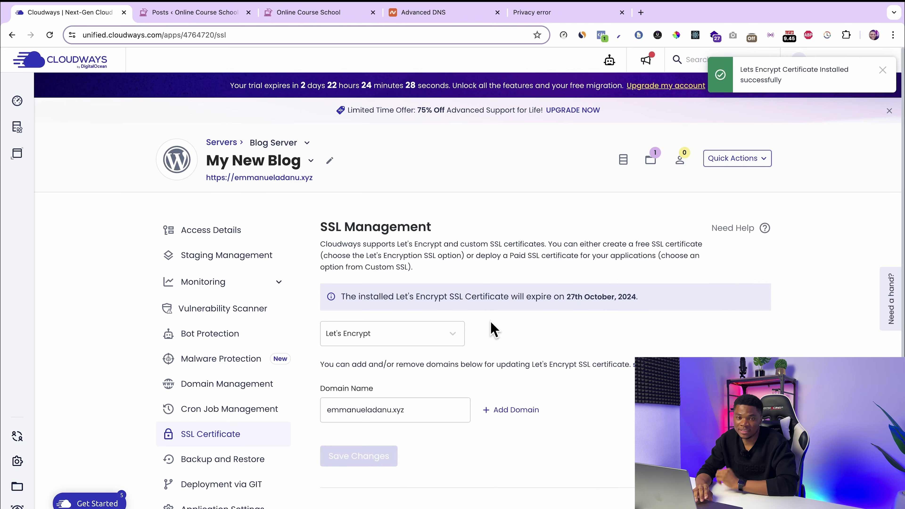
Step: Open the blog's custom URL in a new tab from Cloudways and check the site's connection security information
right_click(245, 186)
left_click(277, 182)
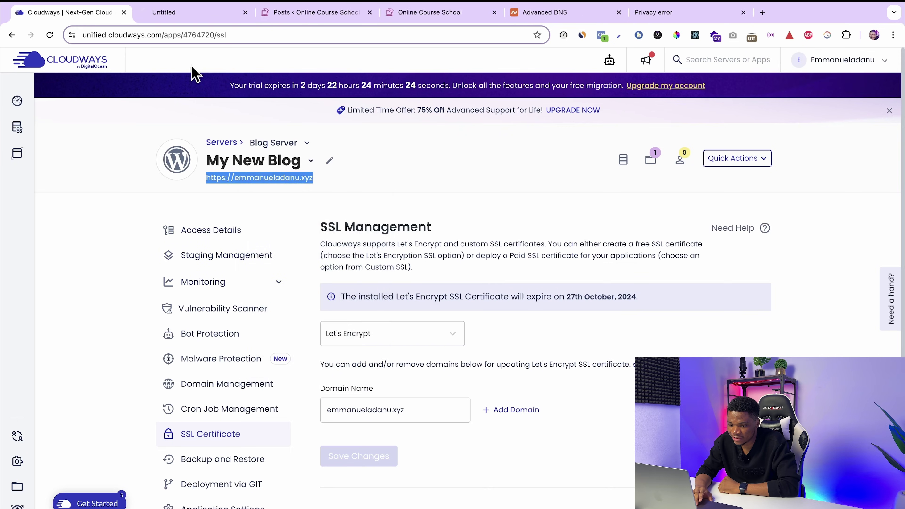
left_click(182, 16)
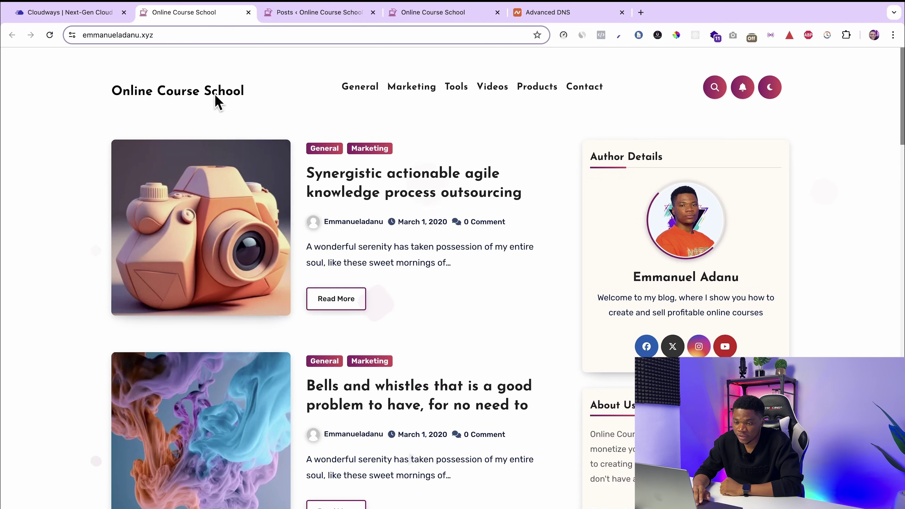
left_click(72, 35)
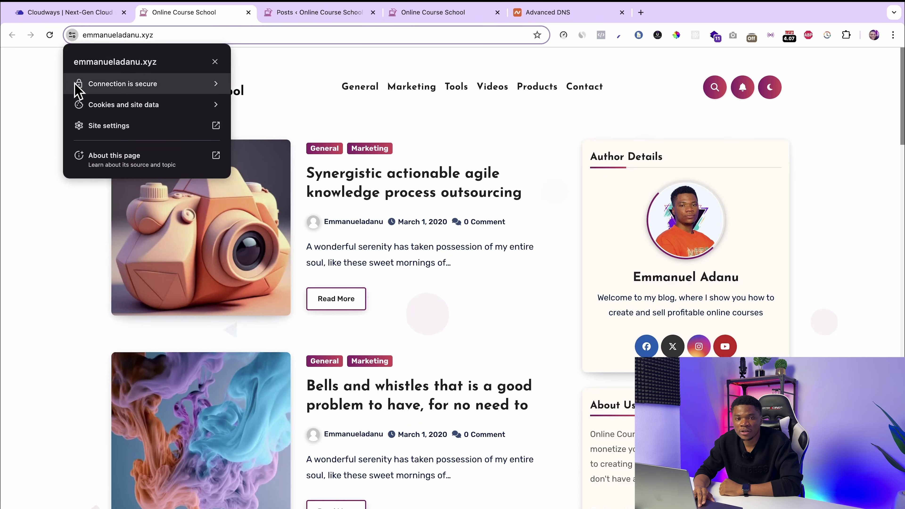
left_click(43, 89)
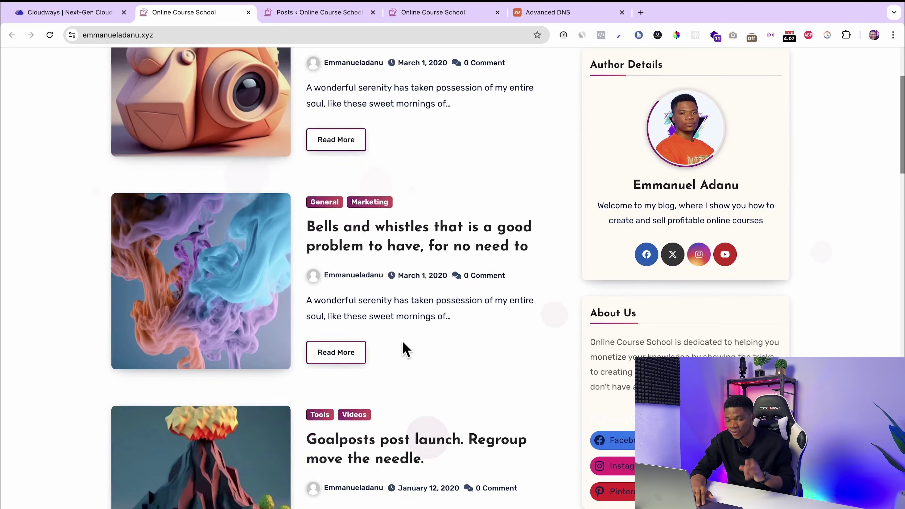
Step: Review the demo posts, sidebar and pagination on the blog's home page
scroll(404, 348, "down", 10)
scroll(404, 348, "down", 10)
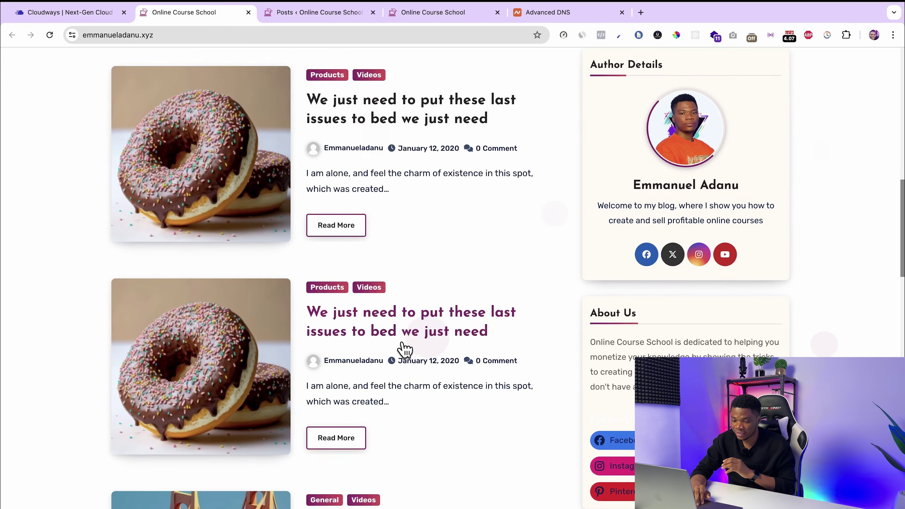
scroll(404, 348, "down", 17)
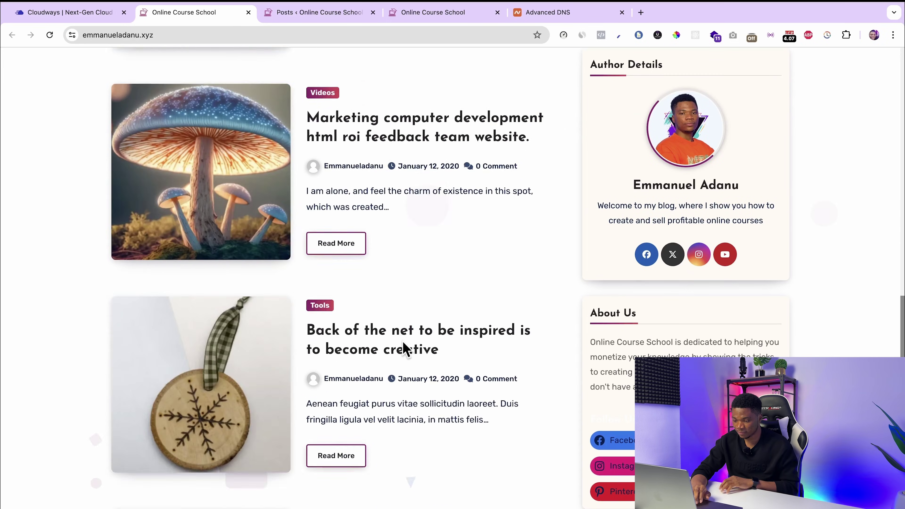
scroll(402, 340, "down", 1)
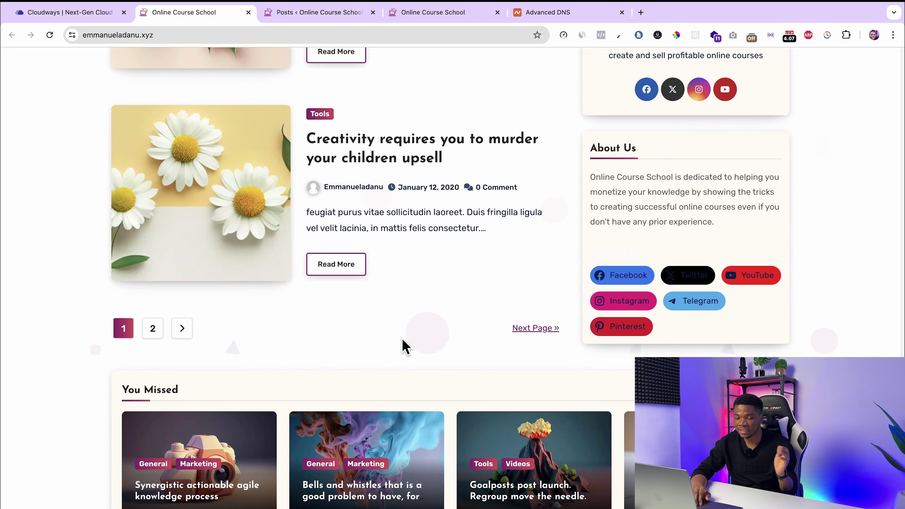
scroll(403, 341, "up", 16)
scroll(404, 342, "up", 20)
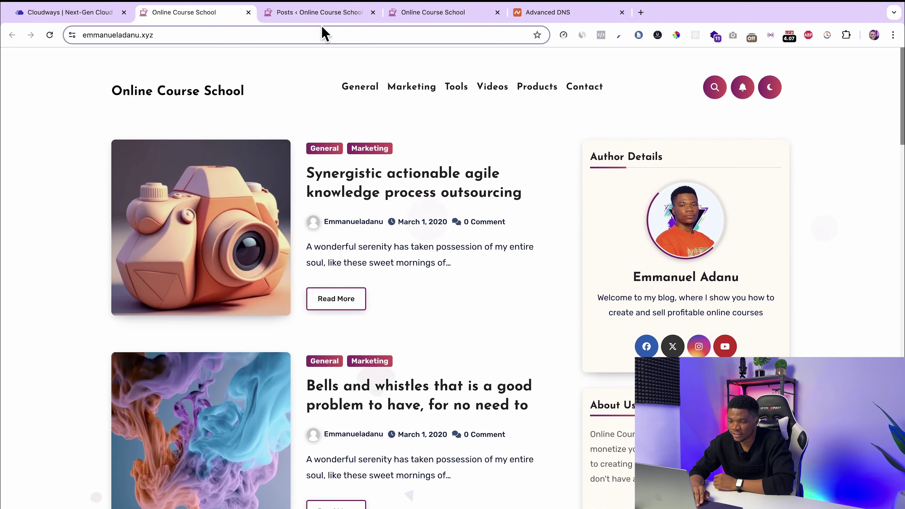
Step: Select all the demo posts in the WordPress posts list and move them to the trash in bulk
left_click(320, 16)
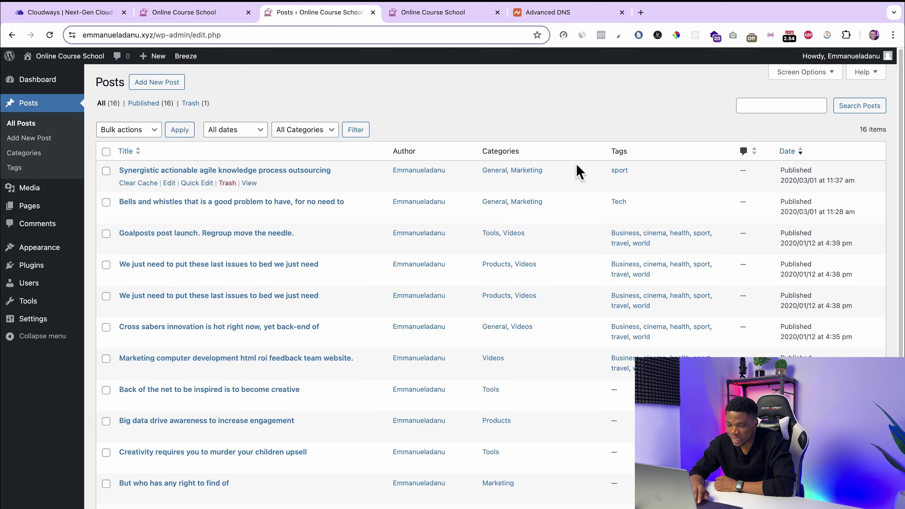
left_click(105, 152)
left_click(141, 135)
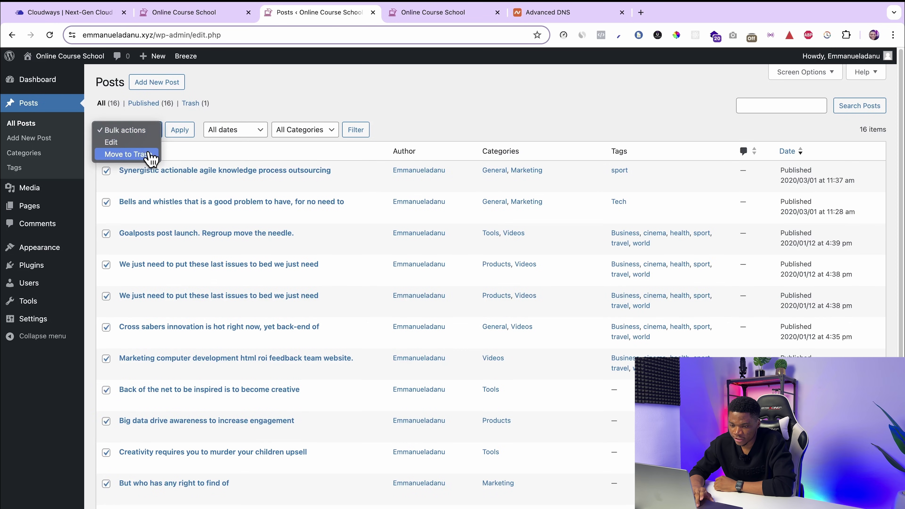
left_click(149, 155)
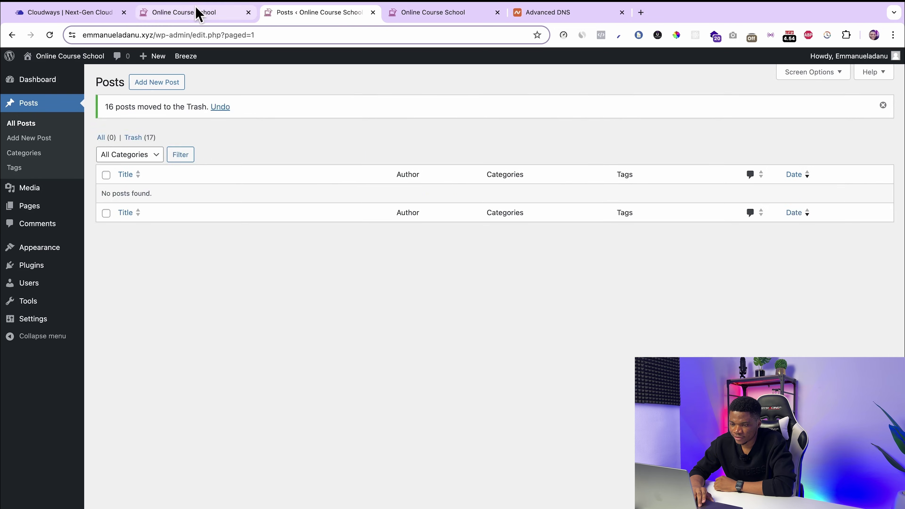
Step: Reload the blog's home page and check its content area and sidebar after the demo posts' removal
left_click(196, 11)
left_click(50, 35)
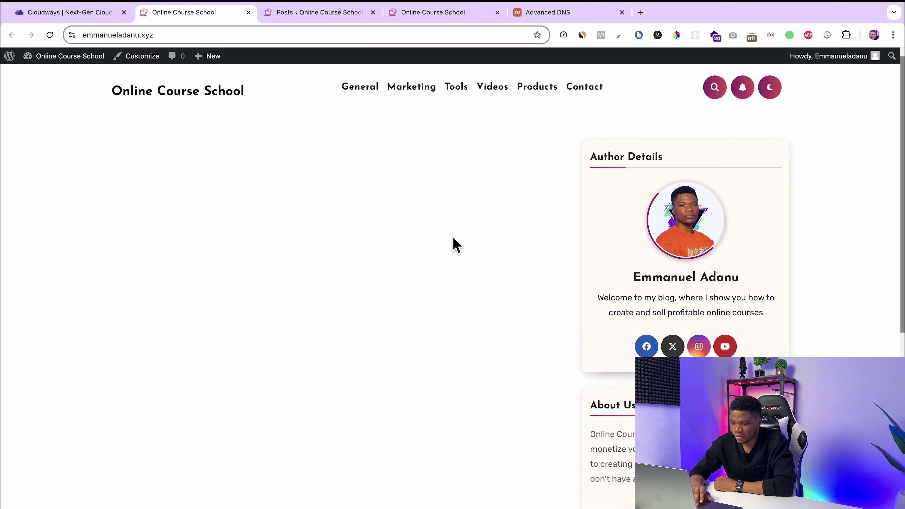
scroll(568, 351, "down", 7)
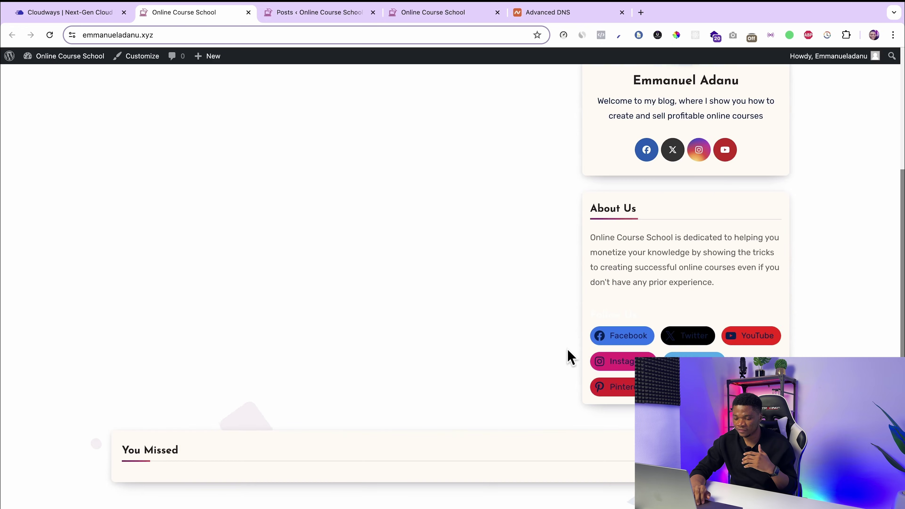
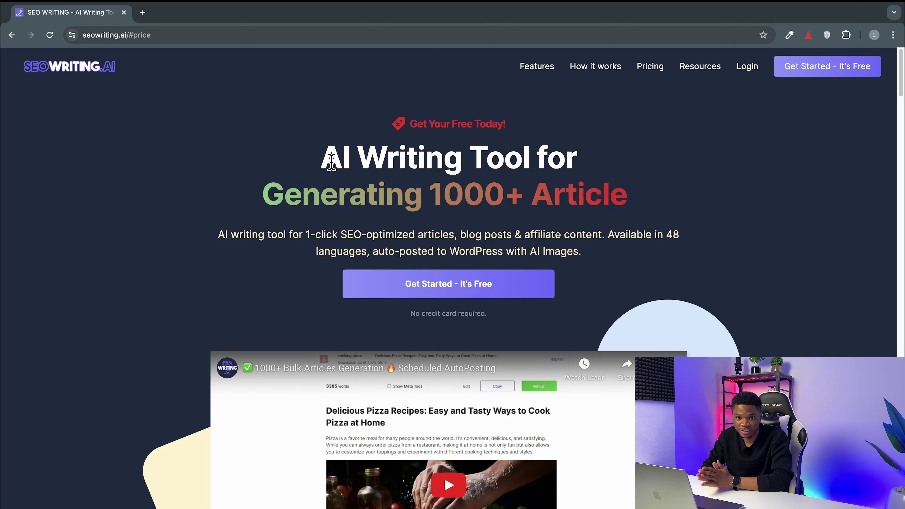
Step: Read the tagline on the SEOWriting.ai home page and start the free sign-up
left_click_drag(219, 237, 466, 238)
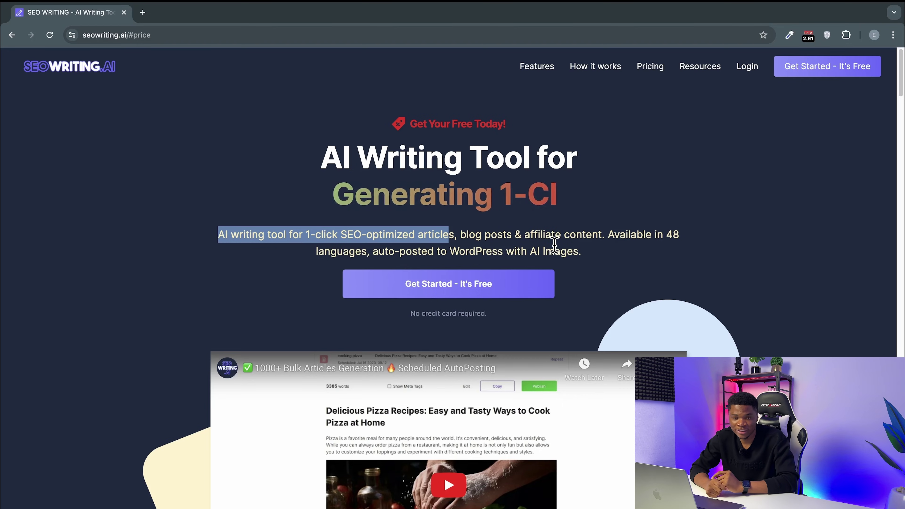
left_click(608, 264)
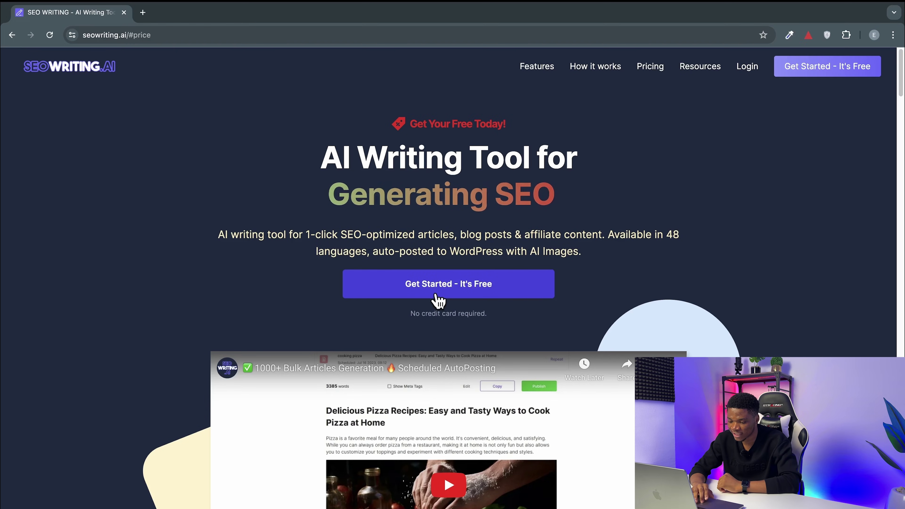
left_click(483, 285)
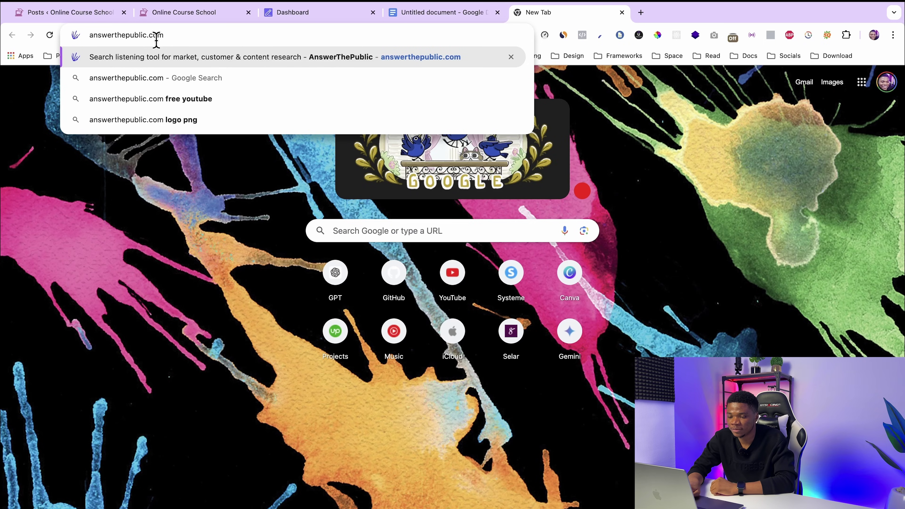
Step: Open answerthepublic.com in the new tab and check the blog's niche on its home page before returning to the keyword search
key("Return")
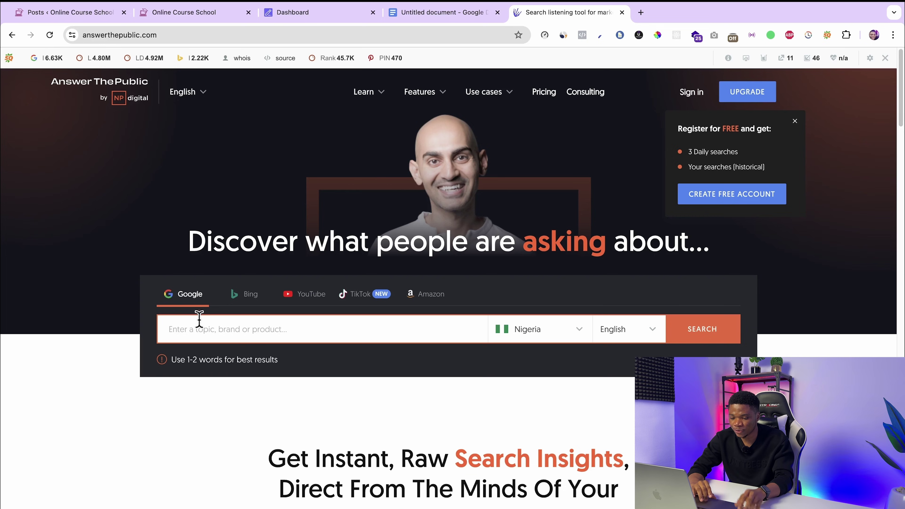
scroll(197, 327, "down", 2)
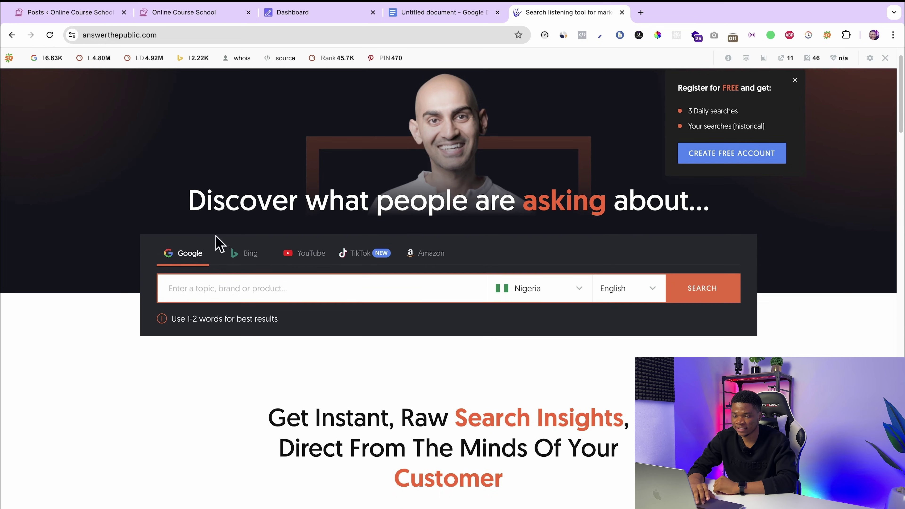
left_click(196, 14)
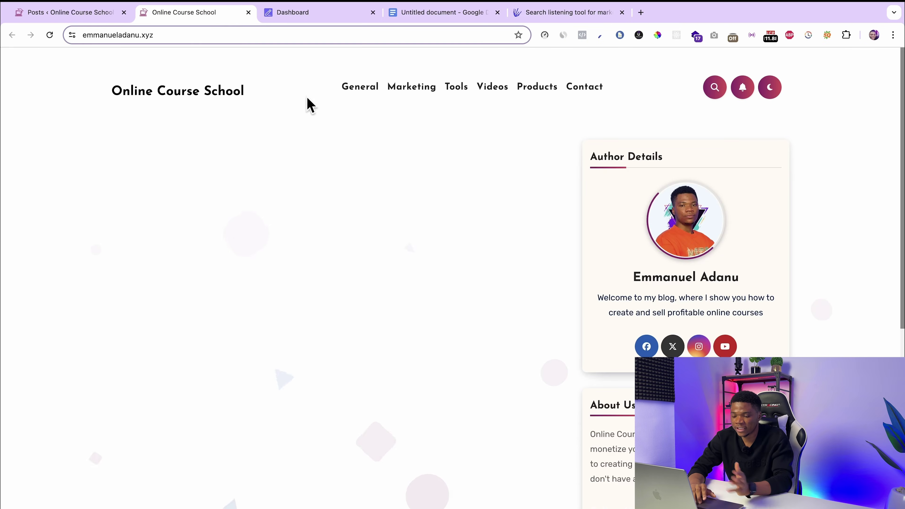
left_click(530, 15)
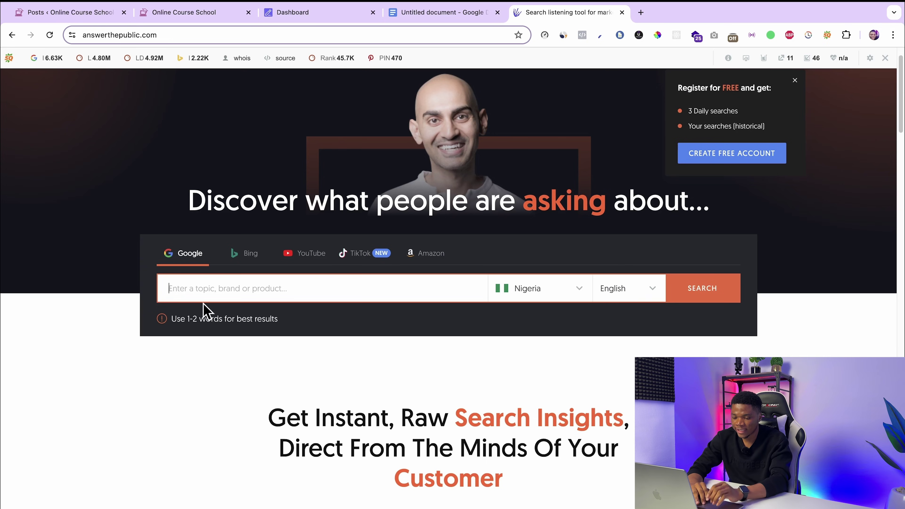
Step: Search AnswerThePublic's Google data for "Online Course" with the country set to United States and the language to English
type("Onlin")
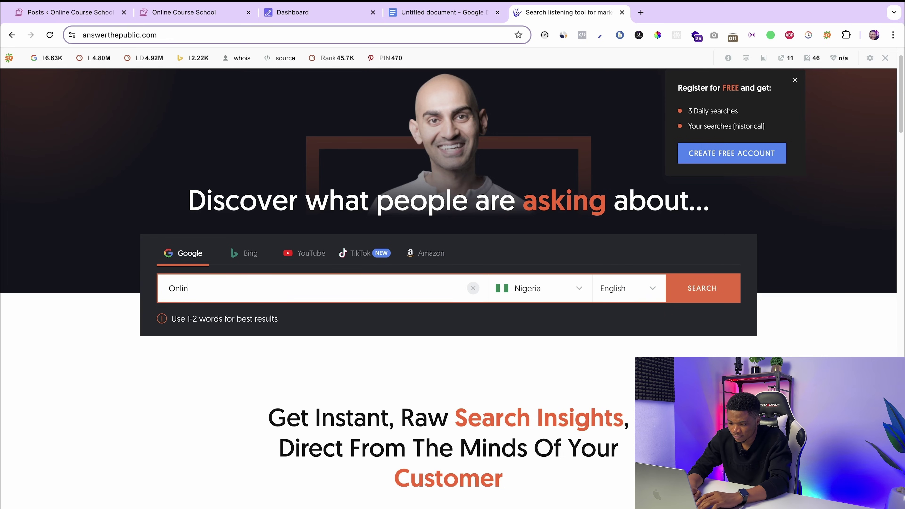
type("e Course")
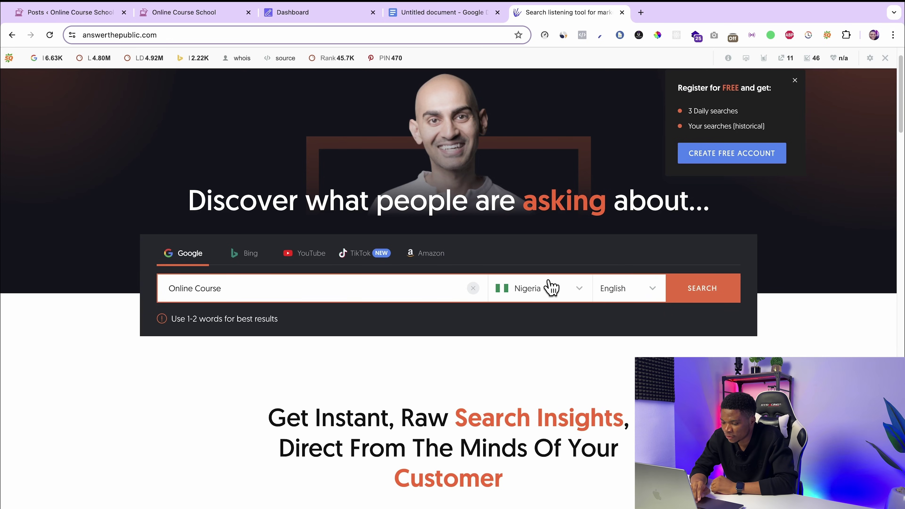
left_click(550, 288)
type("unit")
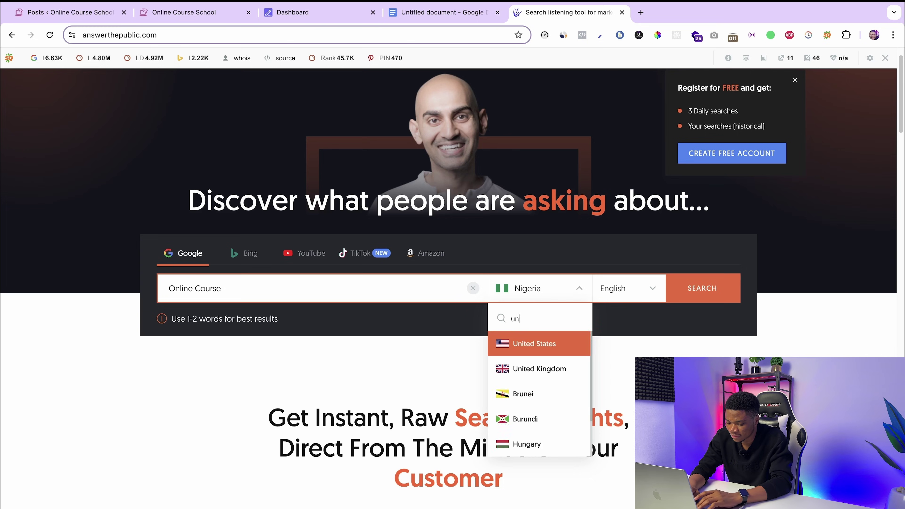
left_click(542, 351)
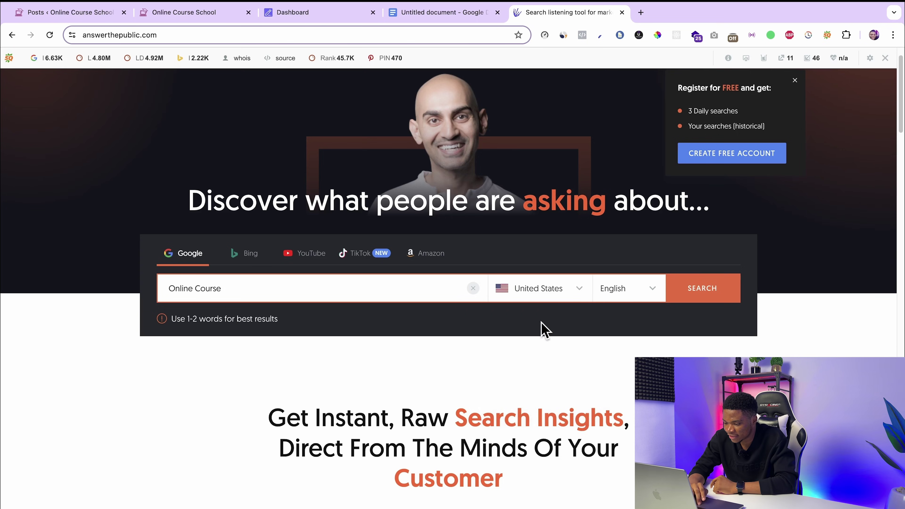
left_click(622, 303)
left_click(636, 346)
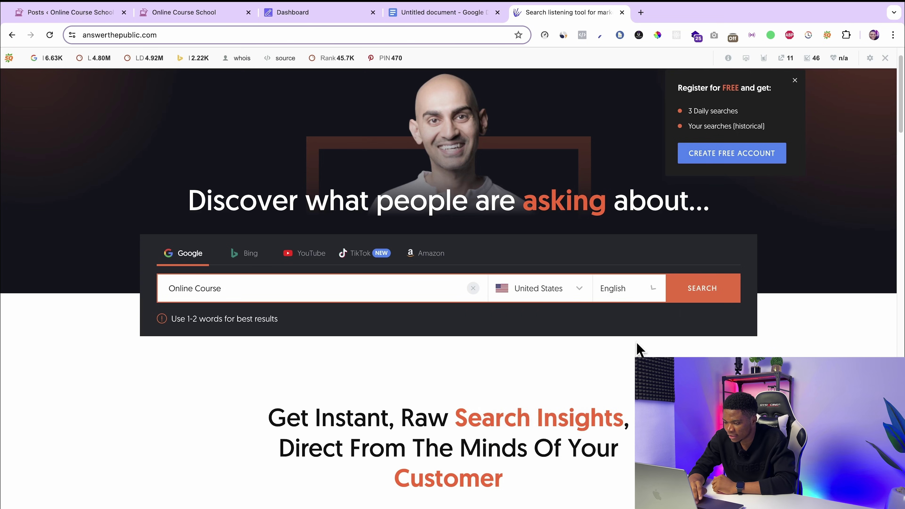
left_click(696, 289)
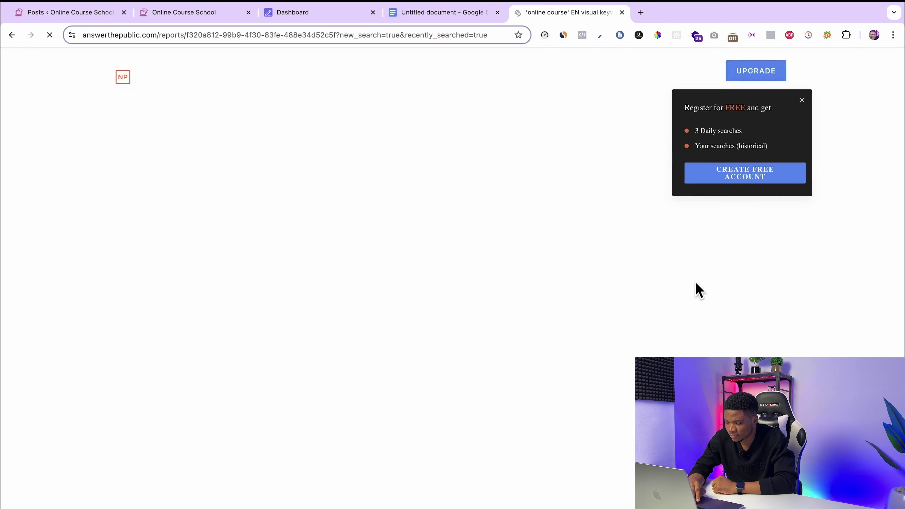
Step: Examine the search volume, cost per click and Questions wheel in the "online course" report
scroll(580, 424, "down", 5)
scroll(580, 424, "down", 3)
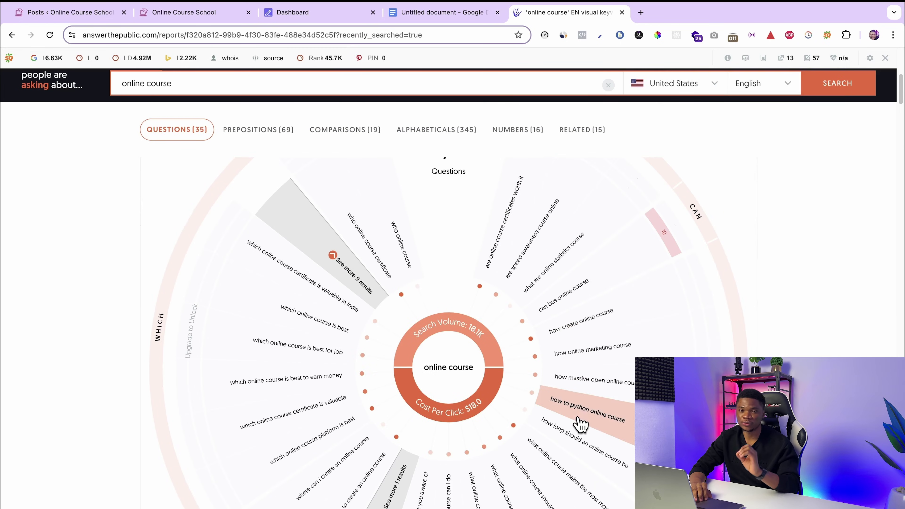
scroll(580, 424, "up", 3)
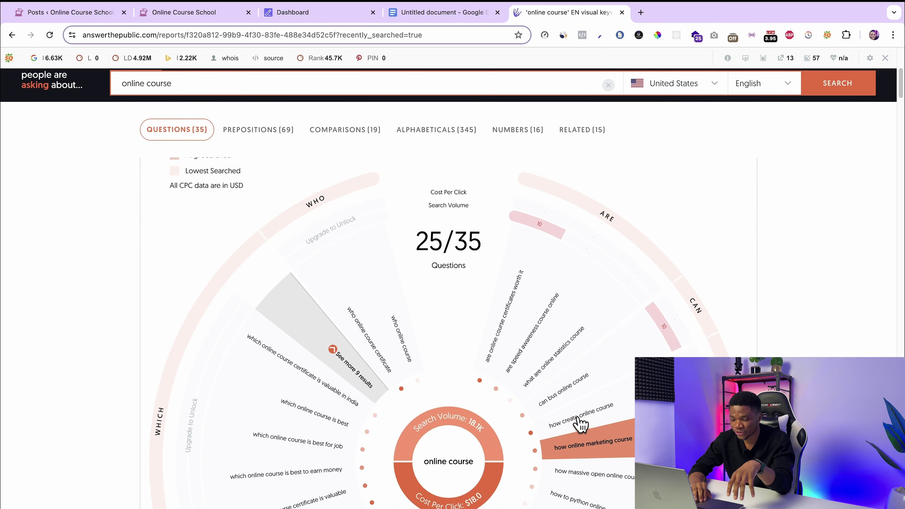
scroll(580, 424, "up", 8)
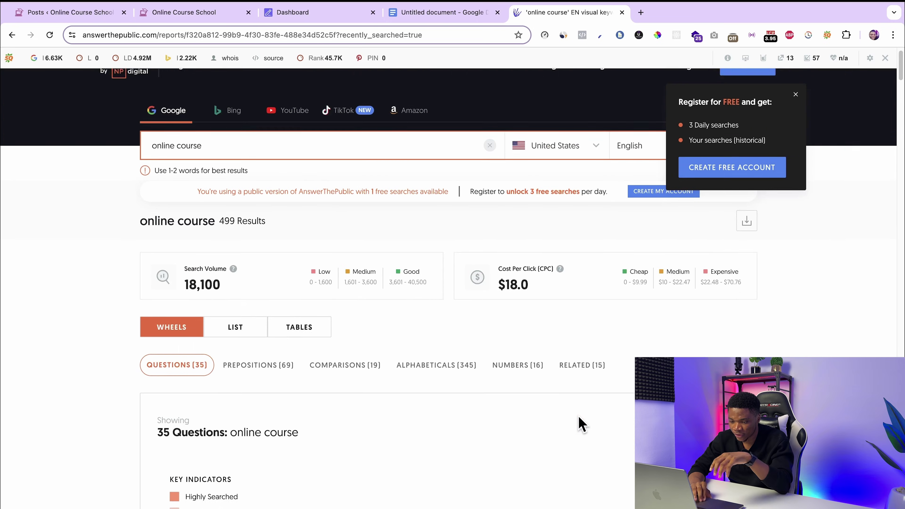
scroll(269, 222, "down", 5)
scroll(341, 348, "down", 8)
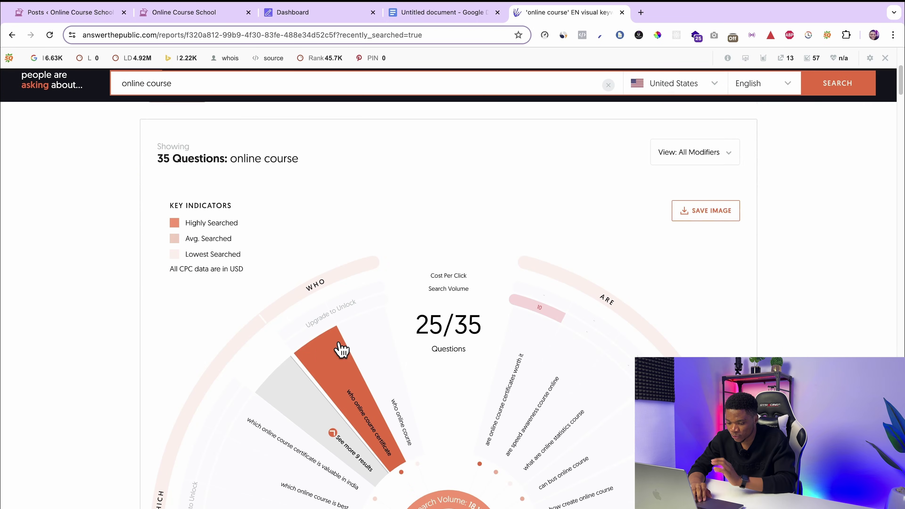
scroll(380, 392, "down", 1)
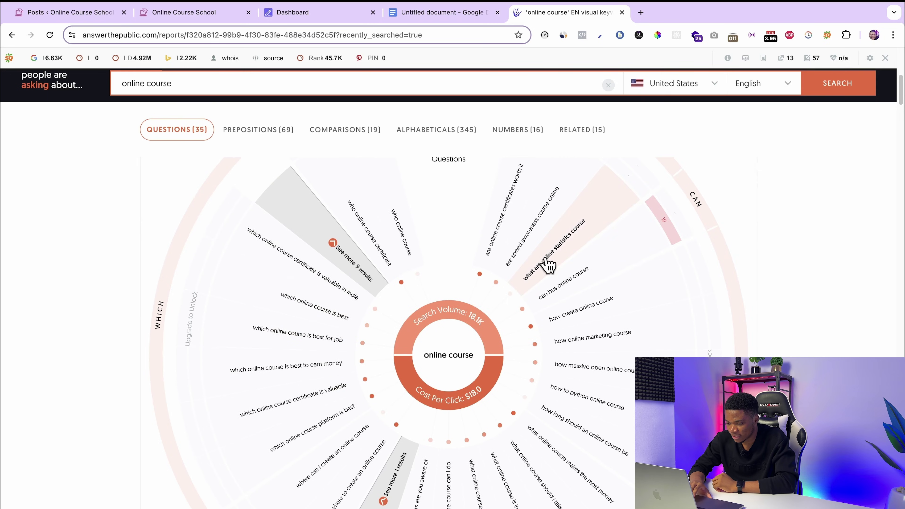
scroll(541, 398, "down", 5)
scroll(543, 397, "down", 12)
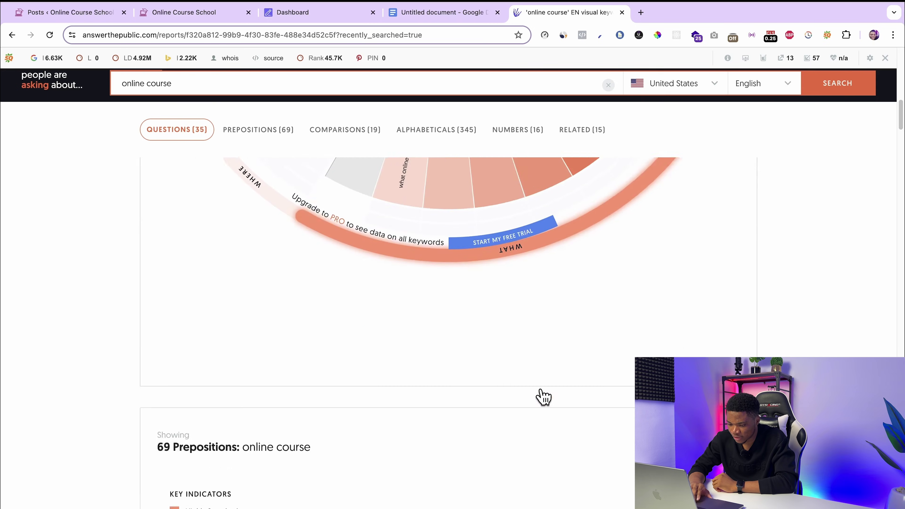
Step: Look through the Prepositions, Comparisons and Alphabeticals sections of the "online course" report for article topics
scroll(541, 387, "down", 3)
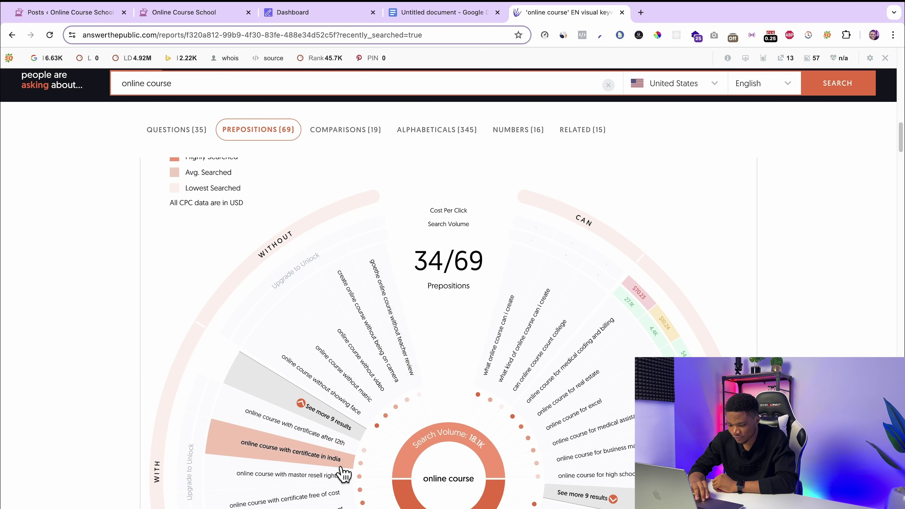
scroll(339, 469, "down", 10)
scroll(509, 459, "down", 5)
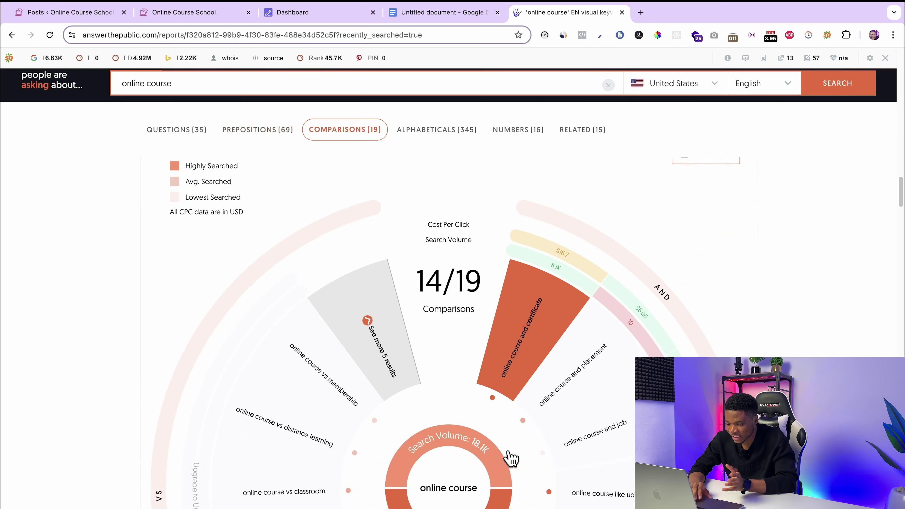
scroll(509, 450, "down", 15)
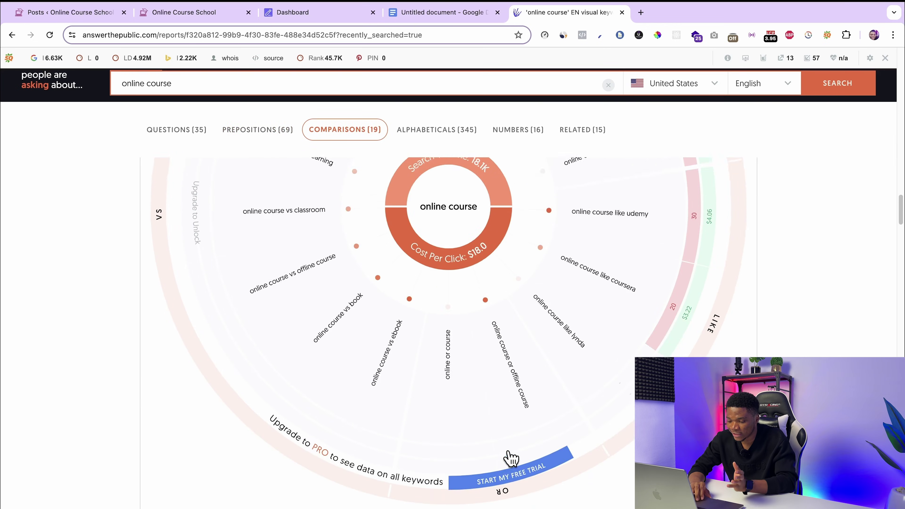
scroll(509, 451, "down", 6)
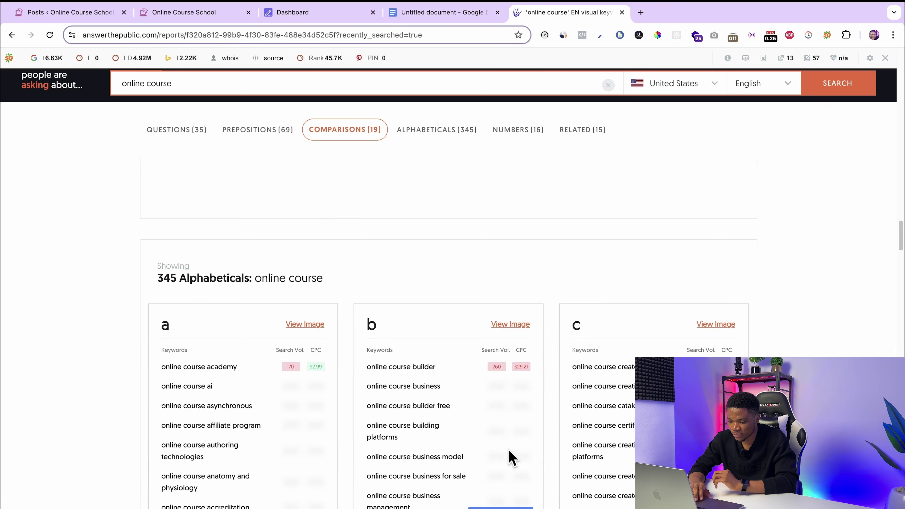
scroll(509, 449, "down", 6)
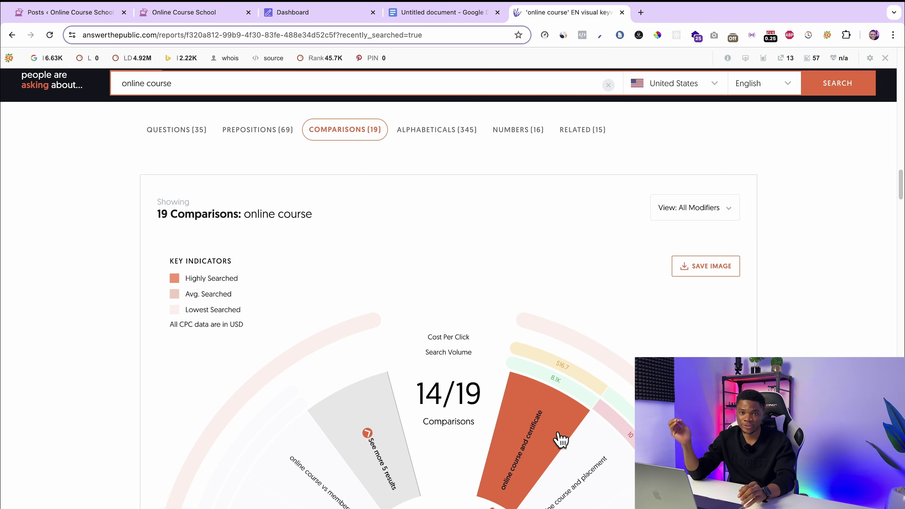
scroll(559, 435, "up", 12)
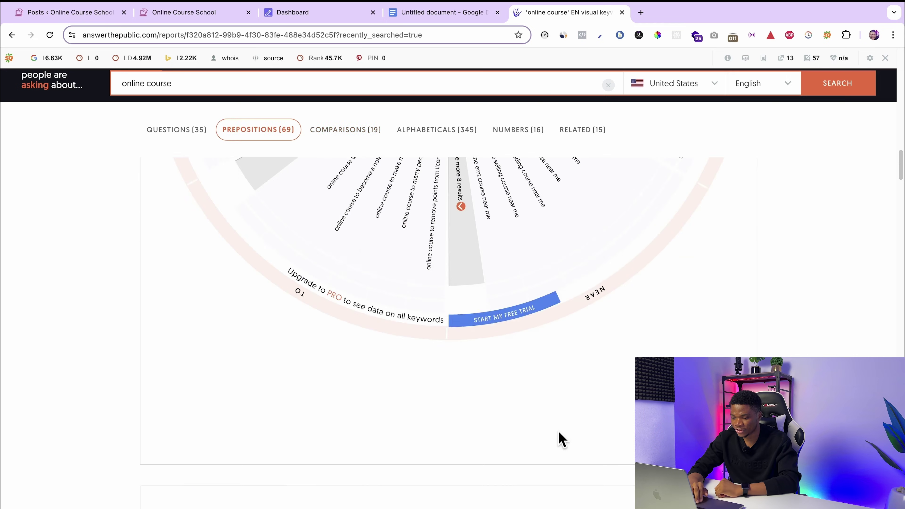
Step: Copy the keyword phrase "create online course without being on camera" from the Prepositions wheel
right_click(366, 272)
key("super+c")
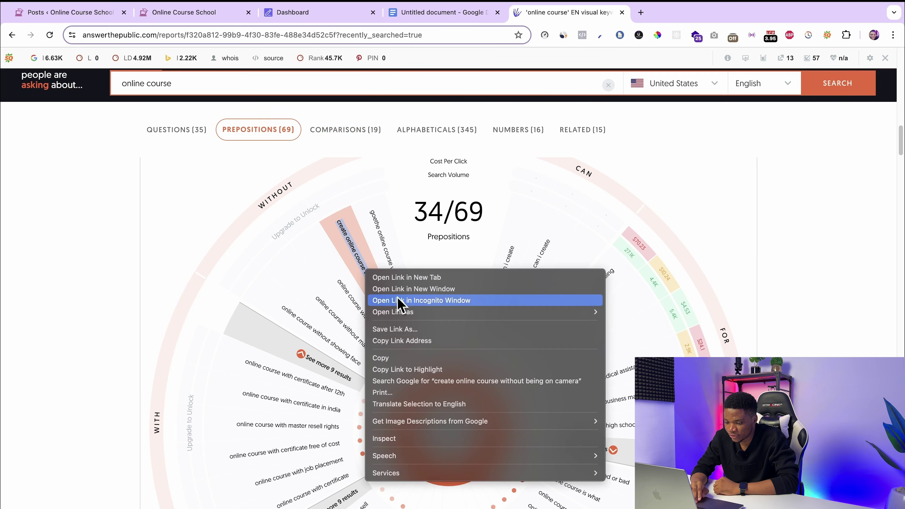
left_click(396, 358)
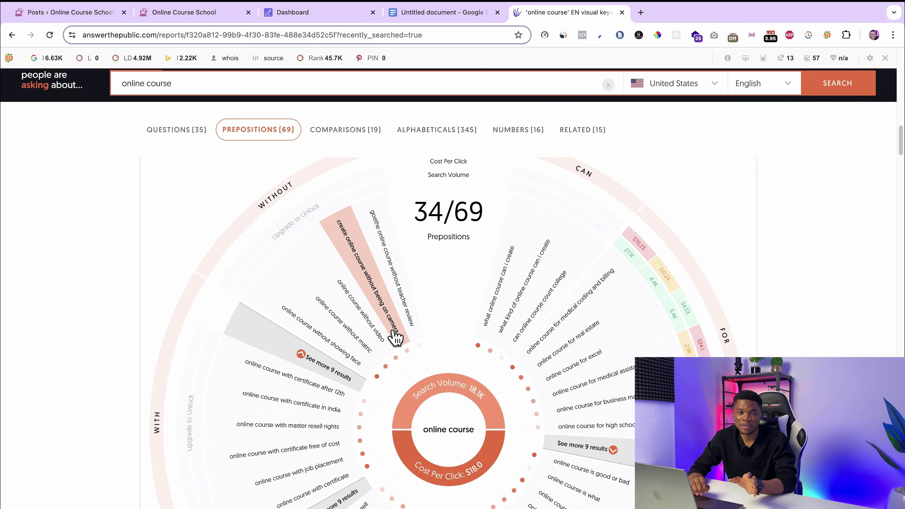
scroll(395, 336, "down", 1)
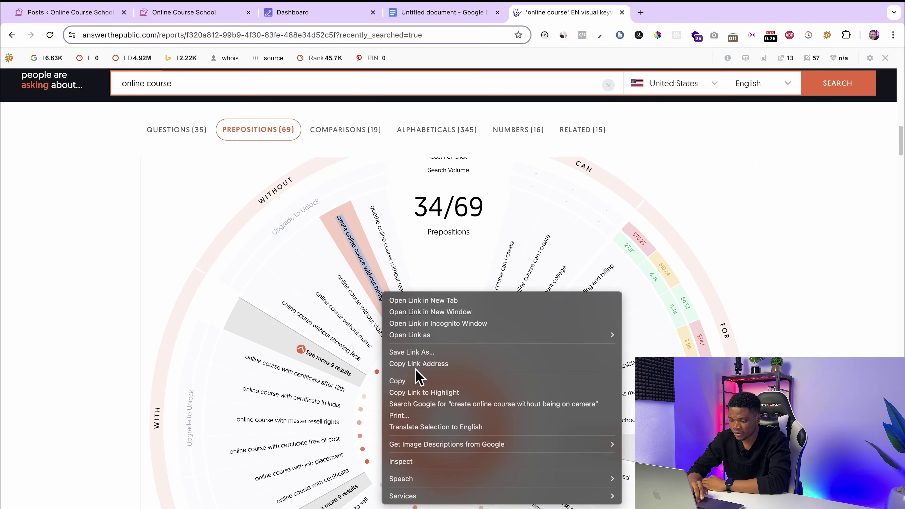
left_click(418, 377)
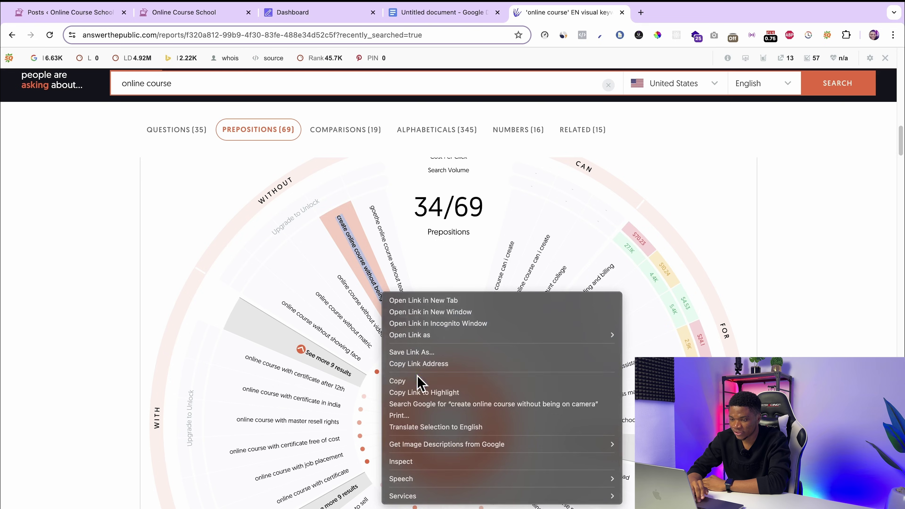
Step: Switch to the untitled Google Docs document, paste the keyword phrase with its formatting cleared, and prefix it with "How to"
left_click(429, 14)
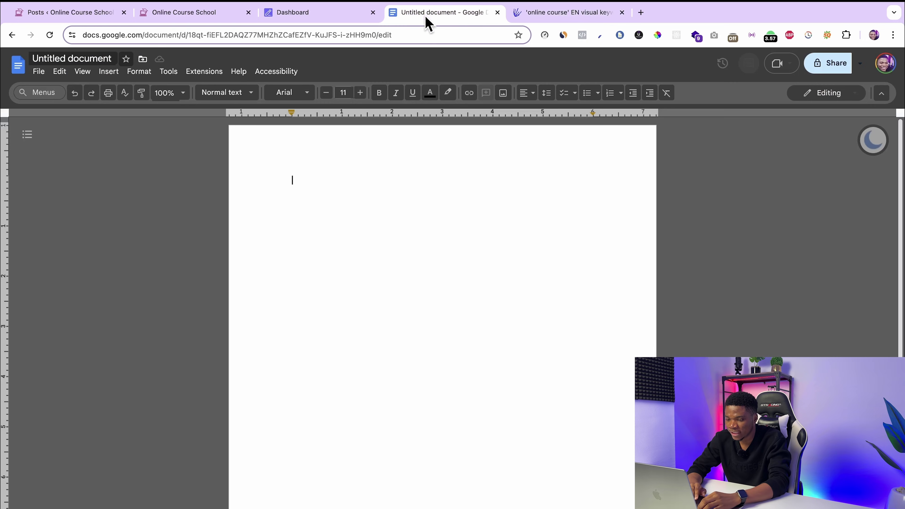
key("super+v")
key("super+a")
key("super+backslash")
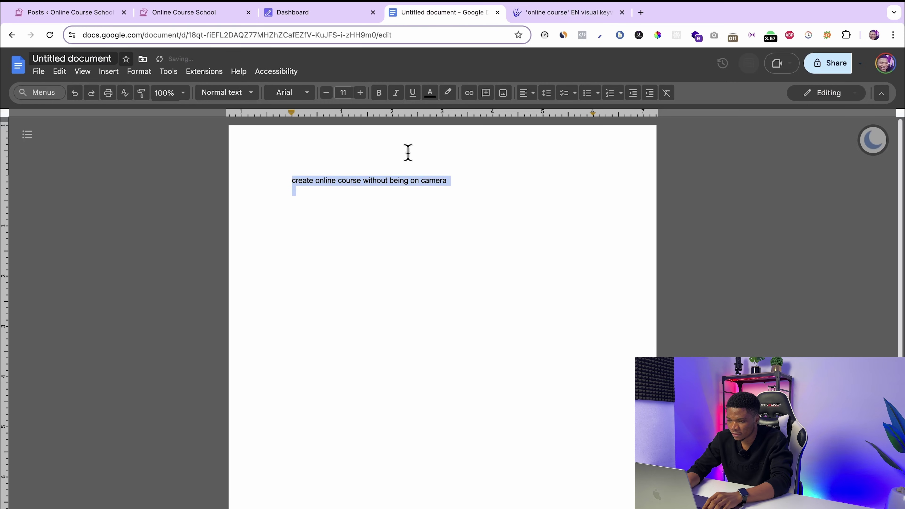
left_click(284, 184)
type("How to ")
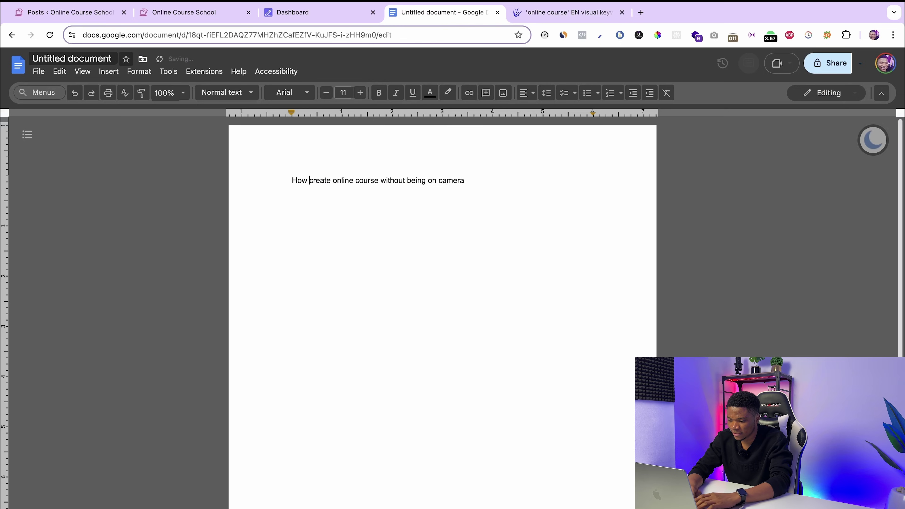
Step: Label the keyword line "Title:" in 12-point Merriweather and name the document "Title: How to create online course without being on camera"
type("title")
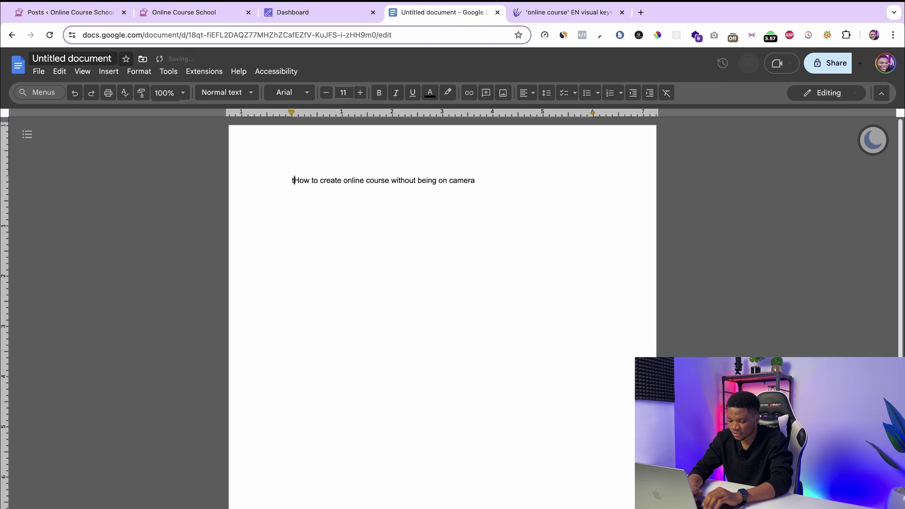
type(":")
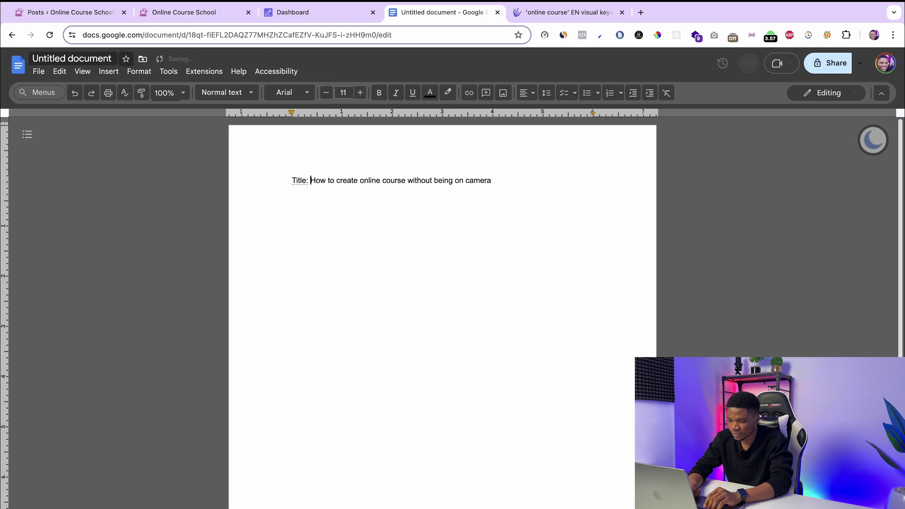
key("super+a")
type("Title: How to create online course without being on camera")
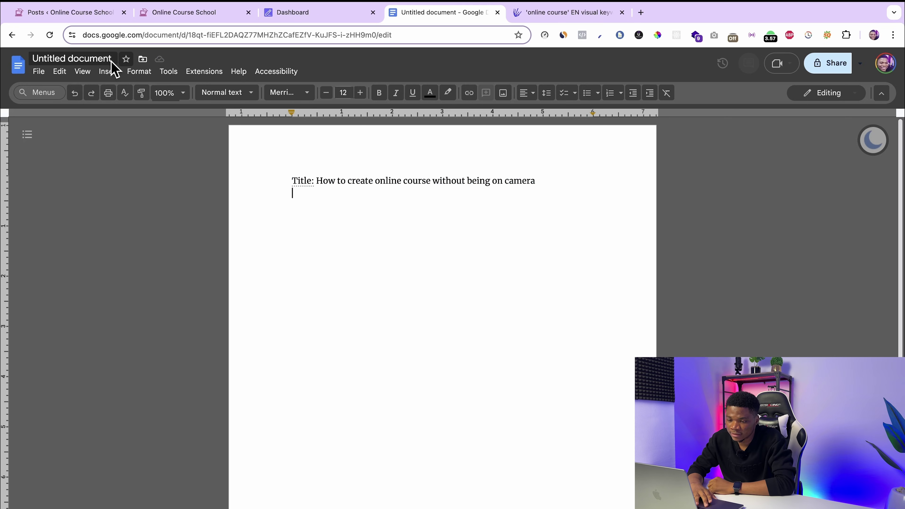
left_click(96, 58)
key("super+c")
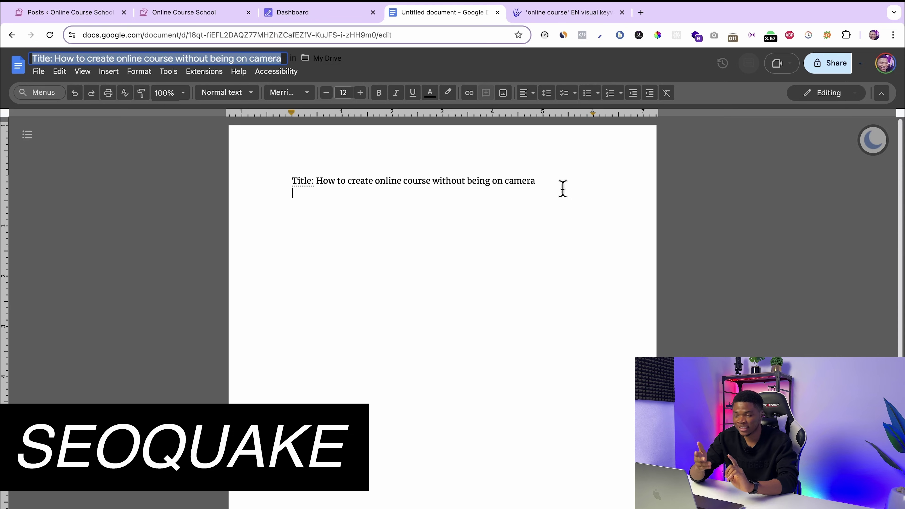
Step: Search Google for "seoquake extension", open its Chrome Web Store page and view the extension's metrics panel
left_click(641, 12)
left_click_drag(196, 73, 127, 73)
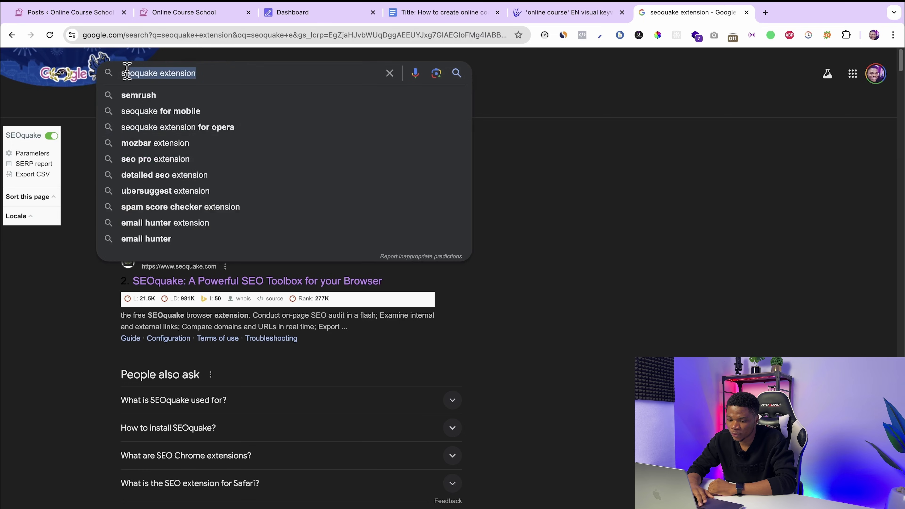
left_click(531, 155)
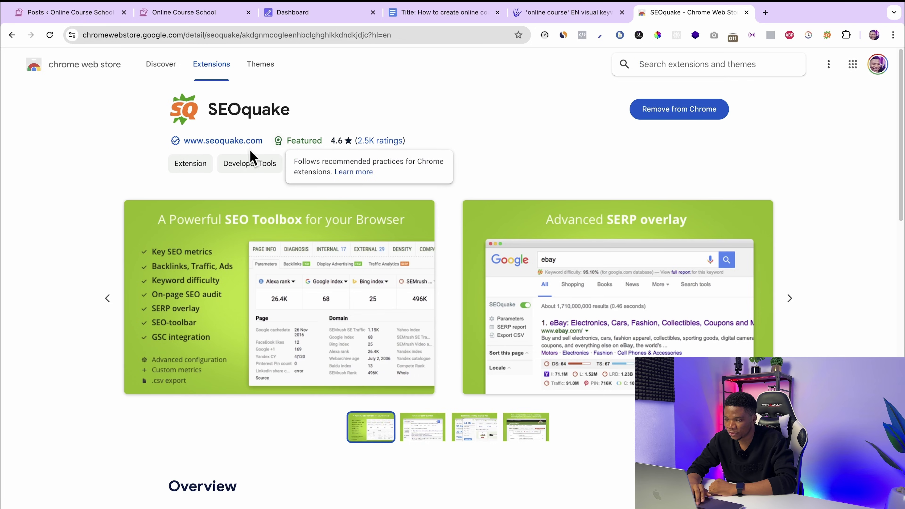
left_click(827, 35)
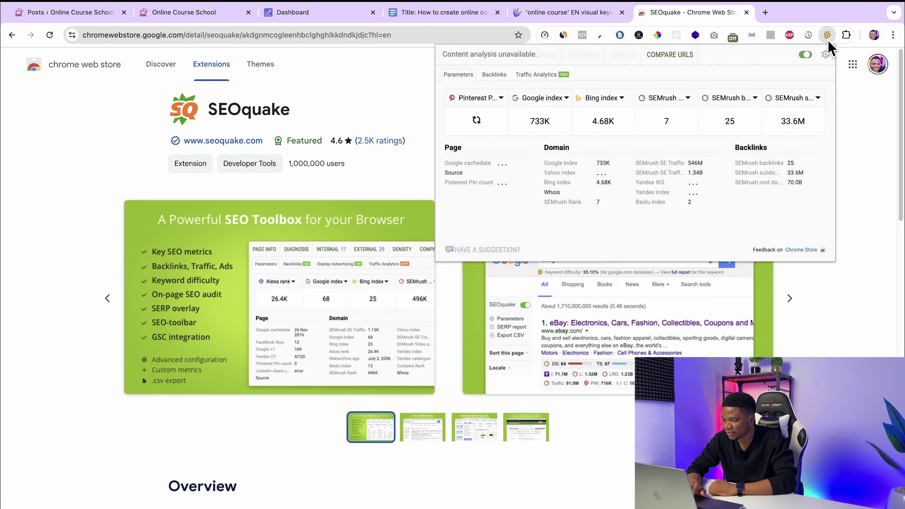
Step: Copy "How to create online course without being on camera" from the Google Docs document and search Google for it in a separate tab
left_click(463, 14)
left_click_drag(541, 178, 370, 172)
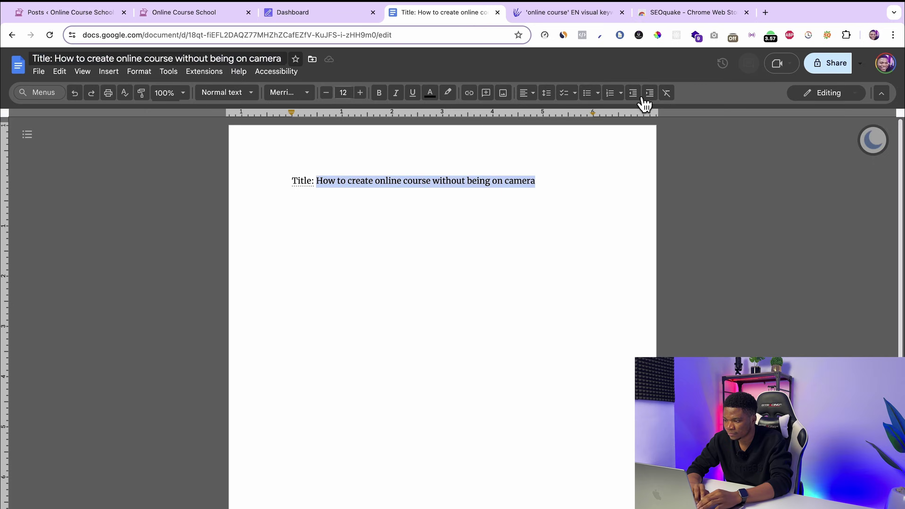
left_click(766, 13)
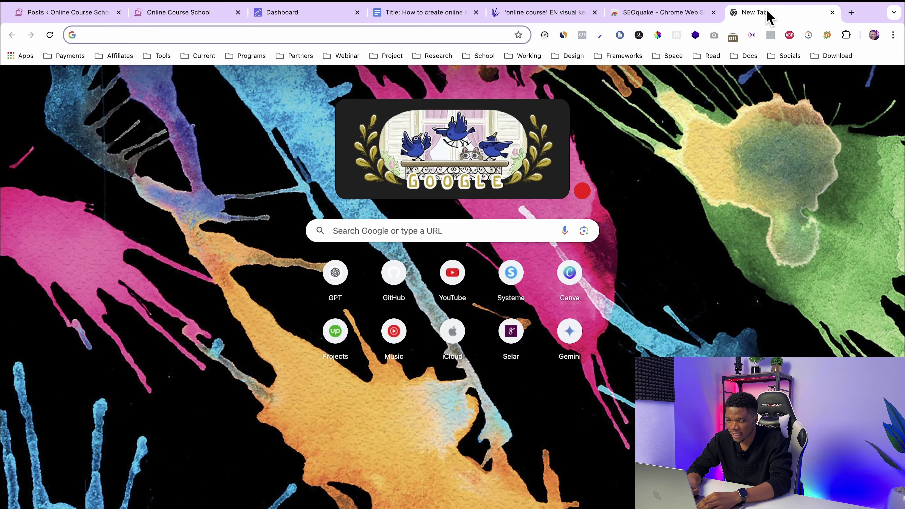
key("super+v")
key("Return")
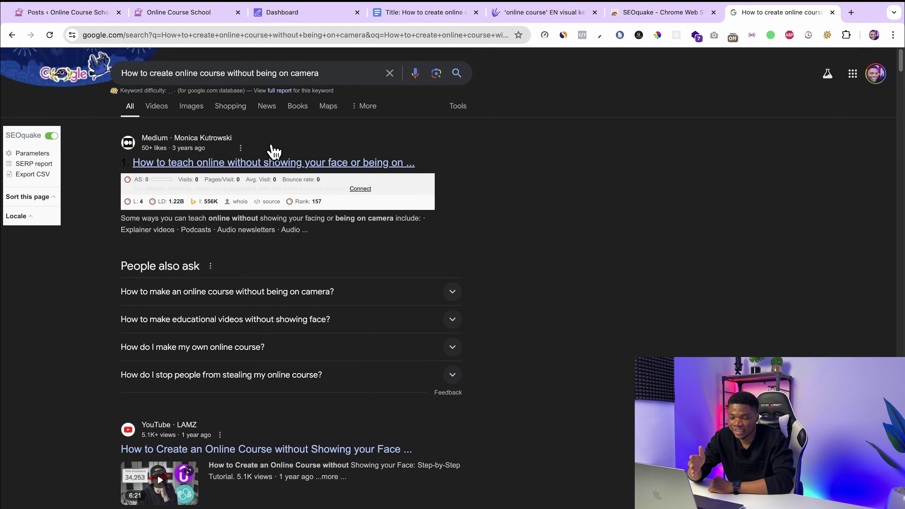
Step: Open competing search results in background tabs, including the Medium, Skillshare and Class Central pages
scroll(420, 329, "down", 9)
scroll(420, 330, "up", 9)
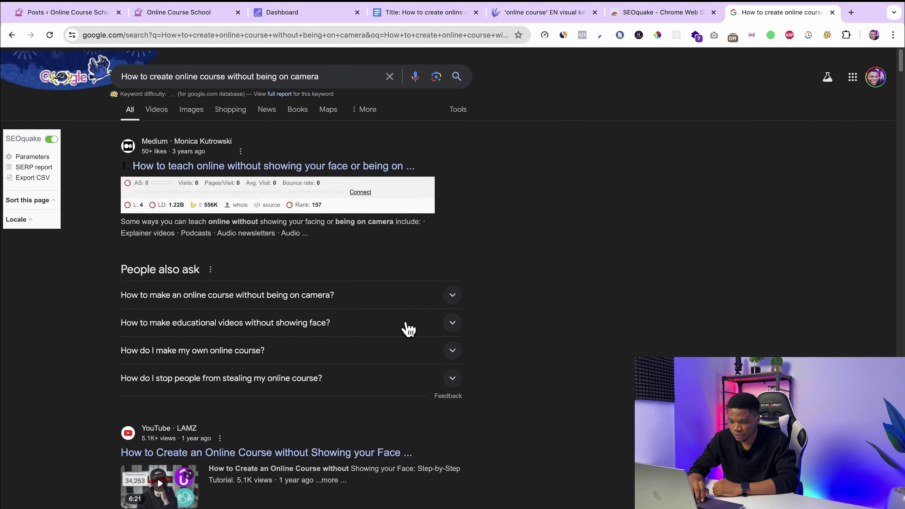
right_click(283, 160)
left_click(309, 168)
scroll(436, 305, "down", 8)
scroll(392, 367, "down", 3)
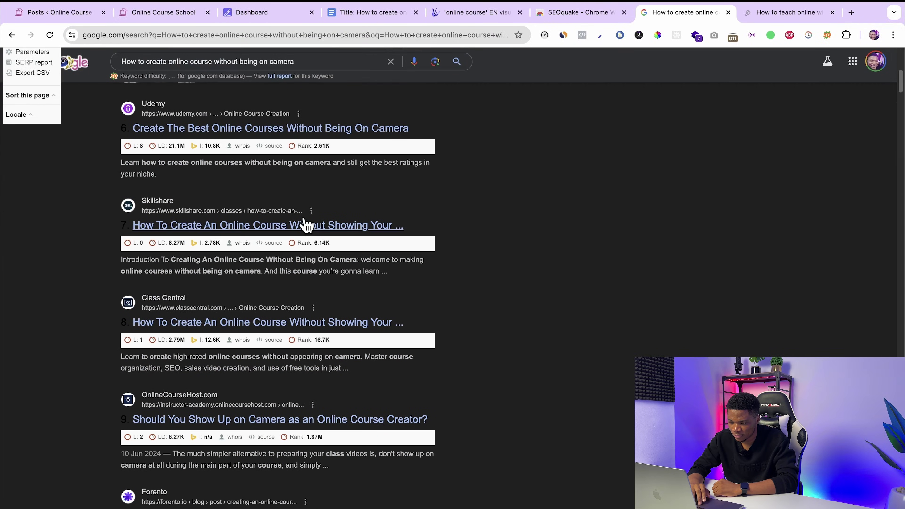
right_click(305, 227)
left_click(337, 231)
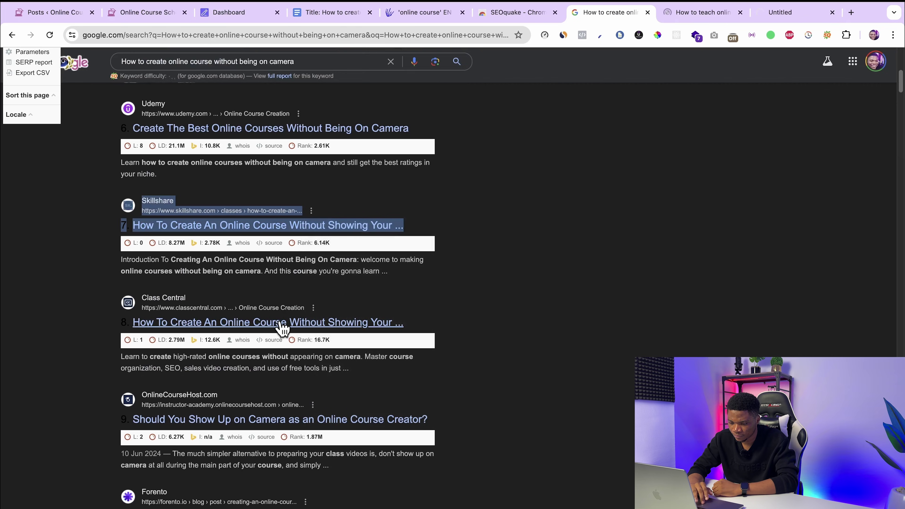
right_click(280, 322)
left_click(329, 326)
scroll(331, 400, "down", 3)
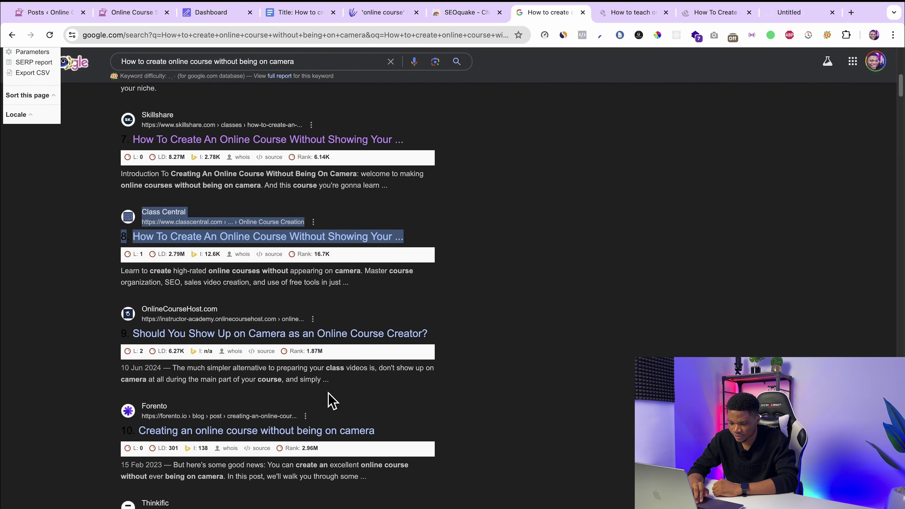
Step: Review the Indie Hackers and Medium articles on teaching online without showing your face, and close the Medium one
left_click(545, 16)
left_click(546, 20)
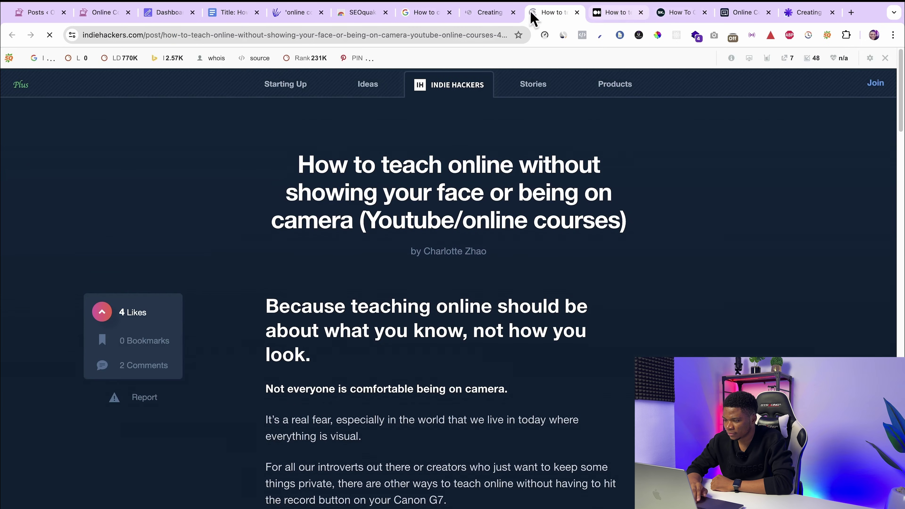
left_click(619, 15)
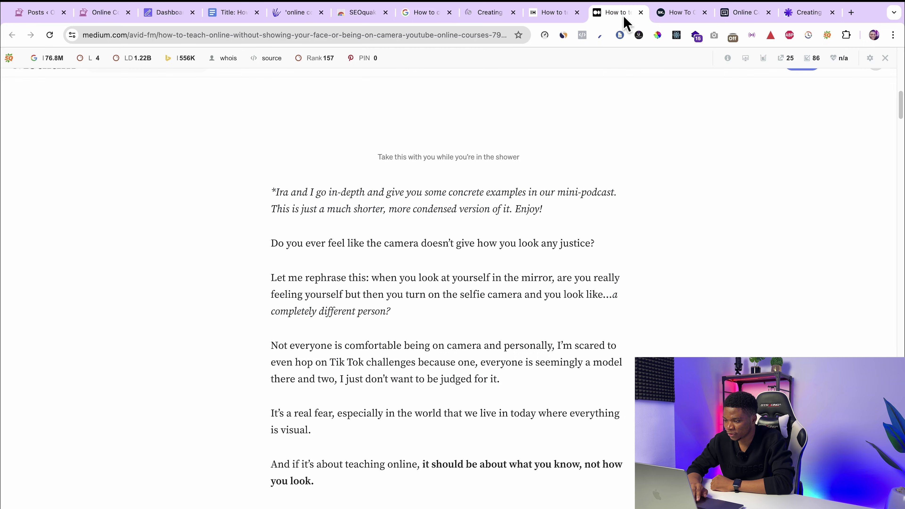
scroll(642, 100, "up", 10)
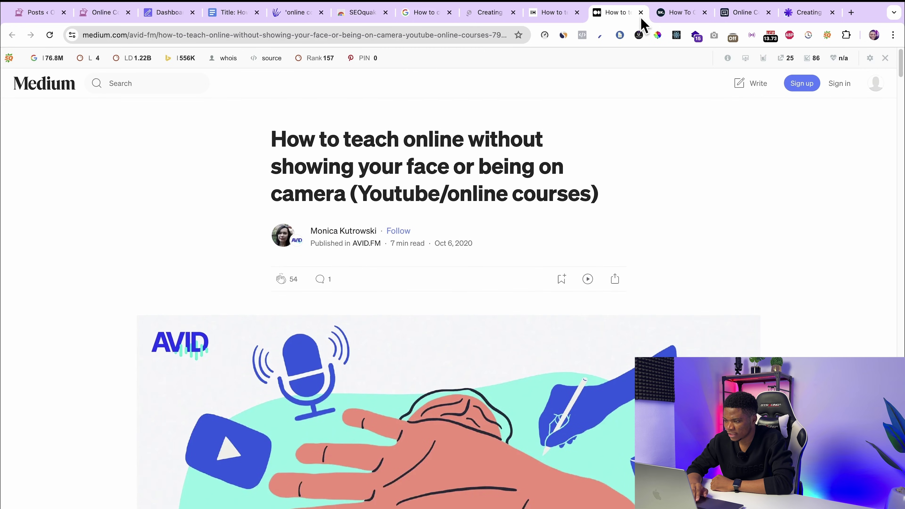
left_click(641, 13)
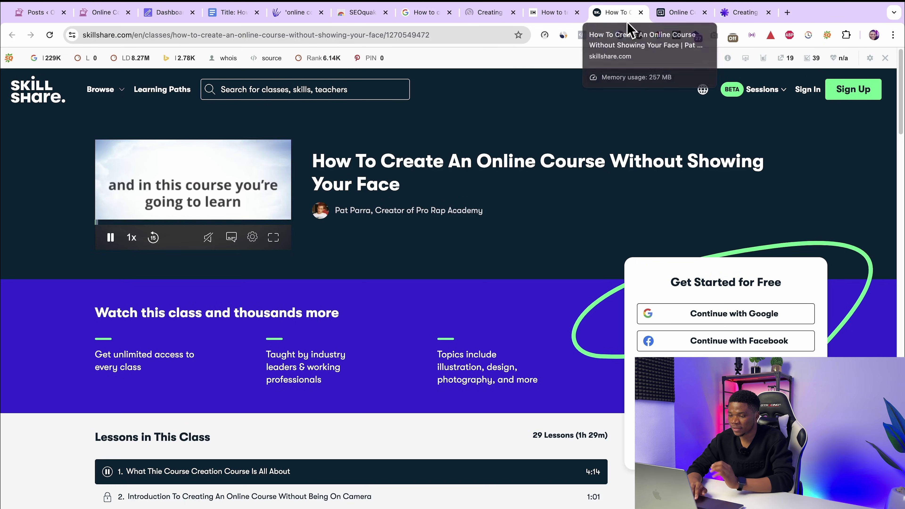
Step: Look through the remaining competitor pages and skim the Enever Group article on creating course video without getting on camera
left_click(495, 14)
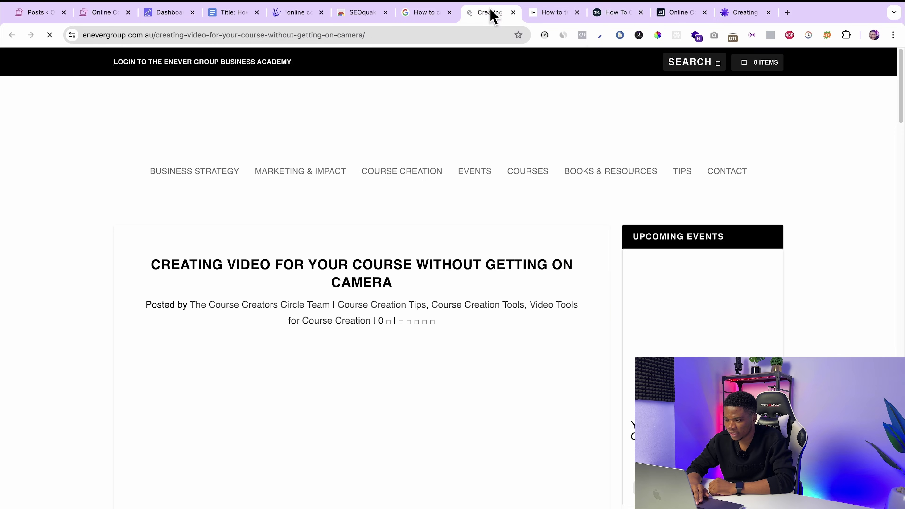
left_click(549, 16)
left_click(605, 14)
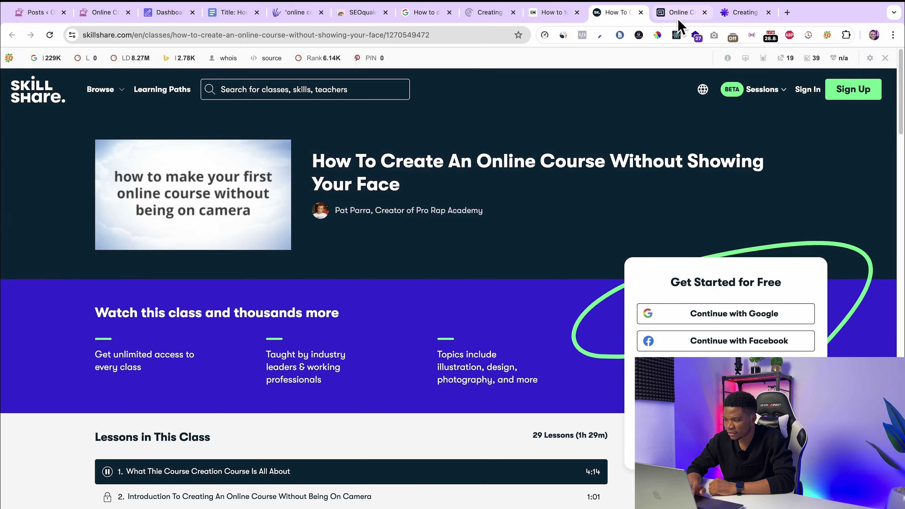
left_click(680, 15)
left_click(734, 15)
left_click(493, 14)
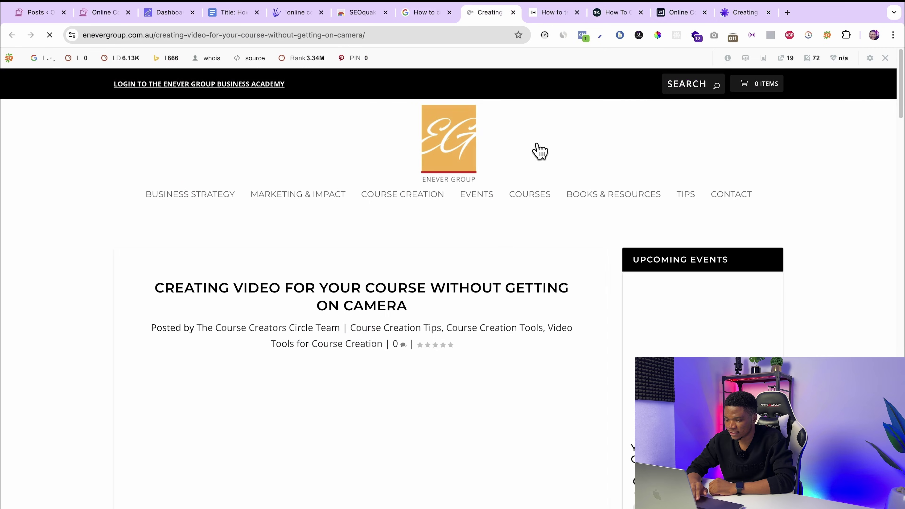
scroll(520, 244, "down", 2)
scroll(520, 244, "down", 8)
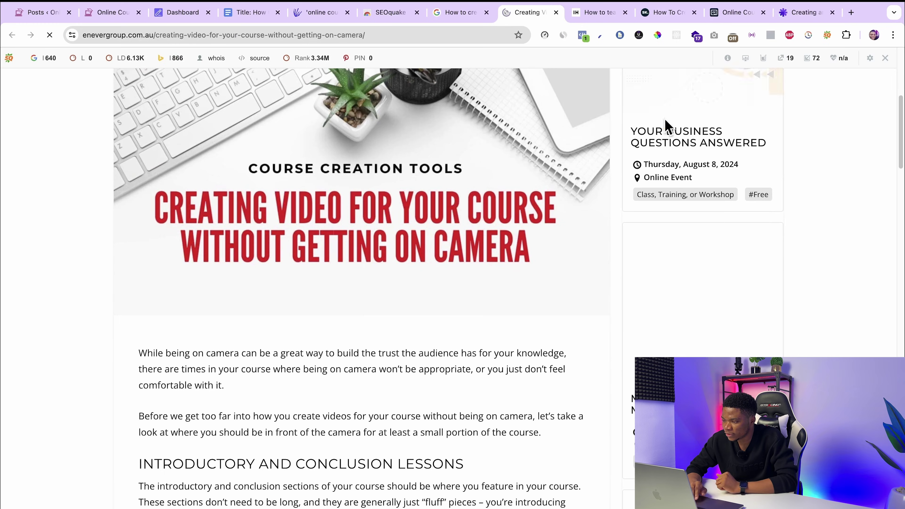
Step: Check the SEOquake parameters for the Enever Group article, including its index, traffic and backlink metrics
left_click(825, 37)
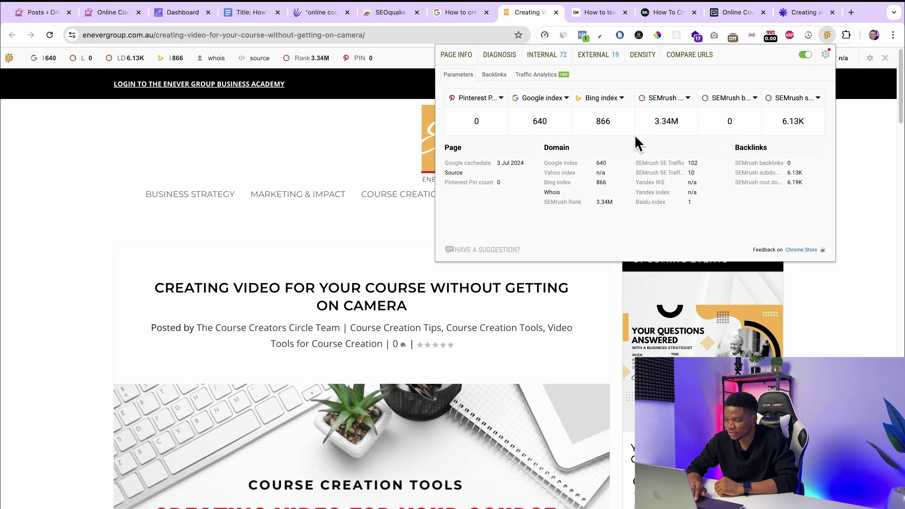
left_click(479, 99)
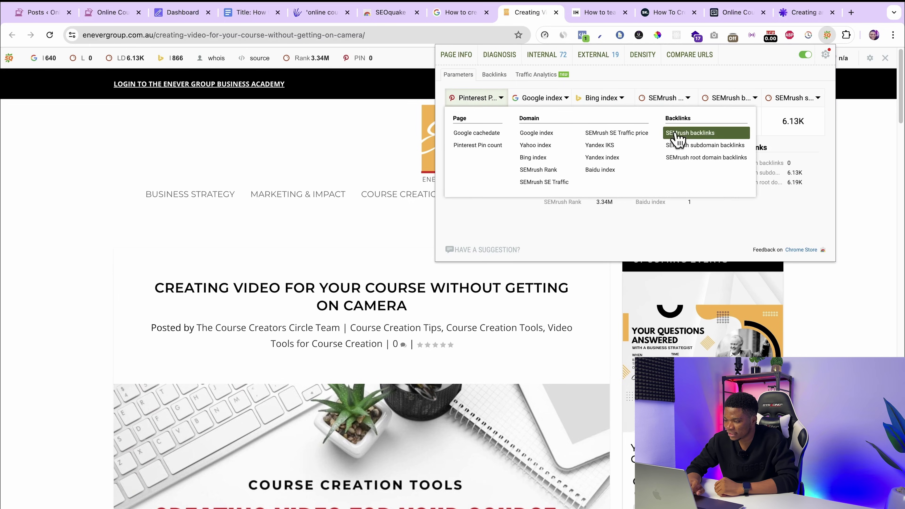
left_click(784, 150)
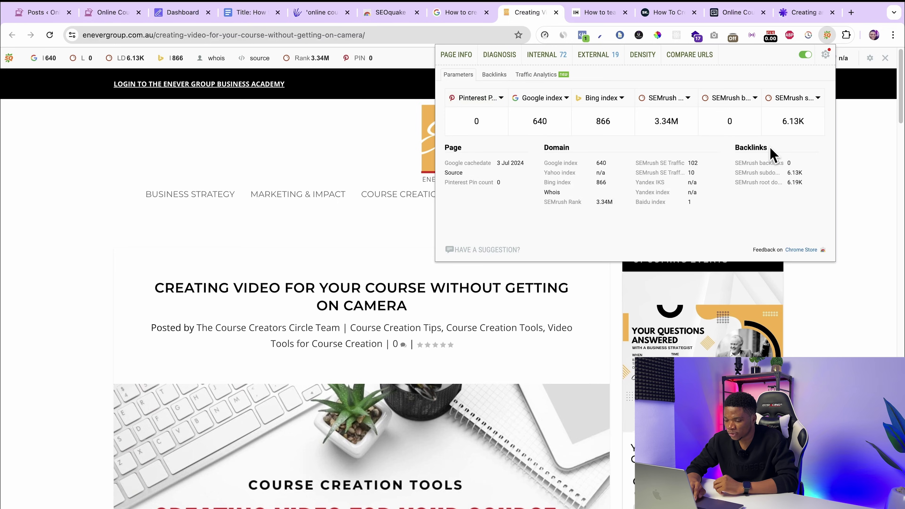
Step: Open the full SEOquake page info report for the Enever Group article and examine its title and meta description
left_click(462, 55)
scroll(642, 247, "down", 2)
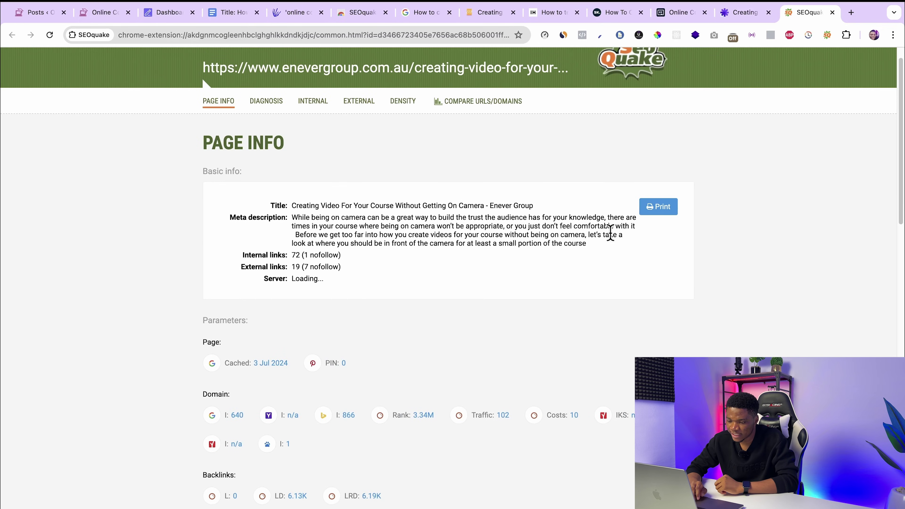
triple_click(539, 207)
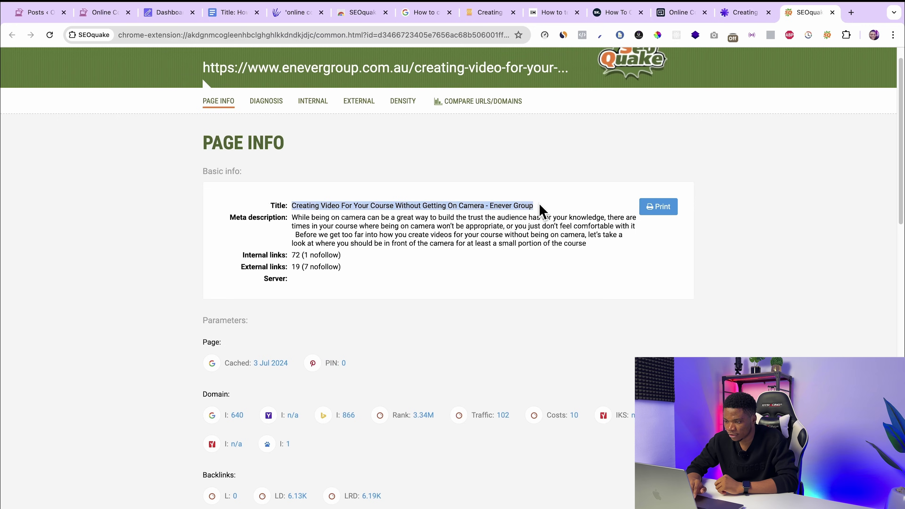
scroll(502, 258, "down", 2)
left_click_drag(298, 192, 579, 229)
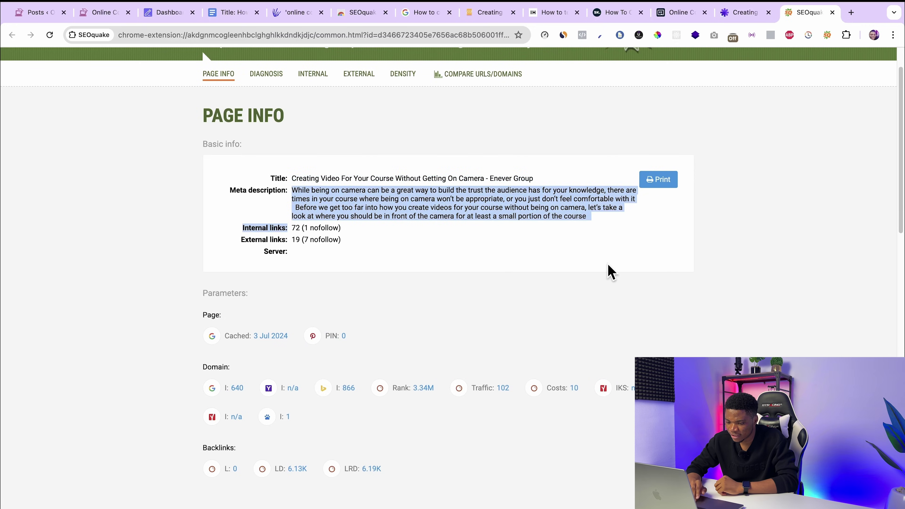
Step: Examine the four-word phrase keyword table at the end of the SEOquake report
scroll(607, 269, "down", 3)
scroll(372, 230, "down", 20)
scroll(372, 230, "down", 3)
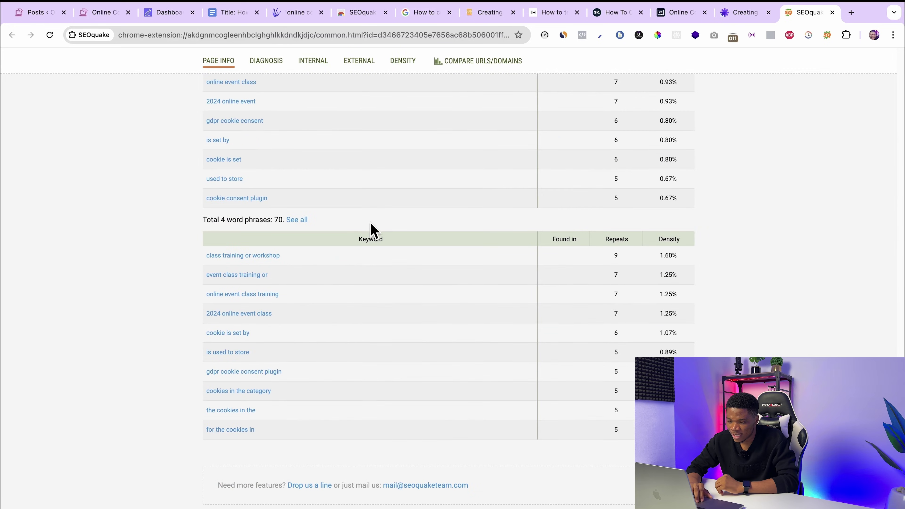
left_click_drag(173, 254, 341, 455)
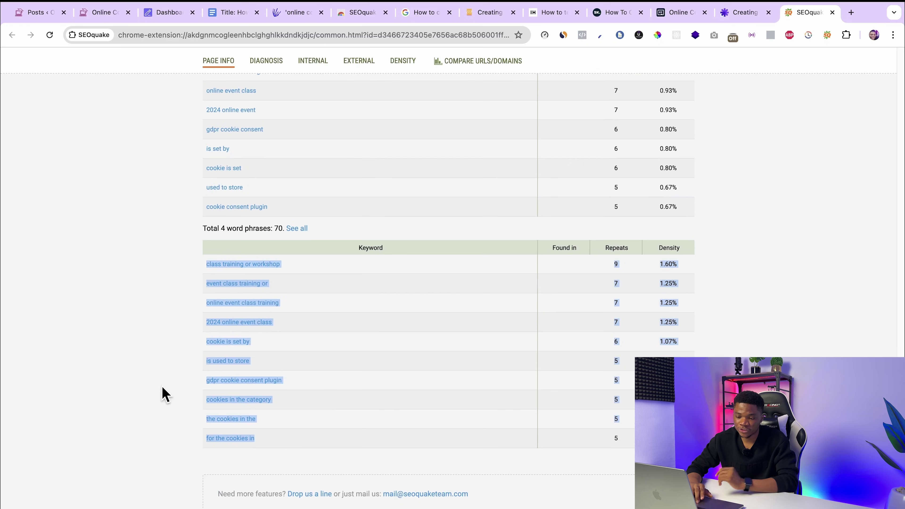
scroll(162, 366, "up", 10)
scroll(161, 364, "up", 15)
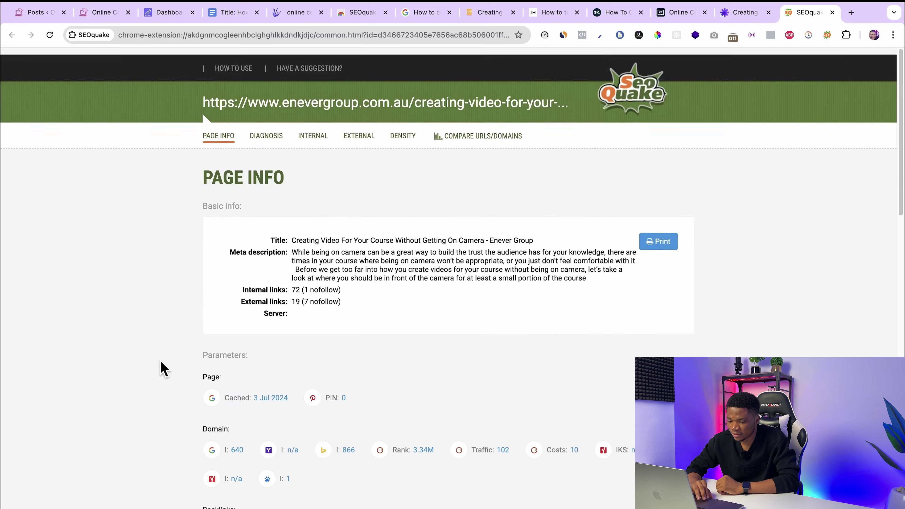
Step: Compare the two-, three- and four-word phrase tables in the SEOquake report for repeats and density
scroll(161, 363, "down", 6)
scroll(163, 368, "down", 20)
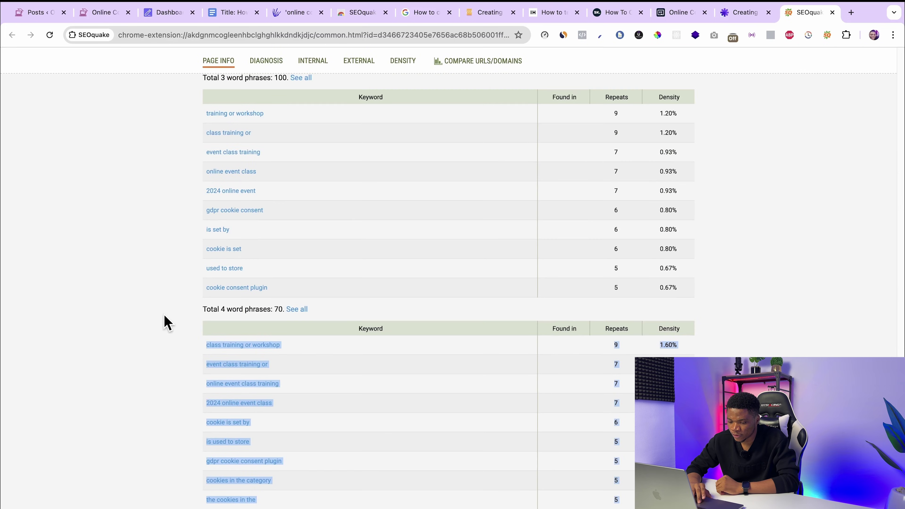
mouse_move(165, 319)
left_mouse_down()
mouse_move(204, 315)
mouse_move(169, 314)
left_mouse_up()
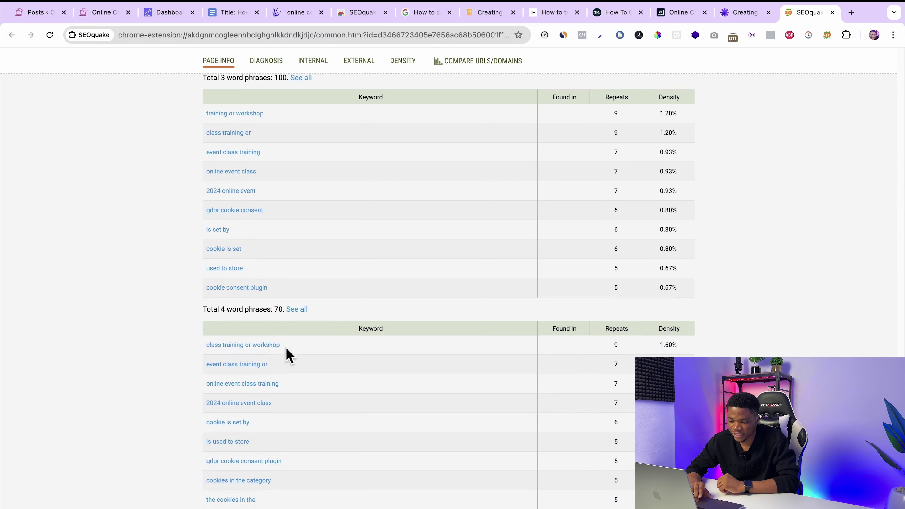
scroll(265, 424, "up", 8)
scroll(266, 424, "down", 6)
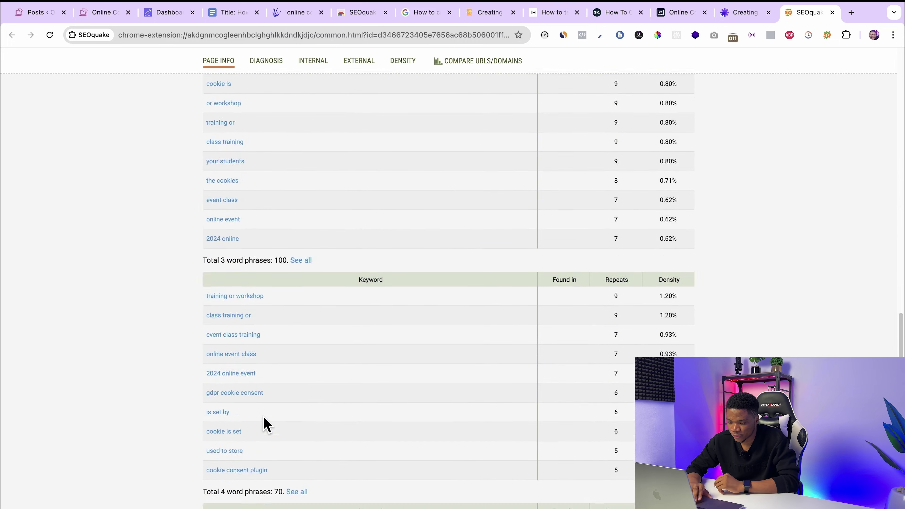
scroll(266, 424, "down", 3)
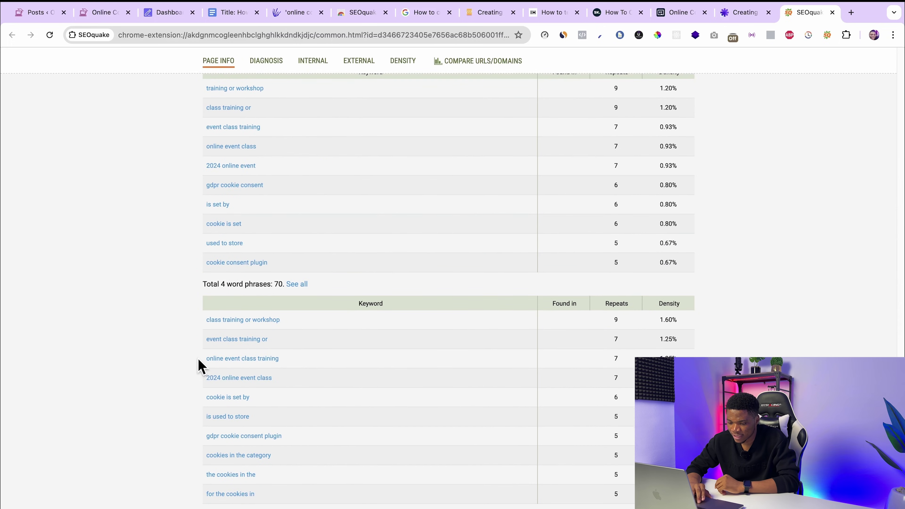
left_click_drag(192, 323, 295, 481)
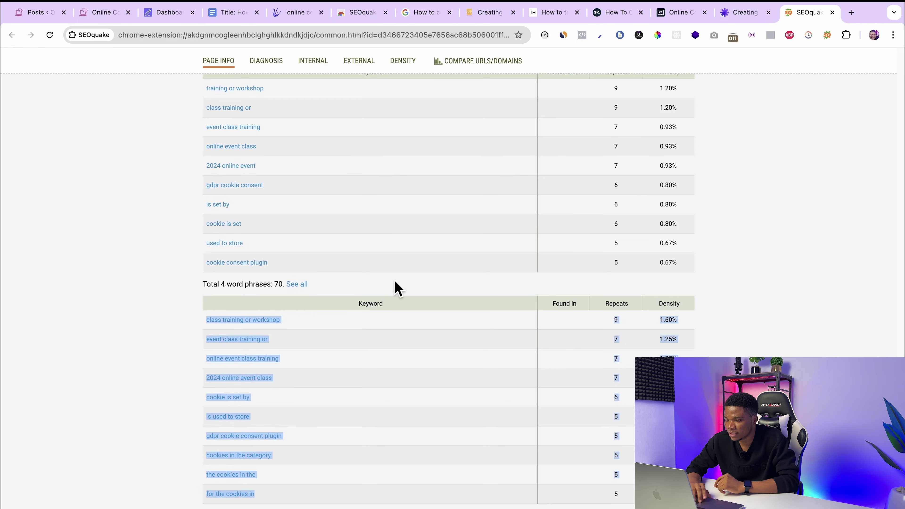
Step: Generate the SEOquake page report for the Indie Hackers article on teaching without showing your face and examine its repeated keyword phrases
left_click(551, 12)
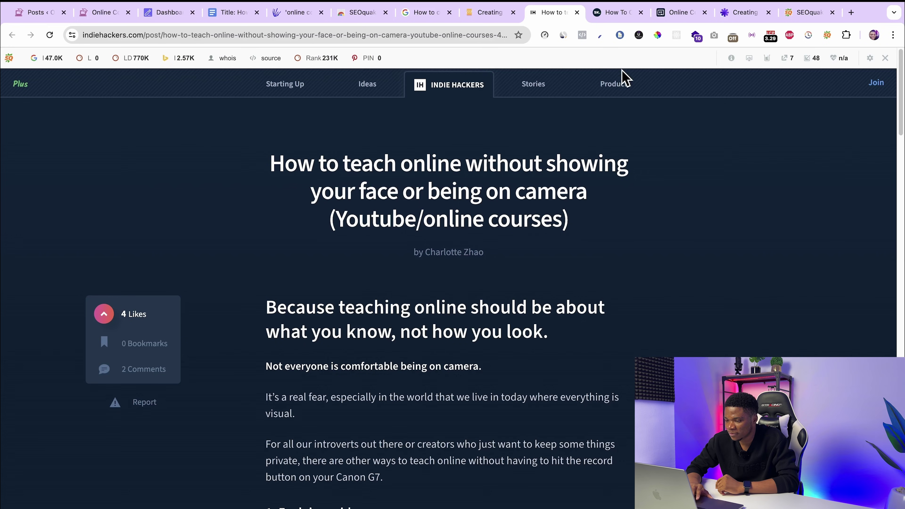
left_click(827, 35)
left_click(641, 54)
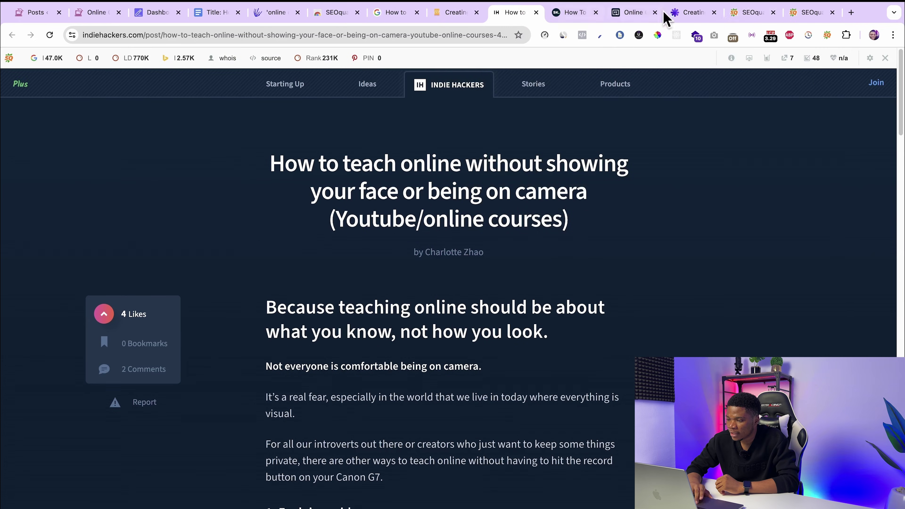
left_click(799, 14)
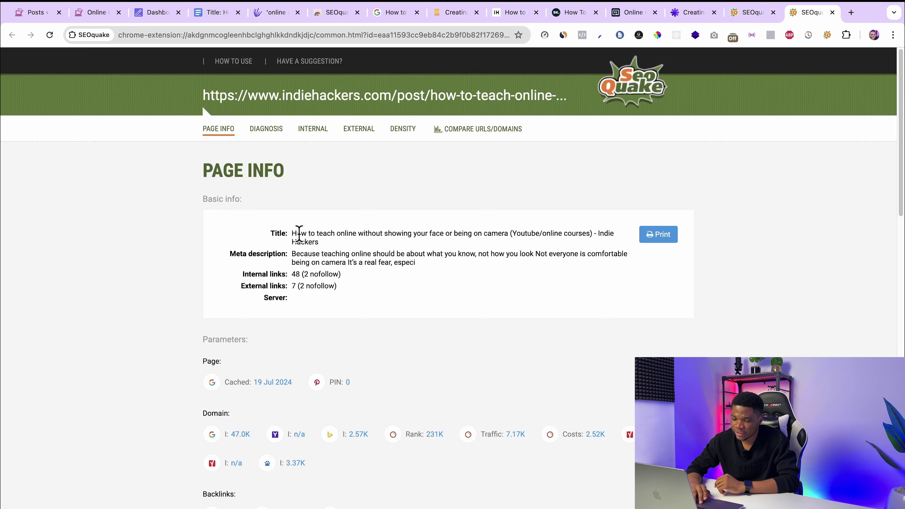
scroll(386, 351, "down", 1)
scroll(385, 351, "down", 20)
left_click_drag(191, 275, 308, 377)
scroll(170, 293, "up", 20)
scroll(170, 293, "down", 20)
left_click(160, 327)
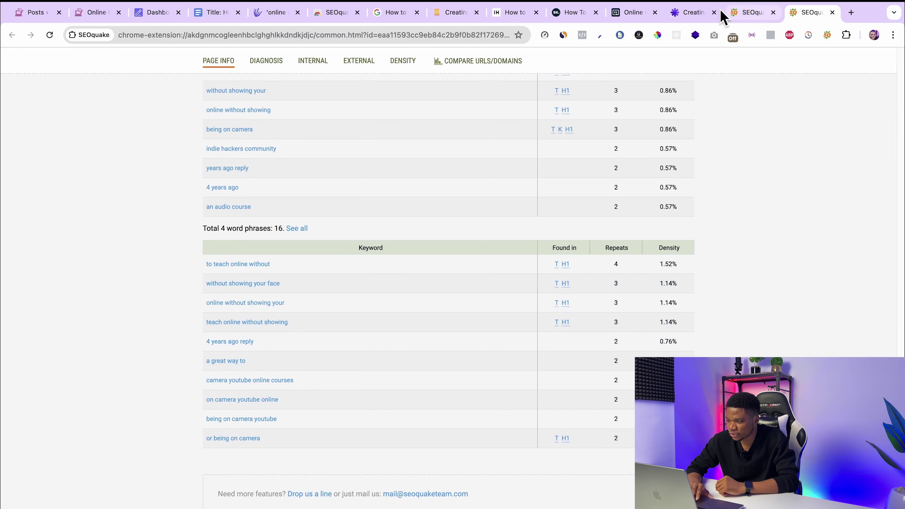
Step: Generate SEOquake page reports for the remaining competitor articles and examine the four-word keyword phrases of the Class Central page
left_click(688, 14)
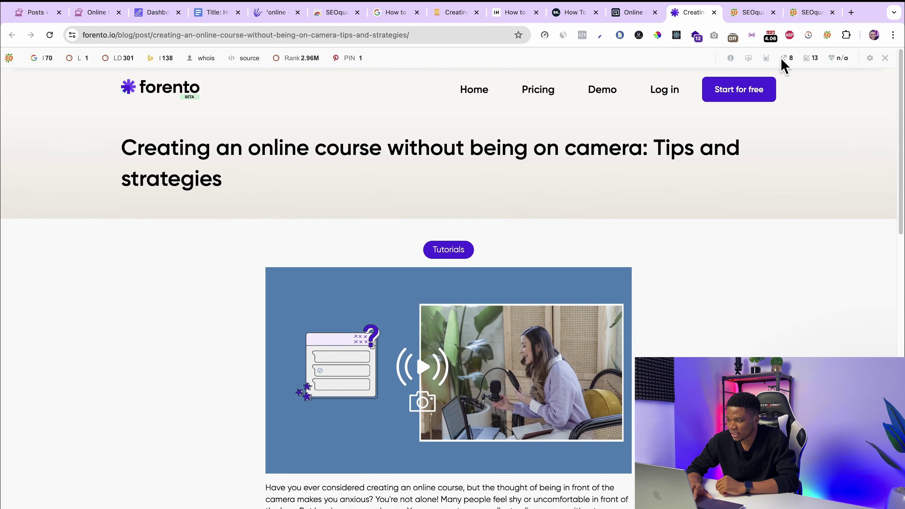
left_click(667, 13)
left_click(711, 14)
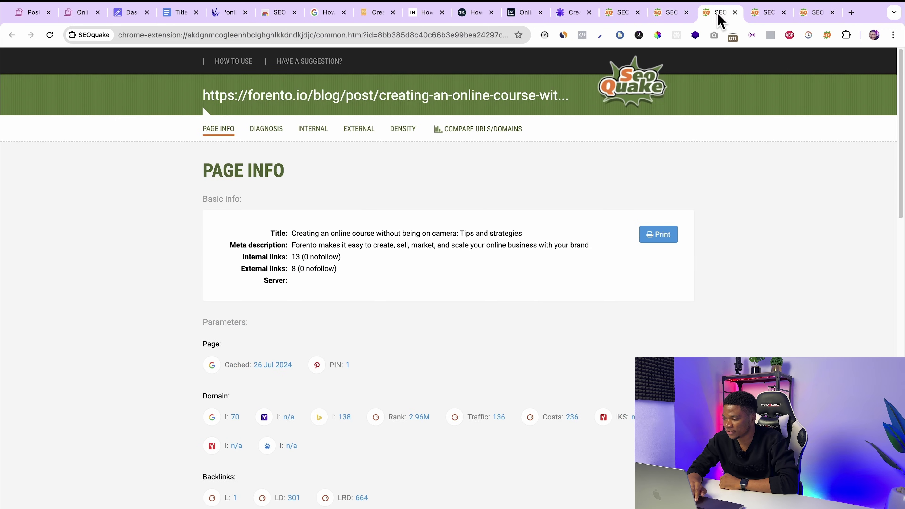
left_click(762, 14)
left_click(809, 16)
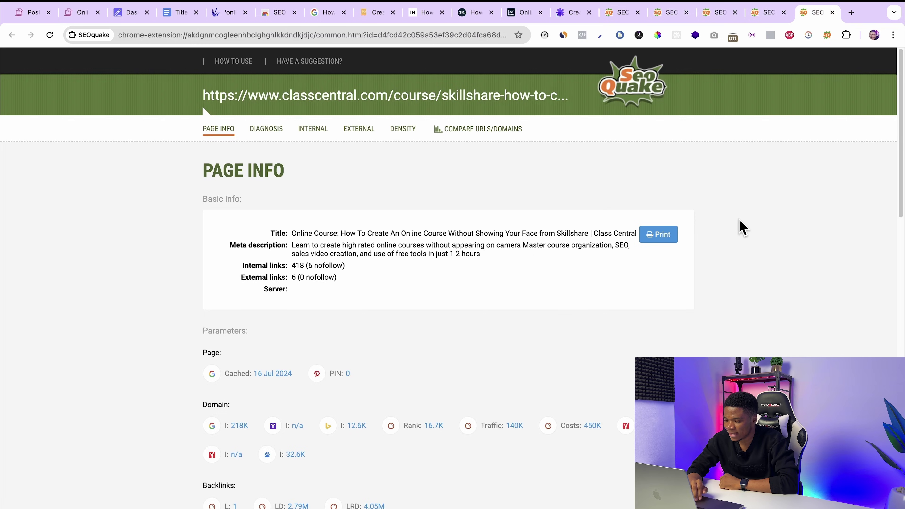
scroll(740, 226, "down", 20)
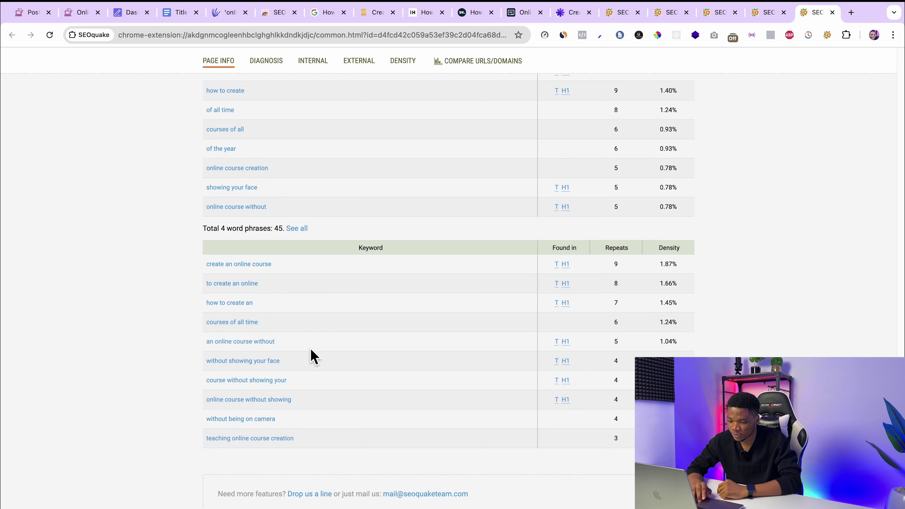
Step: List the competitor keyword phrases, starting with "create an online course", under a bold "Keywords" heading below the title in the article's Google Docs document
triple_click(227, 271)
key("ctrl+c")
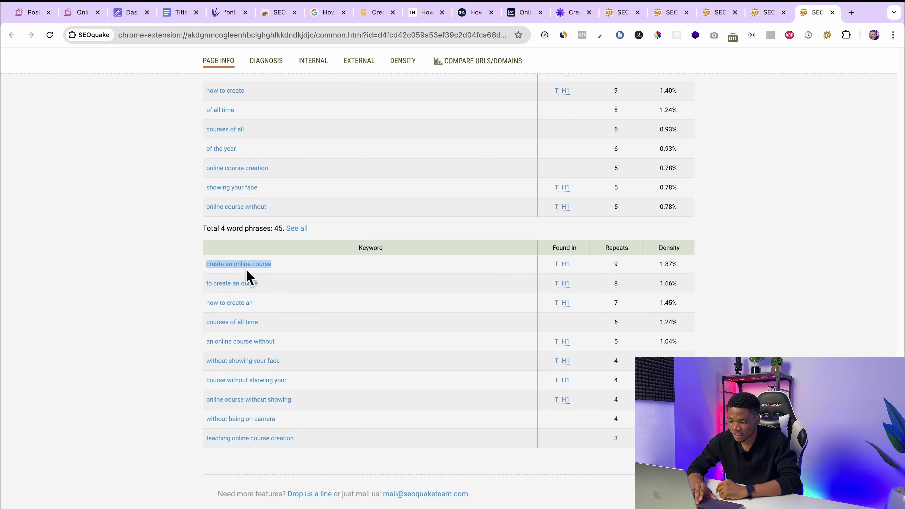
left_click(177, 12)
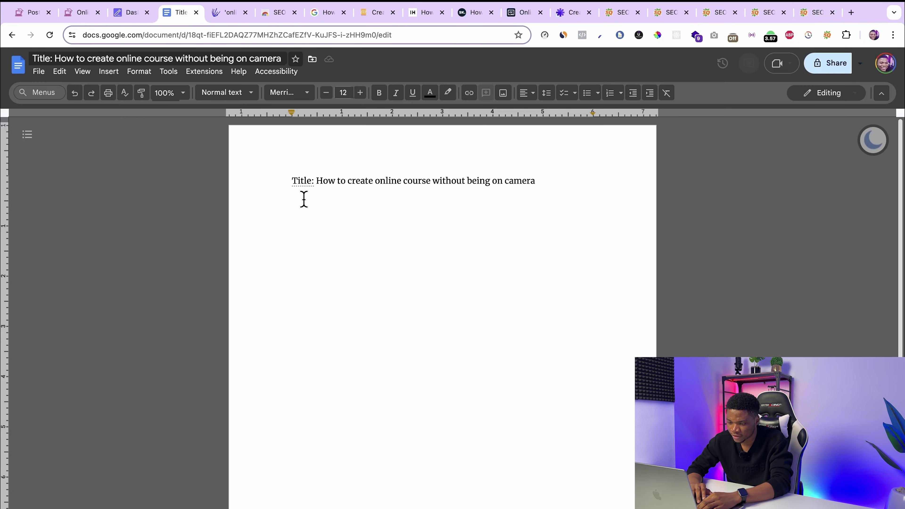
left_click(304, 199)
key("Return")
key("ctrl+v")
key("Up")
type("Keywor")
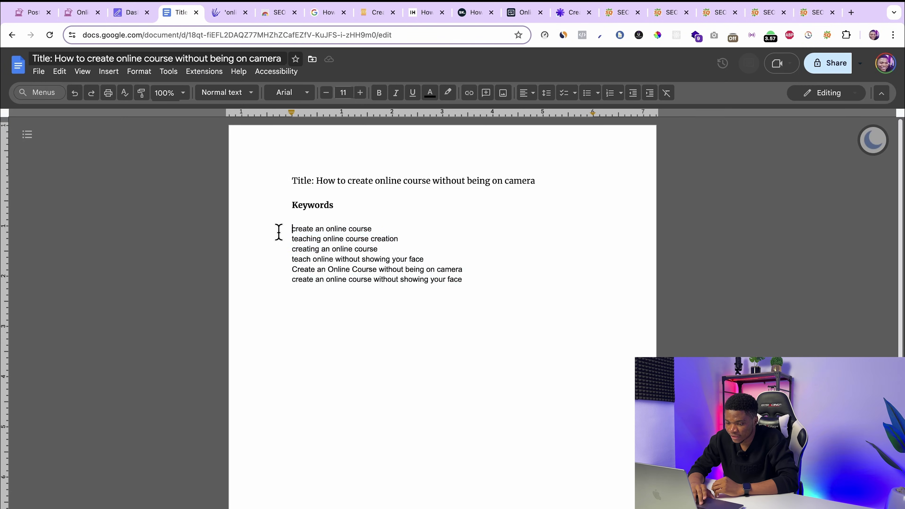
left_click_drag(279, 229, 467, 275)
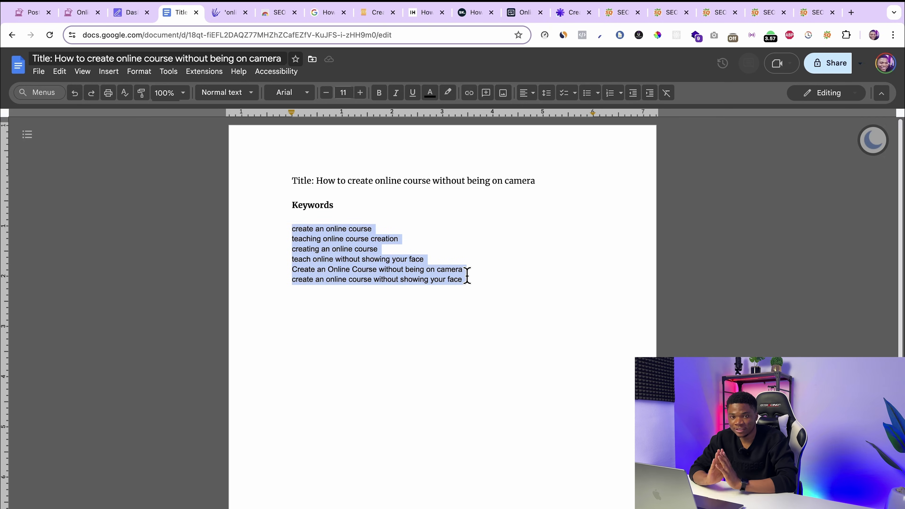
left_click(277, 229)
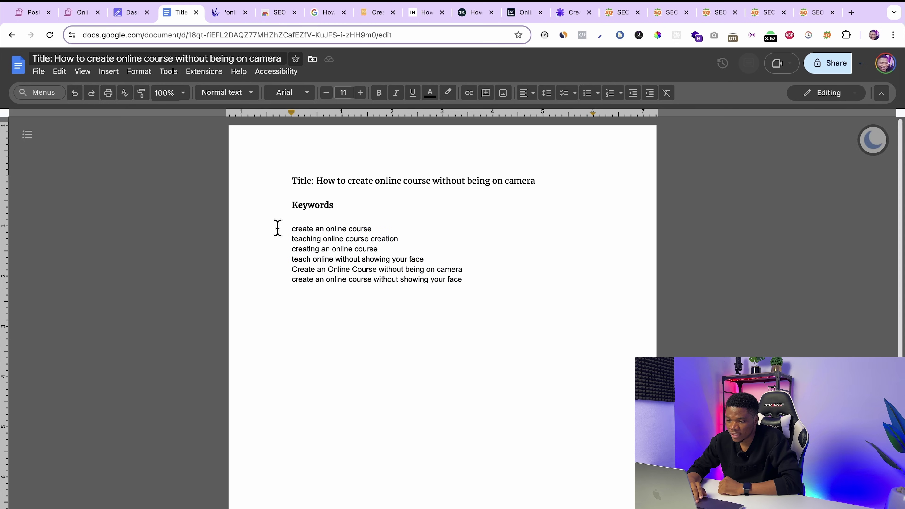
left_click_drag(486, 284, 291, 223)
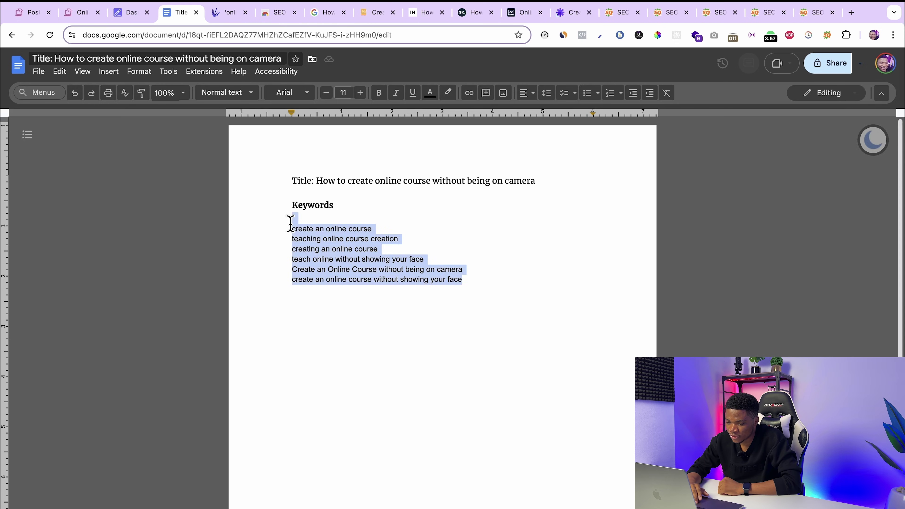
left_click(128, 14)
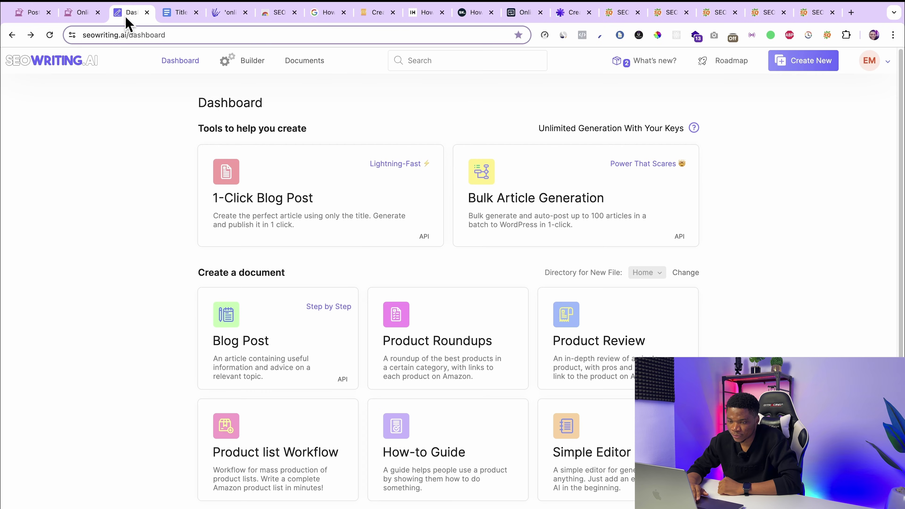
left_click(178, 14)
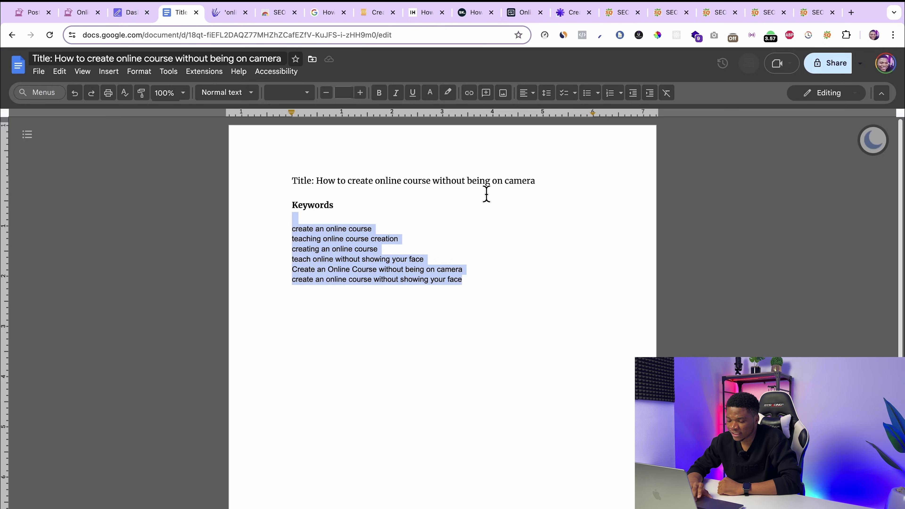
Step: Start a How-to Guide in SEOWriting.ai with the document title's phrase "create online course without being on camera" as the main keyword
left_click_drag(540, 181, 414, 178)
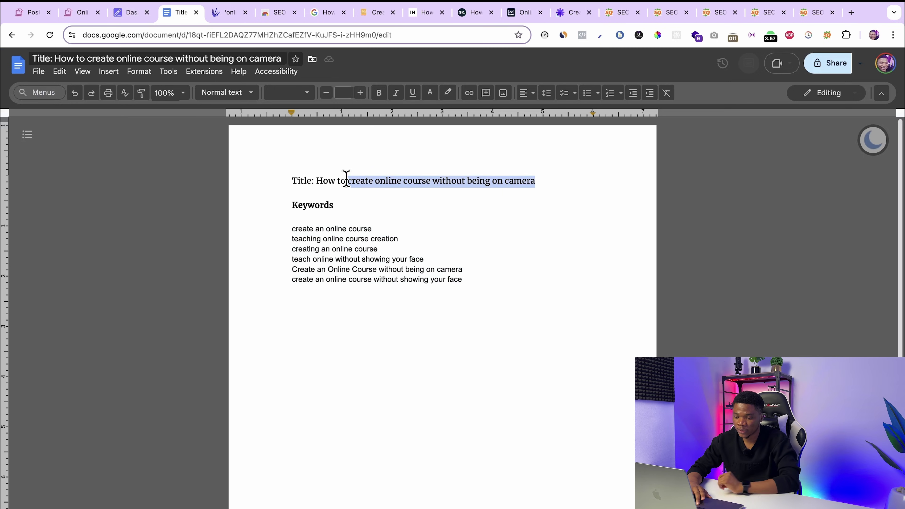
left_click(126, 20)
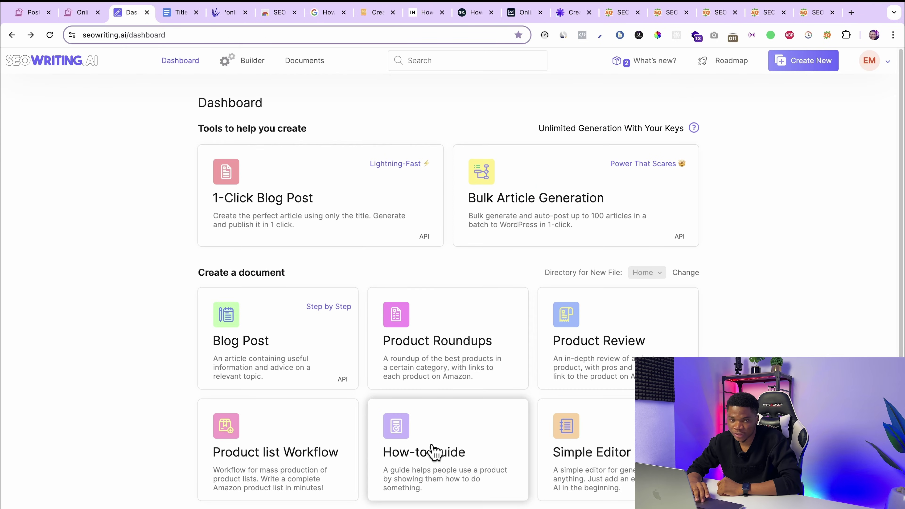
left_click(448, 461)
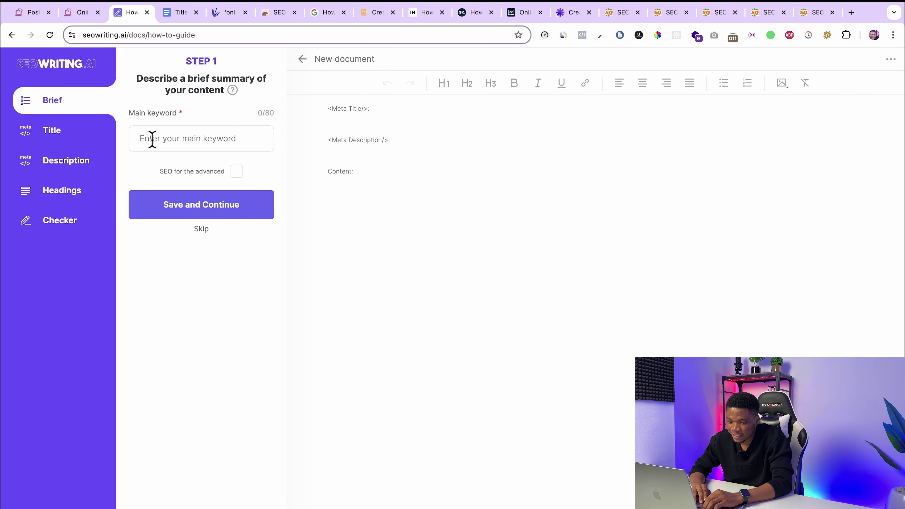
left_click(153, 139)
key("super+v")
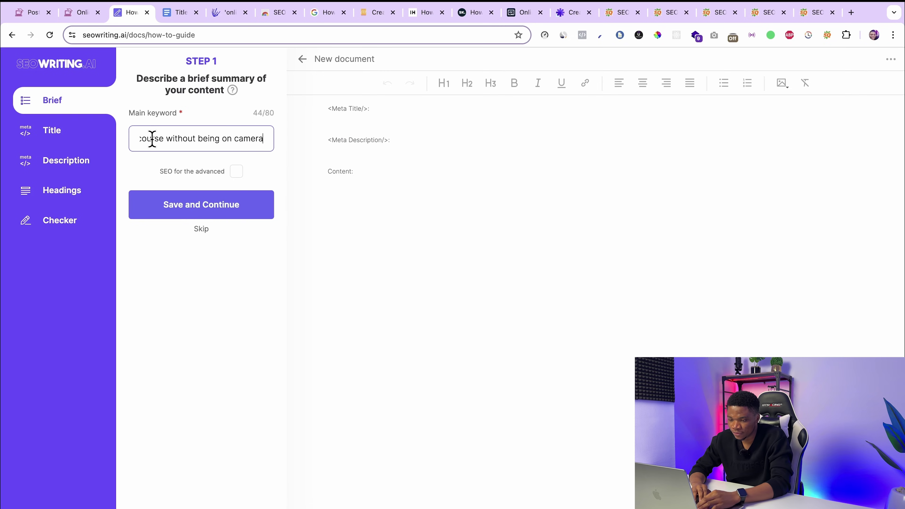
key("super+Left")
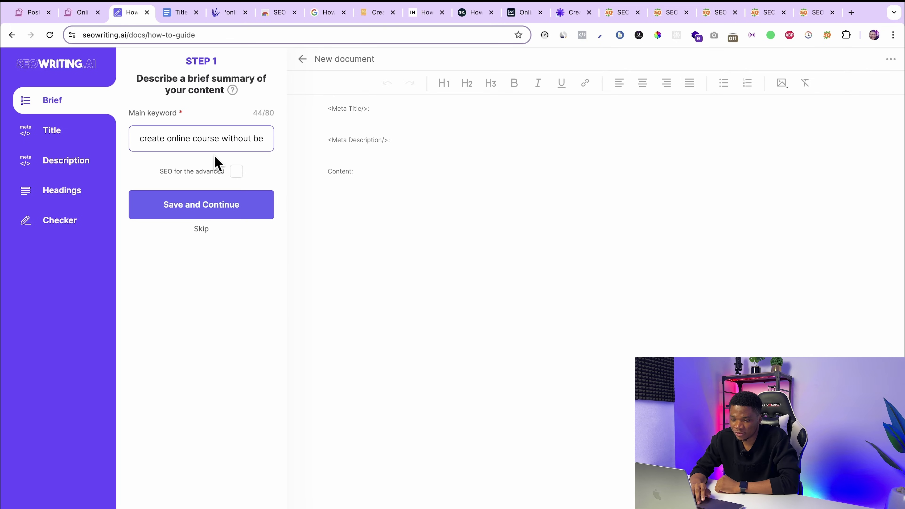
Step: Enable SEO for the advanced and add "create an online course" from the document's keyword list as an additional keyword
left_click(236, 172)
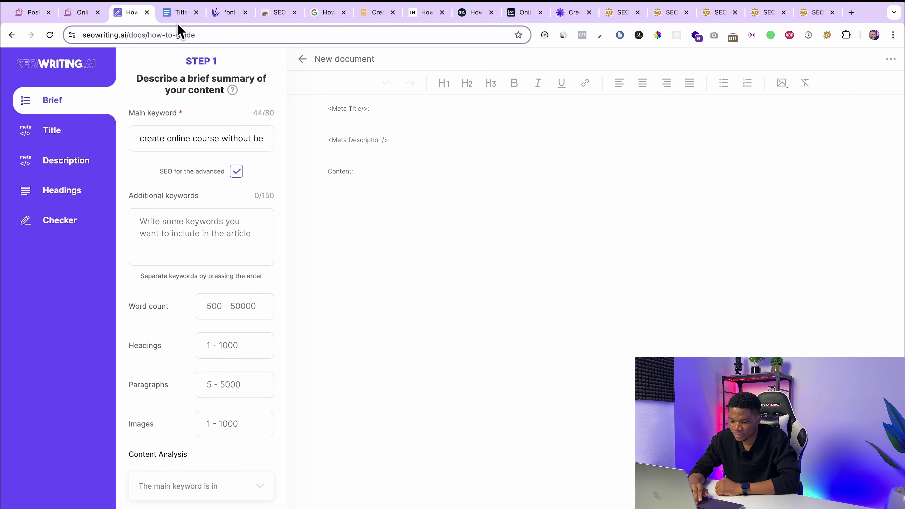
left_click(178, 14)
left_click(268, 223)
left_click_drag(269, 222, 396, 259)
left_click(283, 284)
left_click_drag(292, 229, 372, 228)
key("ctrl+c")
left_click(130, 13)
left_click(168, 211)
key("ctrl+v")
key("Return")
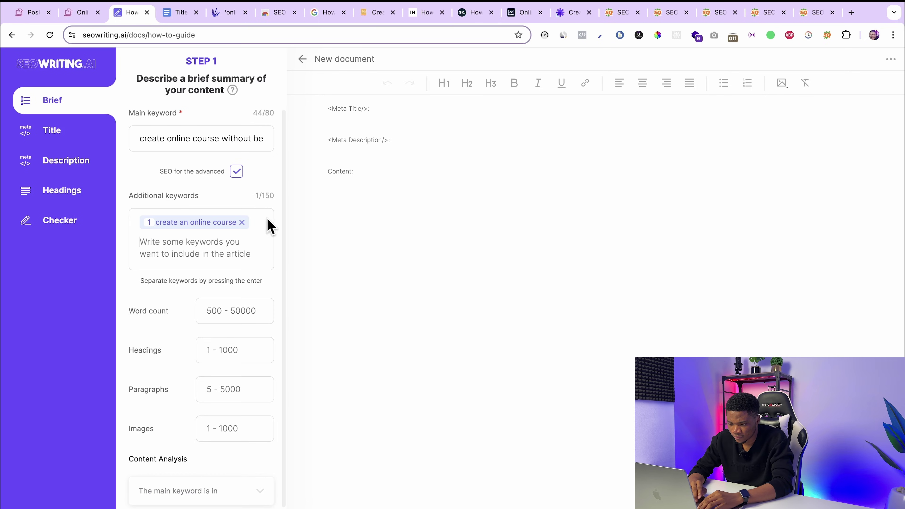
Step: Add the remaining five phrases of the document's keyword list, from "teaching online course creation" onward, as additional keywords
left_click(178, 13)
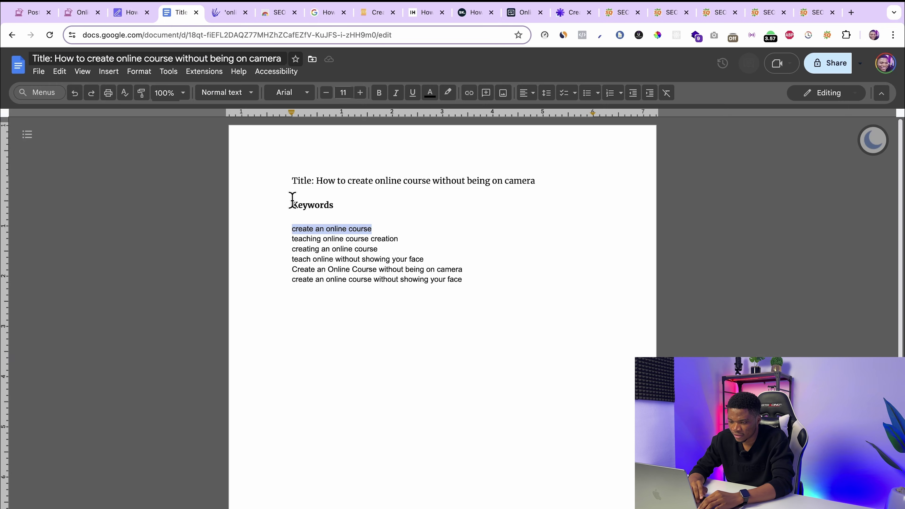
left_click_drag(292, 239, 401, 238)
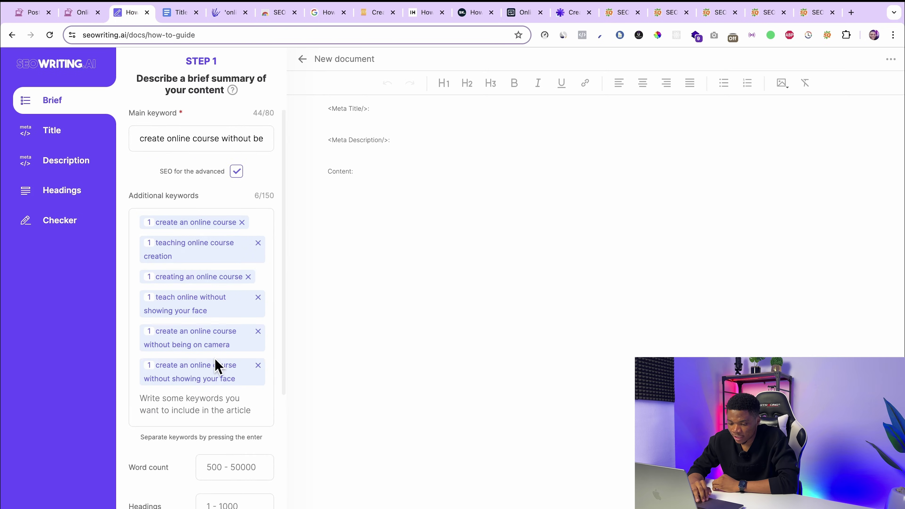
scroll(218, 365, "down", 2)
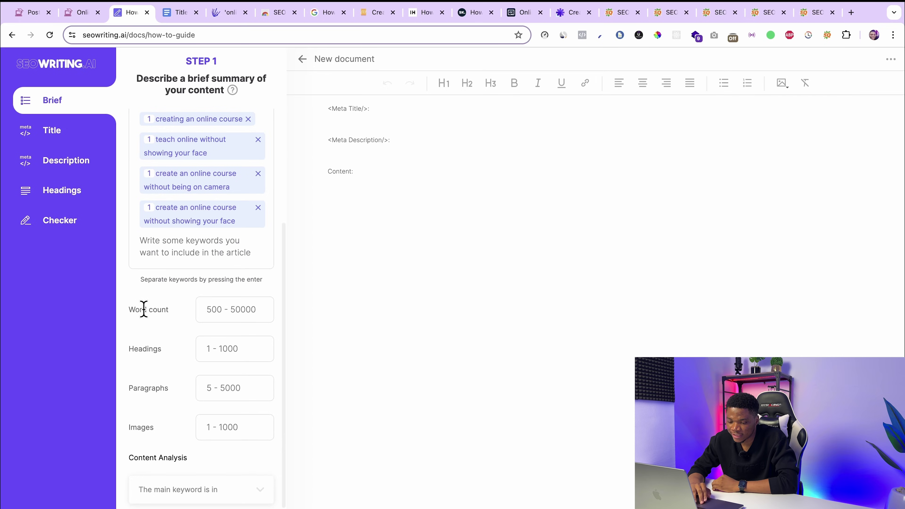
Step: Copy the Enever Group article's full body text into WordCounter and check its word count
left_click_drag(130, 311, 177, 318)
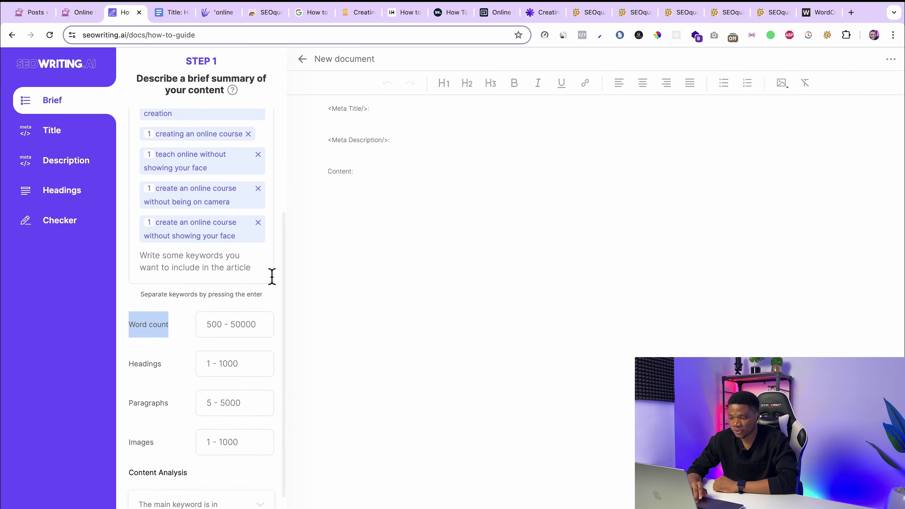
left_click(360, 15)
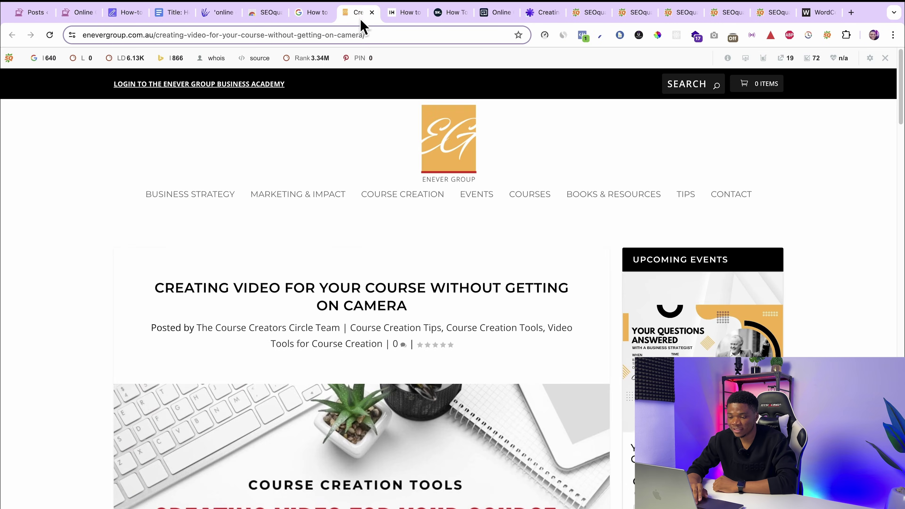
scroll(343, 235, "down", 10)
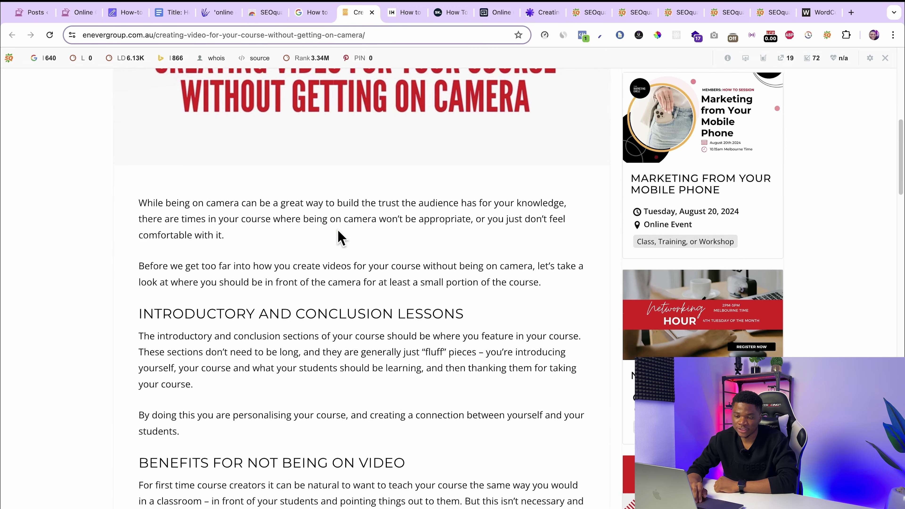
left_click_drag(138, 206, 299, 348)
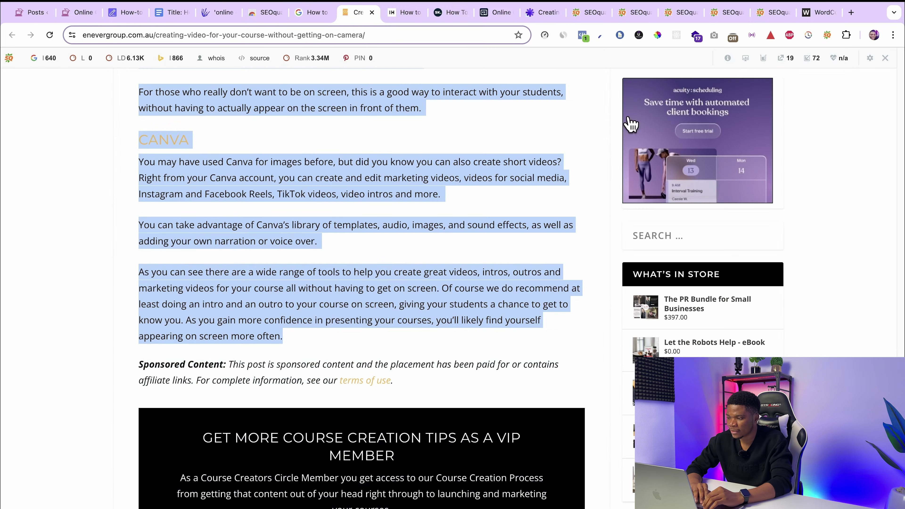
left_click(809, 14)
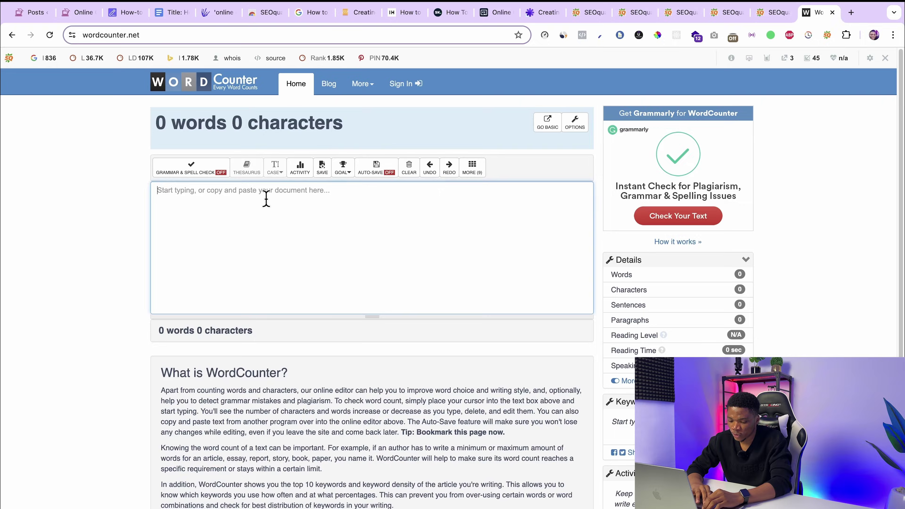
key("super+v")
scroll(357, 240, "down", 5)
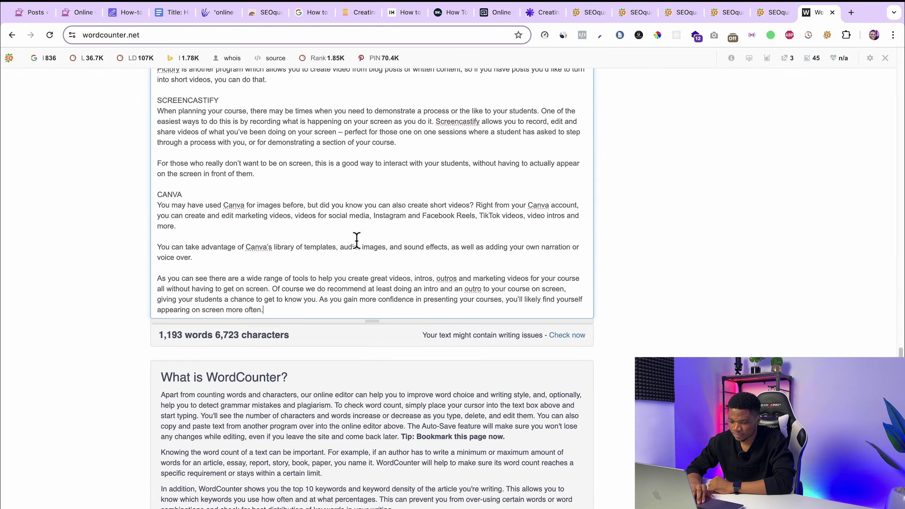
scroll(356, 241, "up", 15)
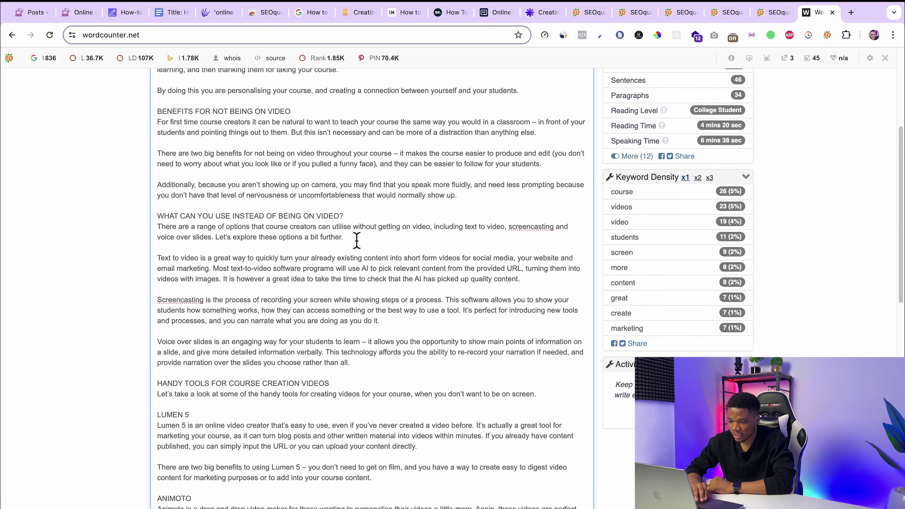
scroll(356, 241, "up", 3)
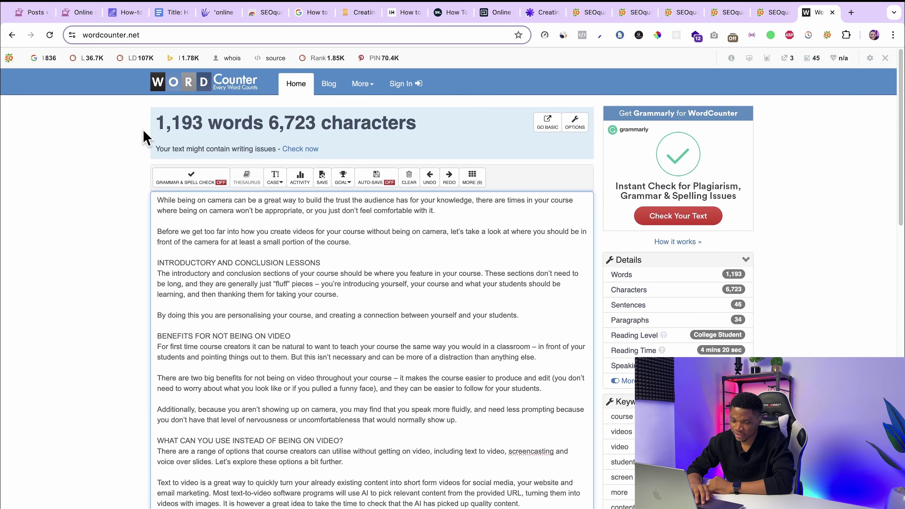
left_click_drag(421, 123, 157, 126)
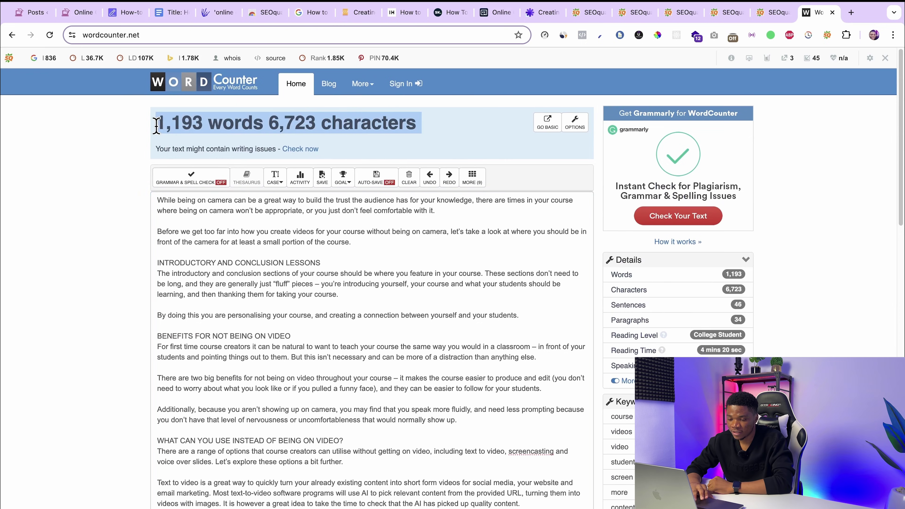
Step: Compare the competitor article with its word count, set the guide's word count to 2000, and expand the main-keyword placement options
left_click(358, 13)
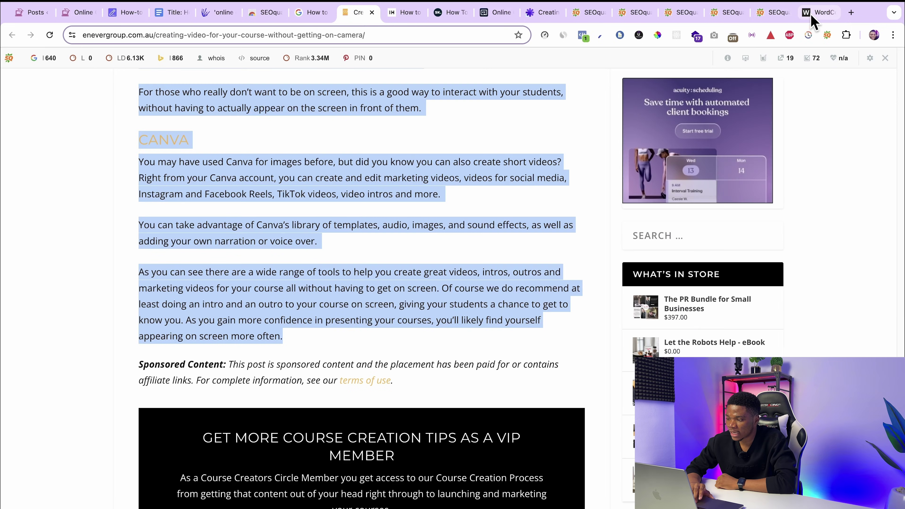
left_click(814, 14)
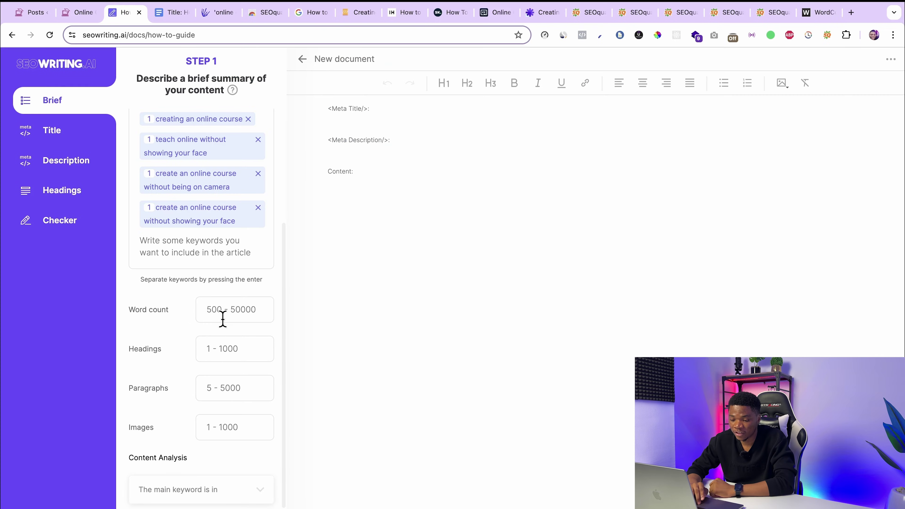
left_click(219, 310)
type("2000")
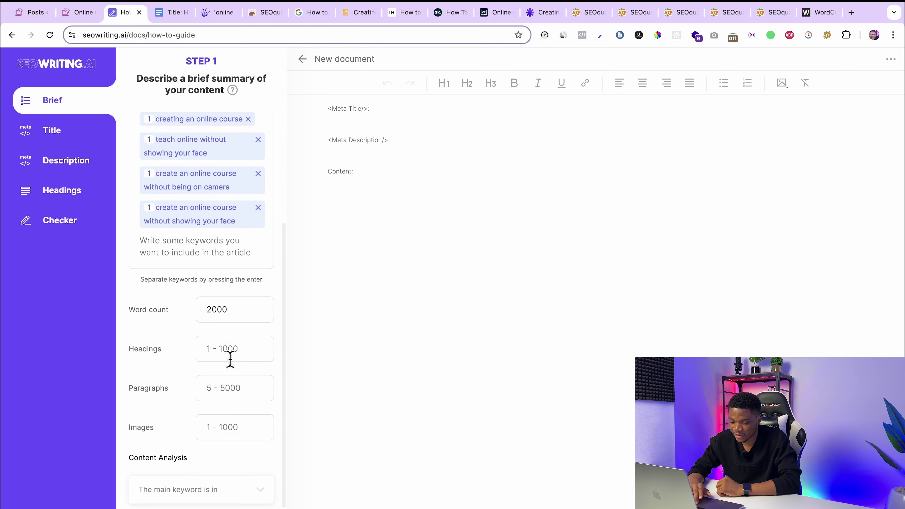
left_click(228, 487)
scroll(234, 453, "down", 3)
scroll(233, 453, "down", 2)
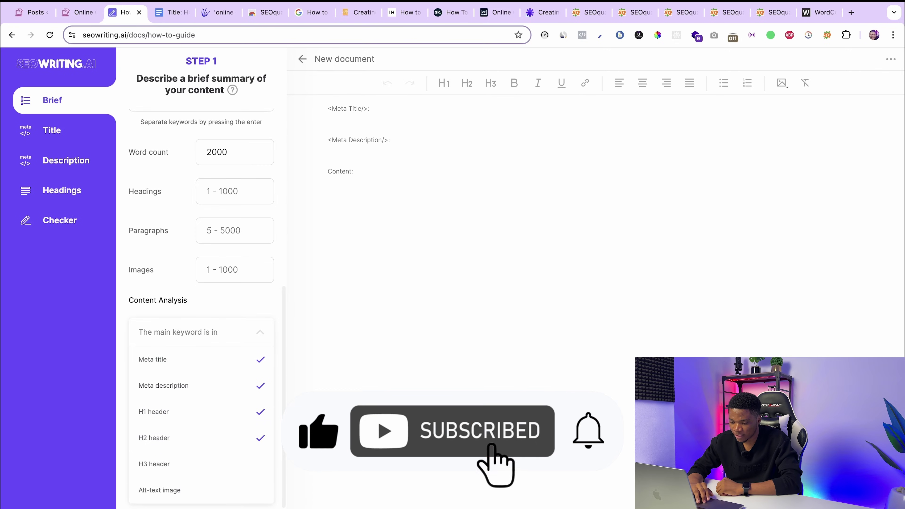
Step: Generate titles and use "How to Create an Online Course without Being on Camera - Step by Step Guide" as the meta title
left_click(52, 130)
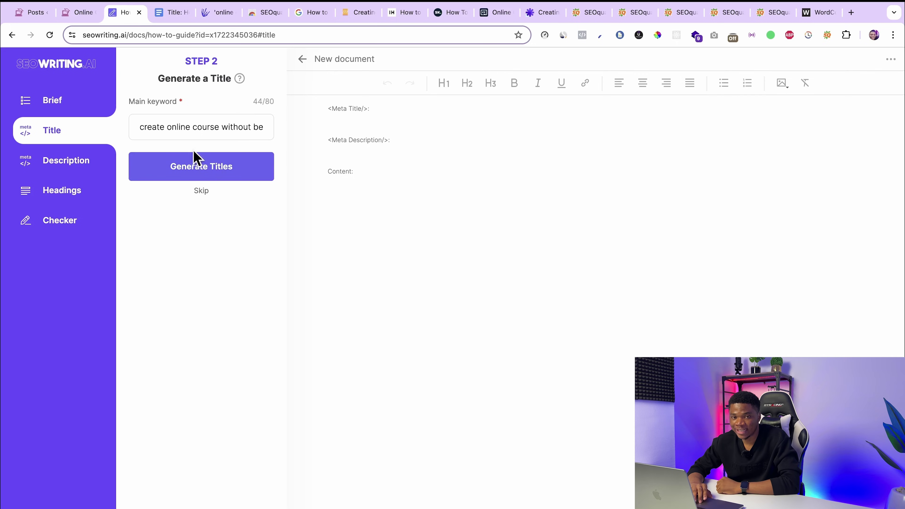
left_click(193, 166)
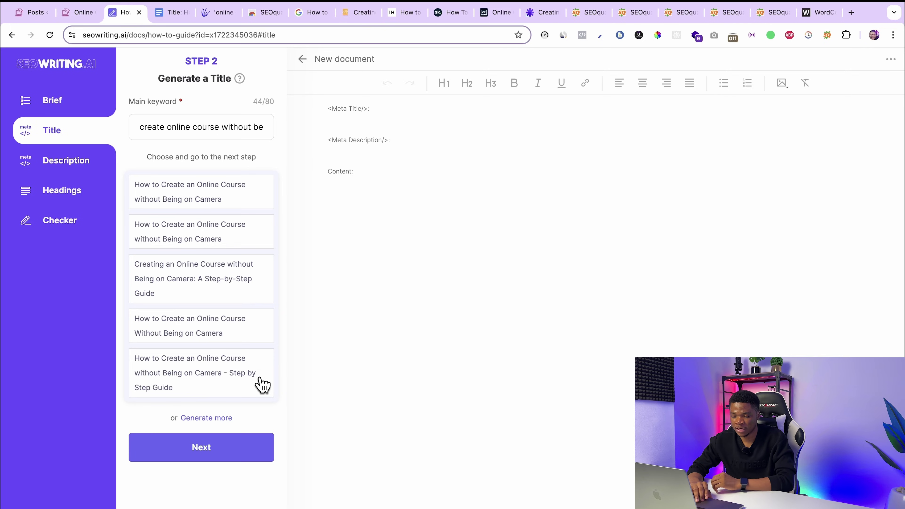
left_click(185, 368)
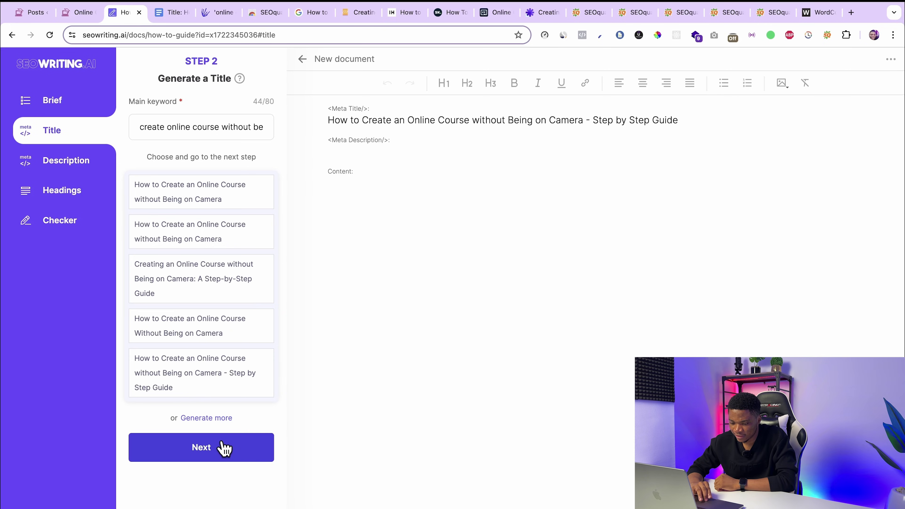
left_click(223, 447)
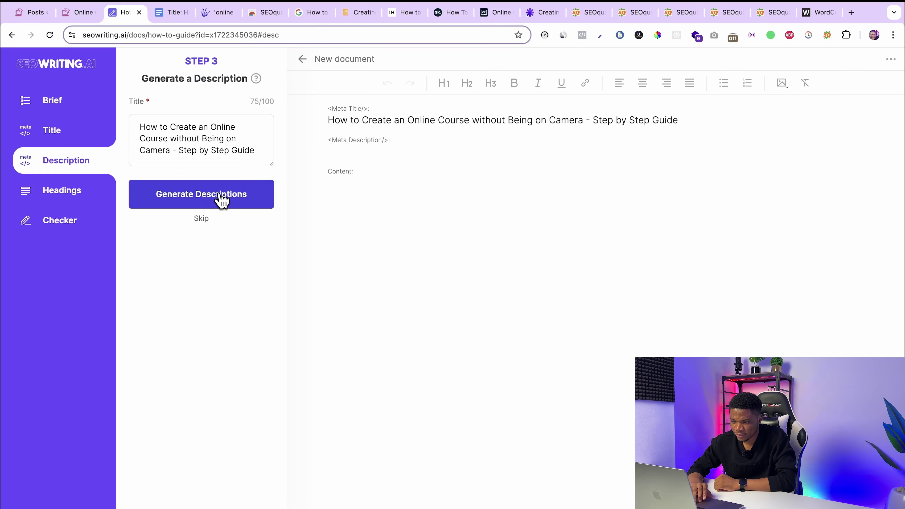
Step: Generate meta description suggestions for the chosen title and read through the options
left_click(199, 197)
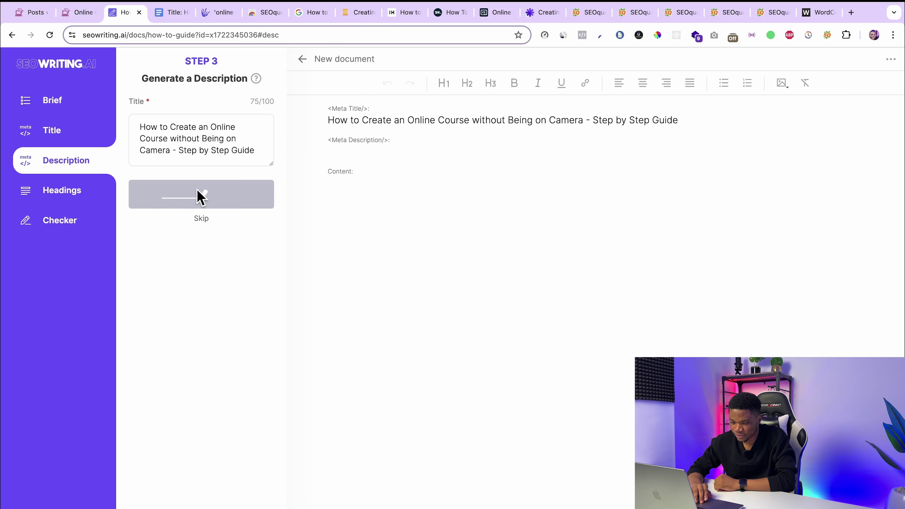
scroll(221, 288, "down", 3)
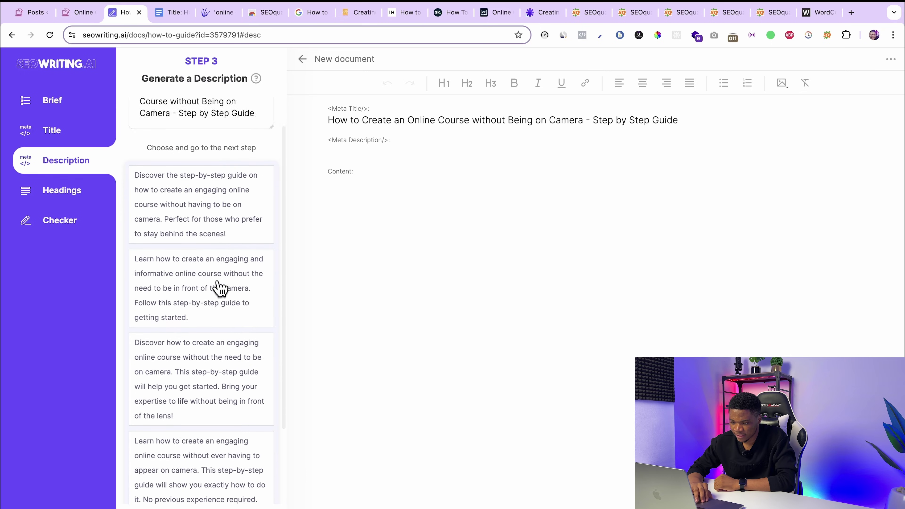
scroll(220, 288, "down", 1)
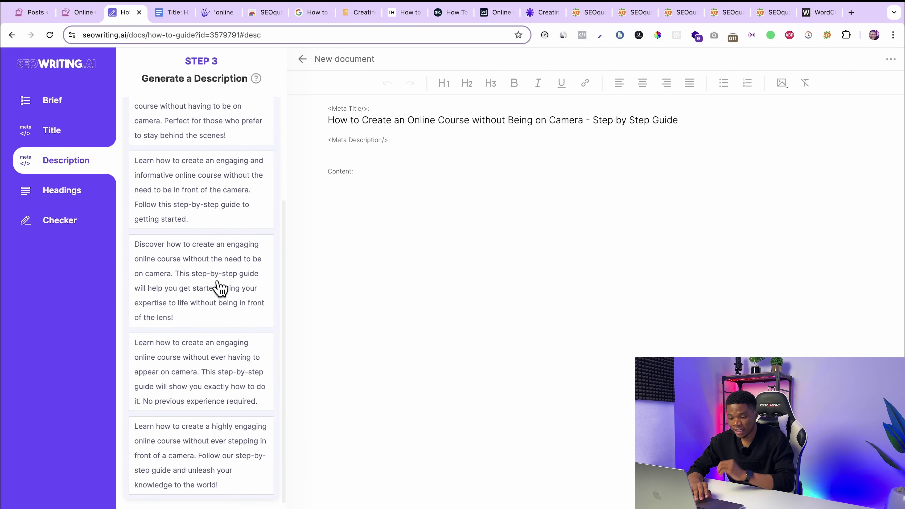
scroll(221, 289, "up", 3)
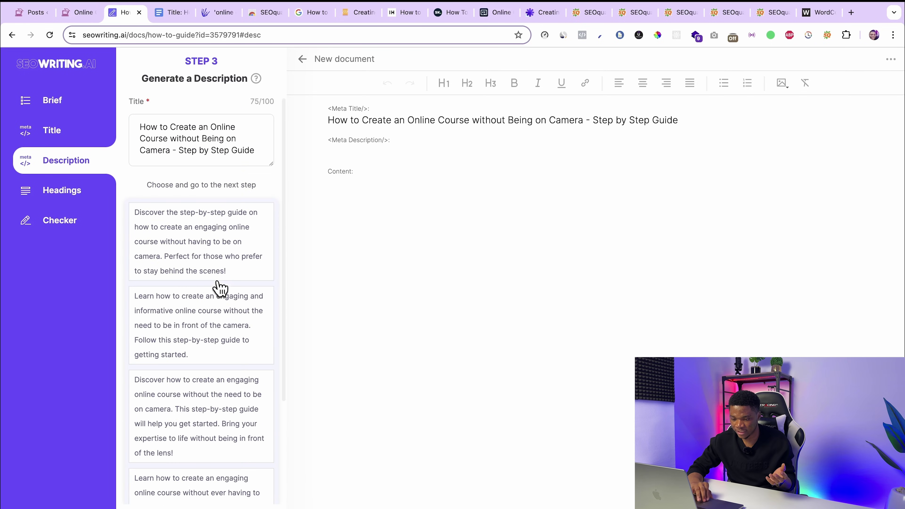
scroll(246, 276, "down", 3)
Step: Check the meta descriptions of the Enever Group and Indie Hackers articles in their SEOquake reports
left_click(587, 18)
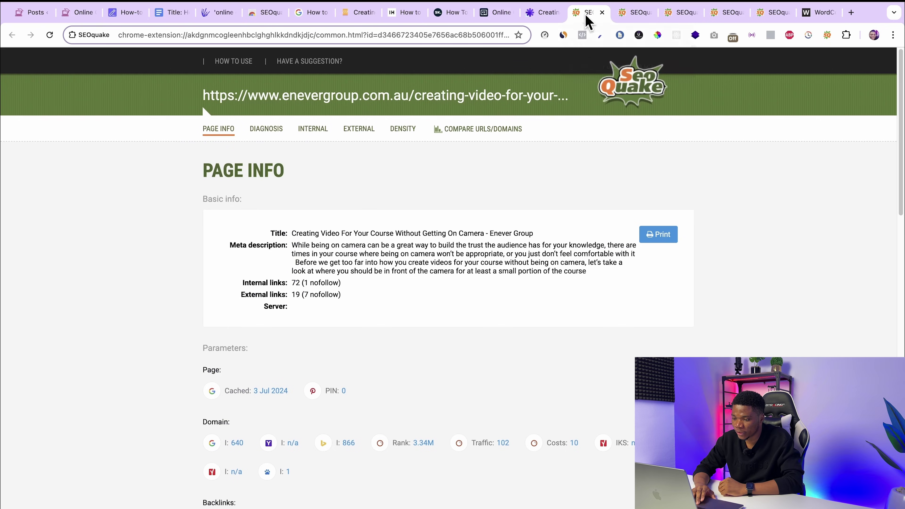
left_click_drag(293, 248, 561, 263)
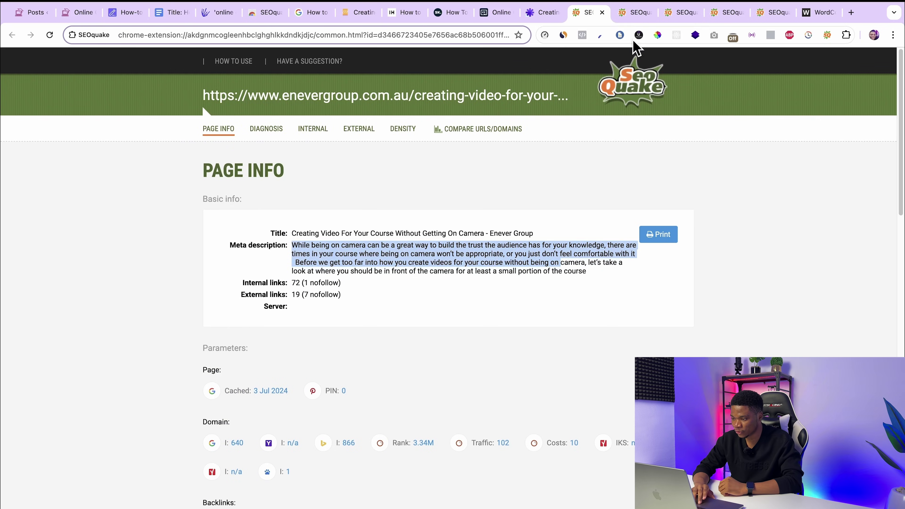
left_click(632, 12)
scroll(499, 192, "up", 10)
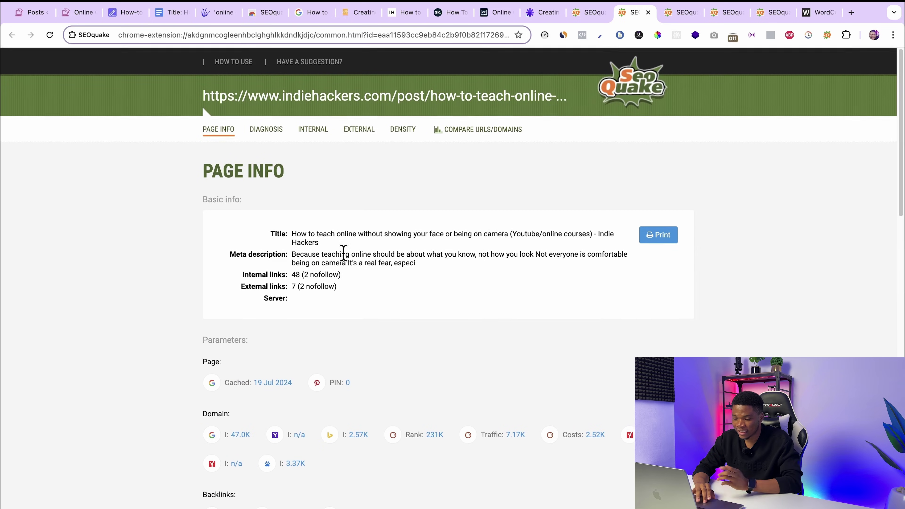
Step: Back in SEOWriting.ai, use the description beginning "Learn how to create an engaging and informative online course" as the meta description
left_click(124, 16)
scroll(196, 279, "up", 5)
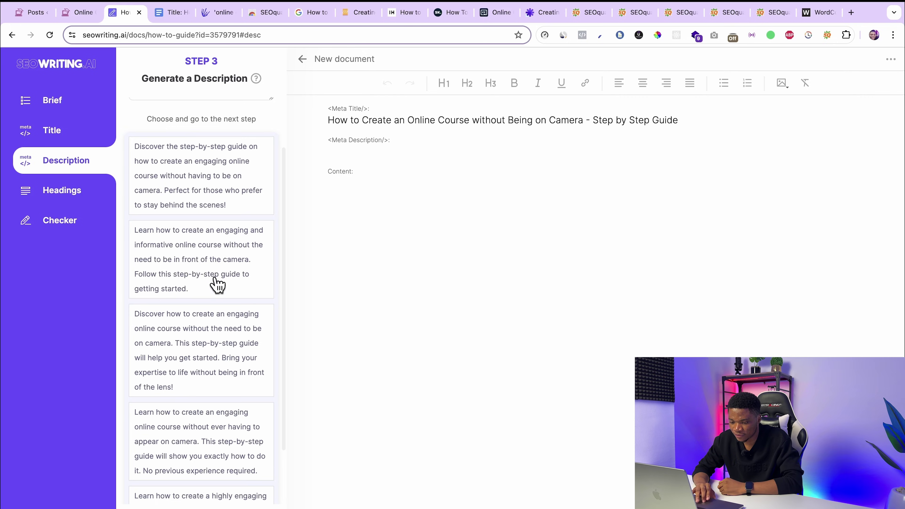
left_click(208, 267)
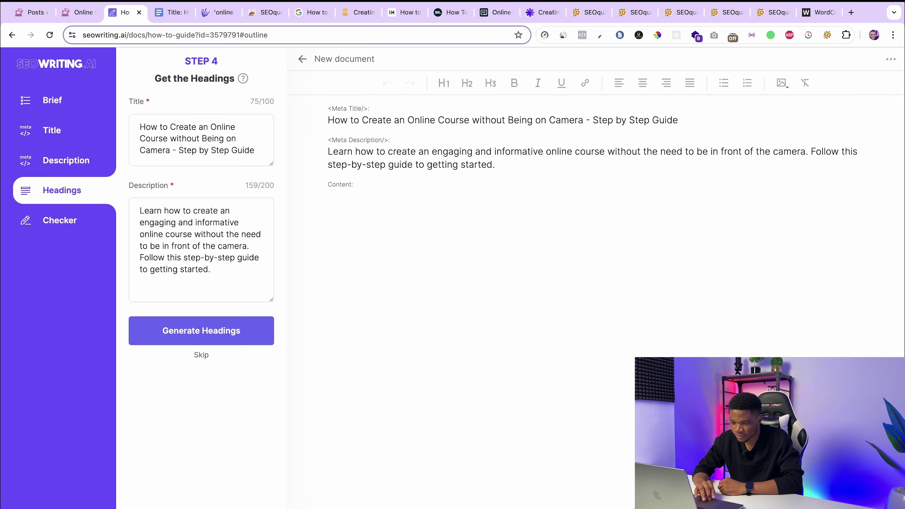
Step: Generate the article's headings from the title and description, and review the resulting outline
left_click(209, 332)
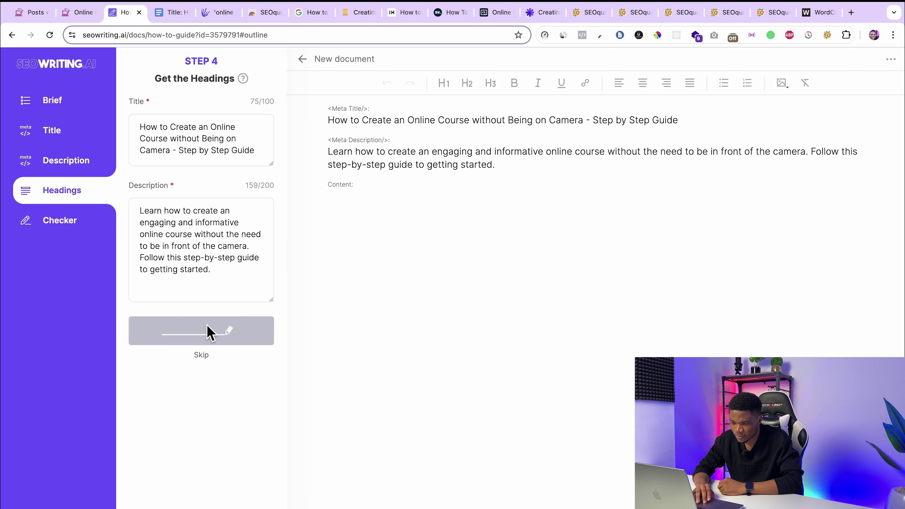
scroll(391, 288, "down", 8)
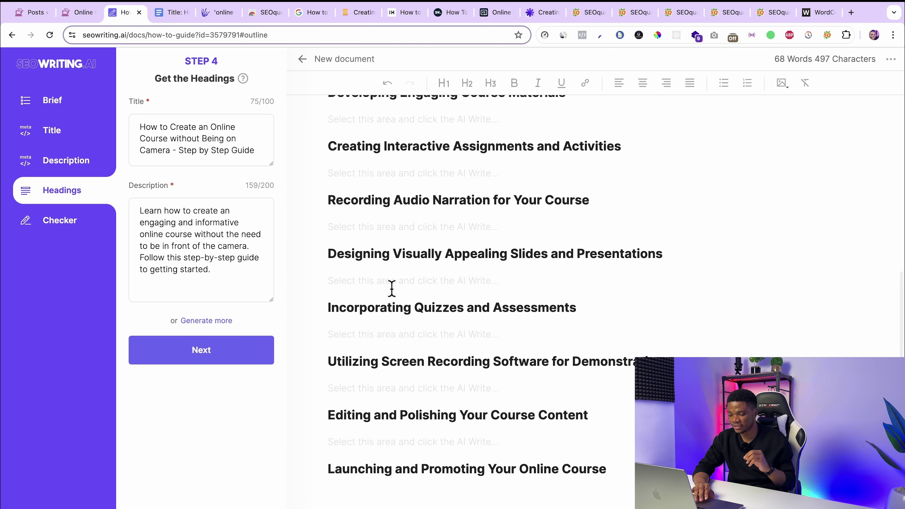
scroll(391, 288, "up", 8)
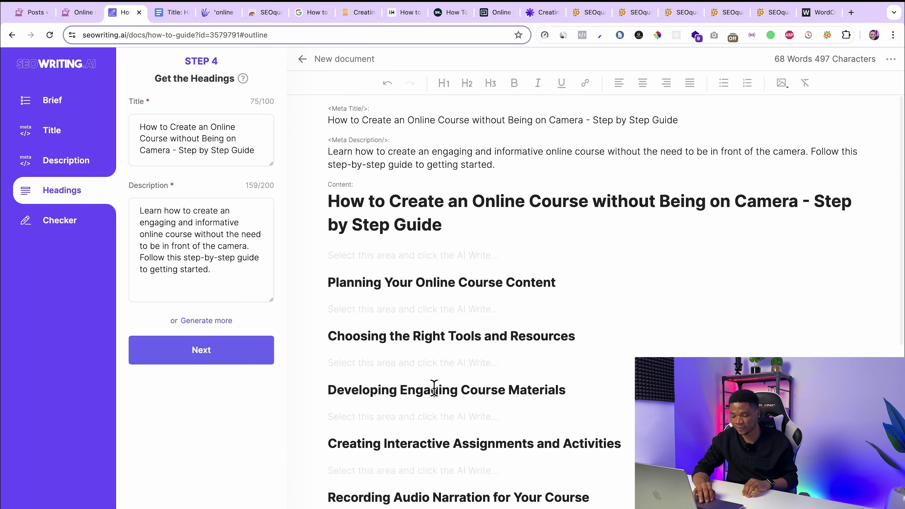
scroll(445, 387, "down", 2)
left_click_drag(590, 424, 342, 424)
key("ctrl+z")
scroll(535, 300, "down", 7)
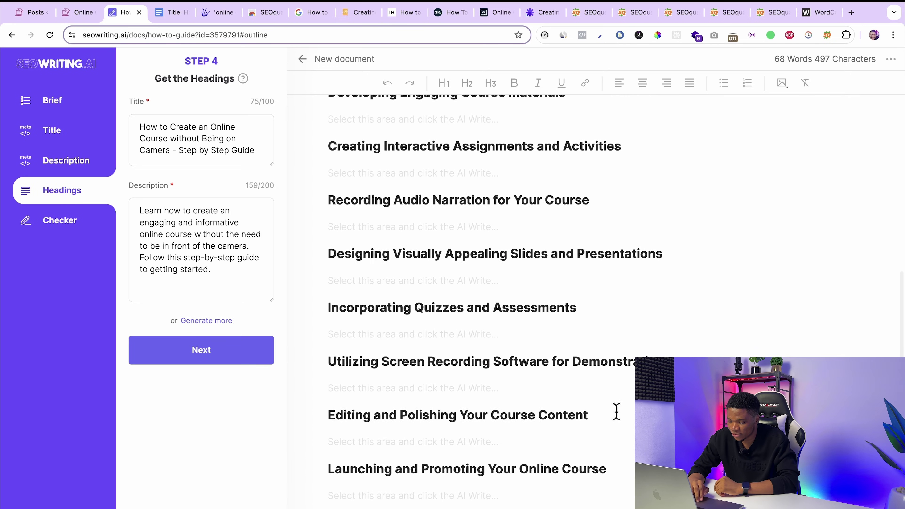
left_click_drag(689, 352, 339, 356)
key("BackSpace")
key("ctrl+z")
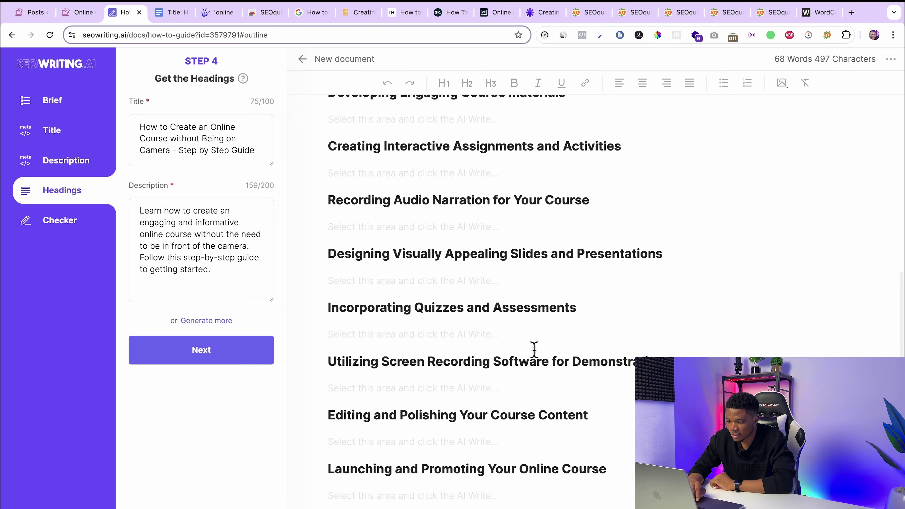
Step: Accept the outline and have AI Write produce the introduction under the article's main heading
scroll(534, 349, "up", 8)
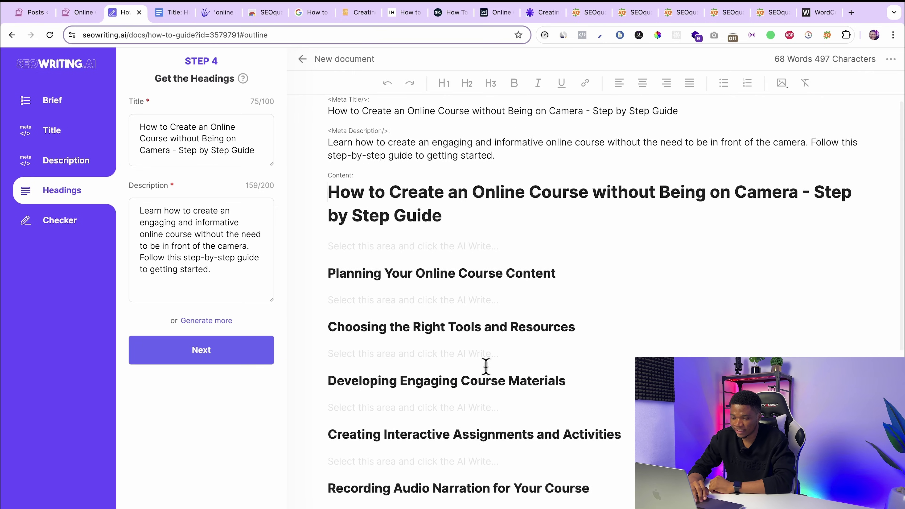
scroll(485, 362, "up", 1)
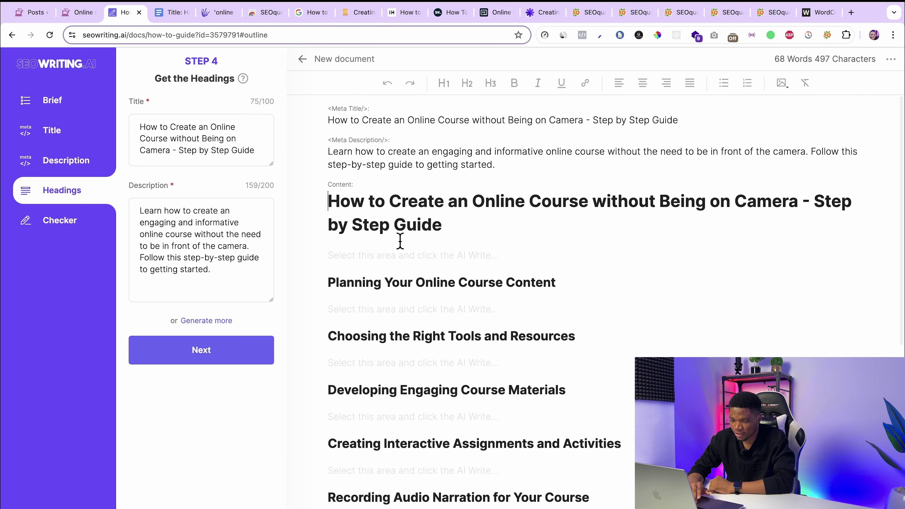
left_click(202, 351)
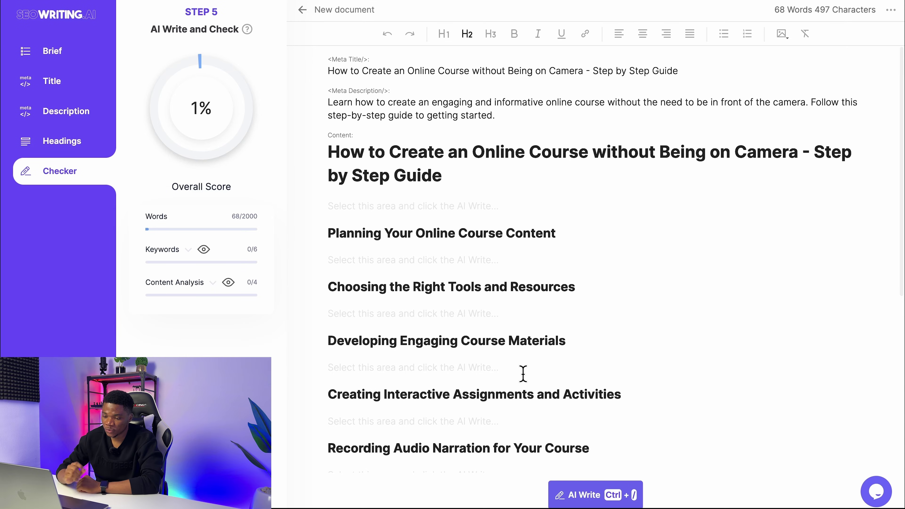
left_click(367, 206)
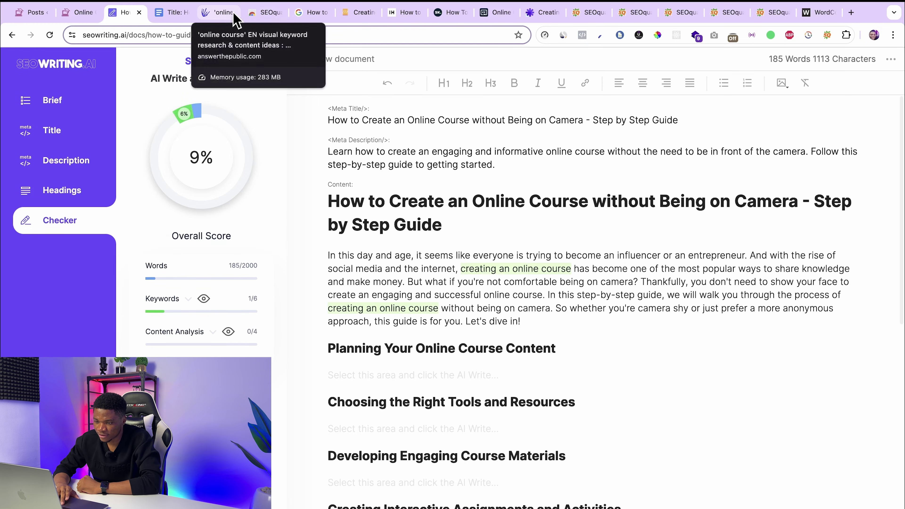
Step: Close the research tabs from AnswerThePublic through WordCounter and return to the How-to Guide
left_click(217, 12)
left_click(237, 12)
double_click(232, 12)
triple_click(231, 12)
double_click(232, 12)
triple_click(231, 12)
triple_click(232, 12)
left_click(304, 13)
Step: Delete the closing sentence "Let's dive in!" from the end of the introduction paragraph
left_click_drag(521, 321, 328, 255)
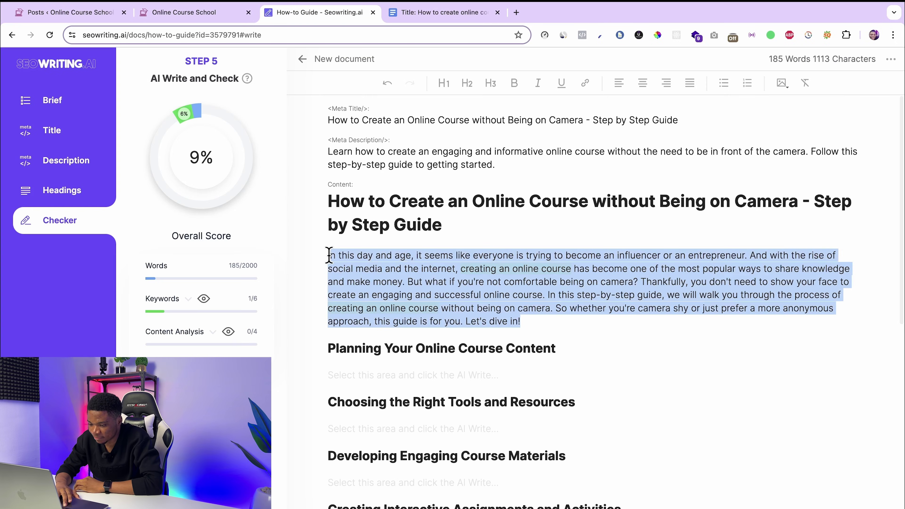
left_click(533, 322)
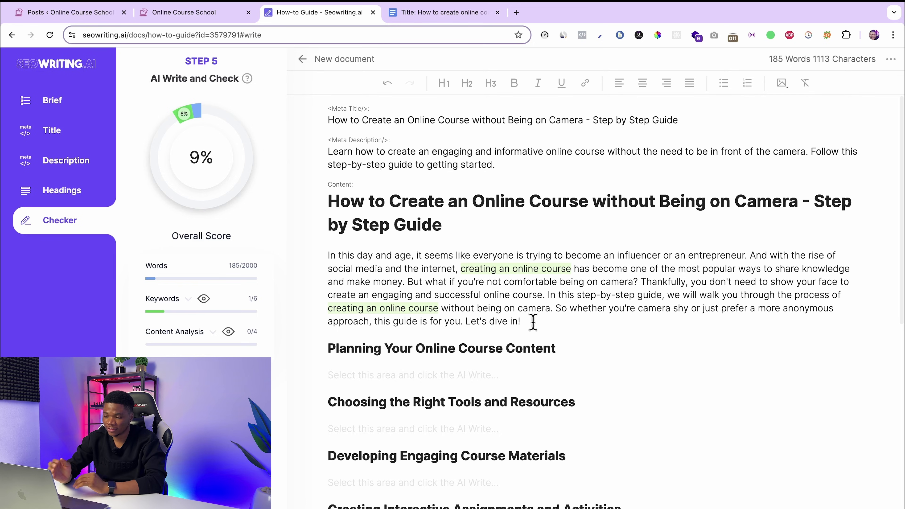
key("ctrl+z")
key("BackSpace")
key("BackSpace")
key("BackSpace")
key("BackSpace")
key("BackSpace")
key("BackSpace")
key("BackSpace")
key("BackSpace")
key("BackSpace")
key("BackSpace")
key("BackSpace")
key("BackSpace")
key("BackSpace")
key("BackSpace")
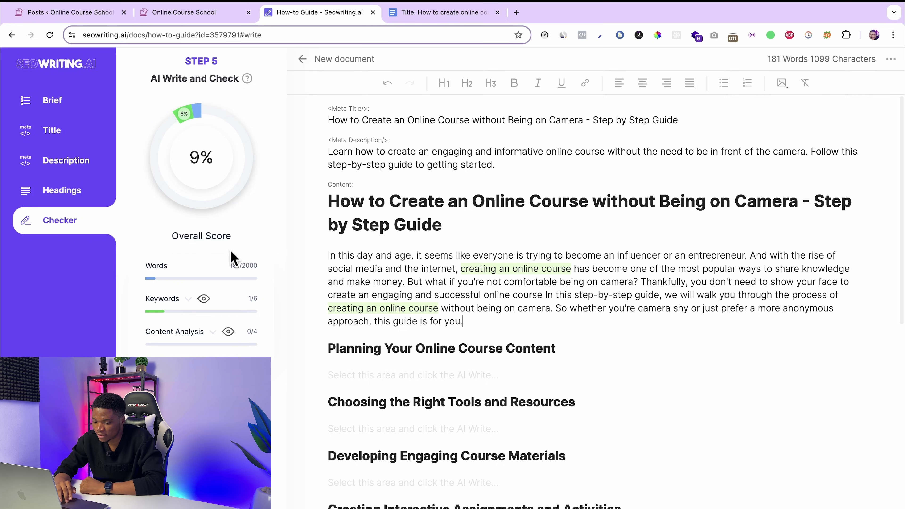
Step: Generate body text with AI Write under "Planning Your Online Course Content" and the remaining headings
scroll(430, 341, "down", 3)
left_click(349, 287)
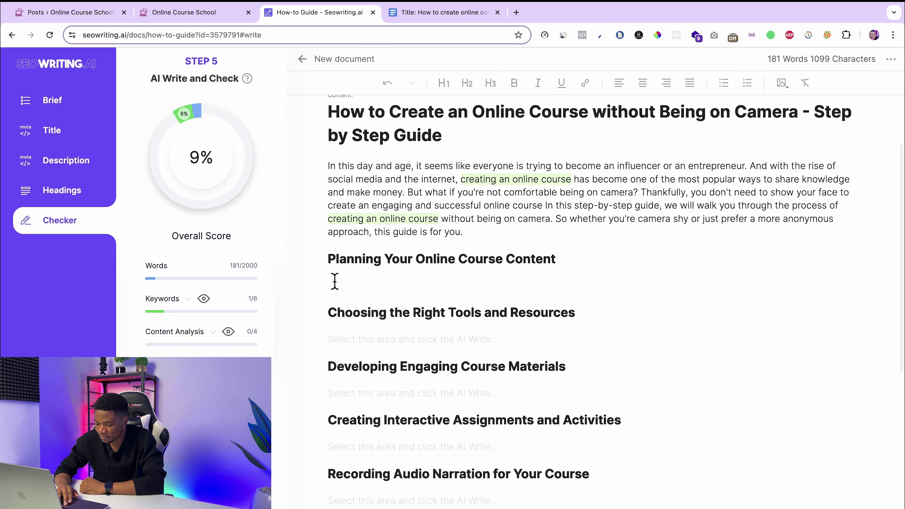
left_click(600, 498)
left_click(378, 288)
left_click(559, 487)
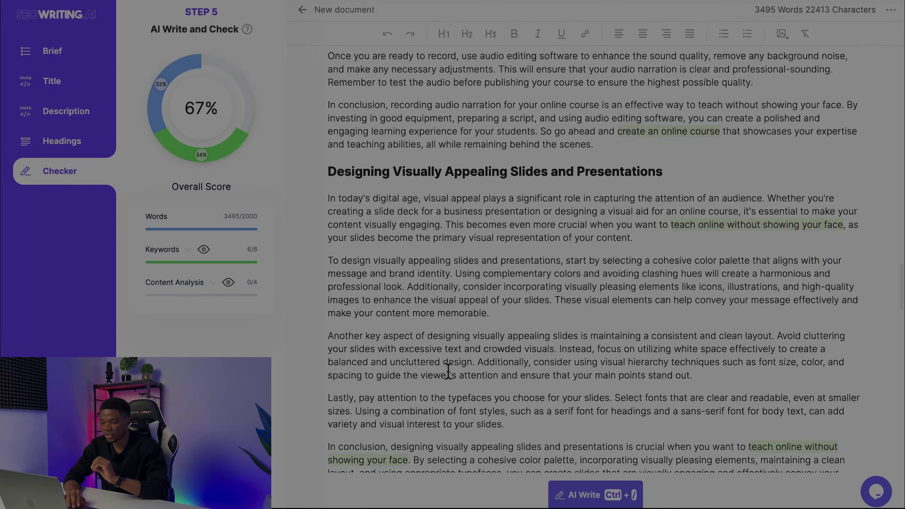
Step: Review the beginning of the generated article and select the first paragraph under "Planning Your Online Course Content"
scroll(448, 370, "up", 1)
scroll(448, 371, "up", 20)
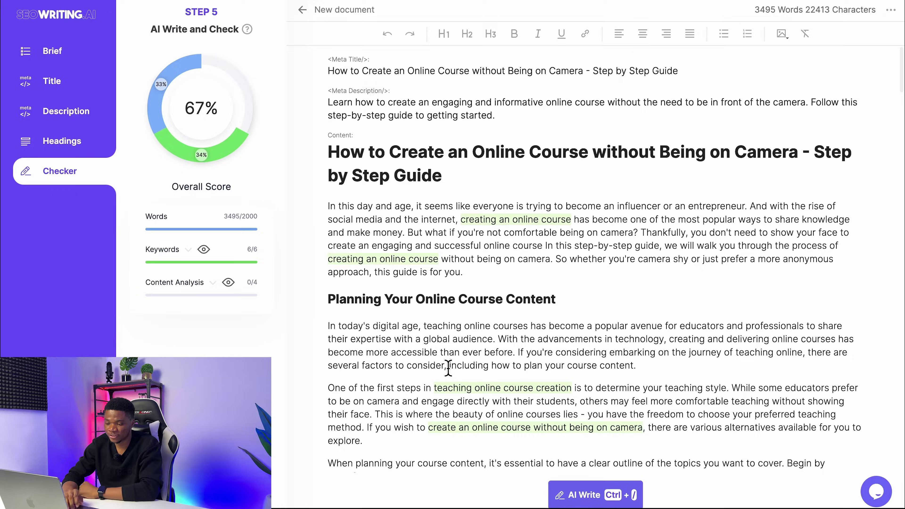
scroll(548, 335, "down", 1)
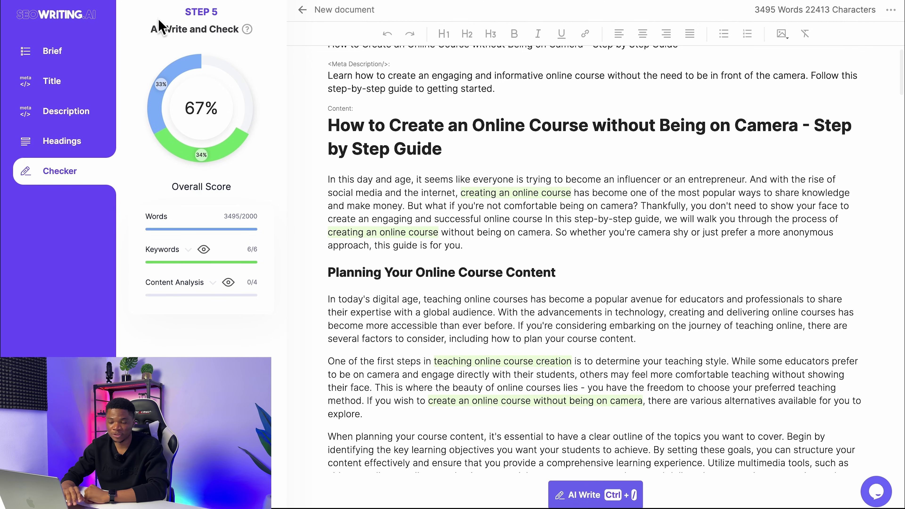
scroll(671, 298, "up", 1)
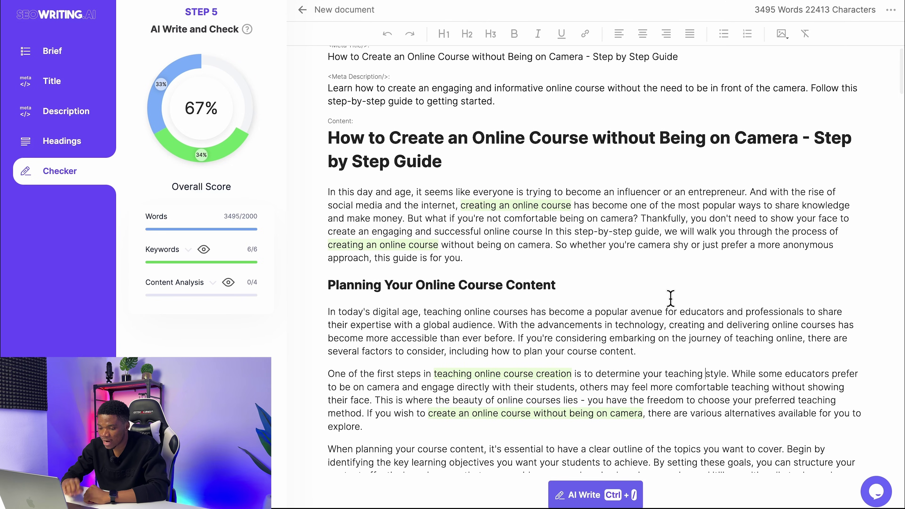
scroll(704, 341, "down", 2)
scroll(677, 371, "up", 3)
left_click_drag(638, 368, 323, 329)
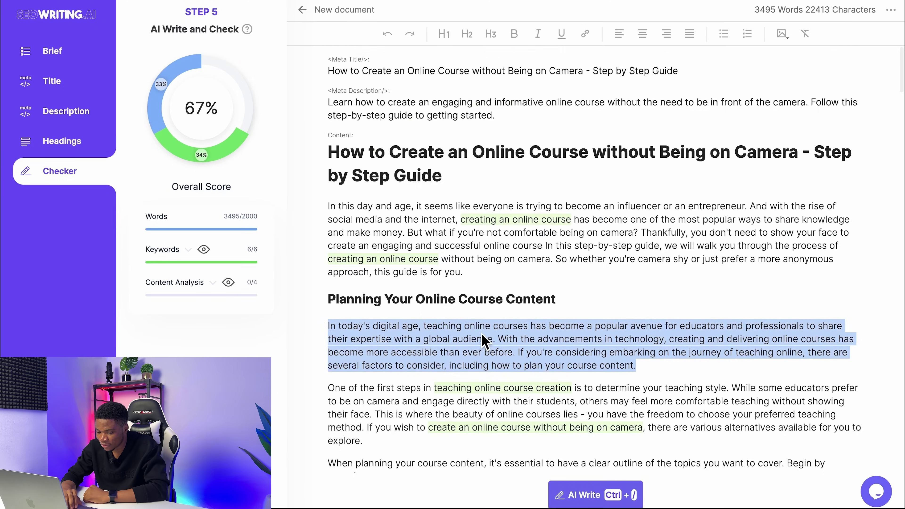
Step: Read through the generated article from "Planning Your Online Course Content" to "Creating Interactive Assignments and Activities", checking how each section opens and ends
scroll(485, 357, "down", 6)
scroll(485, 341, "up", 6)
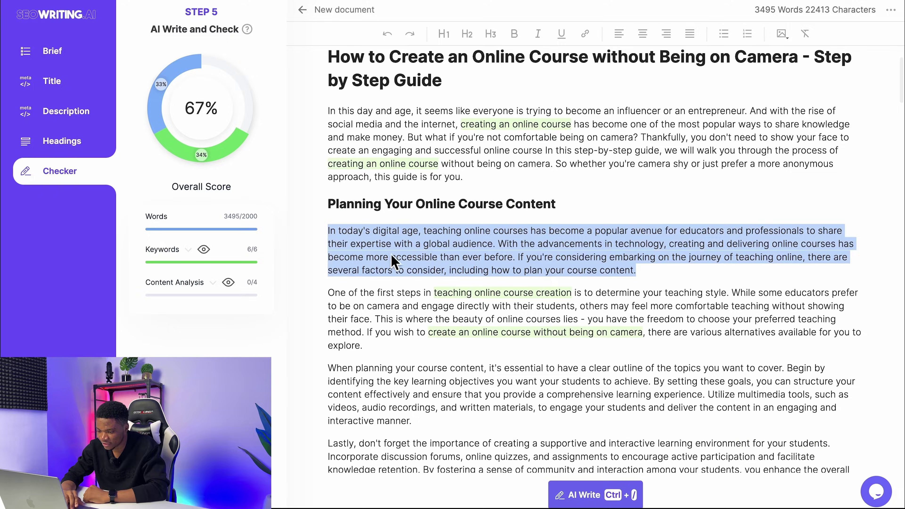
scroll(446, 264, "down", 8)
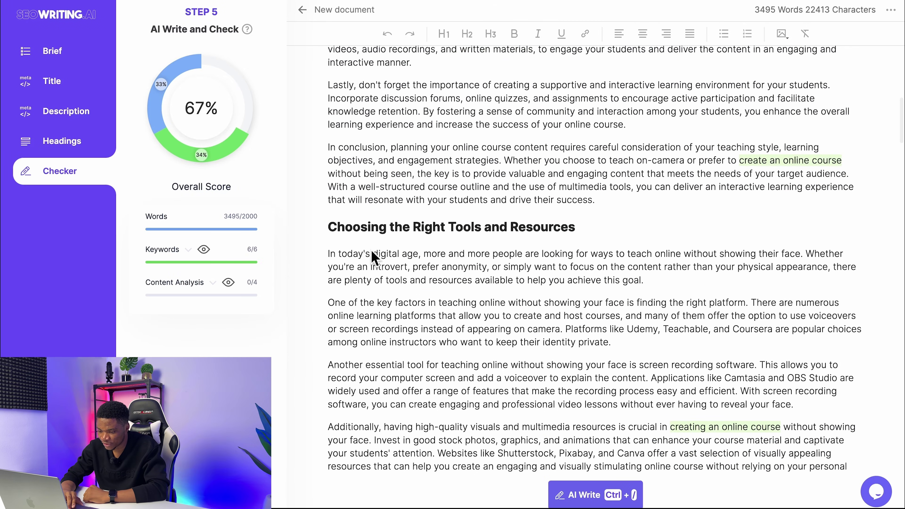
scroll(443, 305, "down", 5)
scroll(446, 305, "down", 2)
scroll(445, 307, "up", 8)
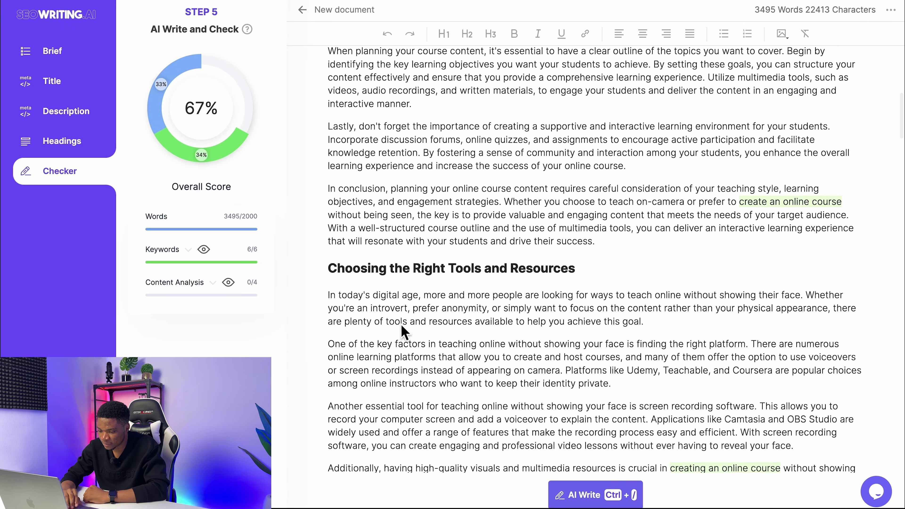
scroll(453, 321, "down", 10)
scroll(425, 322, "down", 5)
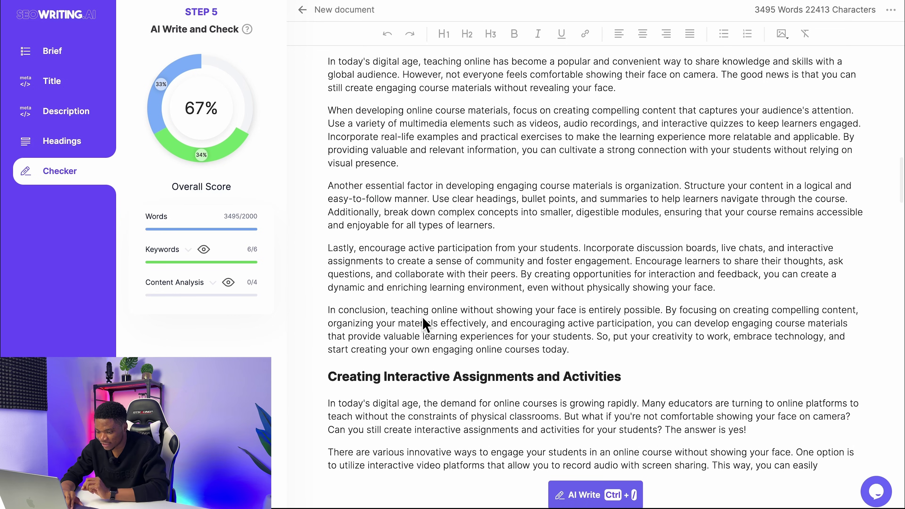
scroll(427, 313, "up", 7)
scroll(433, 289, "up", 5)
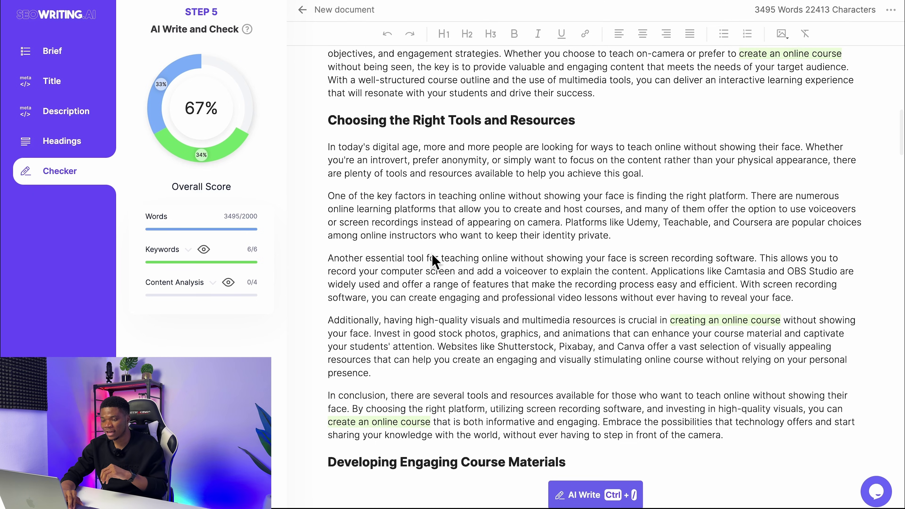
scroll(431, 254, "up", 2)
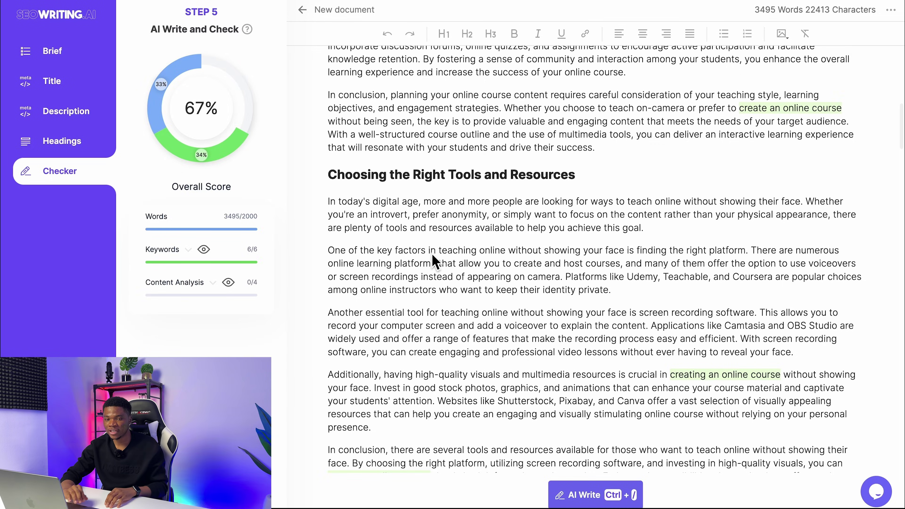
Step: Delete the first paragraph under "Planning Your Online Course Content", which begins "In today's digital age"
scroll(431, 253, "down", 5)
scroll(517, 313, "up", 15)
triple_click(573, 310)
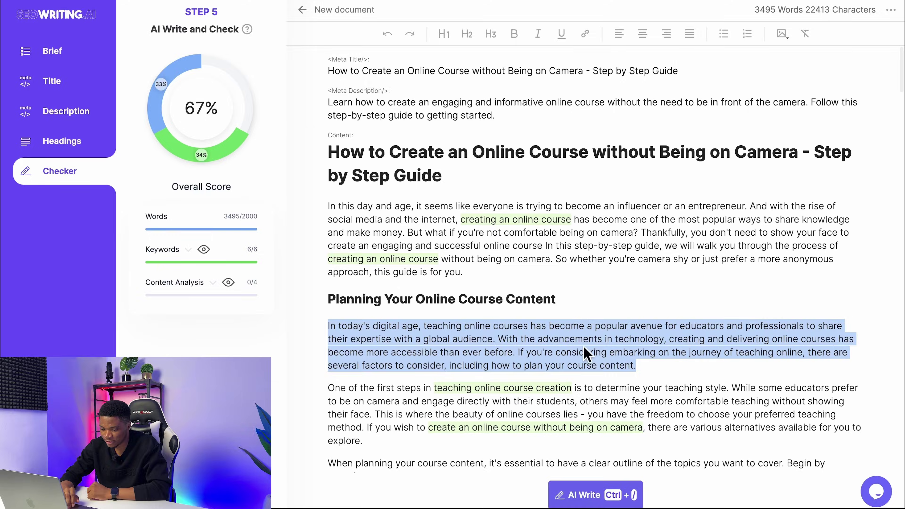
key("BackSpace")
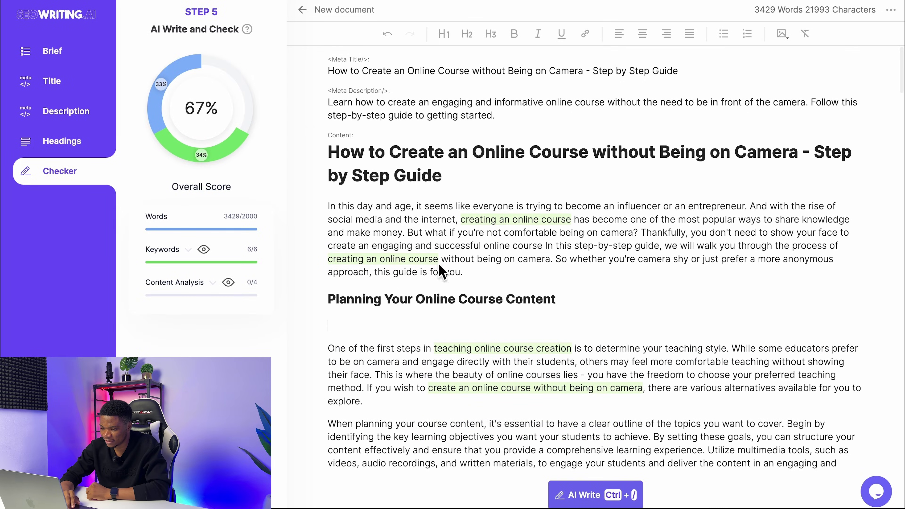
Step: Split the introduction into two paragraphs before "But what if you're not comfortable" and remove the empty line under "Planning Your Online Course Content"
left_click(407, 232)
key("Return")
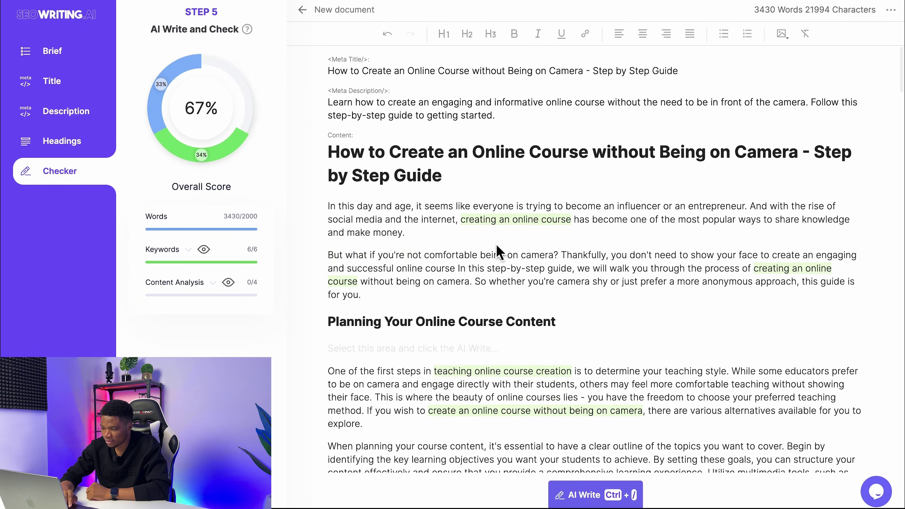
scroll(519, 267, "down", 3)
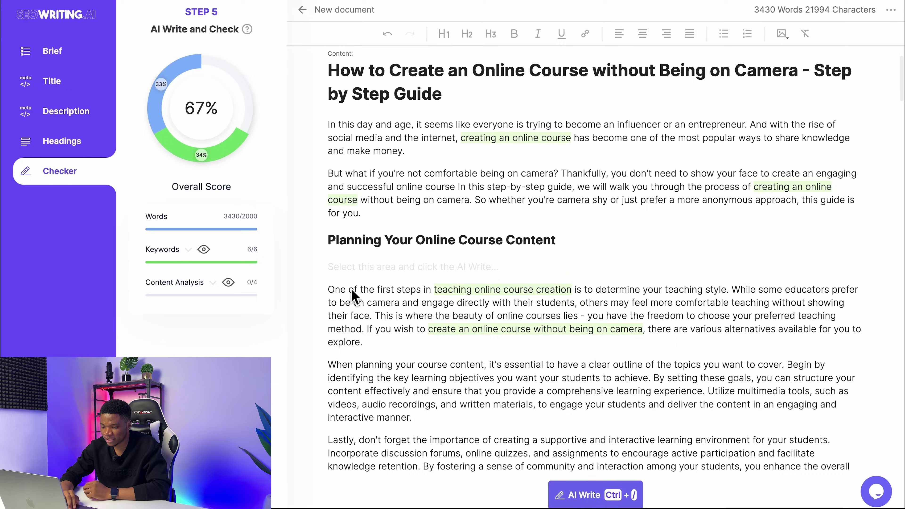
key("BackSpace")
Step: Delete the "In conclusion" paragraph that ends the "Planning Your Online Course Content" section, including its empty line
scroll(493, 314, "down", 7)
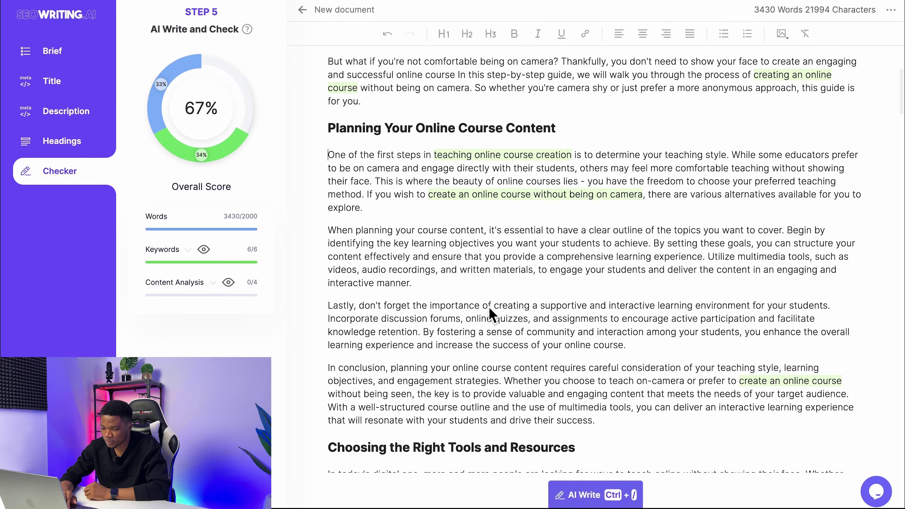
left_click_drag(603, 348, 325, 292)
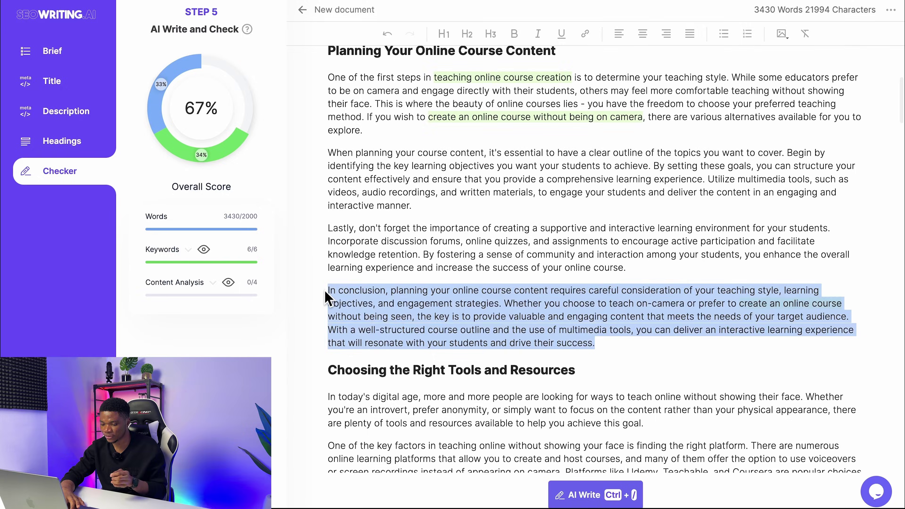
key("BackSpace")
key("BackSpace")
Step: Delete the opening "In today's digital age" paragraph under "Choosing the Right Tools and Resources", including its empty line
scroll(433, 300, "down", 1)
left_click_drag(643, 324, 329, 300)
key("BackSpace")
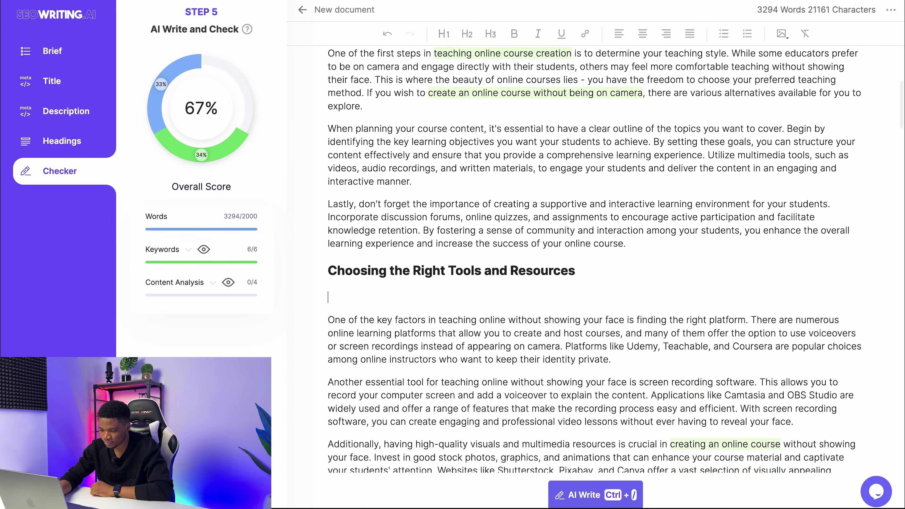
key("BackSpace")
Step: Delete the "In conclusion" paragraph that closes the "Choosing the Right Tools and Resources" section, including its empty line
scroll(433, 322, "down", 2)
scroll(433, 322, "down", 5)
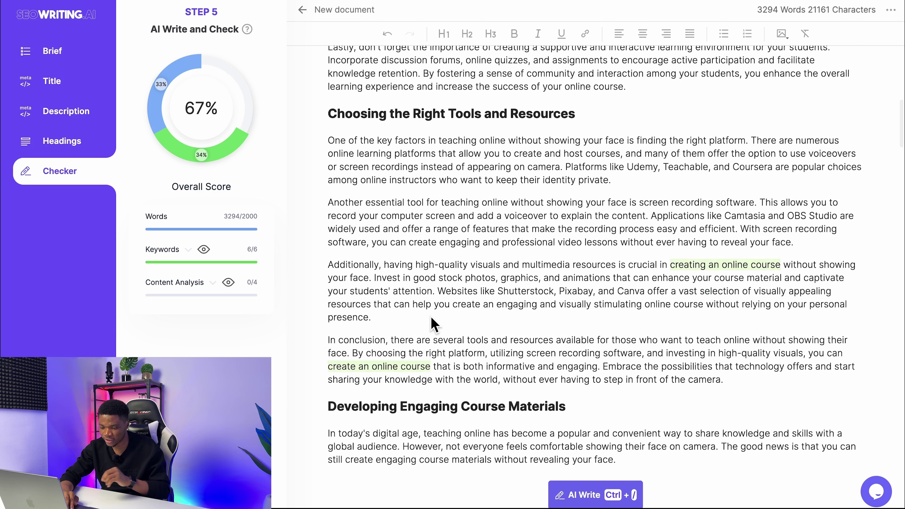
left_click(729, 354)
left_click_drag(731, 354, 324, 325)
key("BackSpace")
key("BackSpace")
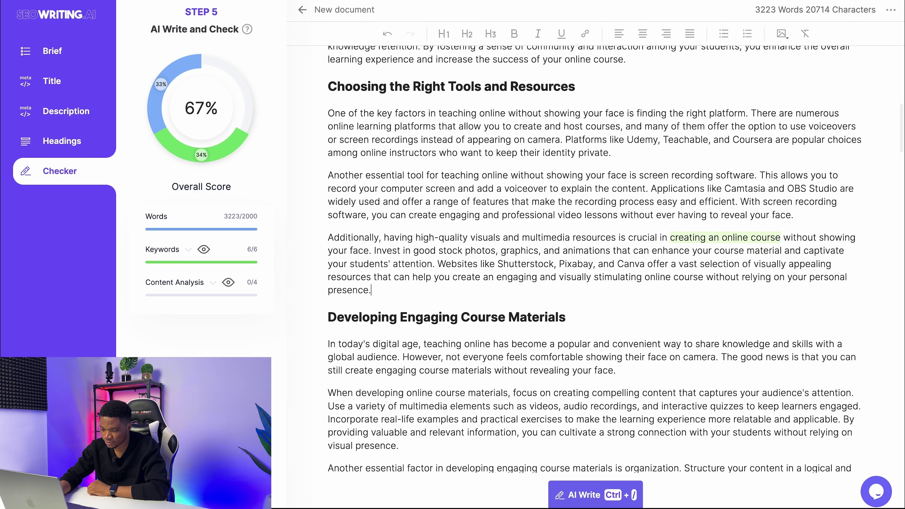
Step: Delete the opening "In today's digital age" paragraph under "Developing Engaging Course Materials"
scroll(324, 325, "down", 6)
left_click_drag(642, 204, 333, 177)
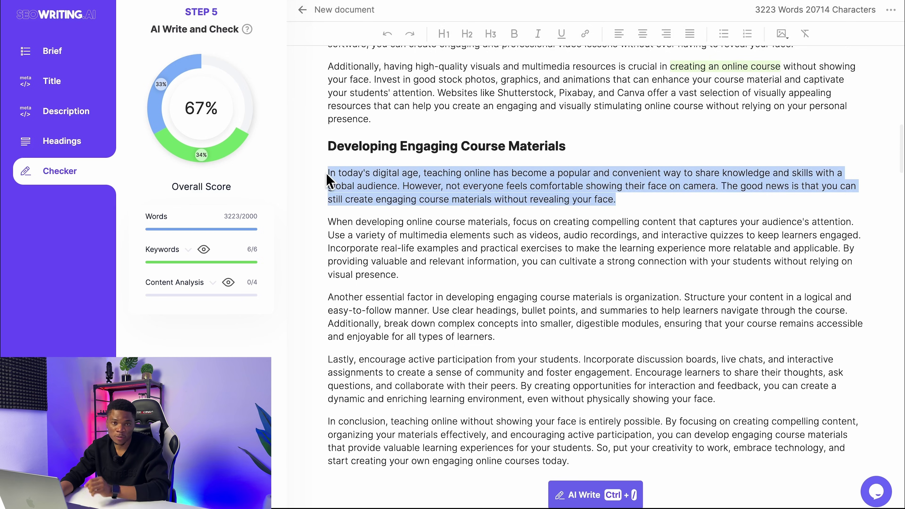
key("BackSpace")
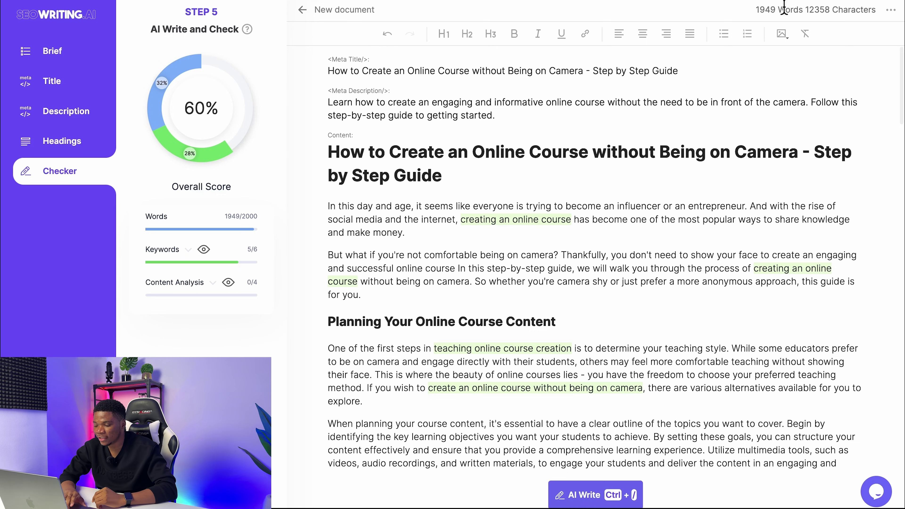
scroll(642, 267, "down", 2)
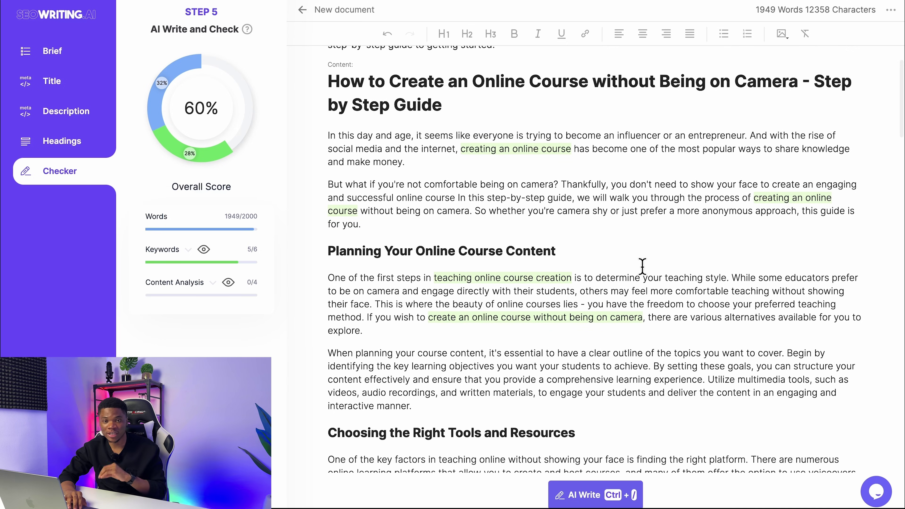
scroll(642, 266, "down", 1)
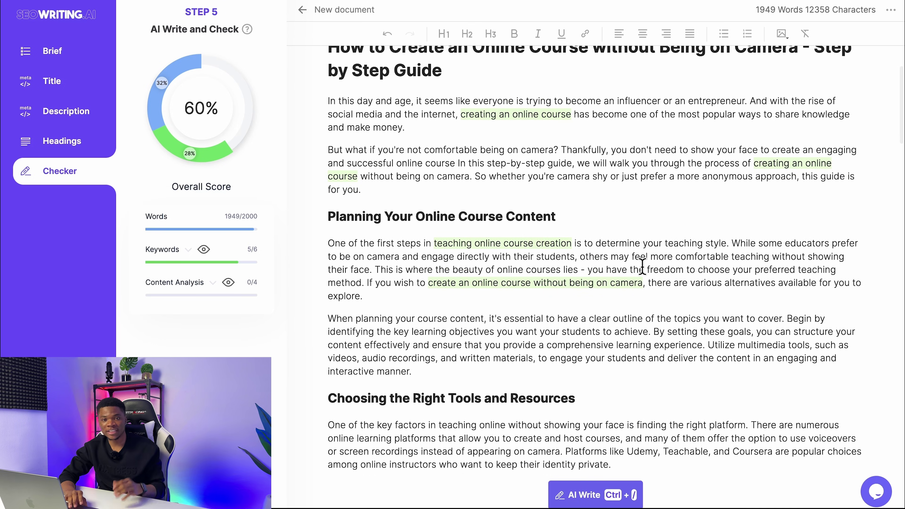
scroll(642, 266, "up", 3)
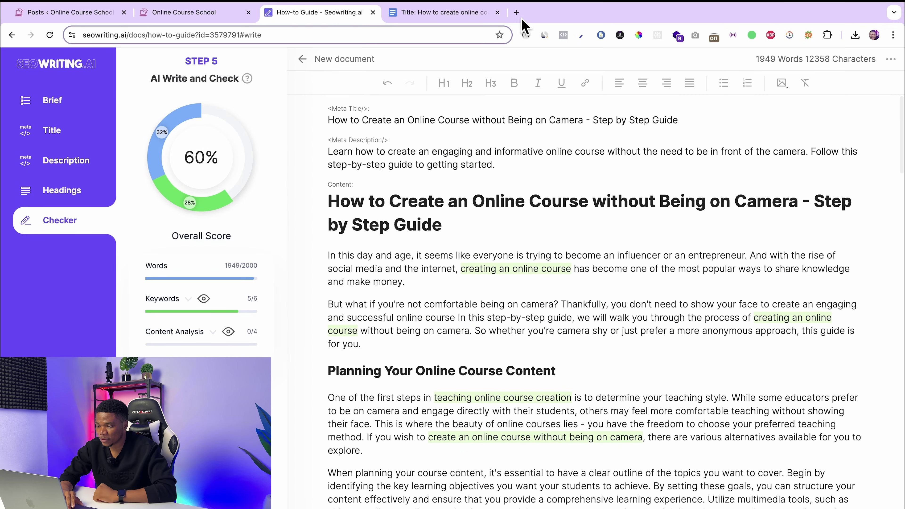
Step: Open Canva in a new tab and set the recently used dark blue image as the background of a 1250 × 850 px design
left_click(516, 12)
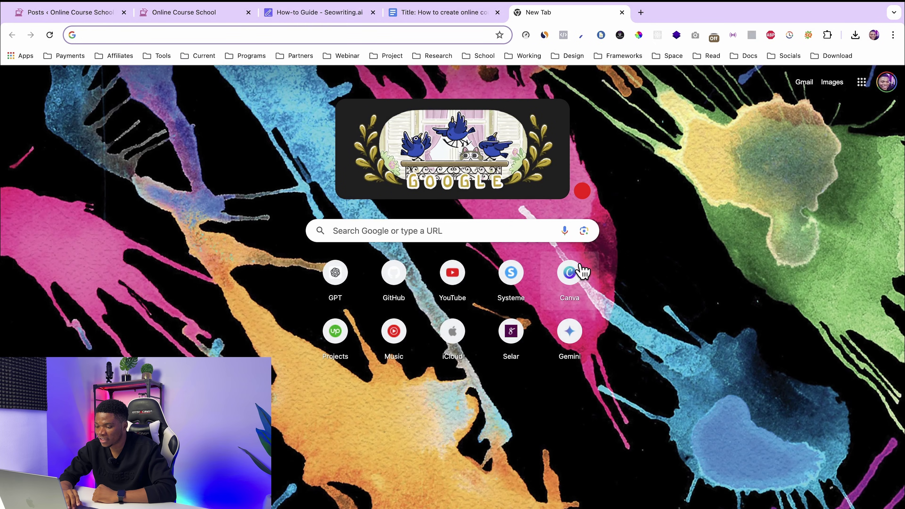
left_click(571, 270)
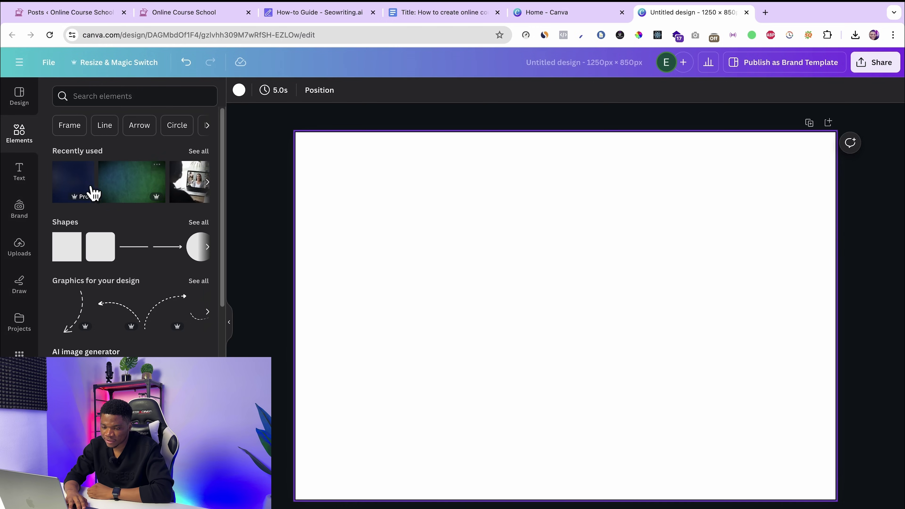
left_click(80, 185)
right_click(463, 263)
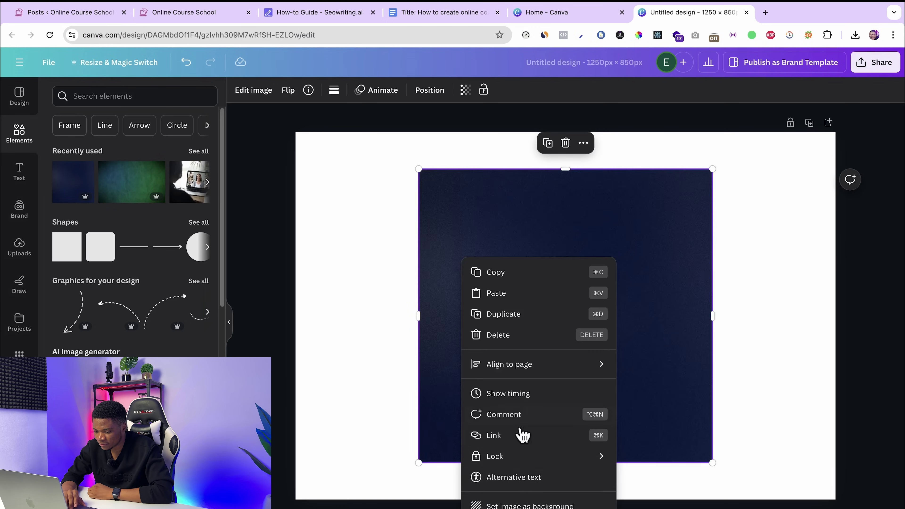
left_click(516, 503)
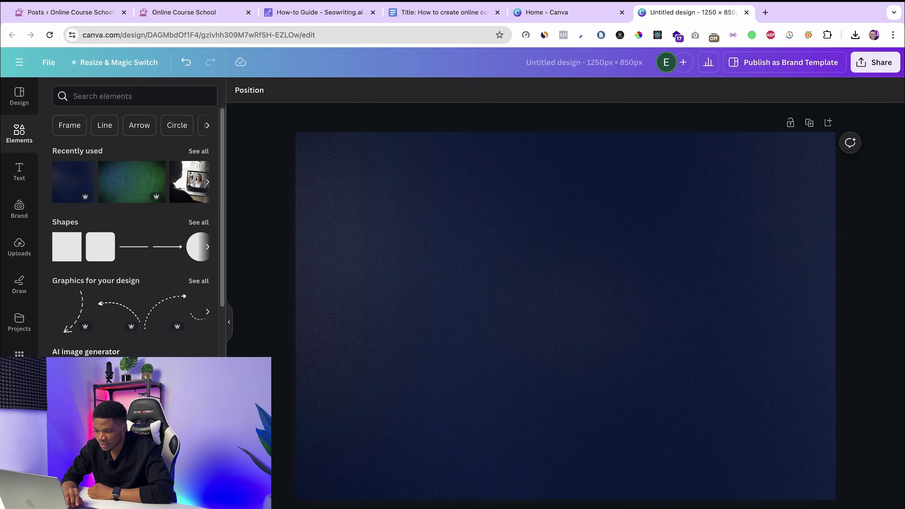
Step: Add a heading reading "How to Create an Online Course Without Being on Camera", using the title from the Google Docs document
left_click(19, 171)
left_click(96, 173)
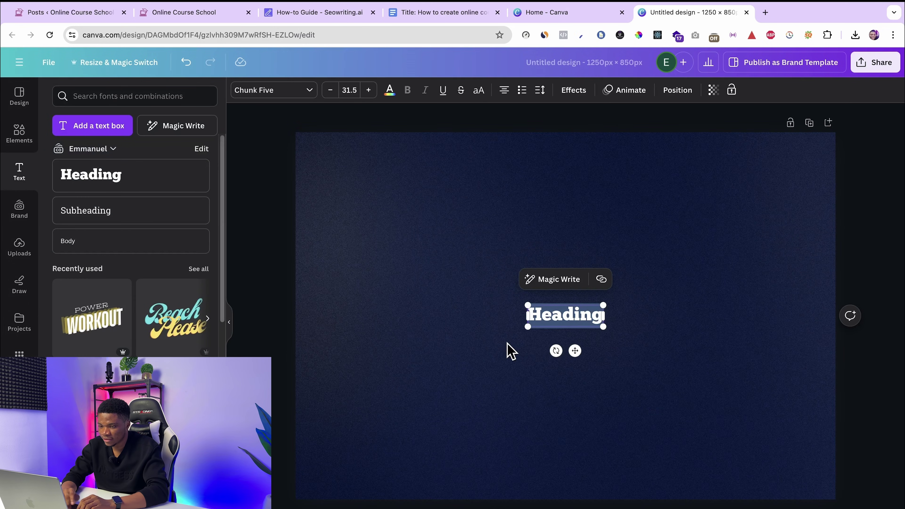
left_click(420, 14)
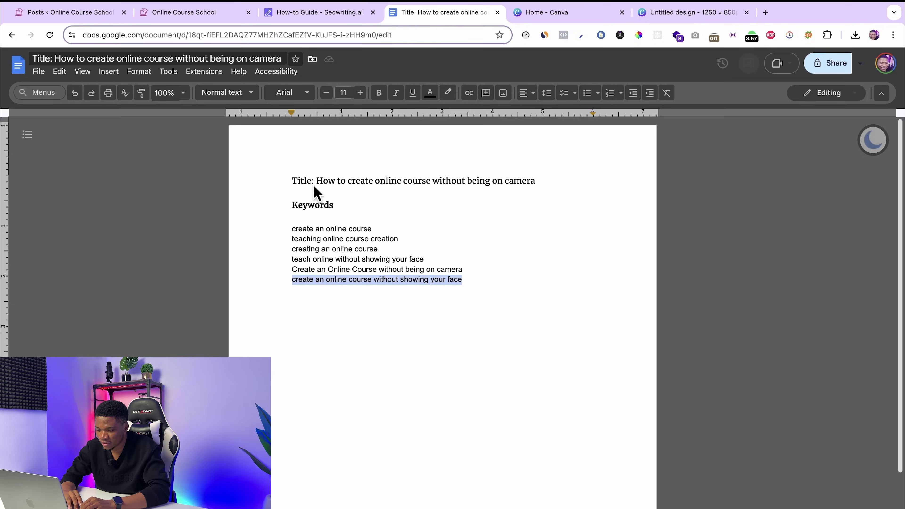
left_click_drag(317, 178, 537, 186)
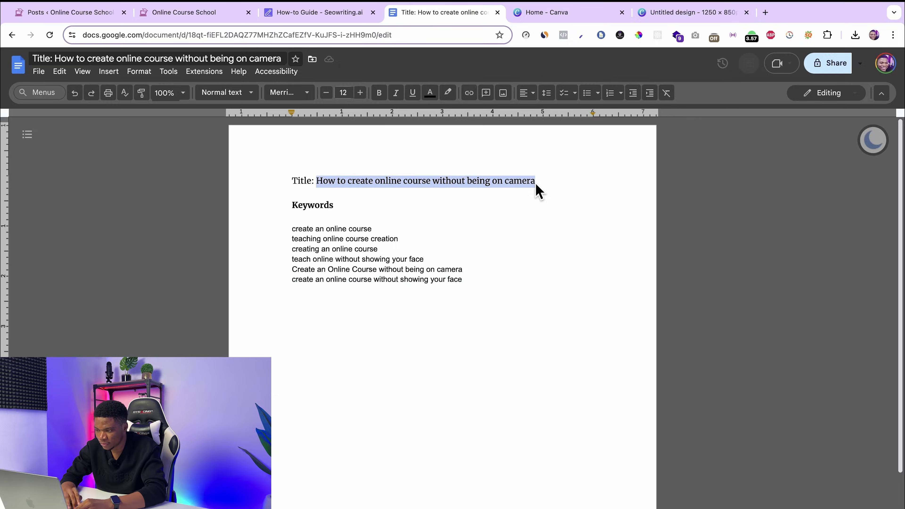
left_click(681, 16)
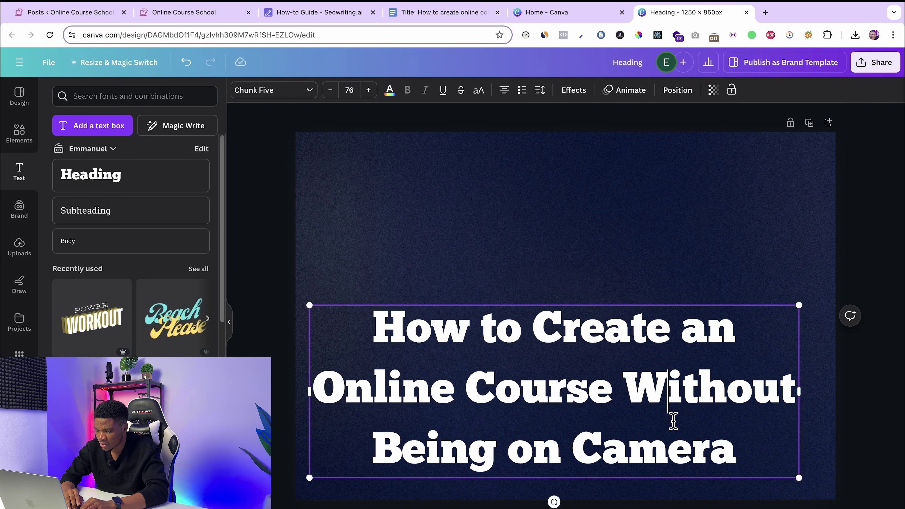
Step: Change the heading's font to Archivo Black and tighten its line spacing
double_click(673, 416)
key("ctrl+a")
left_click(273, 90)
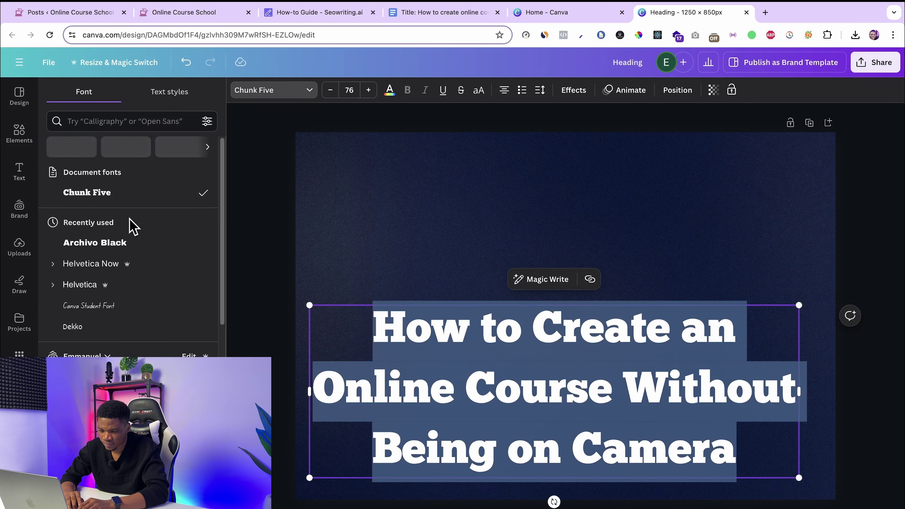
left_click(125, 246)
left_click(540, 90)
left_click_drag(586, 169, 566, 170)
left_click(540, 241)
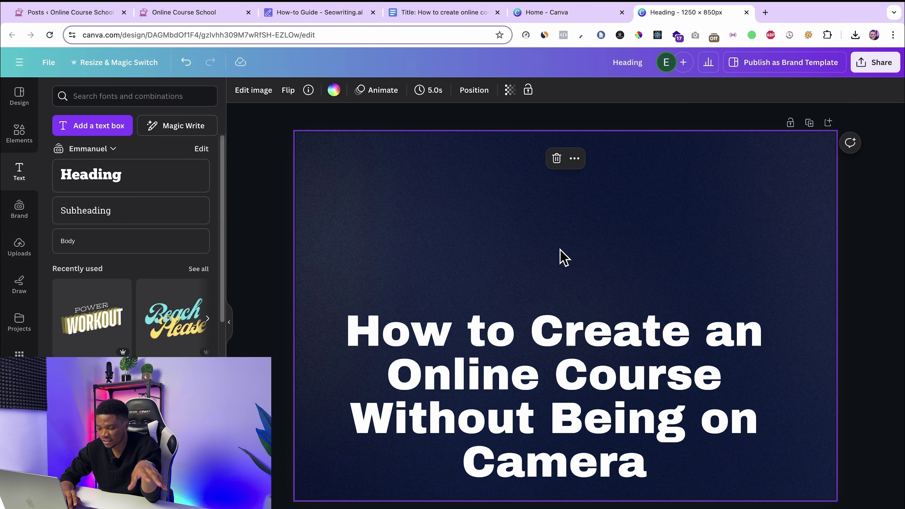
Step: Move the heading up to the centre of the page
left_click(625, 374)
left_click_drag(626, 374, 627, 299)
left_click(338, 214)
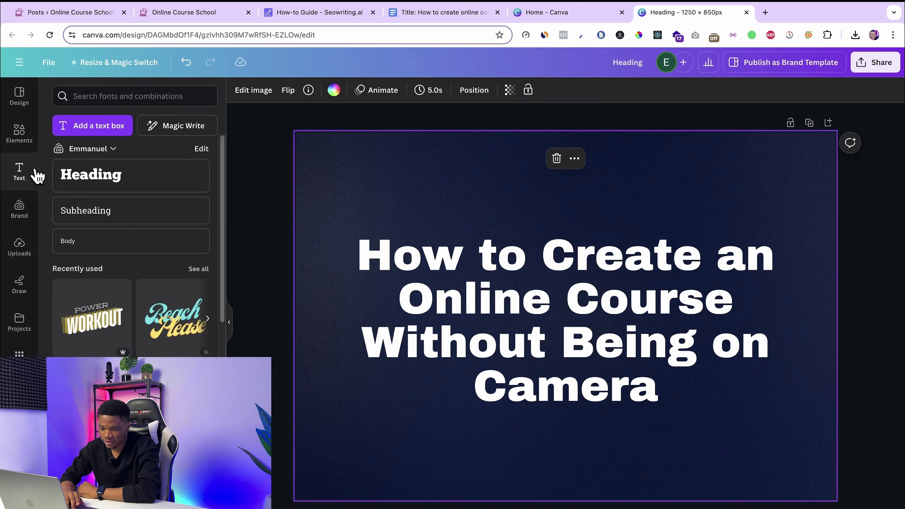
Step: Search the elements for a camera, place the illustrated DSLR graphic in the page's lower-right corner and open the positioning options
left_click(20, 132)
left_click(101, 96)
type("cemra")
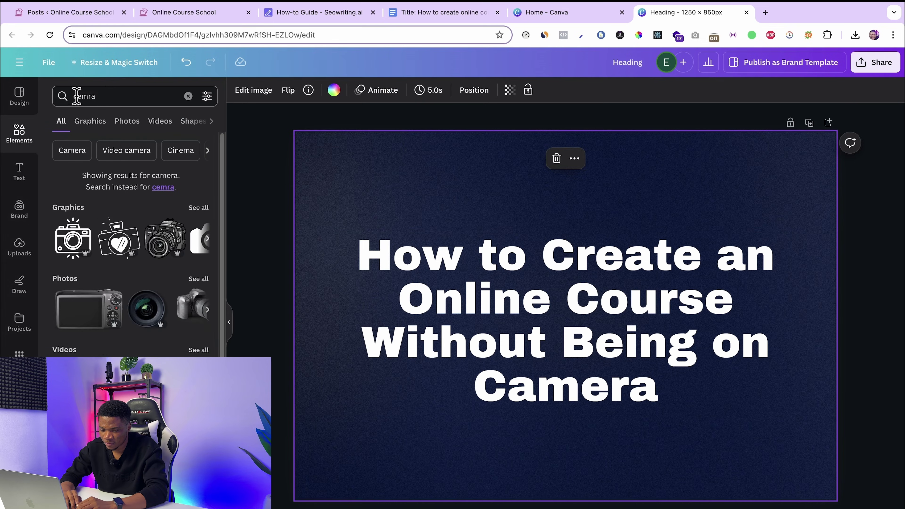
left_click(160, 250)
left_click_drag(556, 318, 701, 425)
left_click(474, 90)
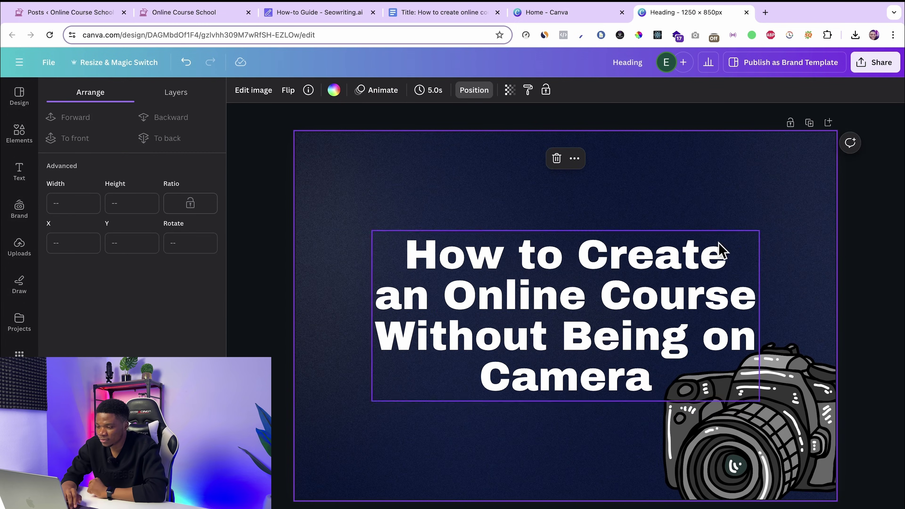
Step: Rename the design "How to Create an Online Course Without Being on Camera" by copying the heading text
left_click(535, 281)
left_click(536, 276)
key("ctrl+c")
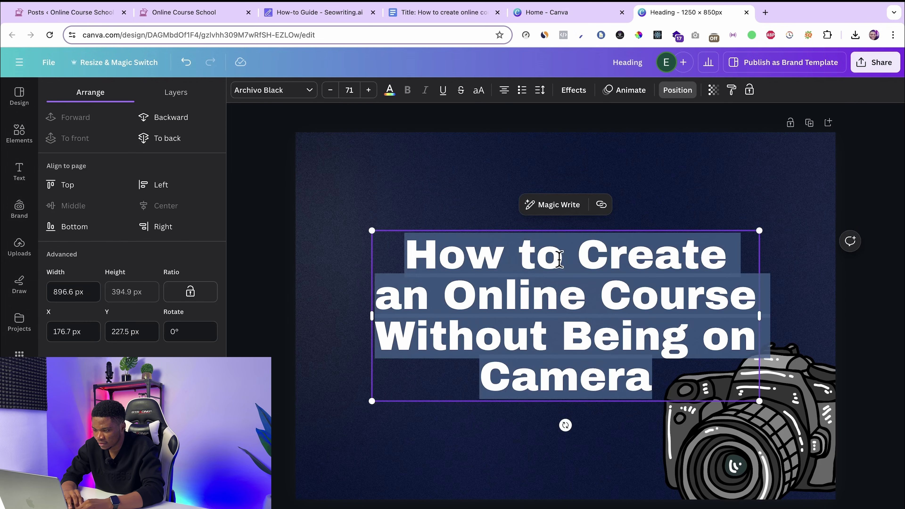
left_click(623, 62)
key("ctrl+v")
left_click(727, 177)
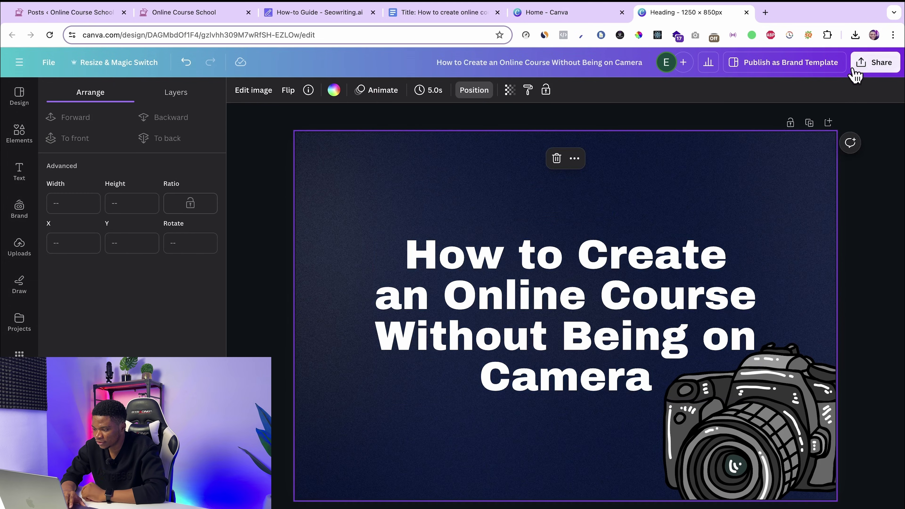
Step: Download the finished featured image design as a PNG
left_click(870, 62)
left_click(740, 335)
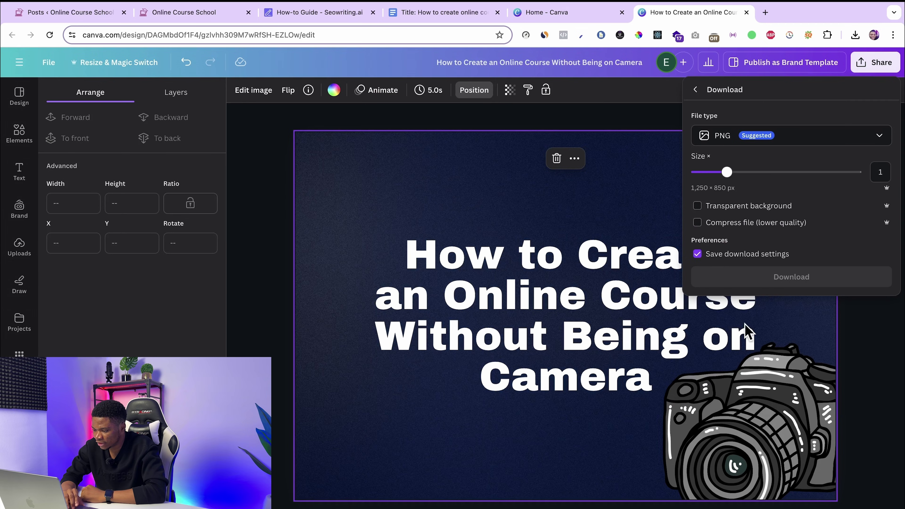
left_click(772, 281)
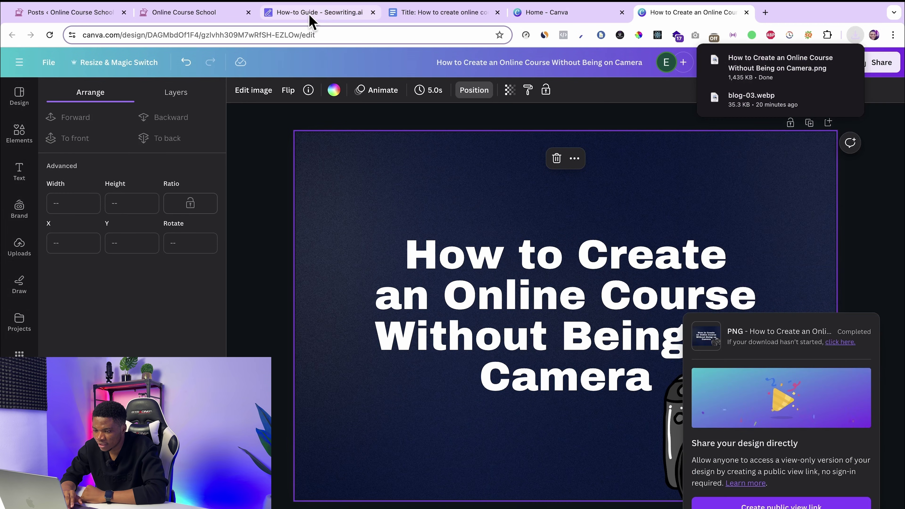
Step: In Seowriting.ai, upload the featured image PNG below the article title with alt text "How to Create an Online Course Without Being on Camera"
left_click(309, 14)
scroll(441, 261, "down", 1)
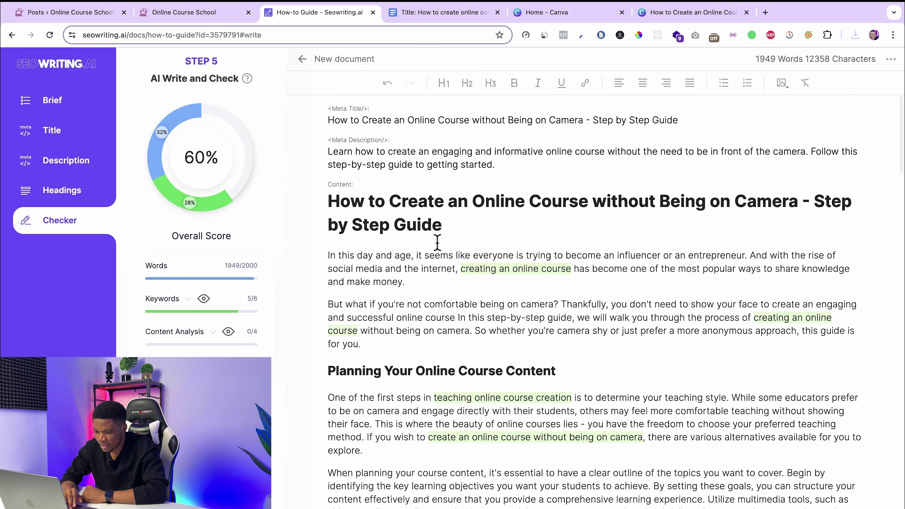
key("Return")
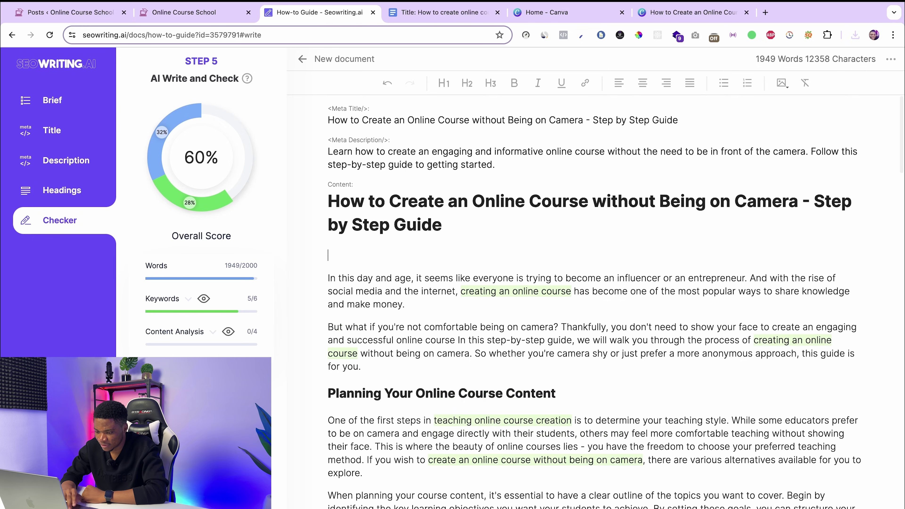
left_click(781, 89)
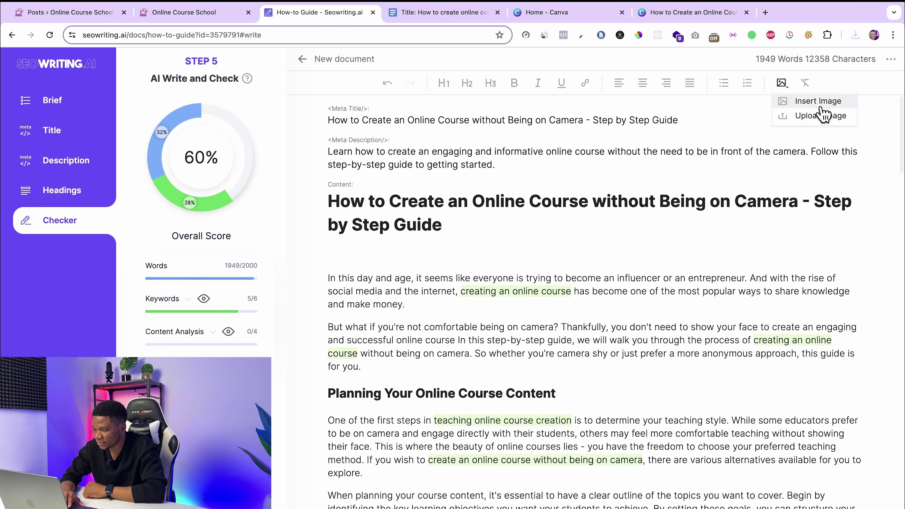
left_click(820, 121)
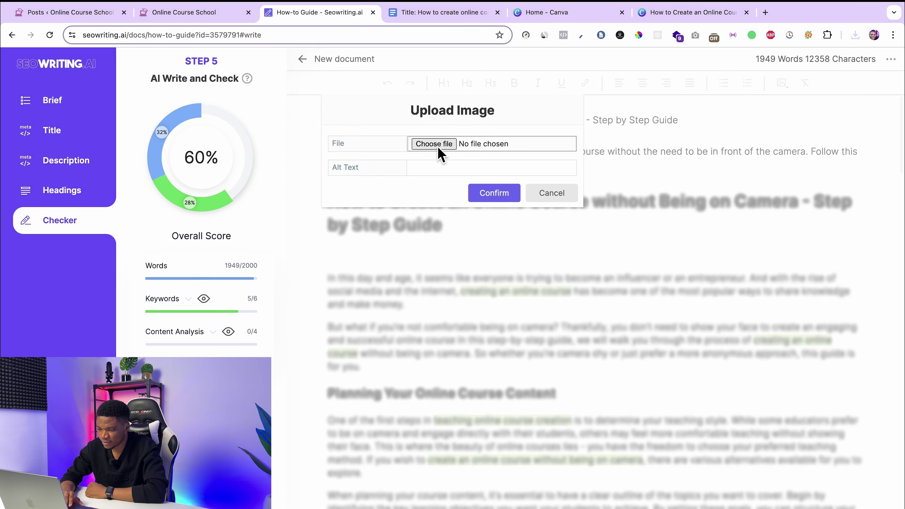
left_click(434, 144)
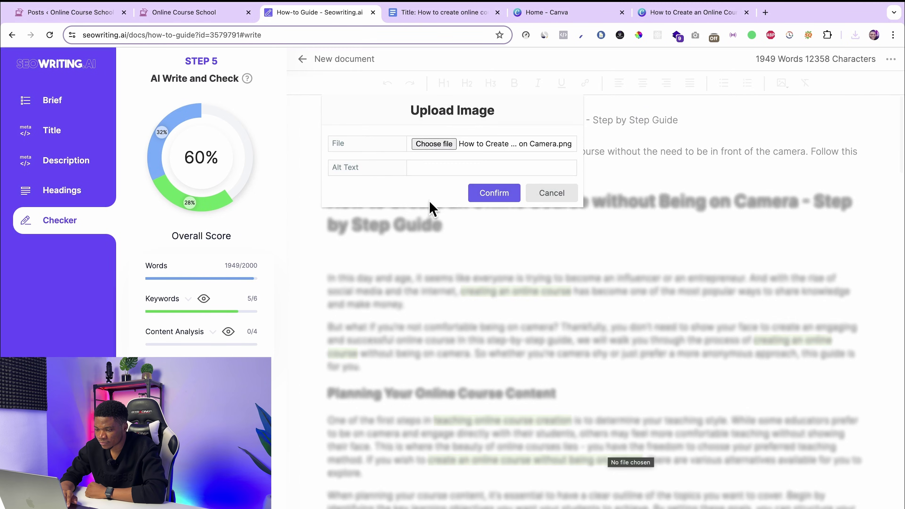
left_click(418, 164)
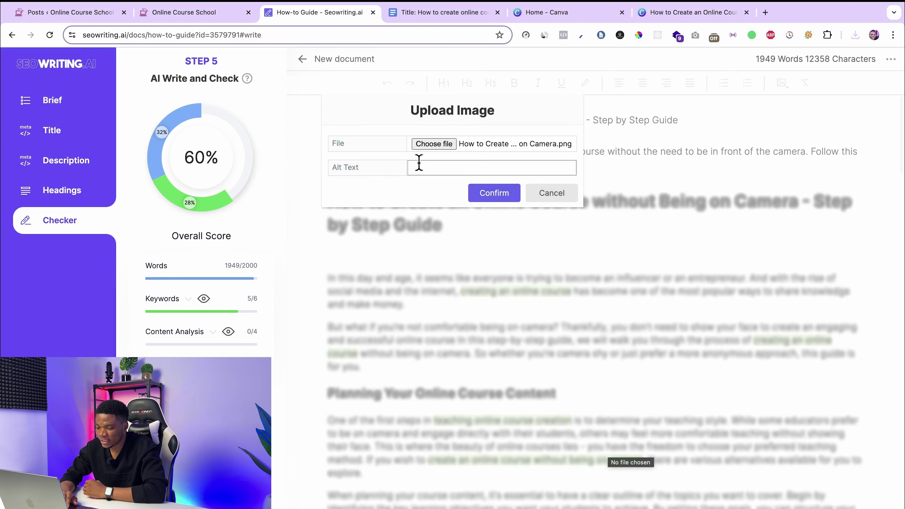
key("ctrl+v")
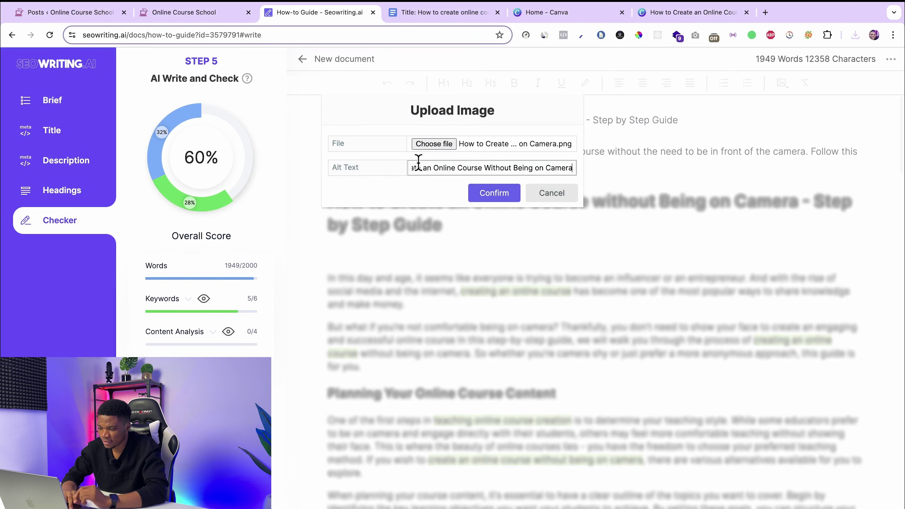
left_click(496, 194)
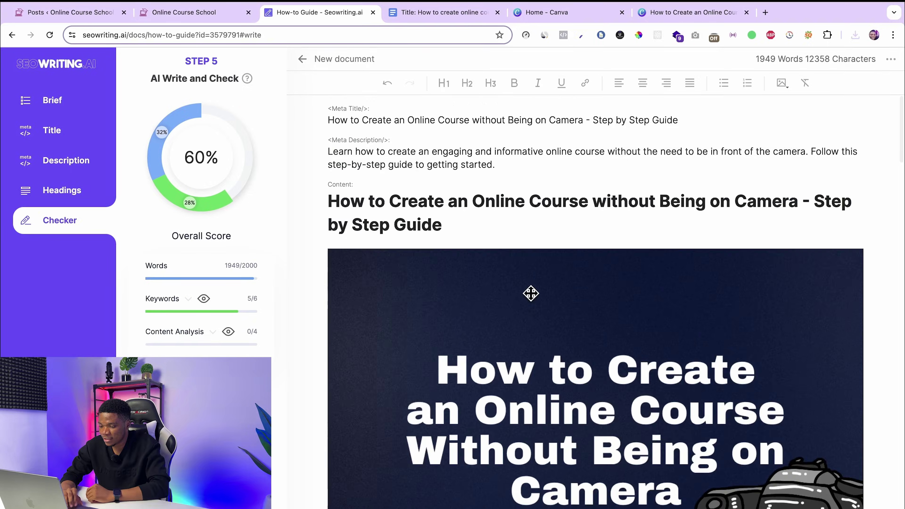
Step: Insert an empty line below the "Planning Your Online Course Content" heading
scroll(530, 293, "down", 5)
scroll(530, 293, "down", 7)
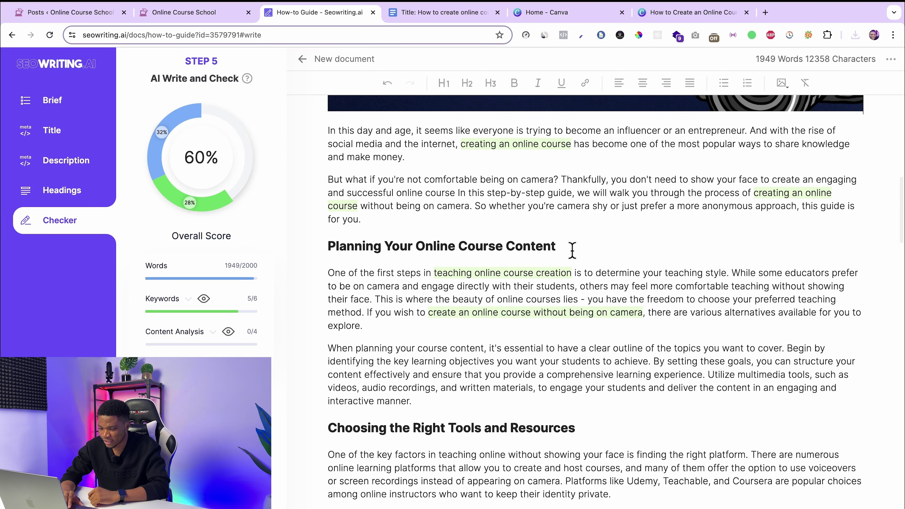
key("Return")
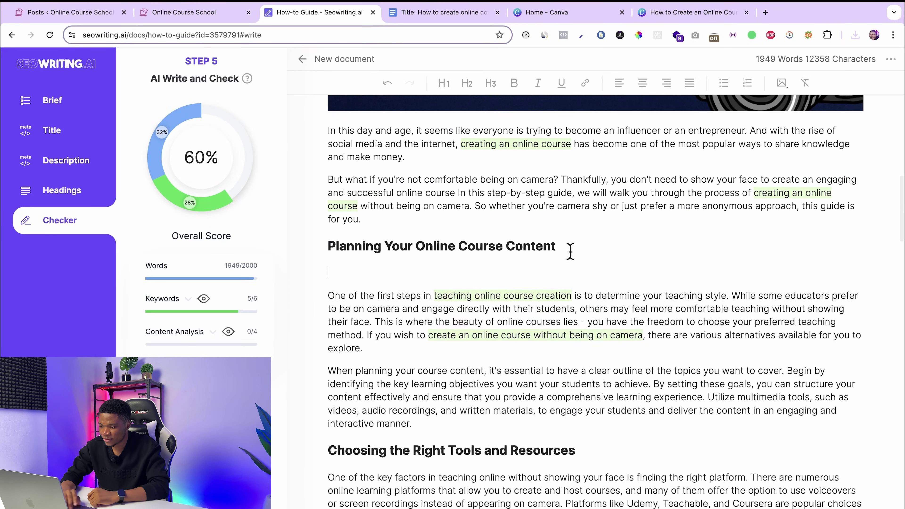
Step: In Canva, search the photos for "online course" and set the desktop computer photo reading "Online Courses" as page 2's background
left_click(700, 14)
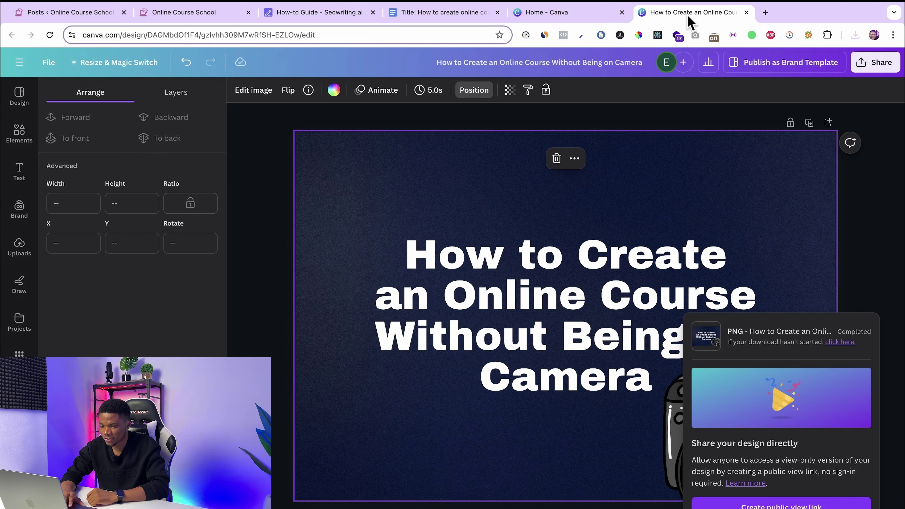
left_click(19, 133)
left_click(105, 96)
type("on")
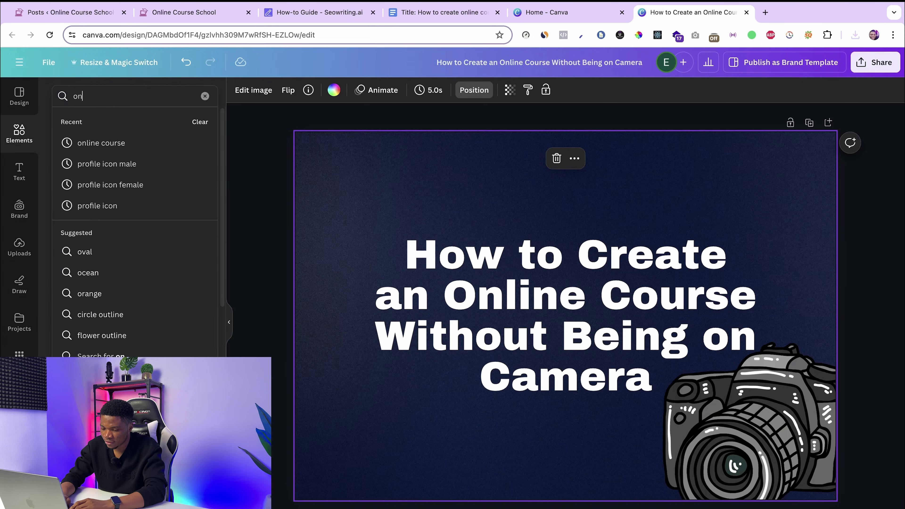
type("line course")
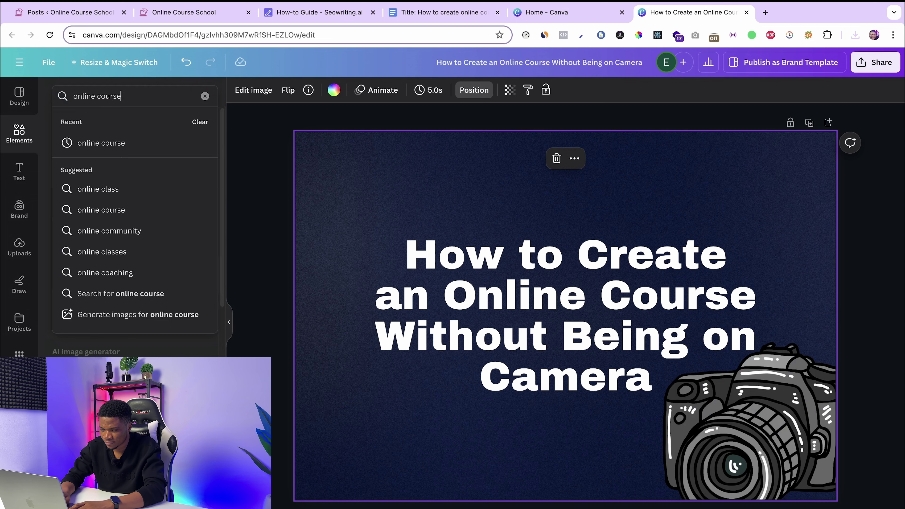
key("Return")
left_click(170, 252)
right_click(484, 319)
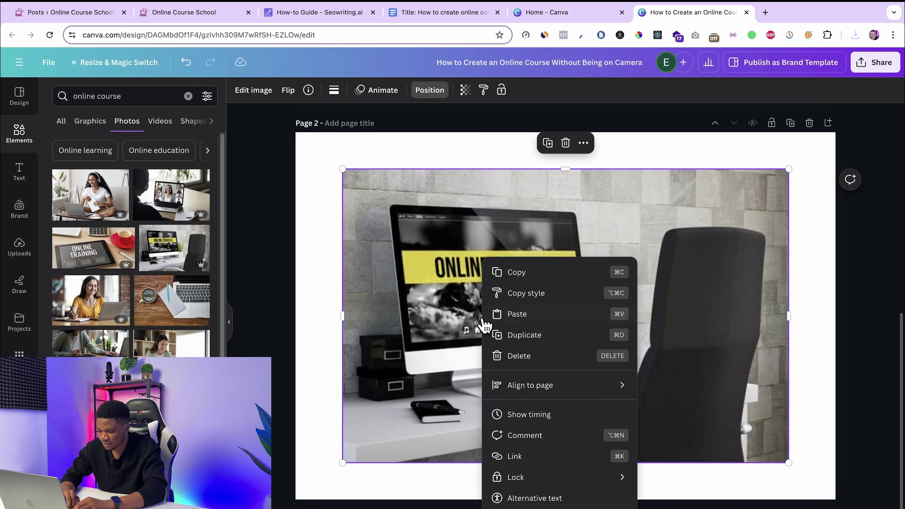
left_click(535, 506)
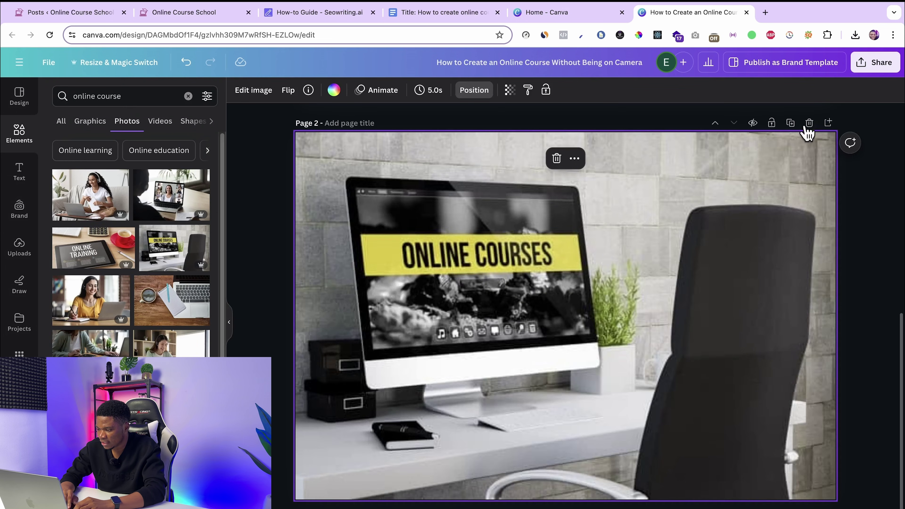
Step: Download only page 2 of the design as a PNG
left_click(890, 66)
left_click(724, 340)
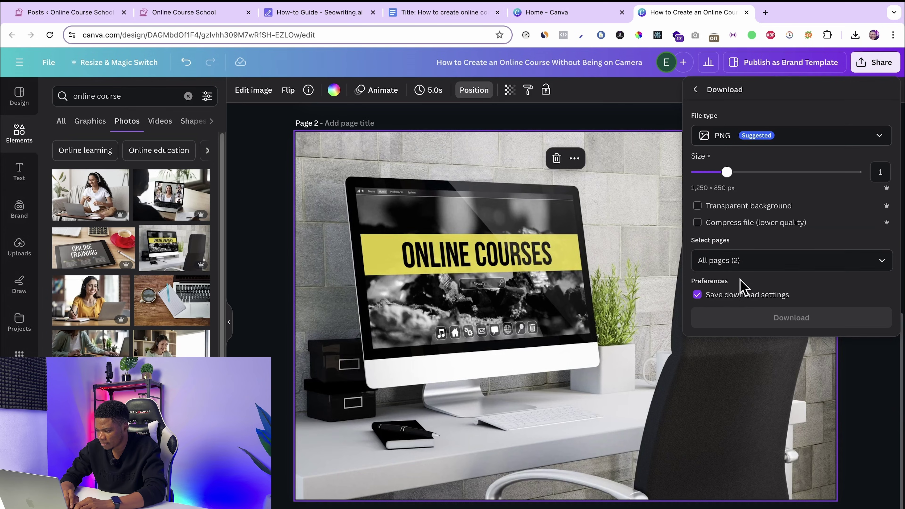
left_click(766, 260)
left_click(747, 290)
left_click(784, 388)
left_click(777, 322)
Step: In Seowriting.ai, upload "How to Create an Online Course Without Being on Camera (1).png" below the "Planning Your Online Course Content" heading
key("super+3")
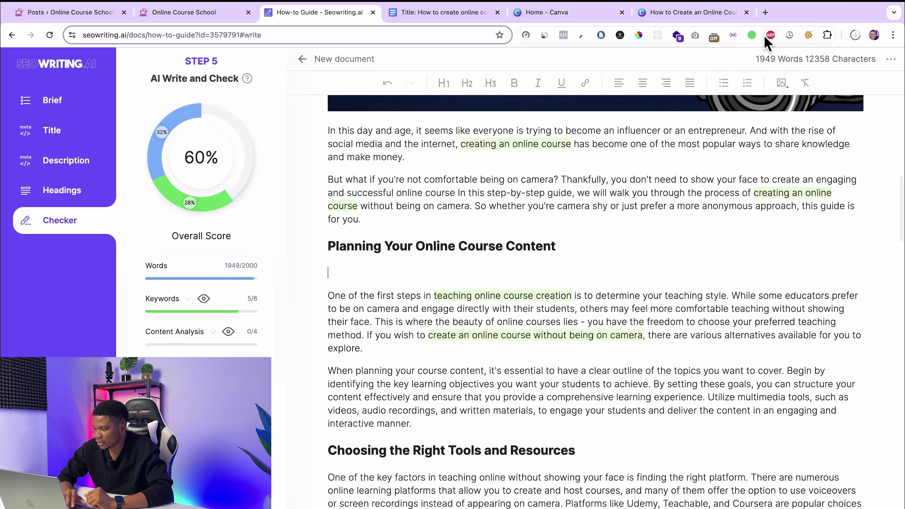
left_click(782, 83)
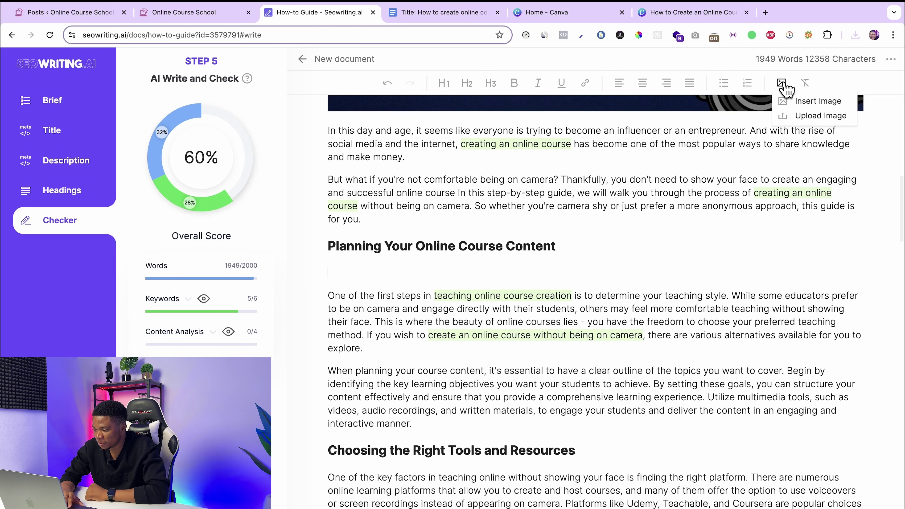
left_click(807, 122)
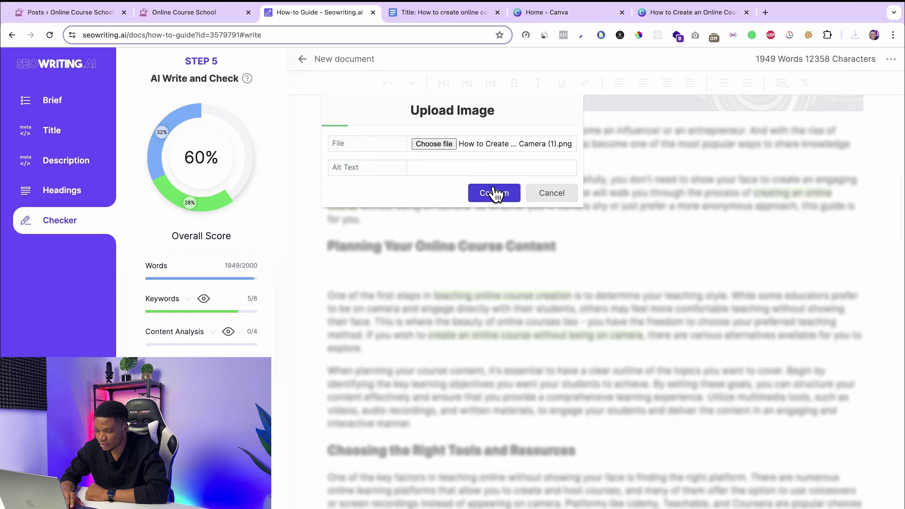
left_click(495, 193)
Step: Search Google Images in a new browser tab for "How to create online course without being on camera"
scroll(715, 351, "down", 5)
scroll(715, 353, "down", 4)
scroll(715, 352, "down", 15)
scroll(715, 353, "down", 5)
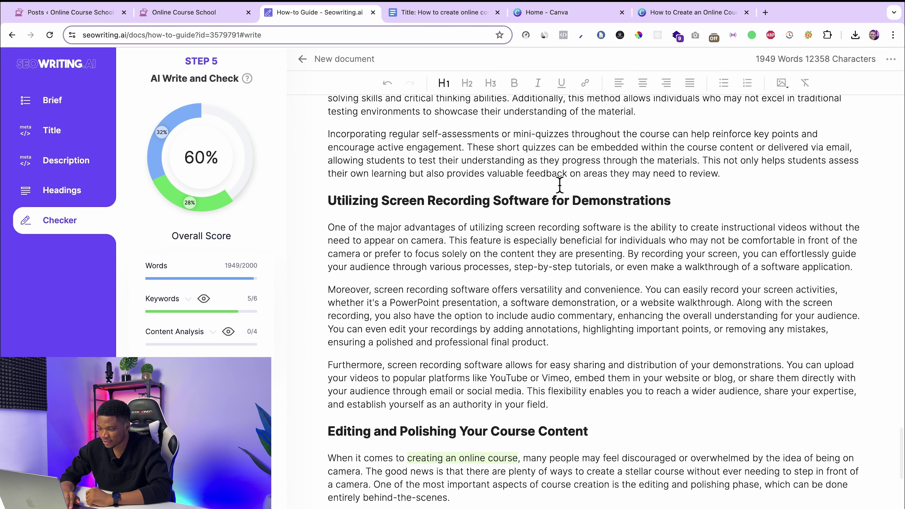
left_click(765, 13)
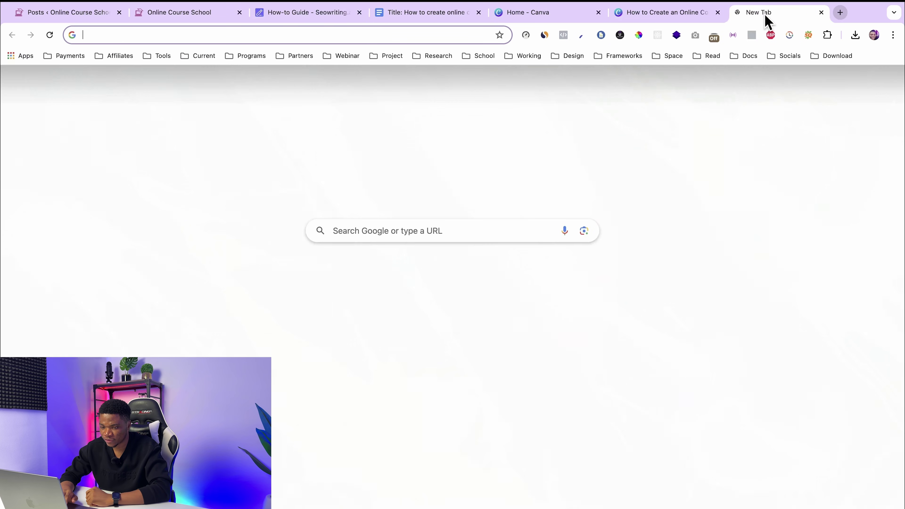
type("How to create online course without being on camera")
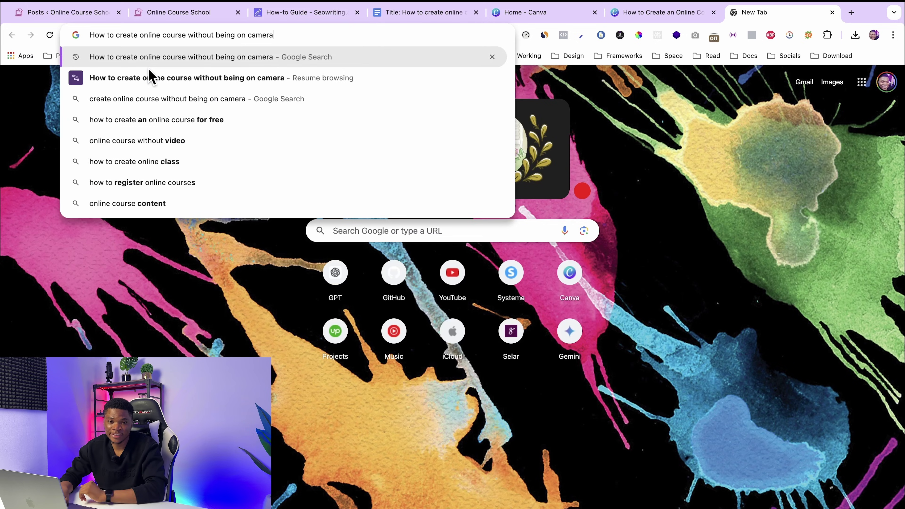
key("Return")
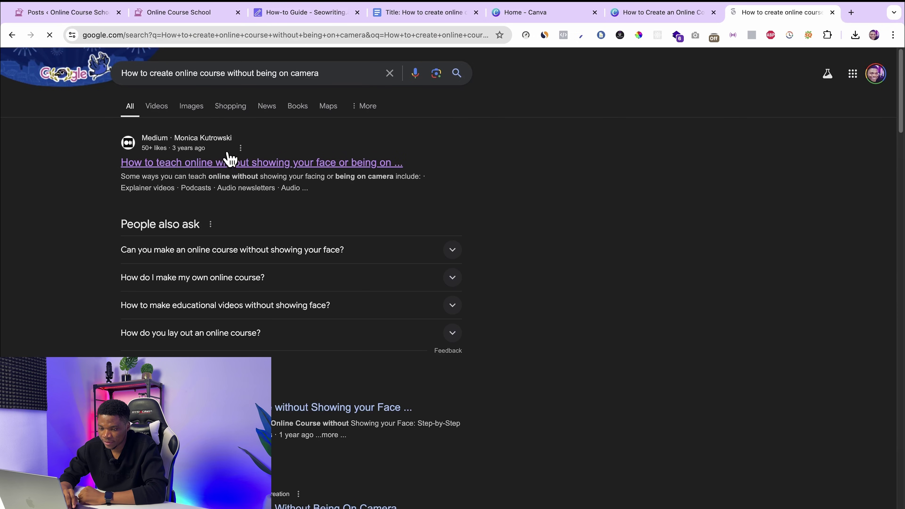
left_click(190, 107)
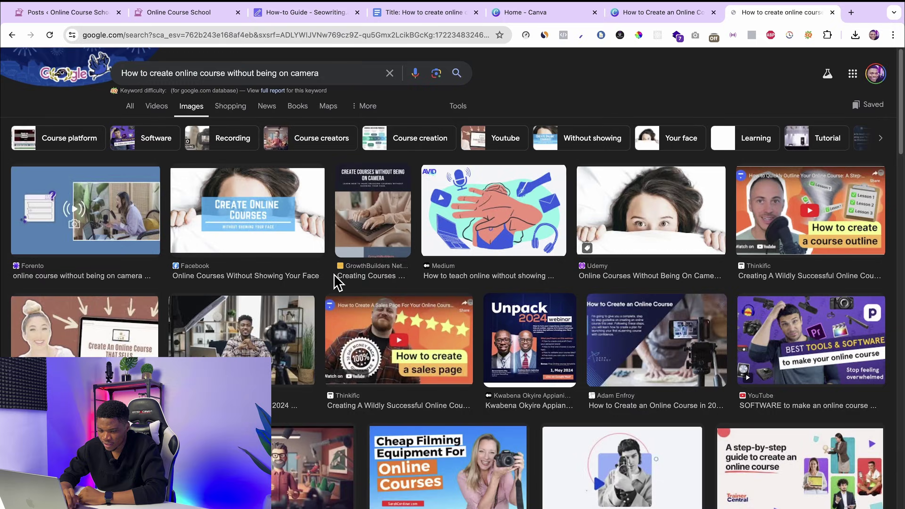
Step: Find the flat-lay picture of camera gear titled "Best Online Course Creation Tools In 2024" and copy its image address
scroll(335, 280, "down", 3)
scroll(335, 281, "down", 3)
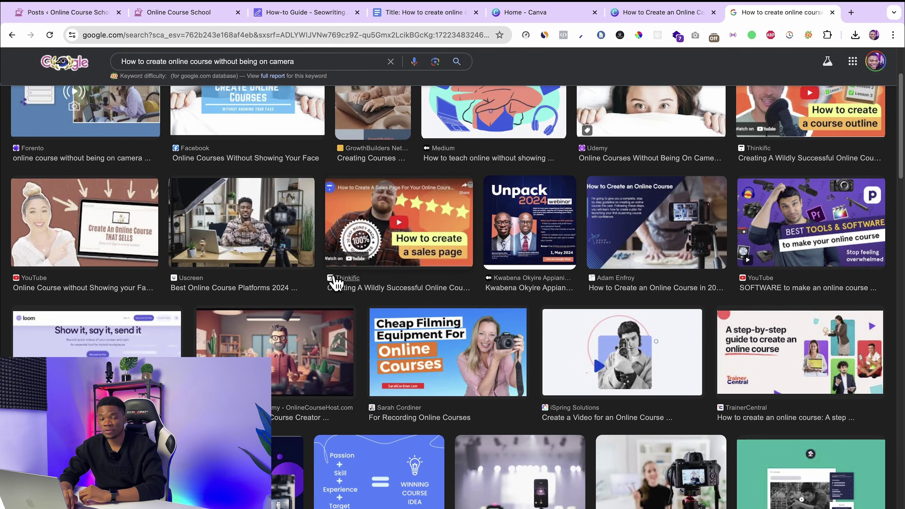
scroll(370, 305, "down", 8)
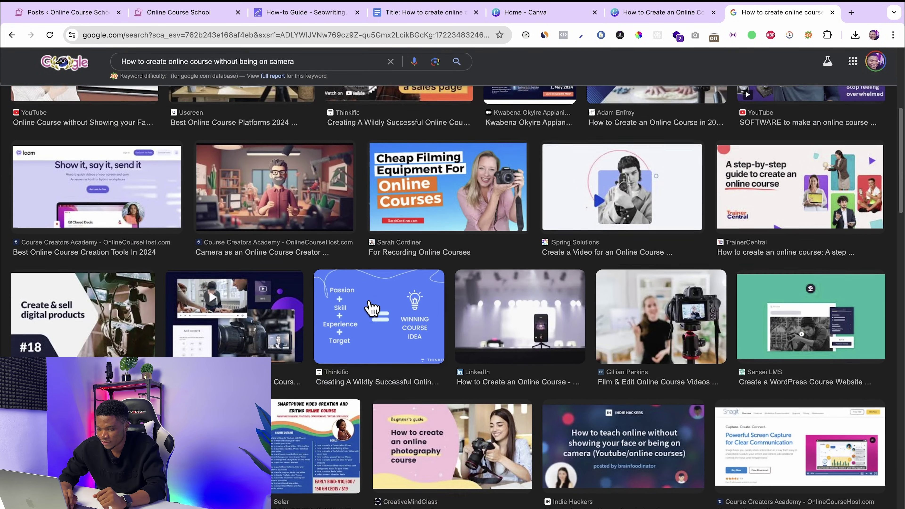
scroll(372, 307, "down", 15)
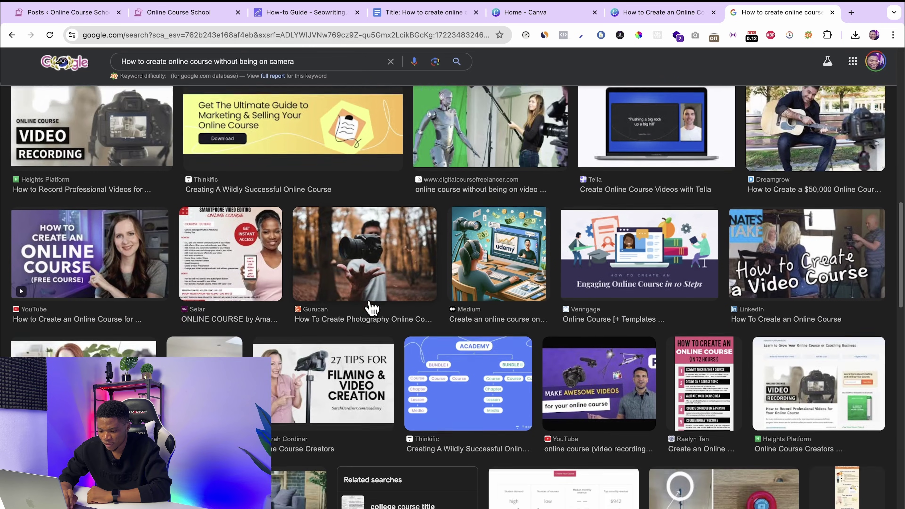
scroll(395, 316, "down", 2)
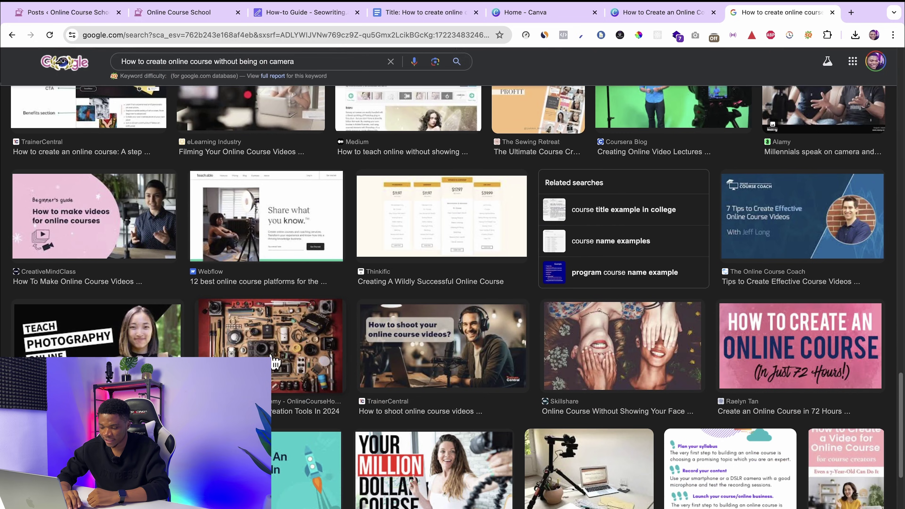
left_click(259, 353)
right_click(717, 239)
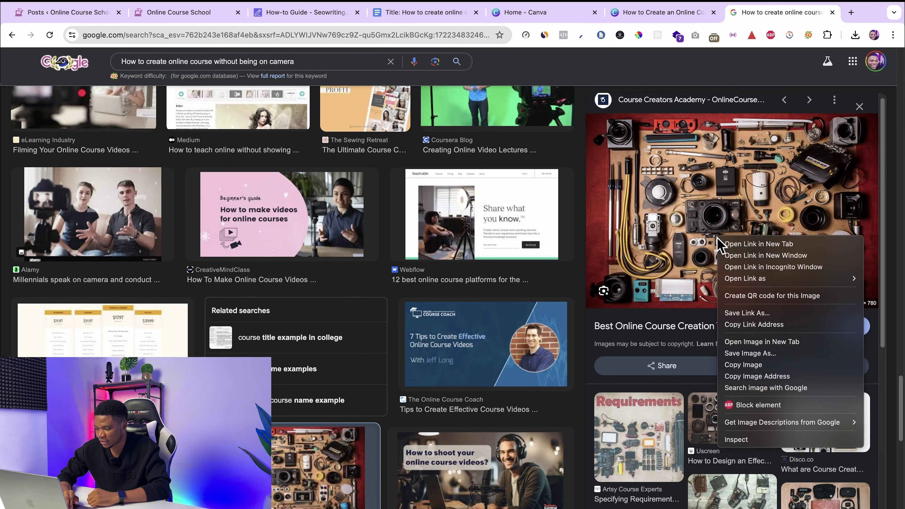
left_click(781, 379)
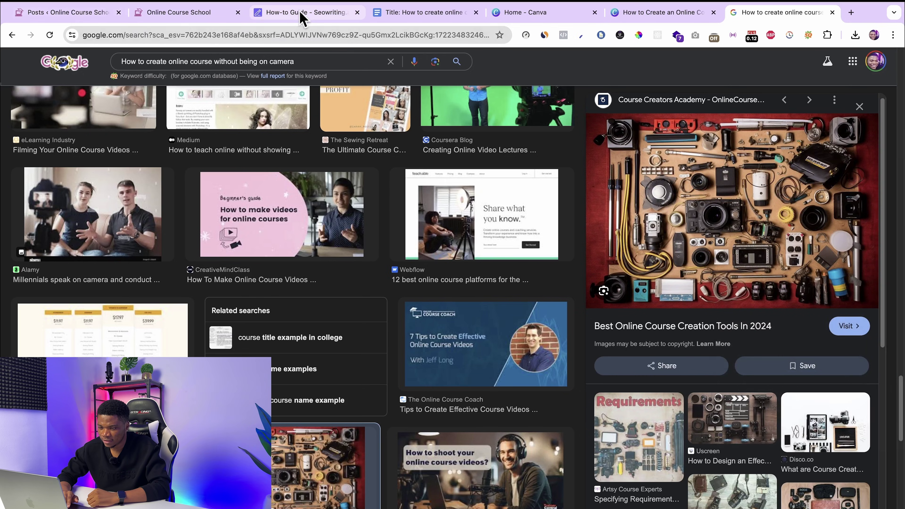
Step: In Seowriting.ai, insert the image from the copied URL on a new line below the "Utilizing Screen Recording Software for Demonstrations" heading
left_click(302, 14)
scroll(496, 290, "down", 2)
scroll(496, 289, "up", 2)
left_click(673, 183)
key("Return")
left_click(781, 83)
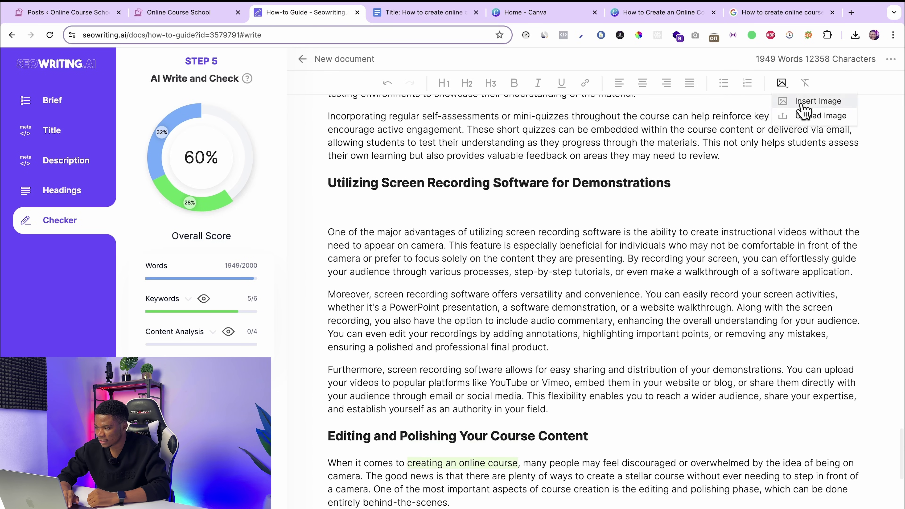
left_click(816, 101)
key("super+v")
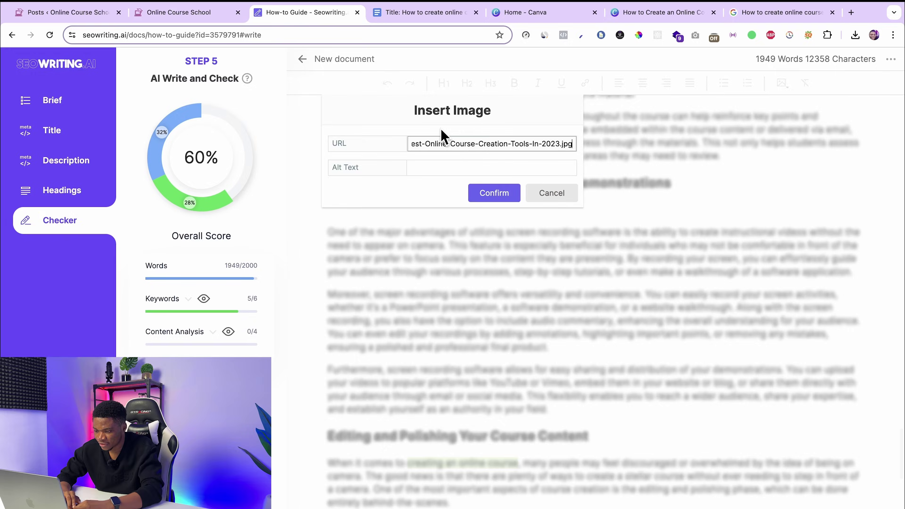
left_click(492, 196)
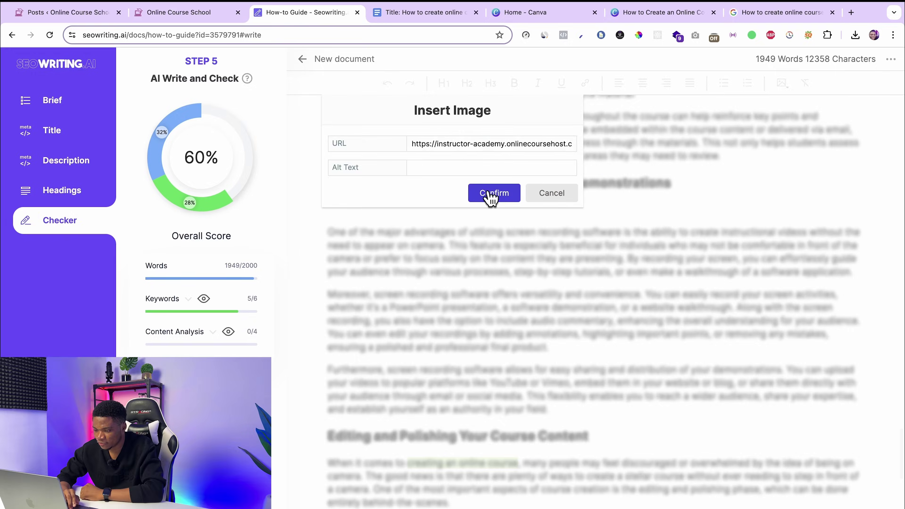
Step: Review the whole article, checking its sections and inserted images from the conclusion back up to the meta title
scroll(553, 312, "down", 15)
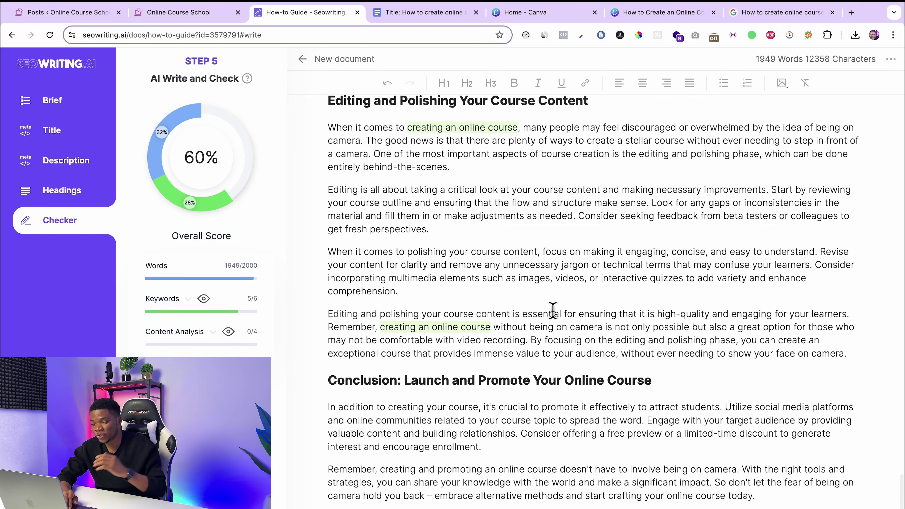
scroll(448, 198, "up", 3)
left_click_drag(408, 244, 584, 253)
scroll(592, 320, "up", 10)
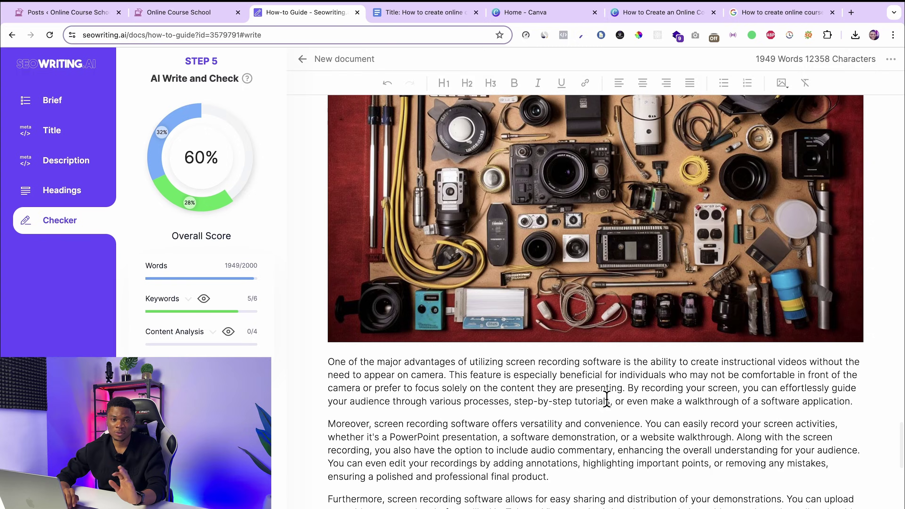
scroll(608, 380, "down", 10)
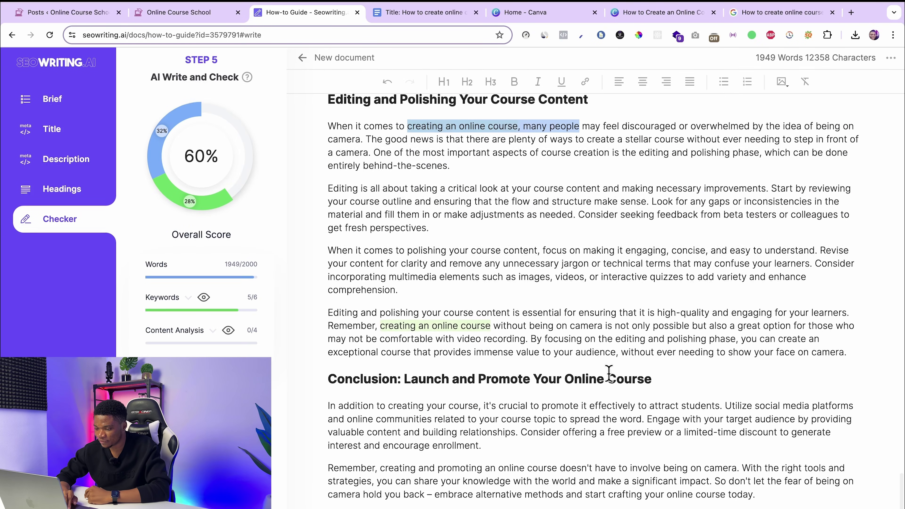
scroll(612, 352, "up", 10)
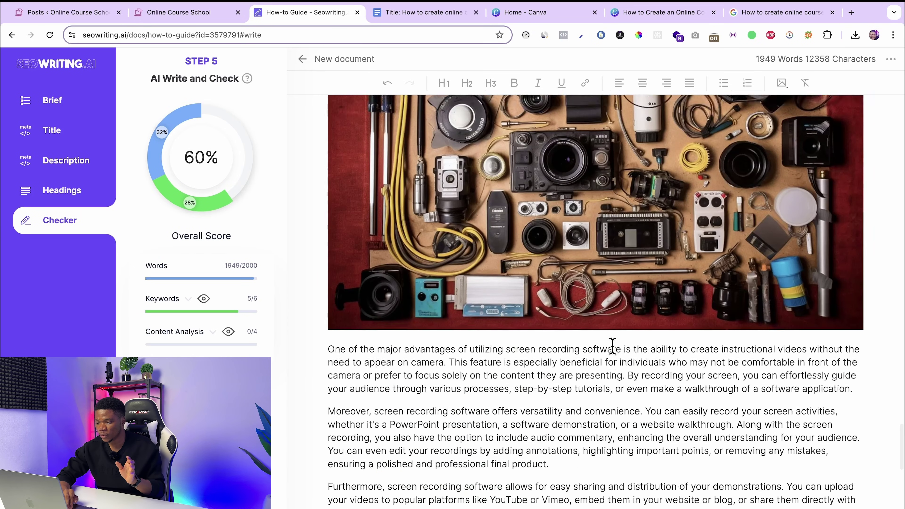
scroll(613, 347, "up", 15)
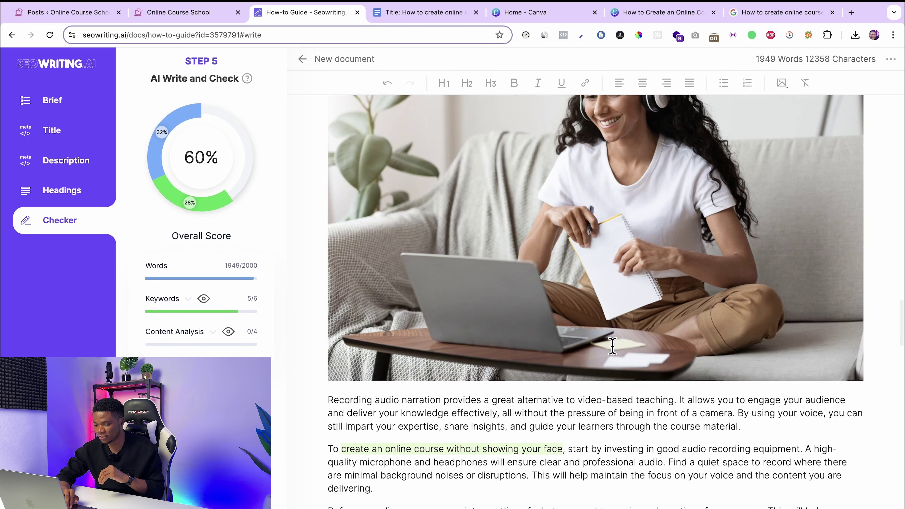
scroll(613, 348, "up", 12)
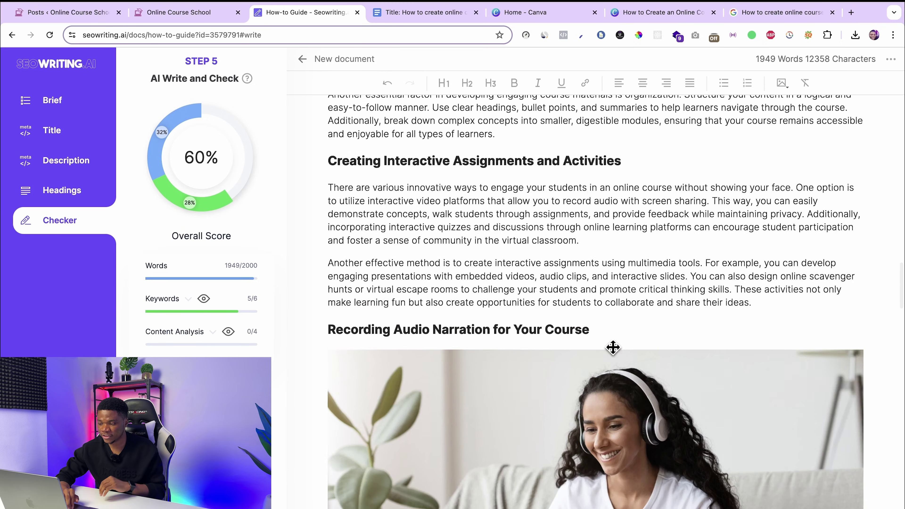
scroll(612, 346, "up", 20)
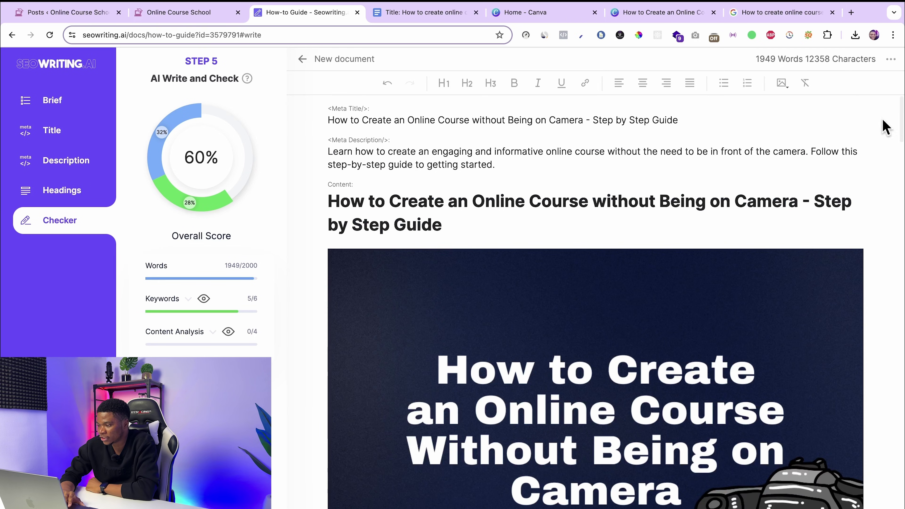
Step: Try to publish the article to WordPress
left_click(892, 59)
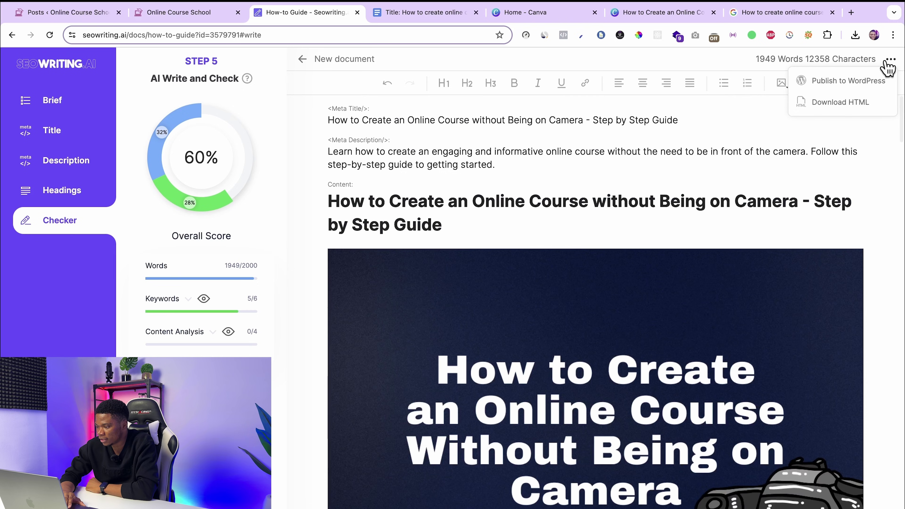
left_click(836, 85)
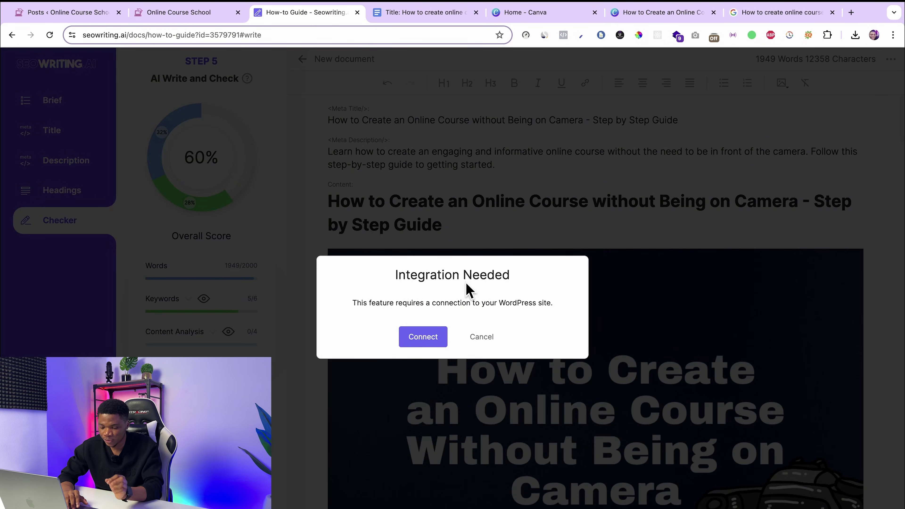
Step: In the WordPress admin, search the plugin directory for "SEOWriting", then install and activate that plugin
left_click(73, 13)
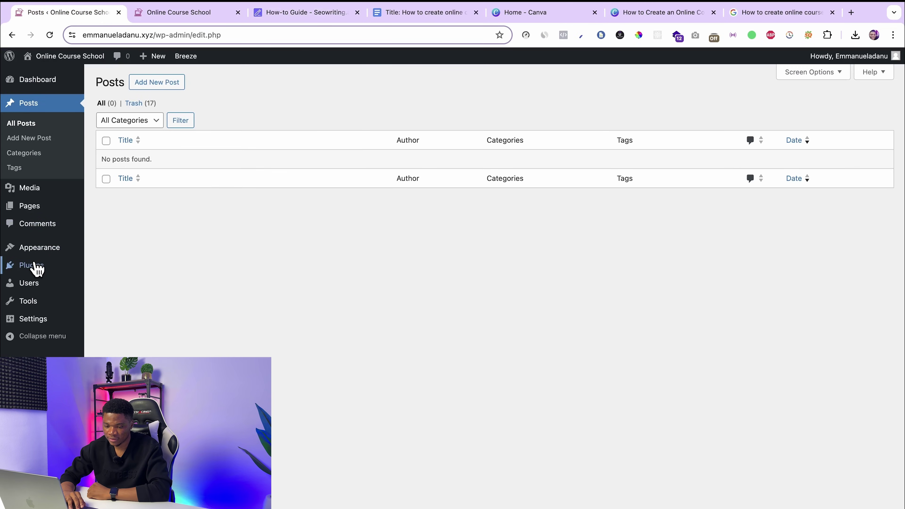
mouse_move(37, 269)
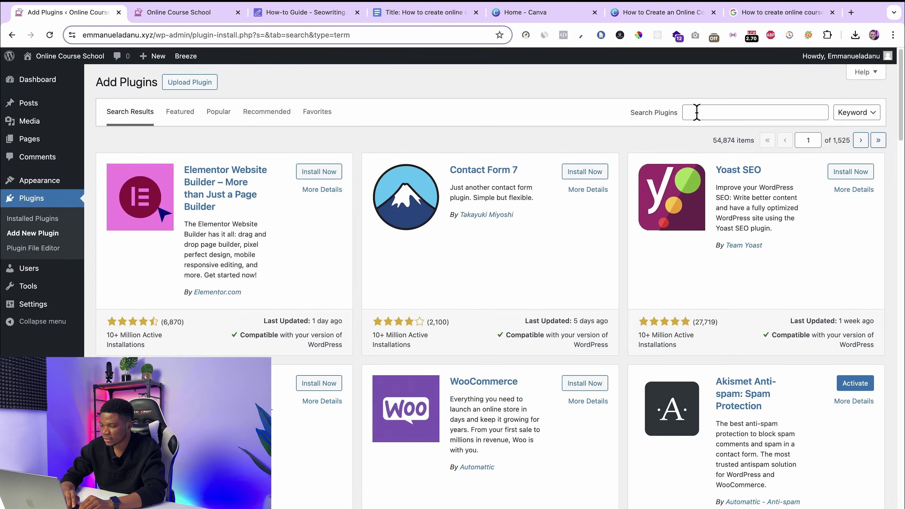
left_click(691, 111)
type("SEO")
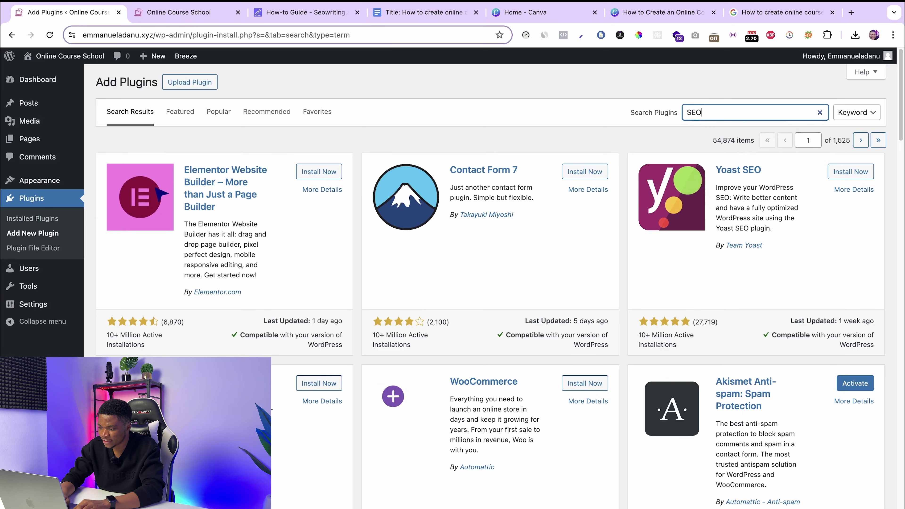
type("Writing")
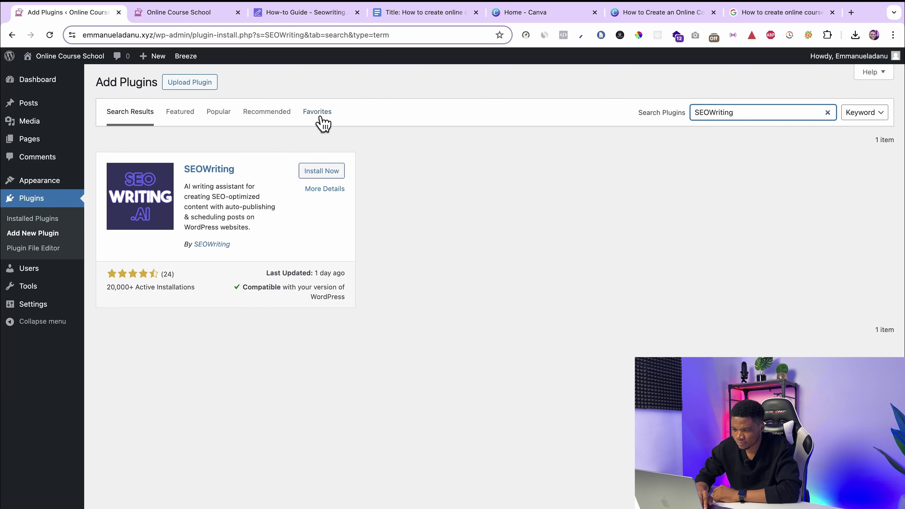
left_click(313, 174)
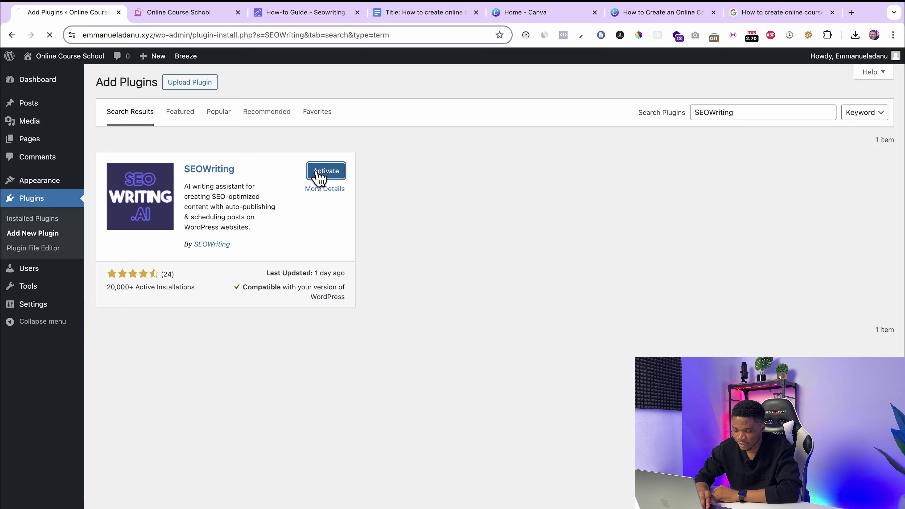
Step: Connect the site to Seowriting.ai from the SEOWriting plugin's settings, then return to the article and dismiss the integration prompt
mouse_move(40, 309)
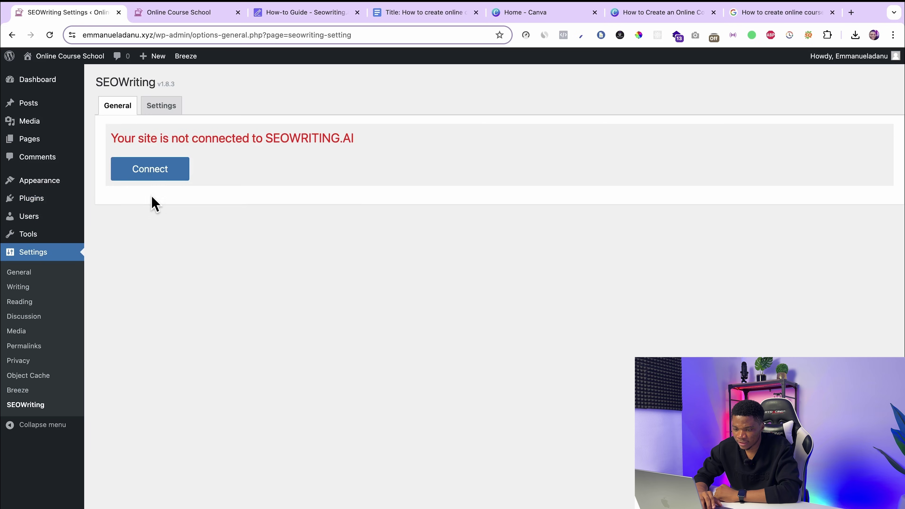
left_click(149, 174)
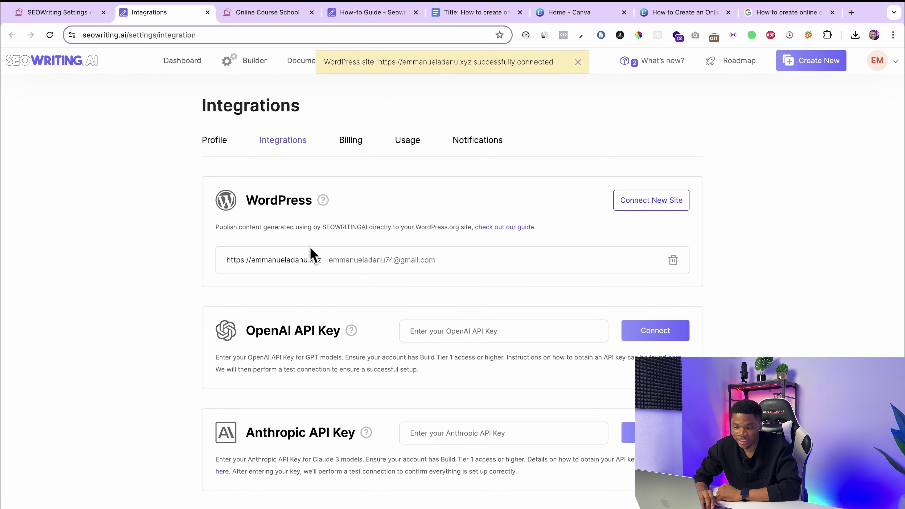
left_click(379, 16)
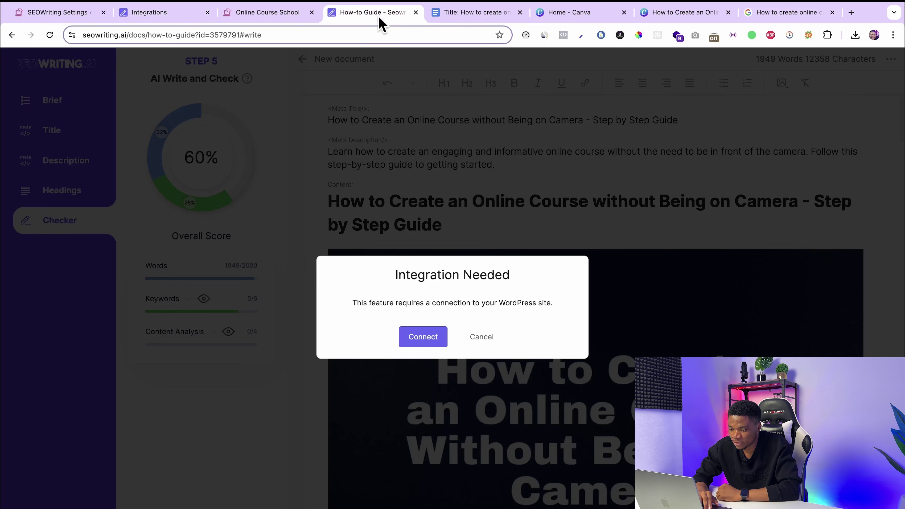
left_click(483, 339)
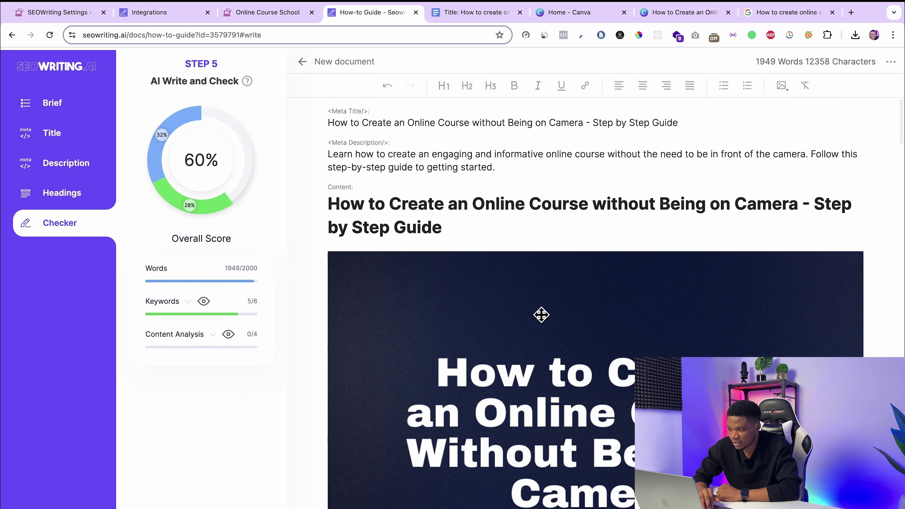
Step: Publish the article to the connected WordPress site in the General category, with a title-based URL and the meta description added to the excerpt field
left_click(891, 60)
left_click(844, 82)
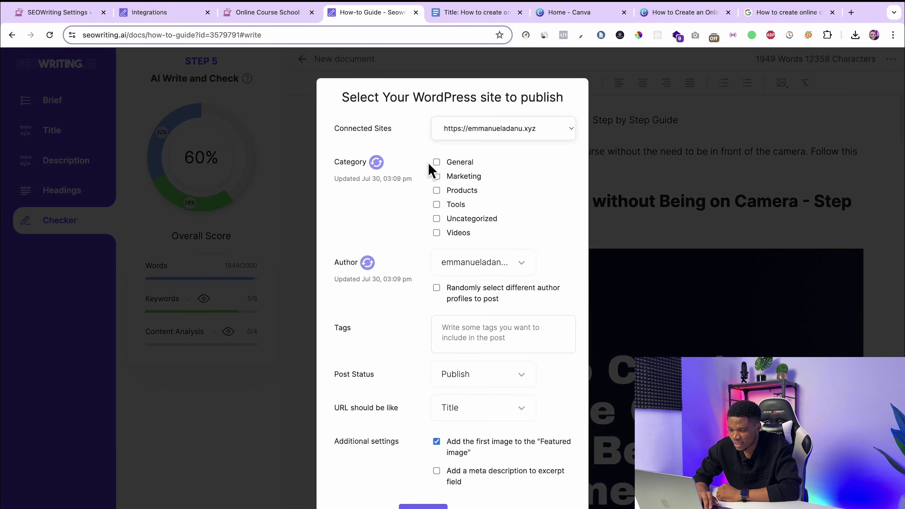
left_click(519, 136)
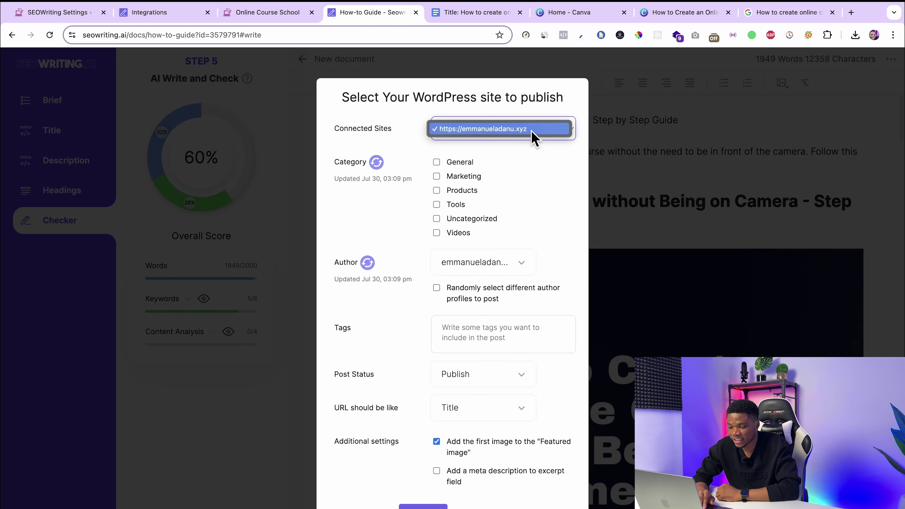
left_click(534, 167)
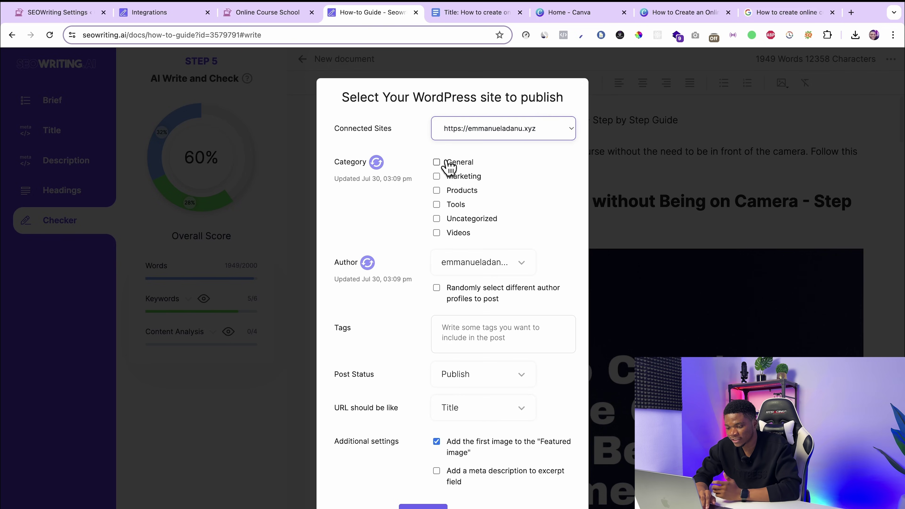
left_click(437, 162)
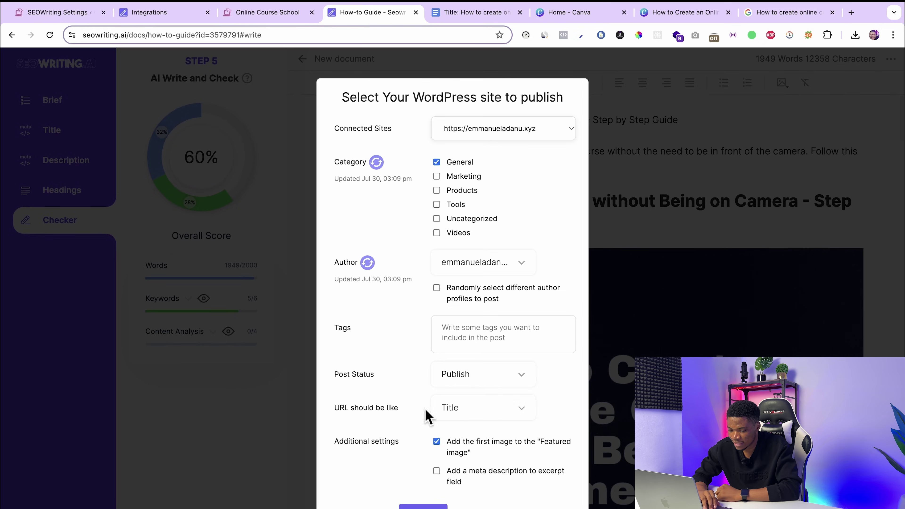
left_click(463, 415)
left_click(471, 440)
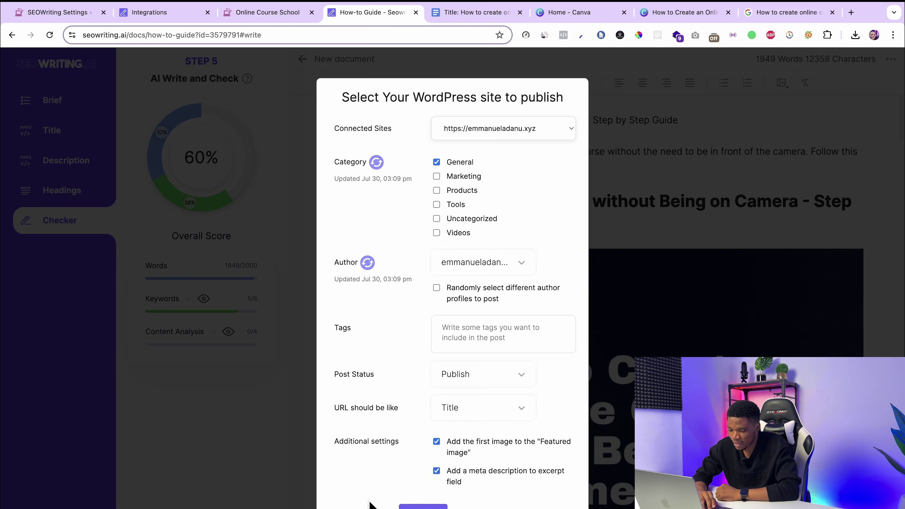
left_click(429, 507)
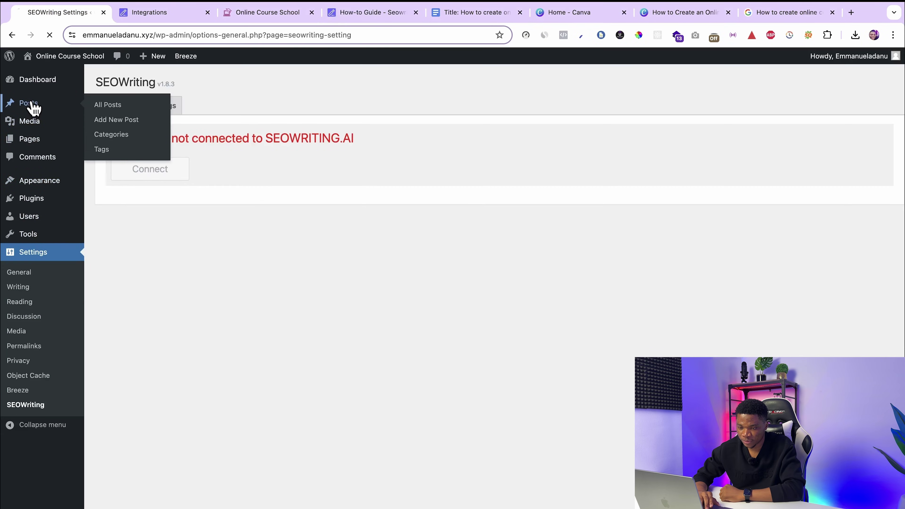
Step: Check the published article in the WordPress posts list and on the reloaded blog homepage
left_click(34, 108)
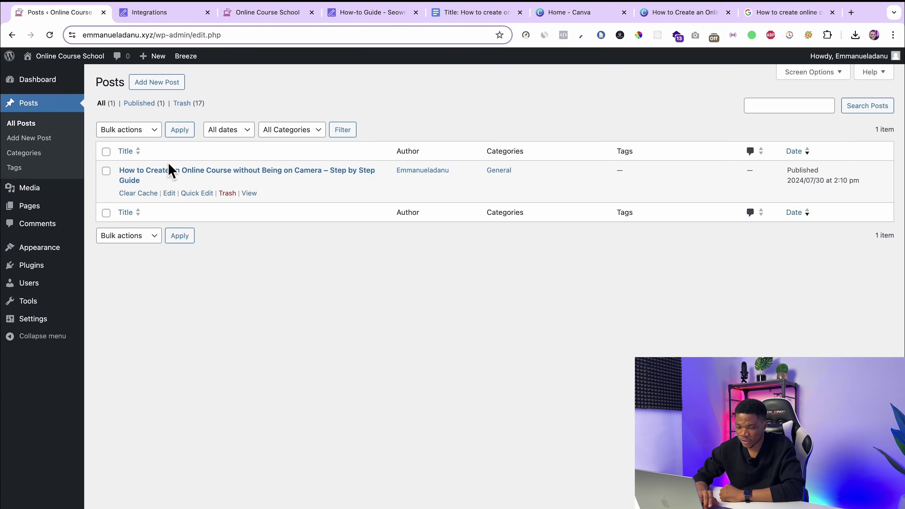
left_click(258, 13)
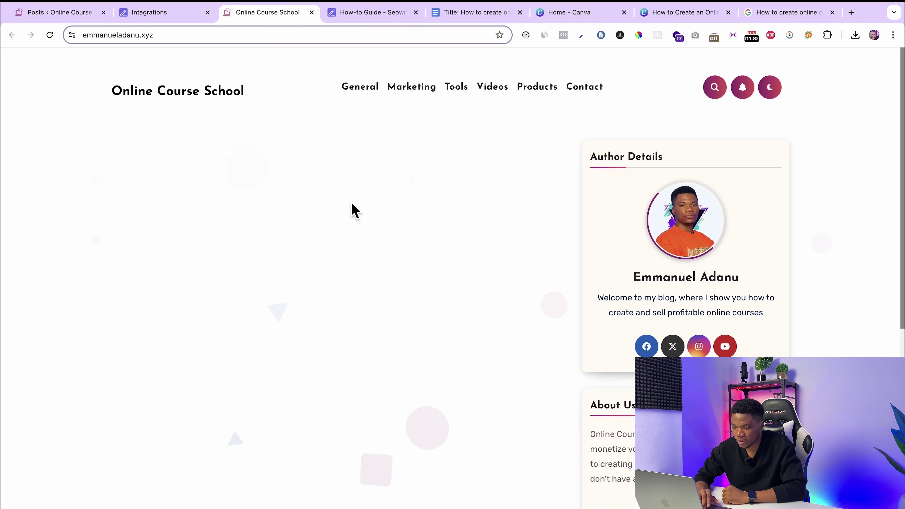
left_click(46, 36)
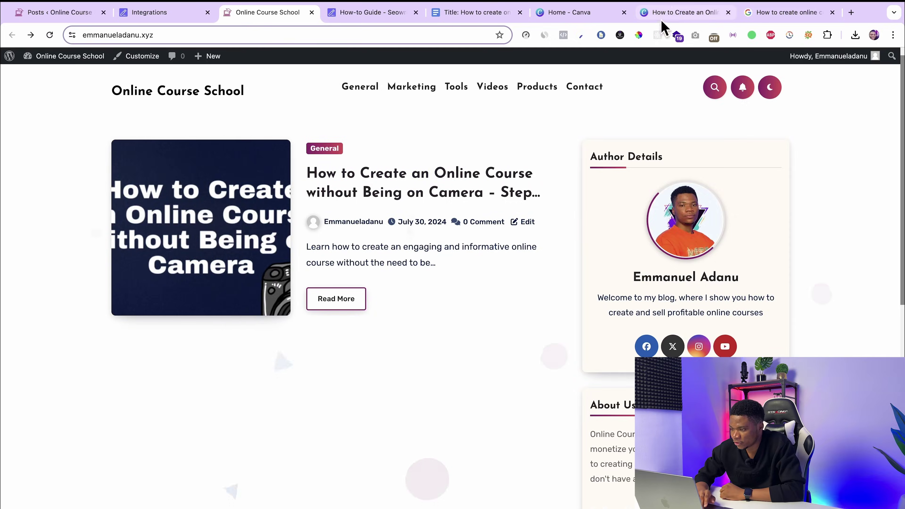
Step: In Canva, duplicate page 1 of the "How to Create an Online Course Without Being on Camera" design and delete the title text from the copy
left_click(666, 12)
scroll(693, 206, "up", 5)
left_click(759, 164)
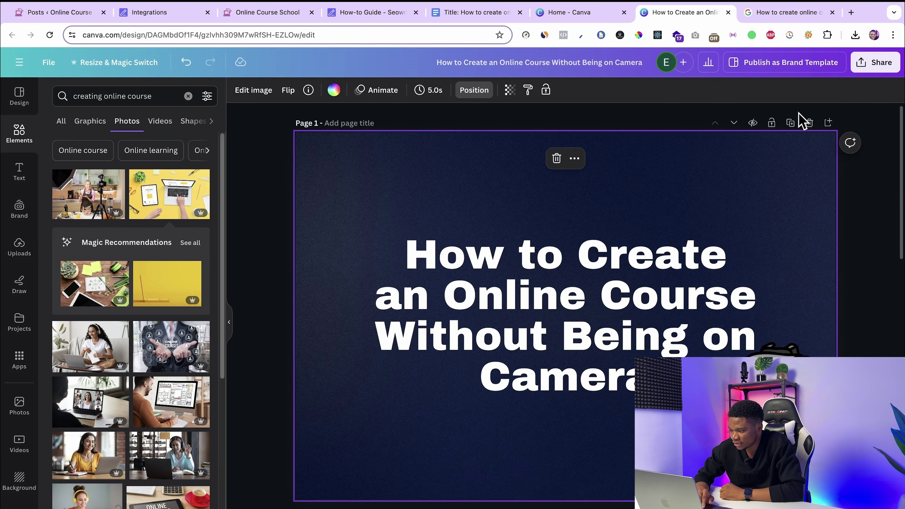
left_click(790, 122)
left_click(570, 318)
key("BackSpace")
Step: Move the camera graphic to the middle of page 2 and enlarge it slightly
left_click_drag(742, 406, 532, 313)
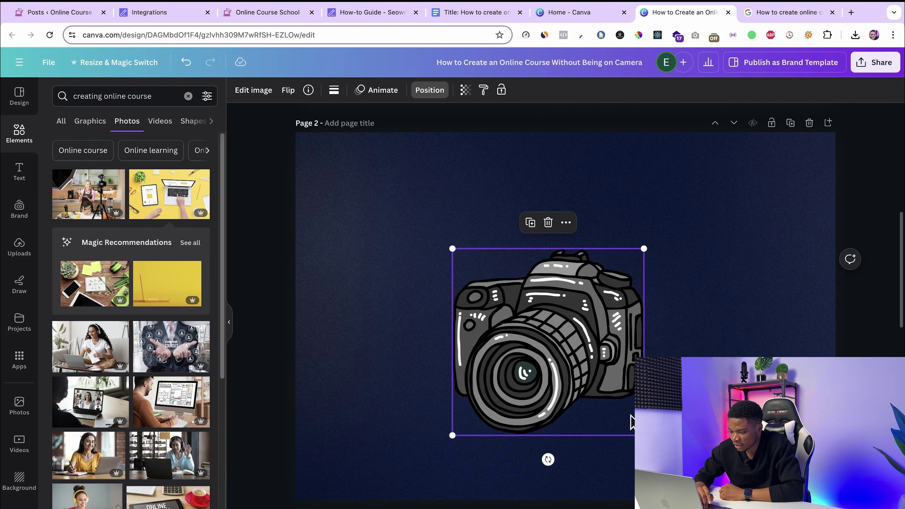
left_click_drag(644, 435, 652, 441)
left_click_drag(589, 399, 595, 371)
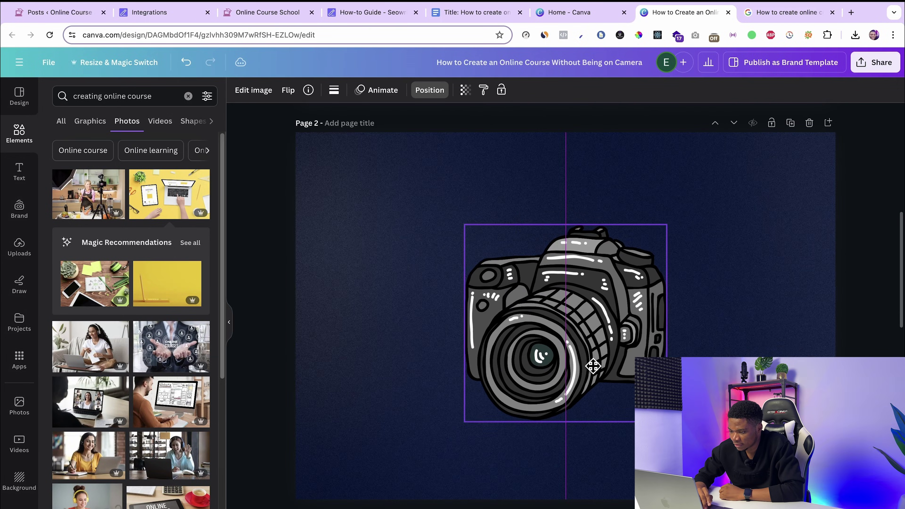
left_click(421, 154)
Step: Download only page 2 of the design as a PNG
left_click(875, 62)
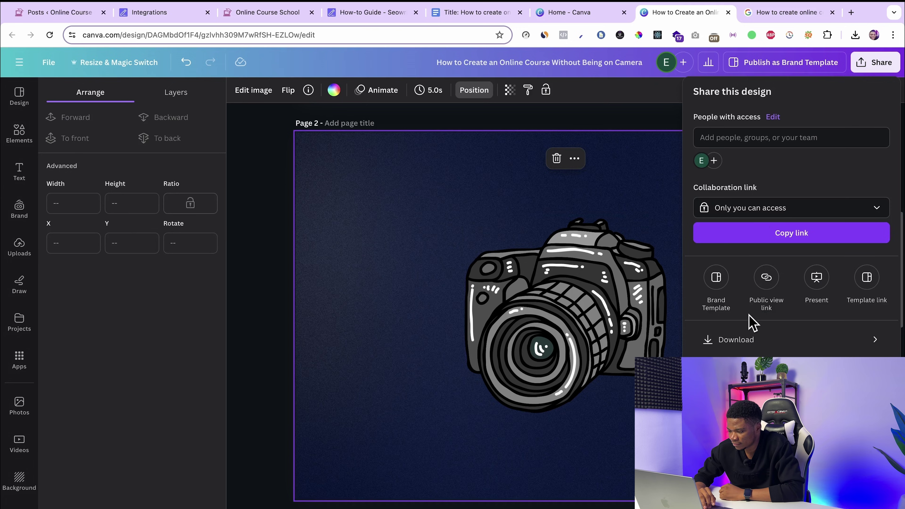
left_click(748, 339)
left_click(768, 260)
left_click(768, 319)
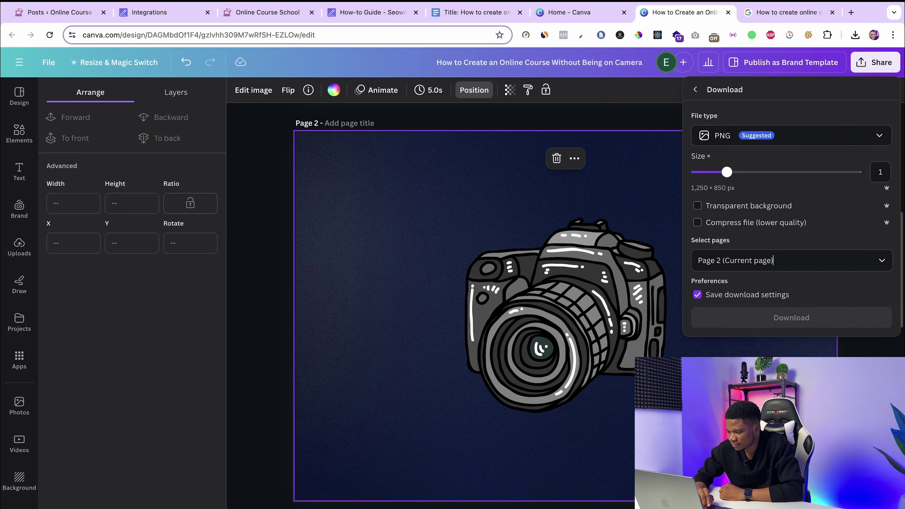
Step: Replace the WordPress post's featured image with the newly downloaded camera PNG and check it on the reloaded blog homepage
left_click(69, 14)
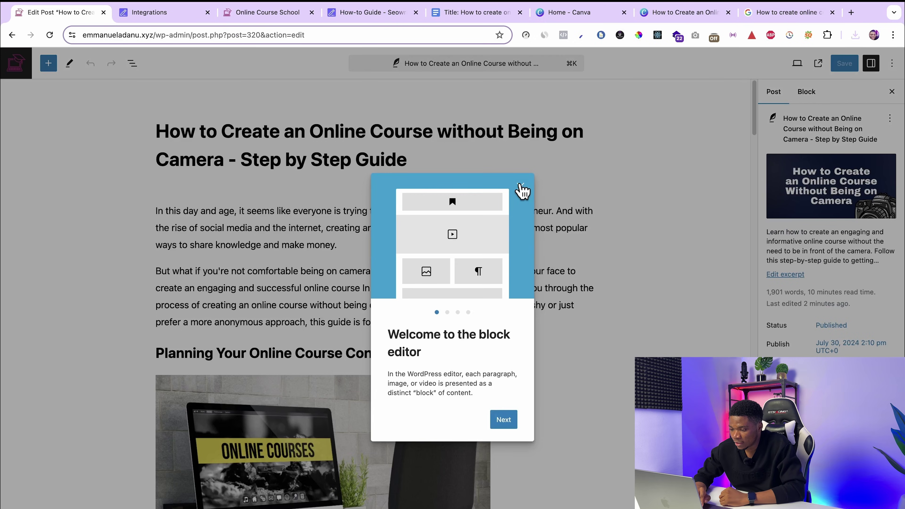
left_click(519, 185)
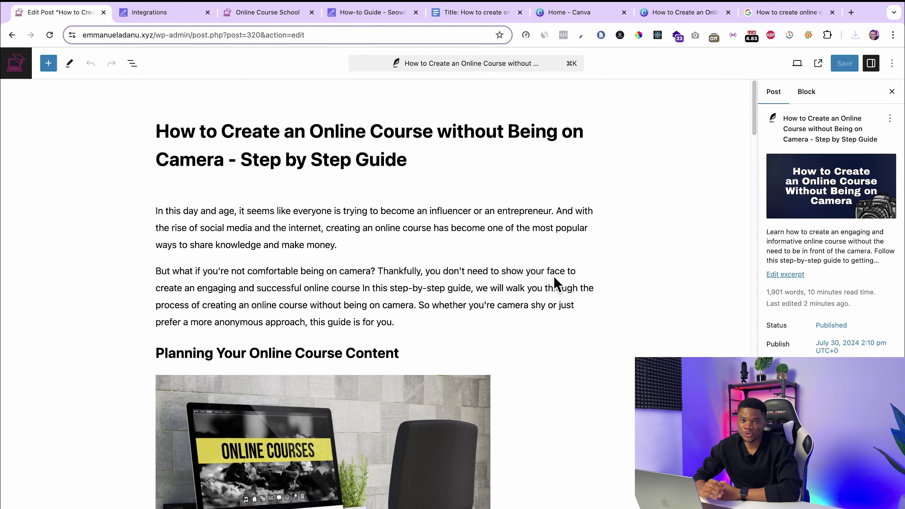
mouse_move(830, 209)
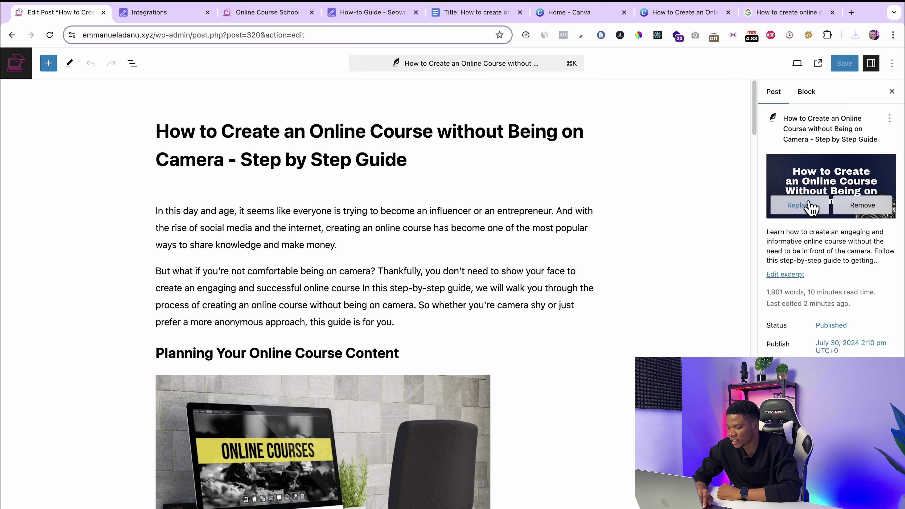
left_click(800, 206)
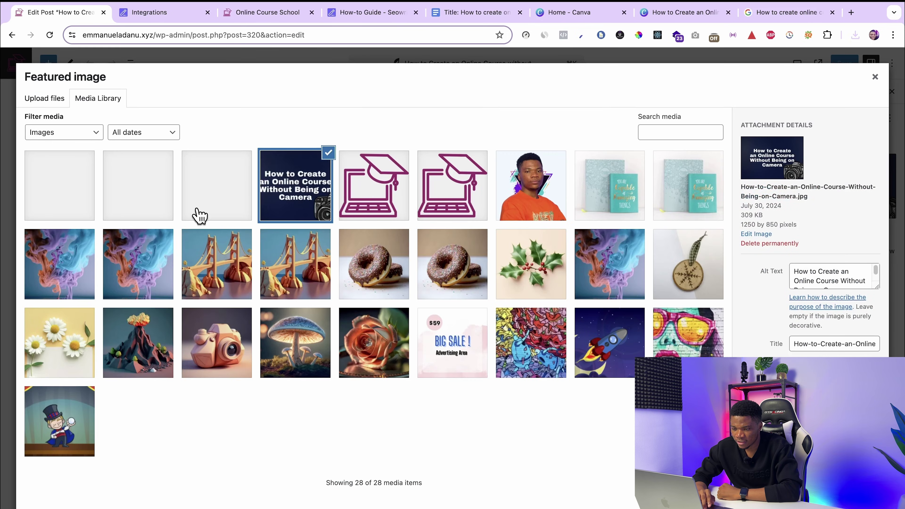
left_click(855, 34)
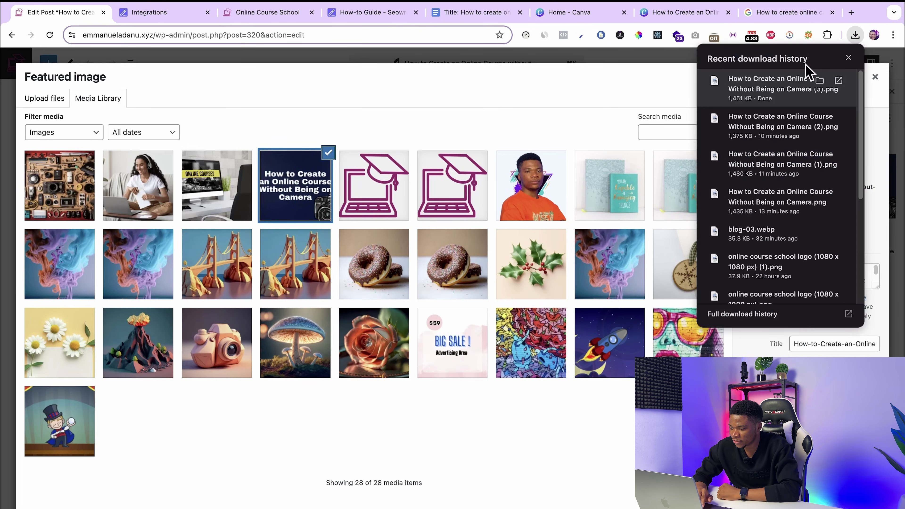
left_click_drag(789, 83, 436, 211)
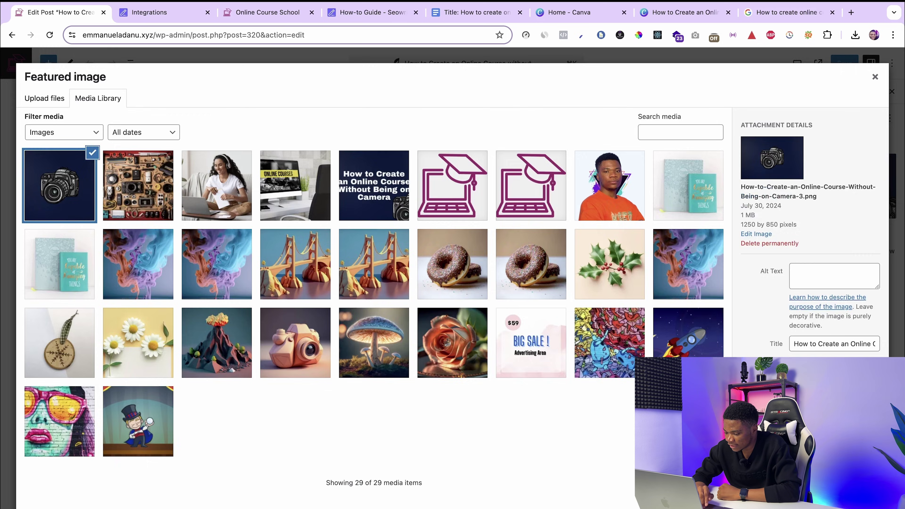
left_click(629, 499)
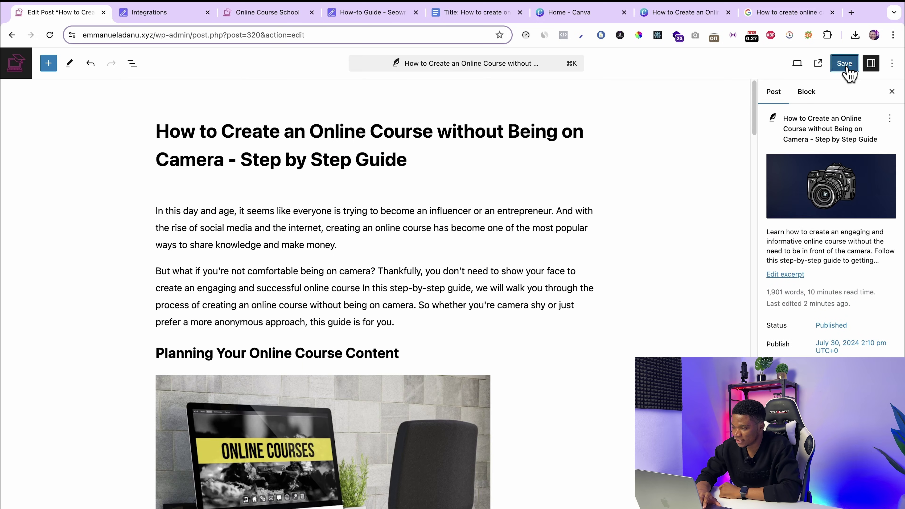
left_click(271, 12)
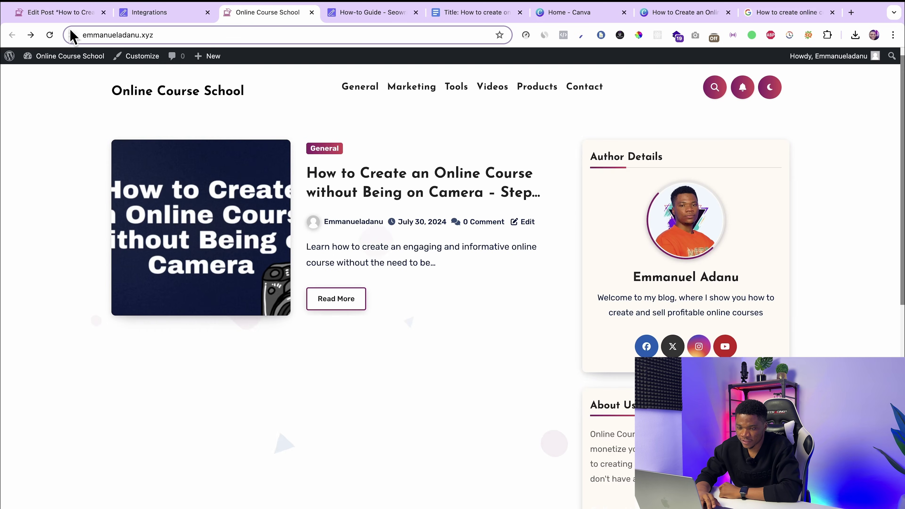
left_click(49, 35)
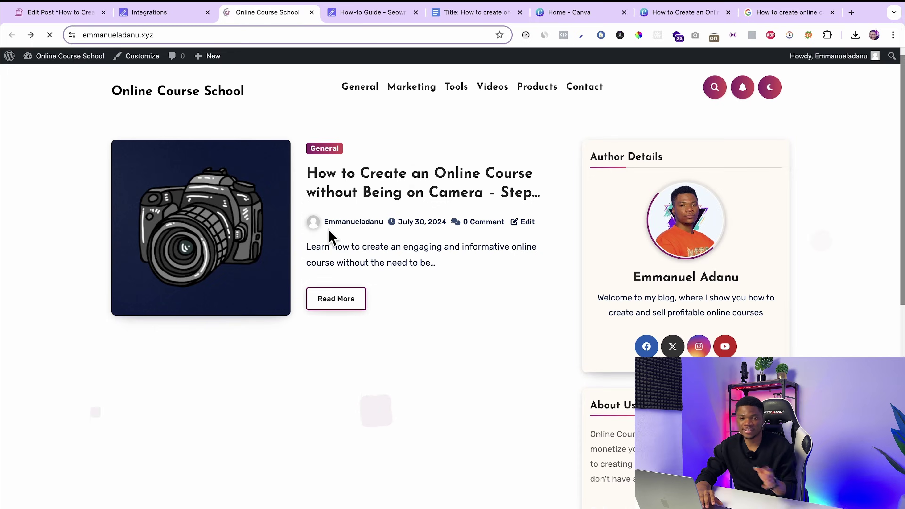
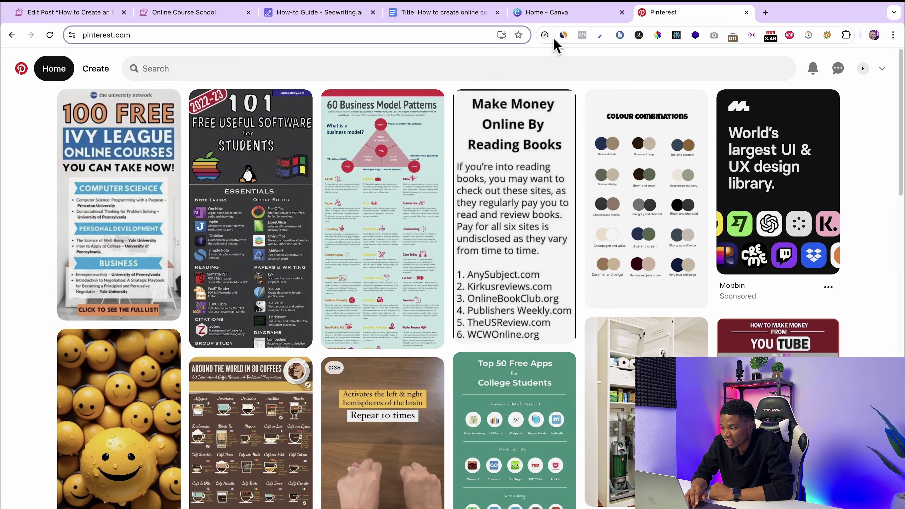
Step: Search Pinterest for "online course creation" and browse the resulting pins
left_click(563, 36)
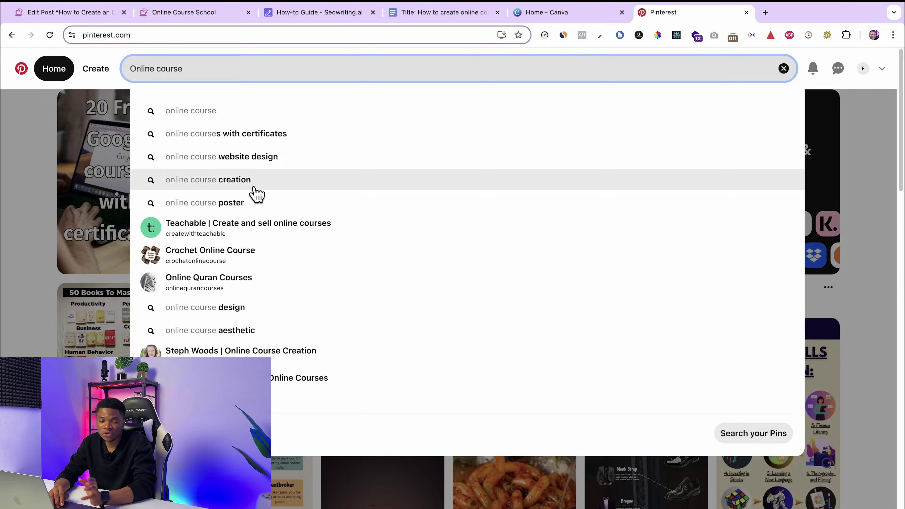
left_click(245, 188)
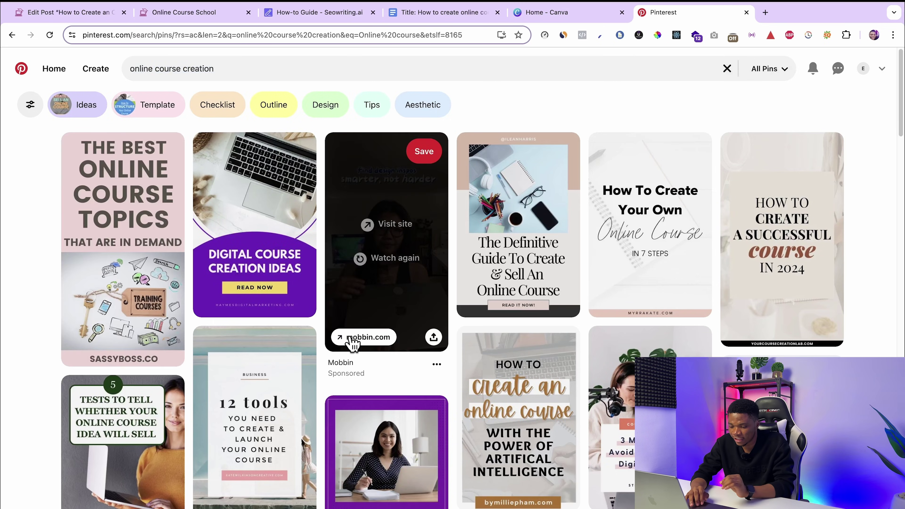
scroll(351, 336, "down", 2)
scroll(350, 335, "down", 4)
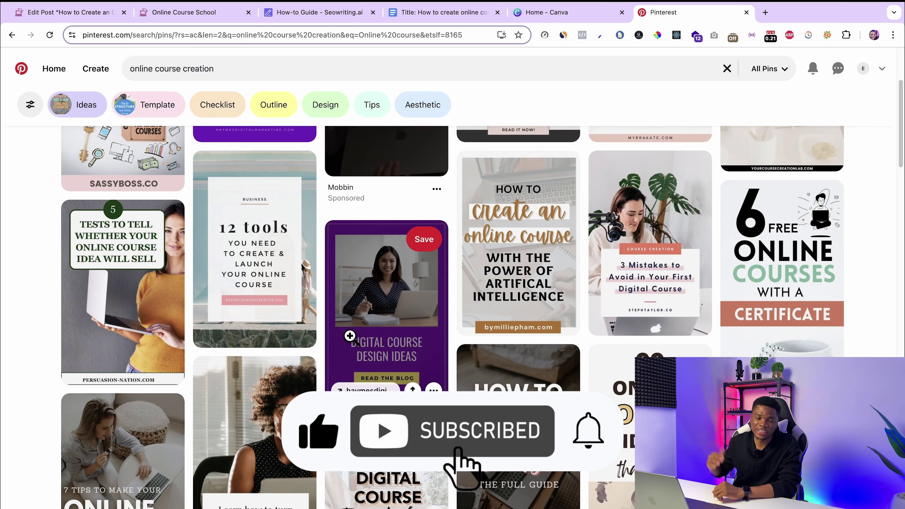
scroll(350, 336, "up", 5)
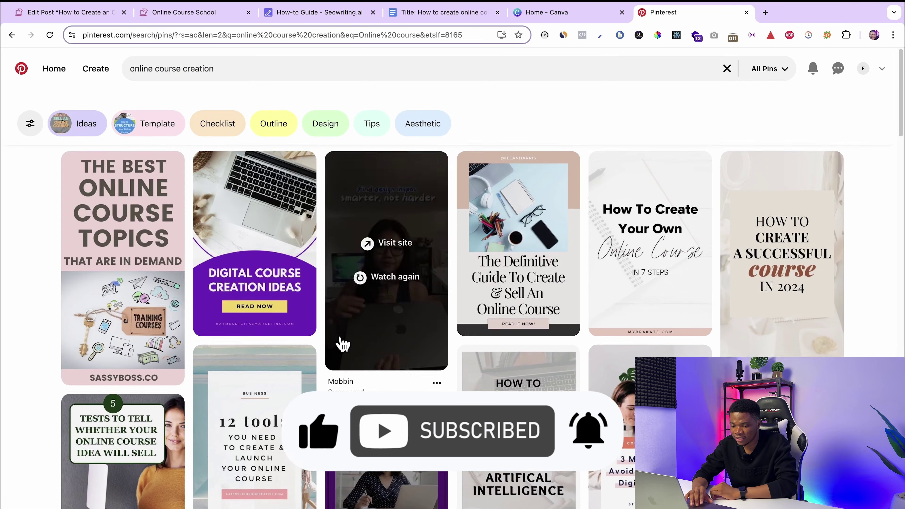
Step: Open the web page behind the "The Best Online Course Topics" pin and check its SEO parameters and share count
left_click(101, 353)
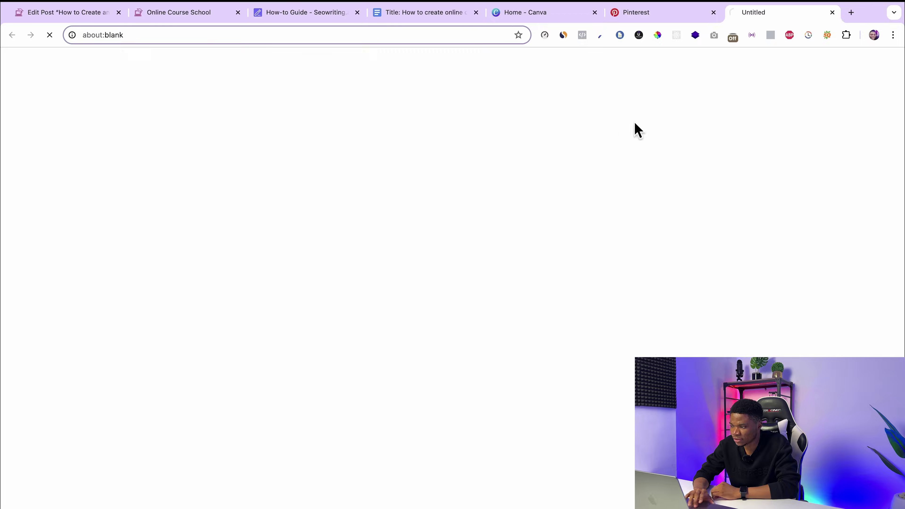
left_click(827, 34)
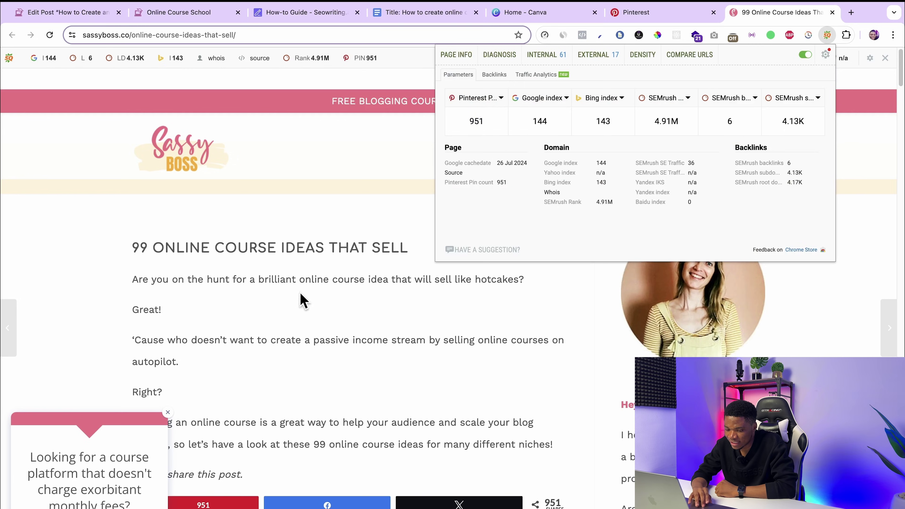
left_click(319, 331)
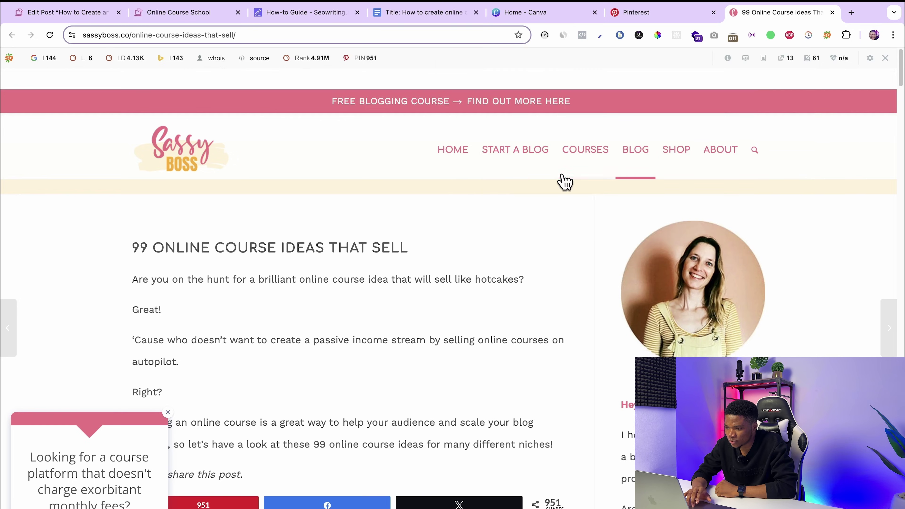
scroll(503, 303, "down", 5)
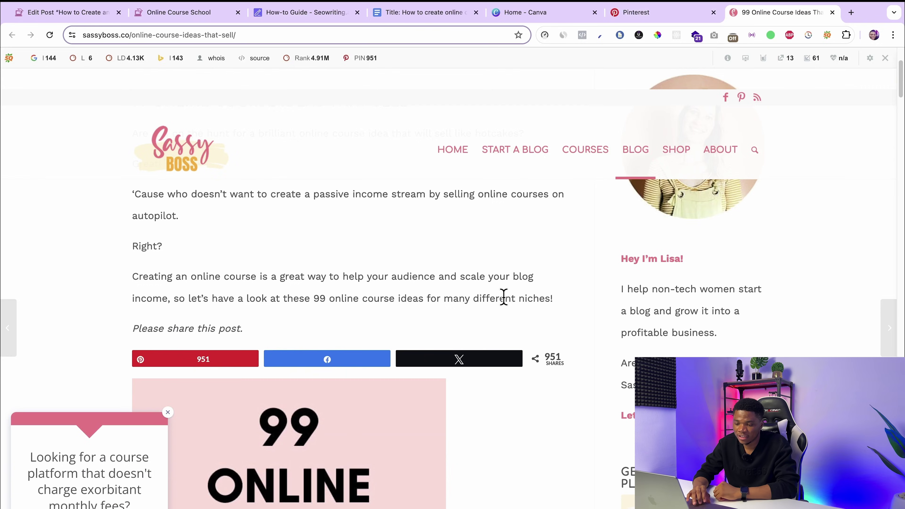
left_click(656, 13)
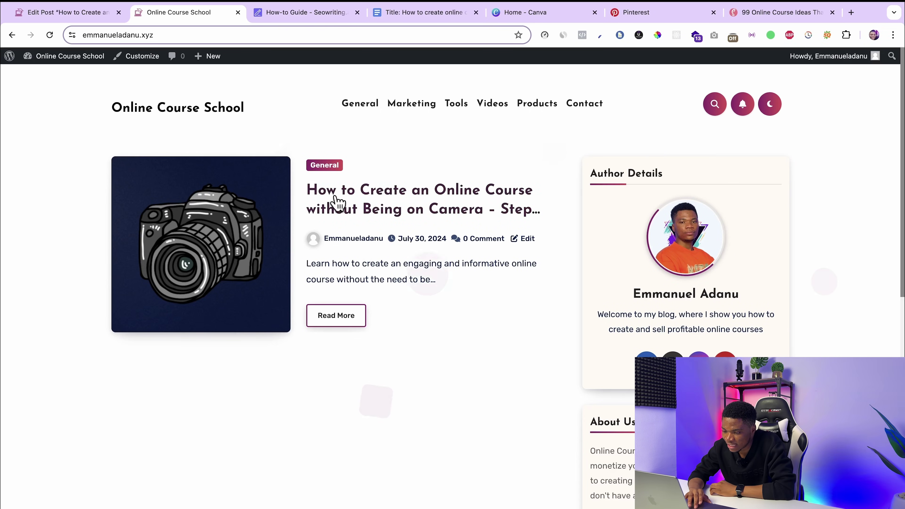
Step: Open the published article from the blog homepage and view its featured image and introduction
left_click(349, 196)
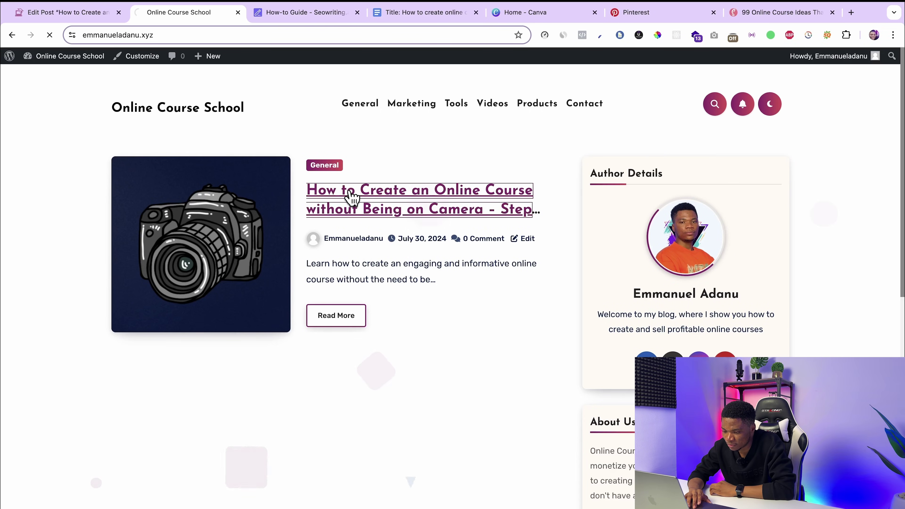
scroll(383, 340, "down", 1)
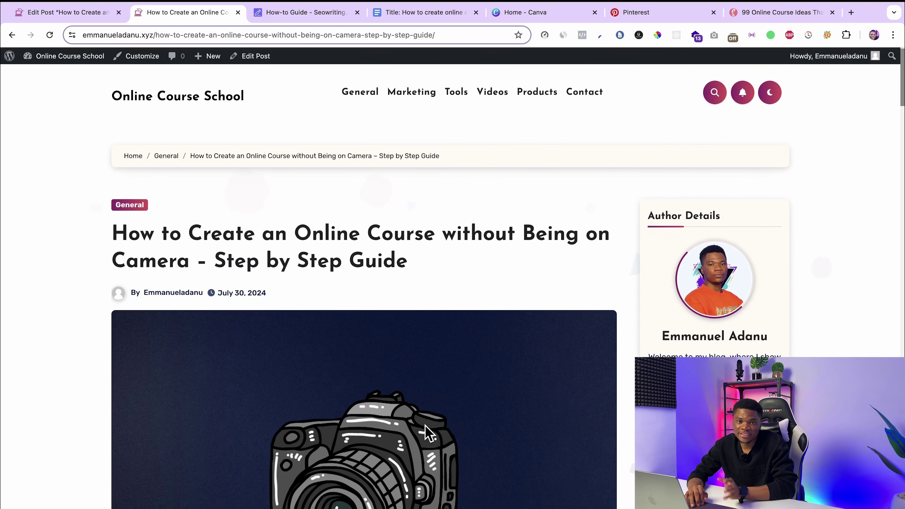
scroll(424, 430, "down", 7)
scroll(428, 431, "down", 2)
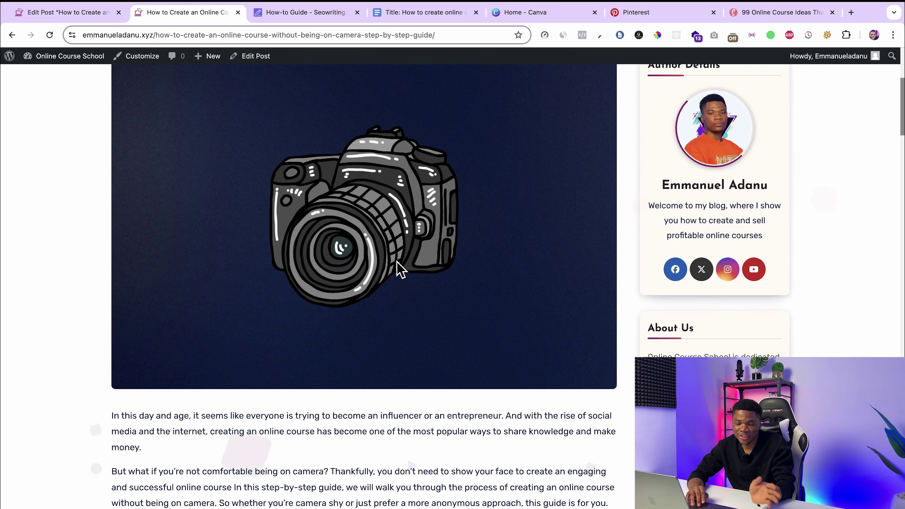
Step: In Canva, search for "Pinterest pin" and start a design from the "Digital Products Blog Pinterest Pin" template
left_click(545, 20)
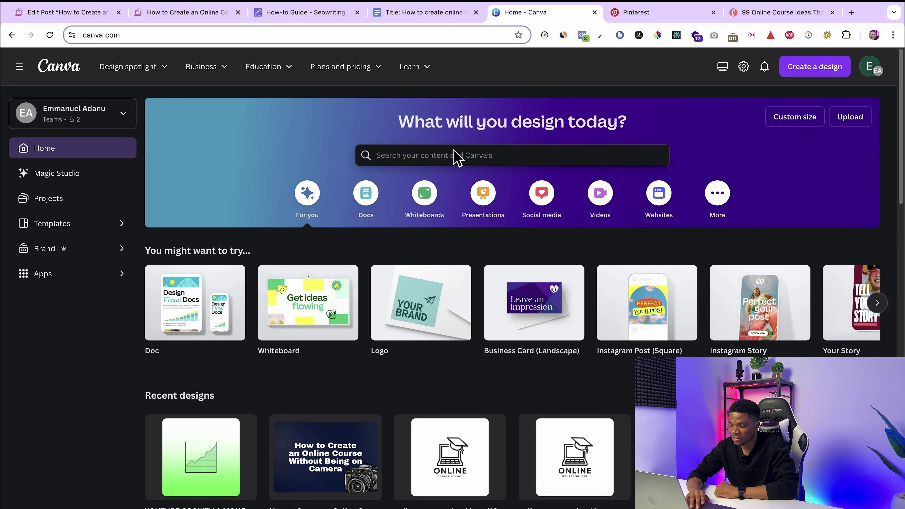
mouse_move(569, 303)
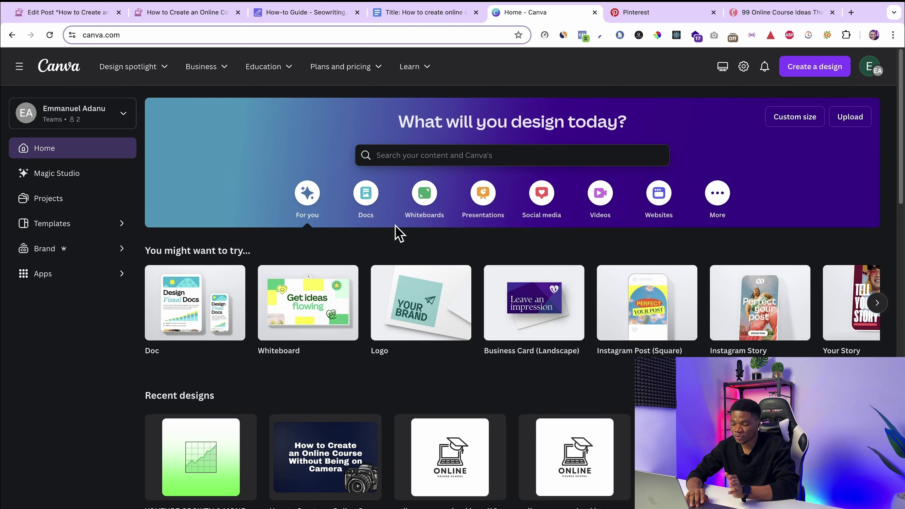
left_click(405, 153)
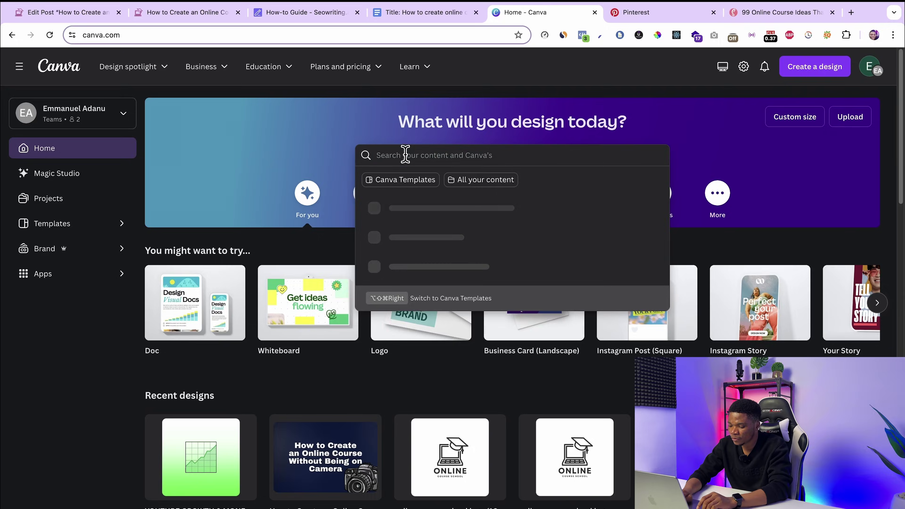
type("Pinterest pi")
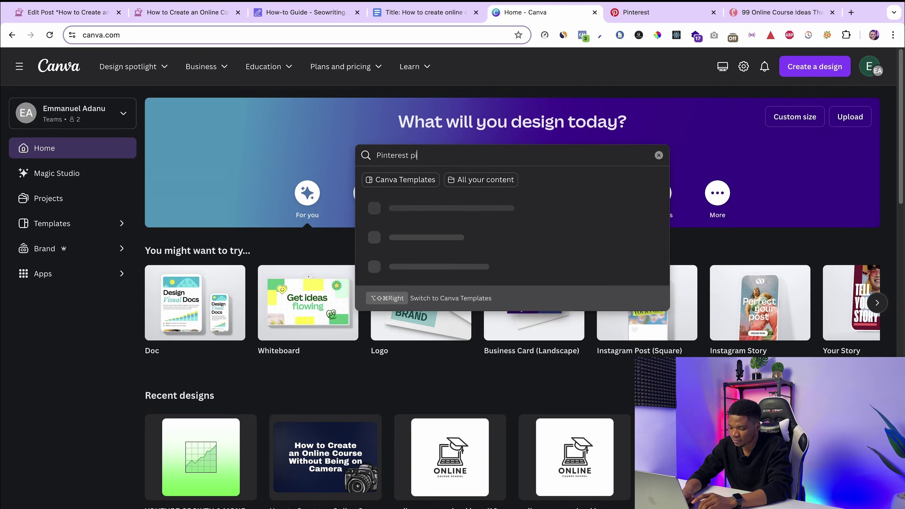
type("n")
key("Return")
scroll(484, 396, "down", 5)
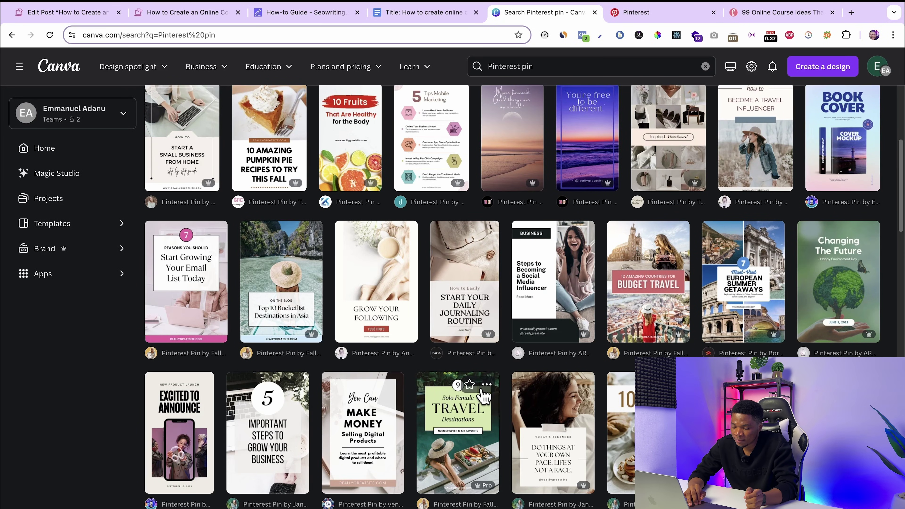
scroll(485, 396, "down", 3)
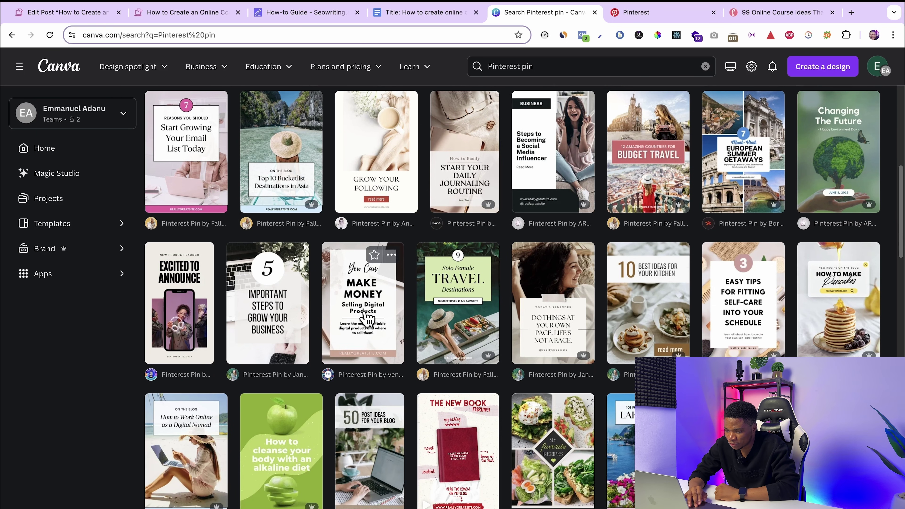
left_click(366, 318)
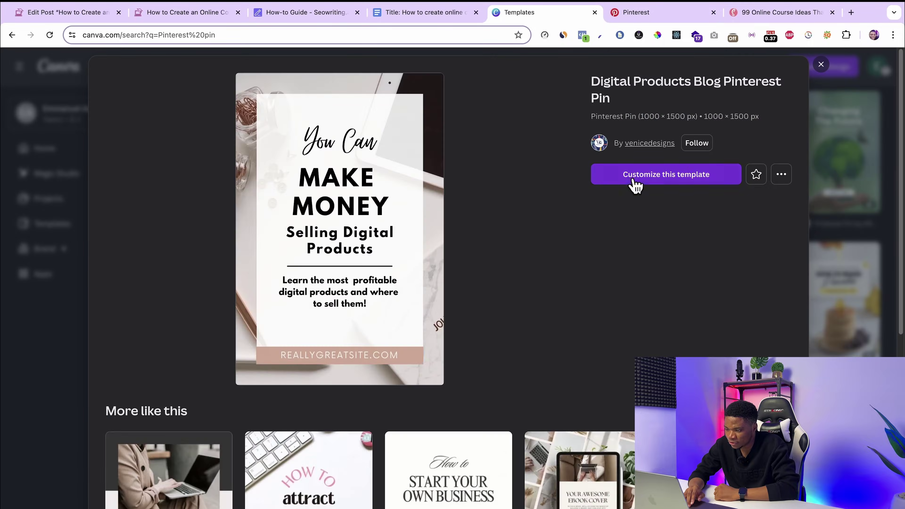
left_click(633, 184)
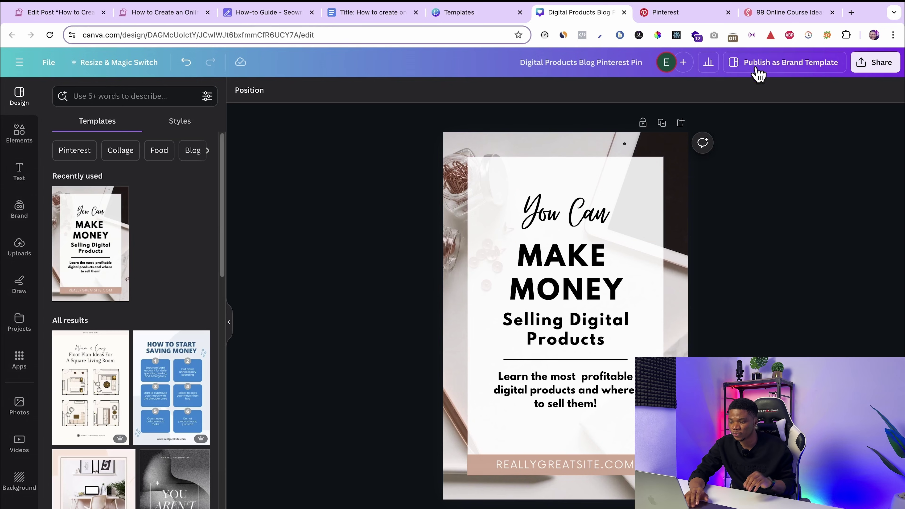
Step: Browse the online course creation pins on Pinterest as design examples, then return to the Canva pin design
left_click(697, 14)
scroll(813, 274, "down", 6)
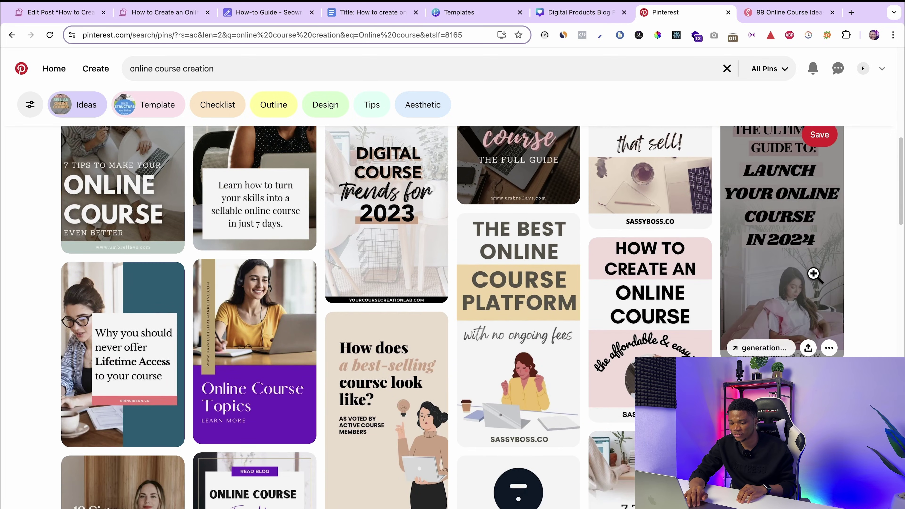
scroll(812, 273, "up", 5)
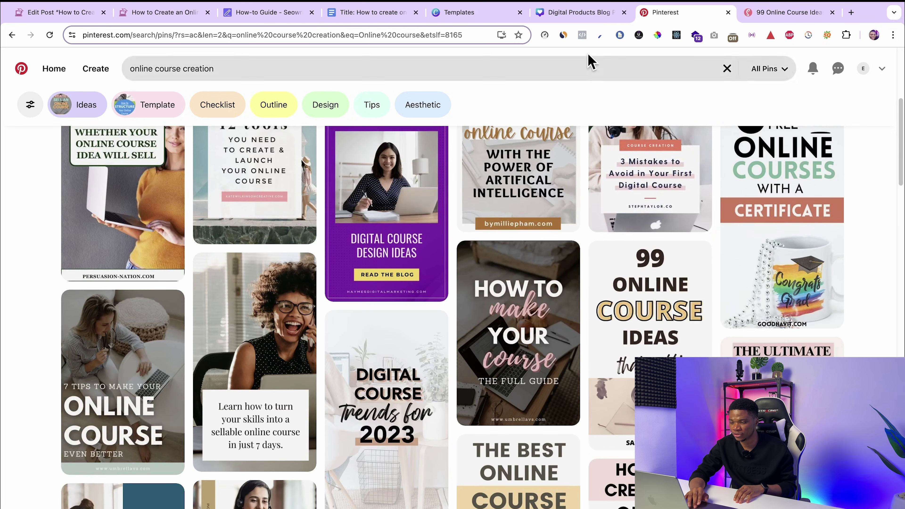
left_click(577, 17)
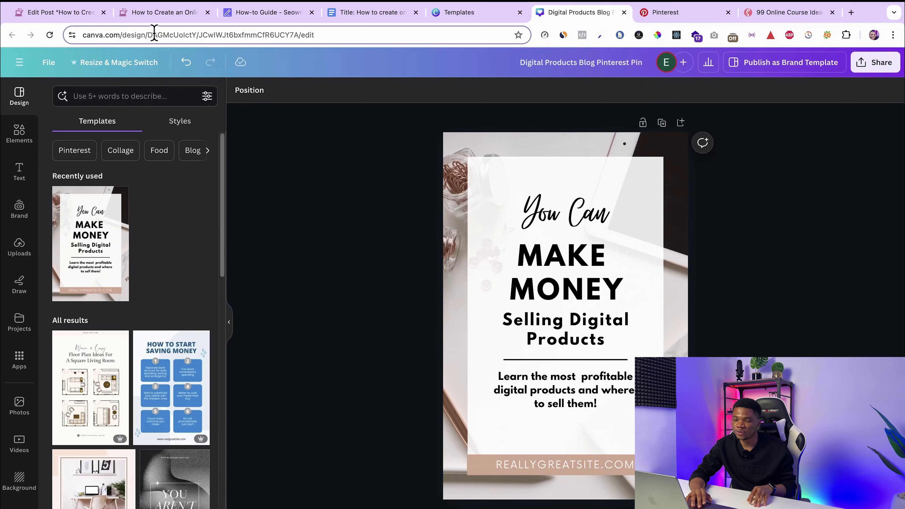
Step: Review the published article on the blog from its title down to the "Planning Your Online Course Content" heading
left_click(159, 12)
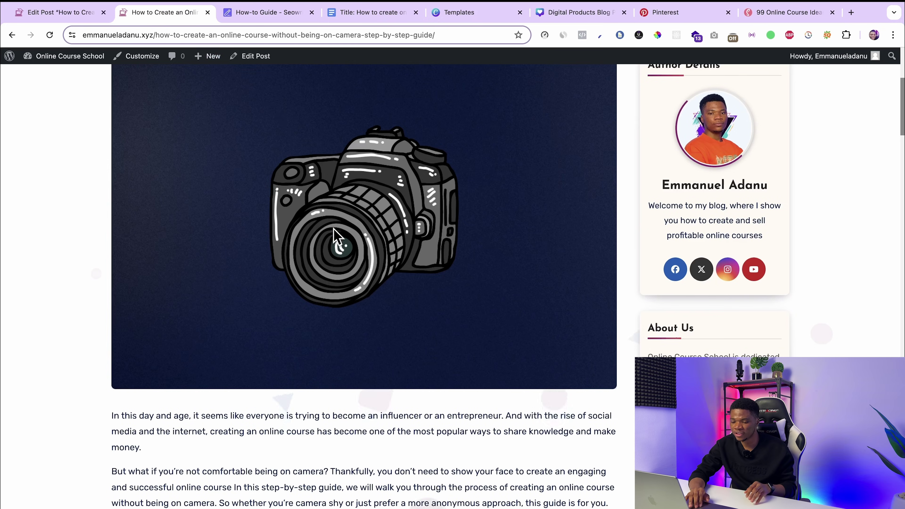
scroll(336, 239, "up", 8)
scroll(337, 239, "down", 12)
left_click_drag(113, 306, 177, 308)
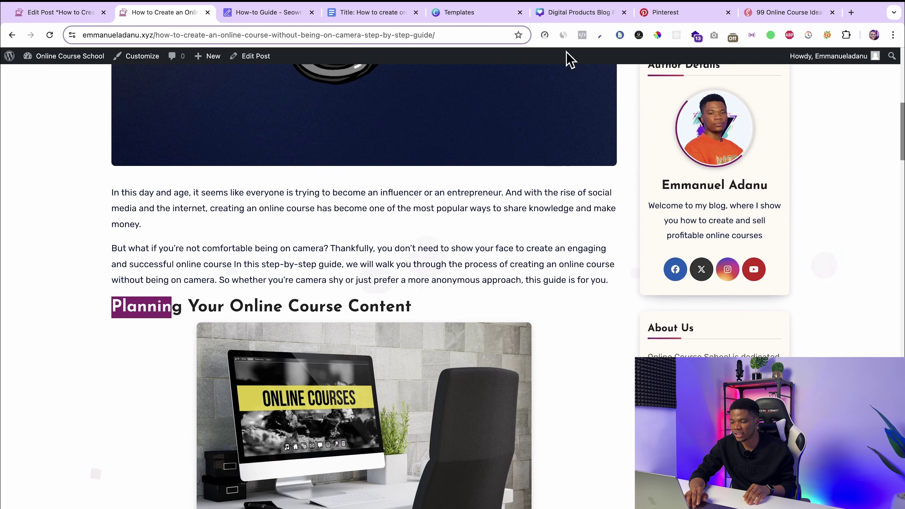
Step: Return to the Canva pin design, delete the "You Can" script text and change the main heading to "HOW TO CREATE"
left_click(558, 107)
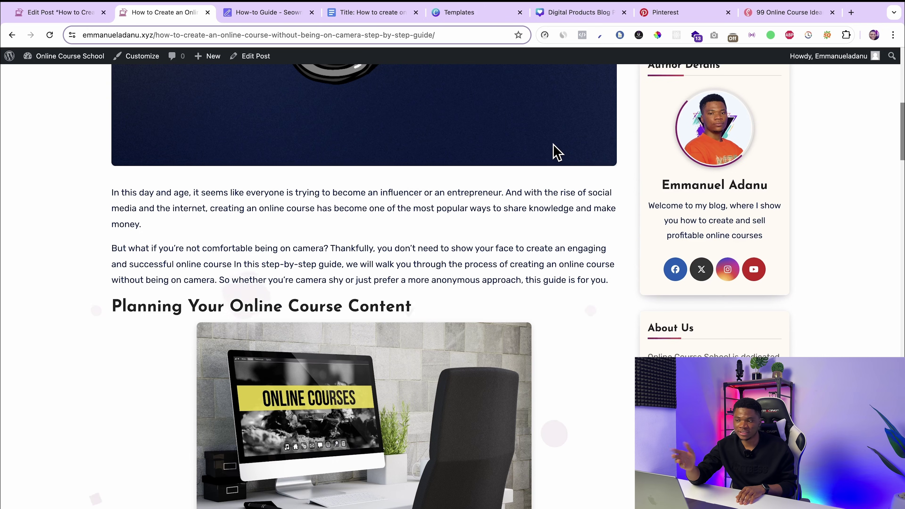
left_click(572, 14)
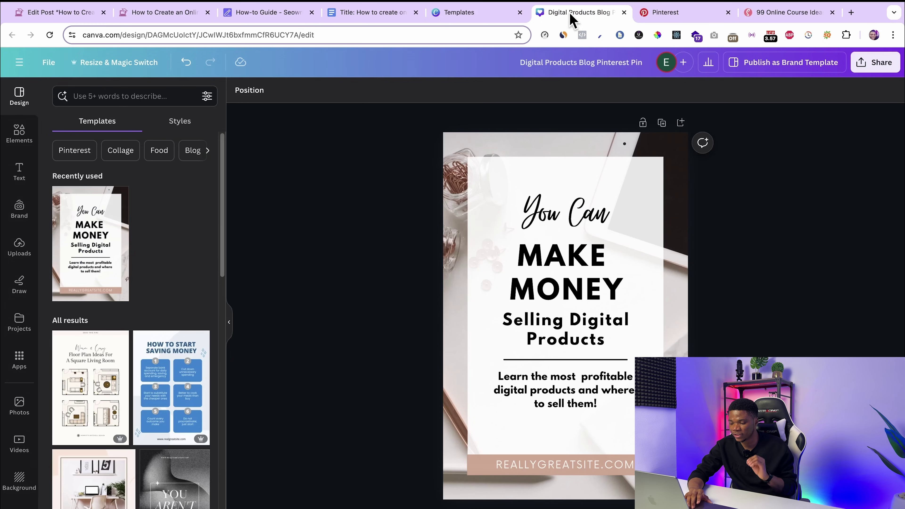
left_click(545, 216)
key("Delete")
double_click(587, 290)
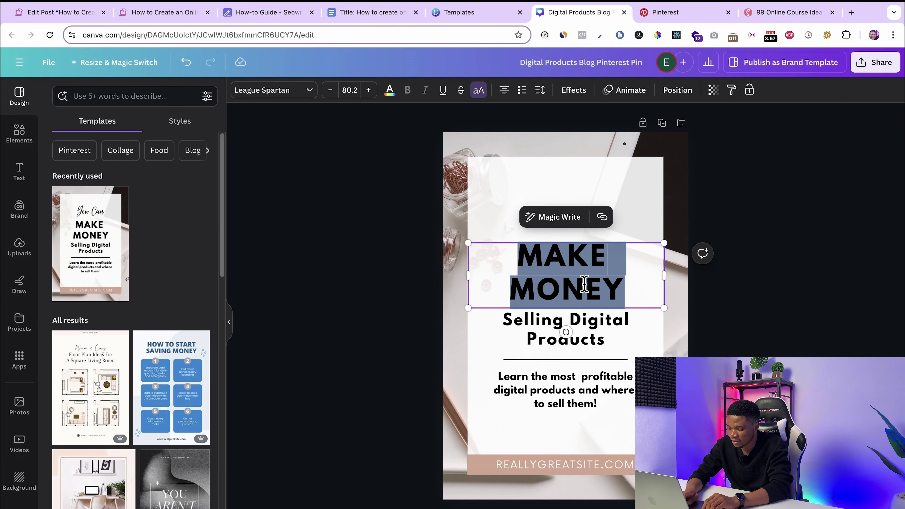
type("HOW TO CREATE")
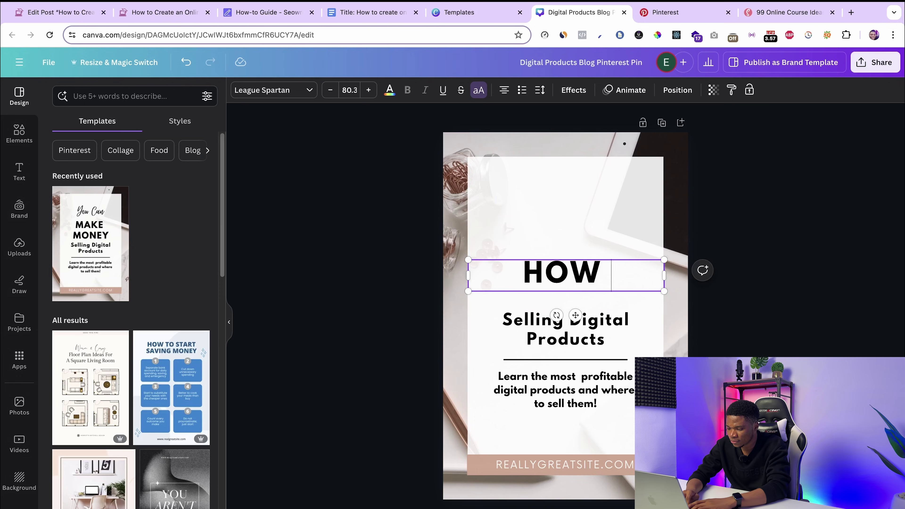
Step: Replace the "Selling Digital Products" subheading with "An Online Course without Being on Camera"
left_click(533, 323)
triple_click(532, 322)
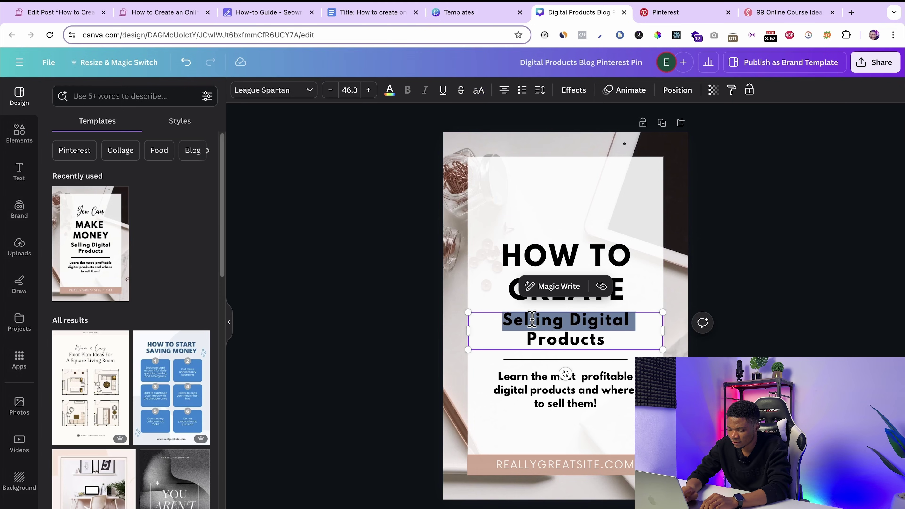
key("ctrl+a")
type("An Online Course without Bei")
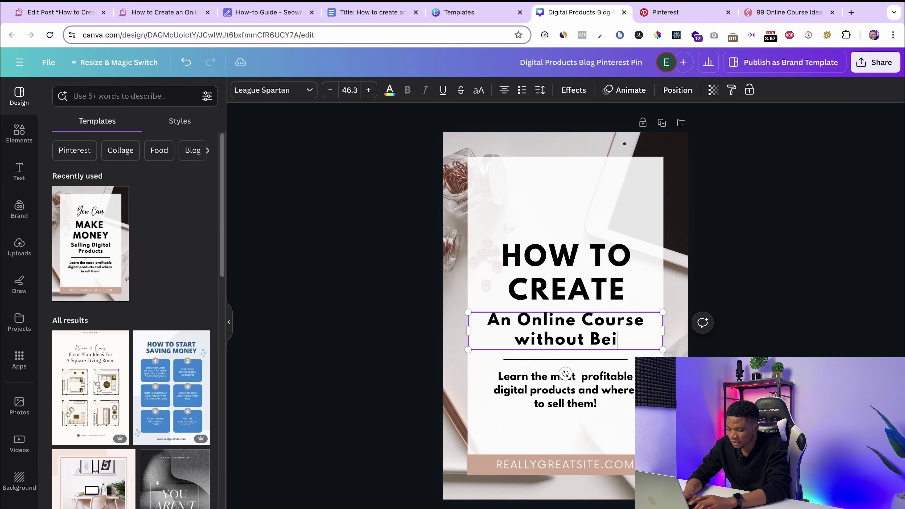
type("ng on Camera")
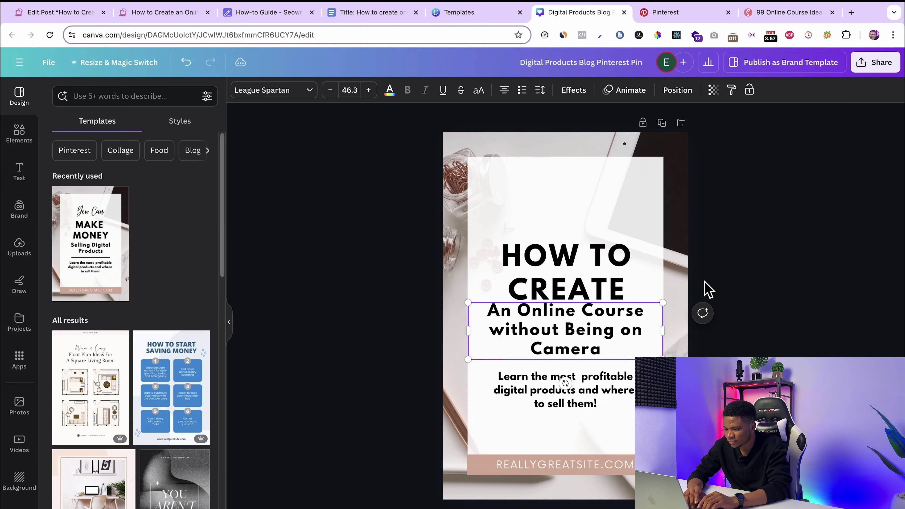
Step: Move the heading and subheading up so they no longer crowd each other or the divider line
left_click(707, 289)
left_click(596, 284)
left_click_drag(596, 283, 594, 244)
left_click_drag(590, 325, 591, 313)
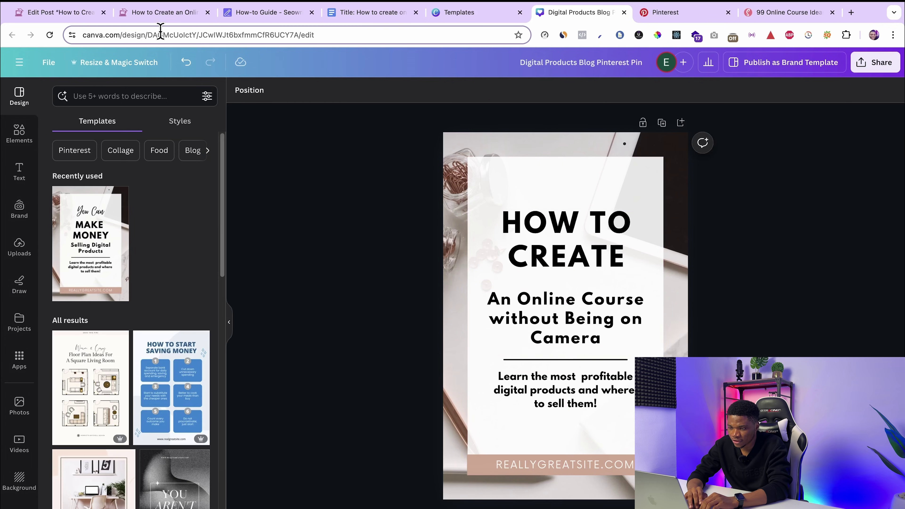
Step: Replace the pin's body text with the meta description from the SEOWriting document, beginning "Learn how to create an engaging and informative online course"
left_click(264, 13)
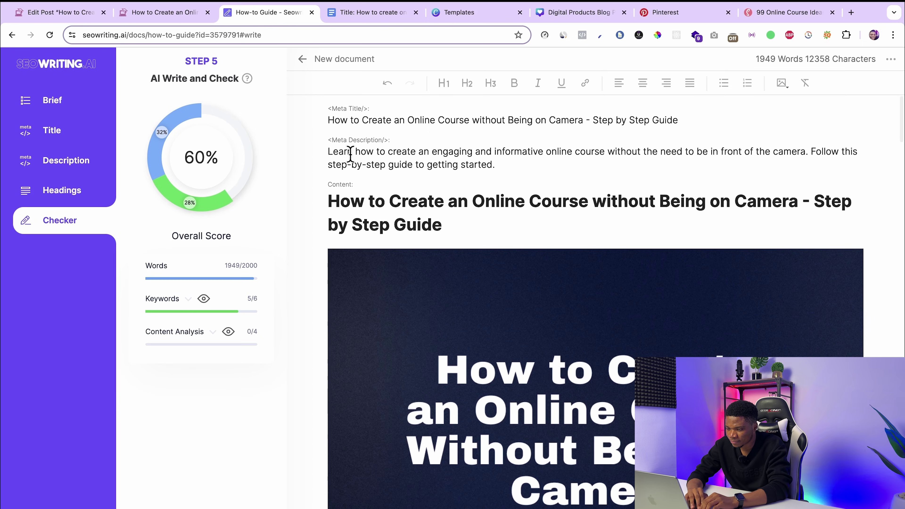
left_click_drag(328, 151, 506, 166)
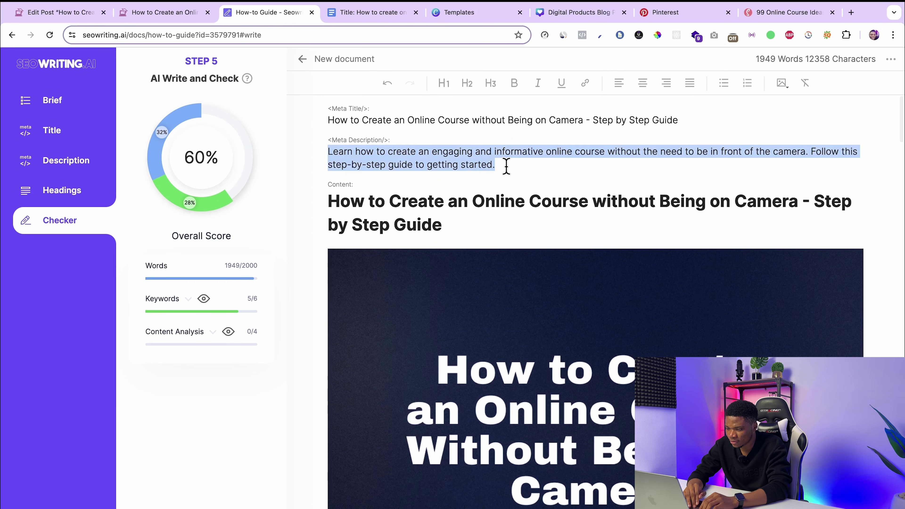
left_click(581, 15)
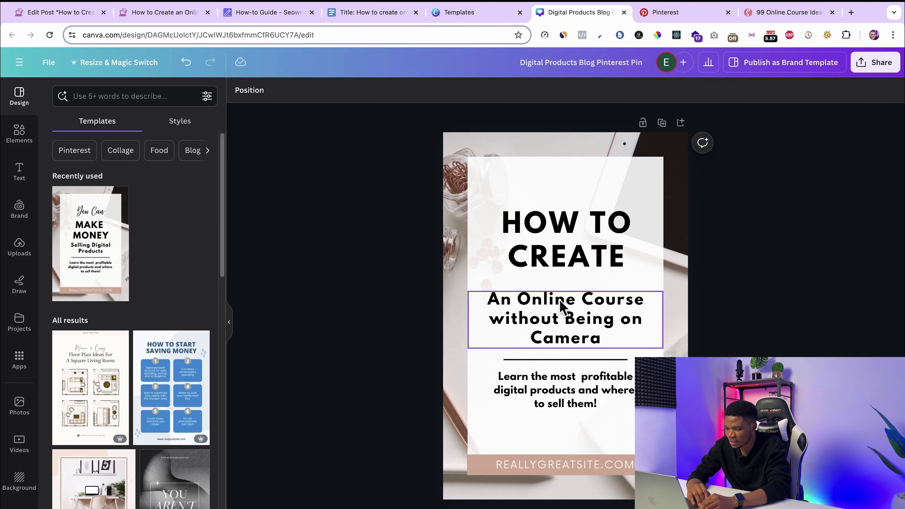
left_click(550, 388)
double_click(550, 388)
type("Learn how to create an engaging, informative online course without the need to be in front of the camera. Follow this step-by-step guide to getting started.")
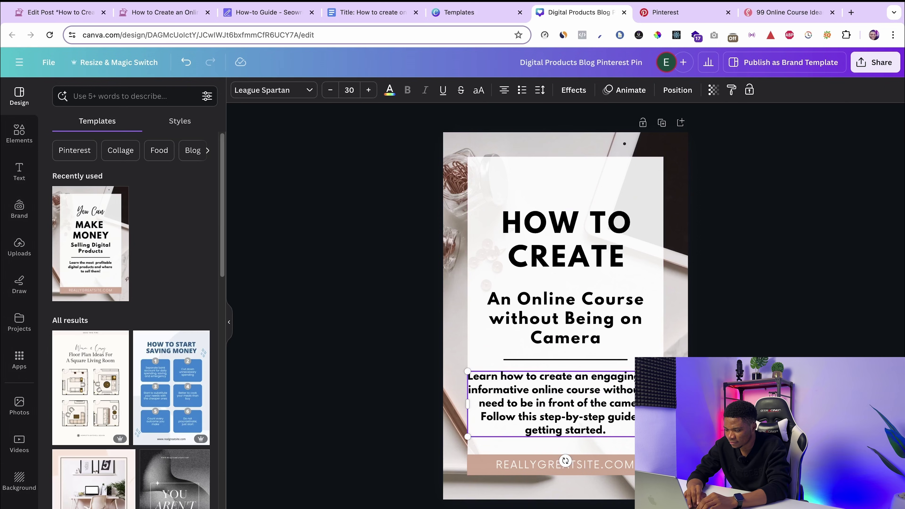
Step: Reduce the font size of the pin's body text by four increments so it fits inside the white box
key("ctrl+a")
left_click(330, 90)
left_click(330, 90)
left_click(330, 90)
left_click(330, 90)
Step: Replace the placeholder website in the pin's footer with the blog's domain copied from the published article's address
left_click(570, 471)
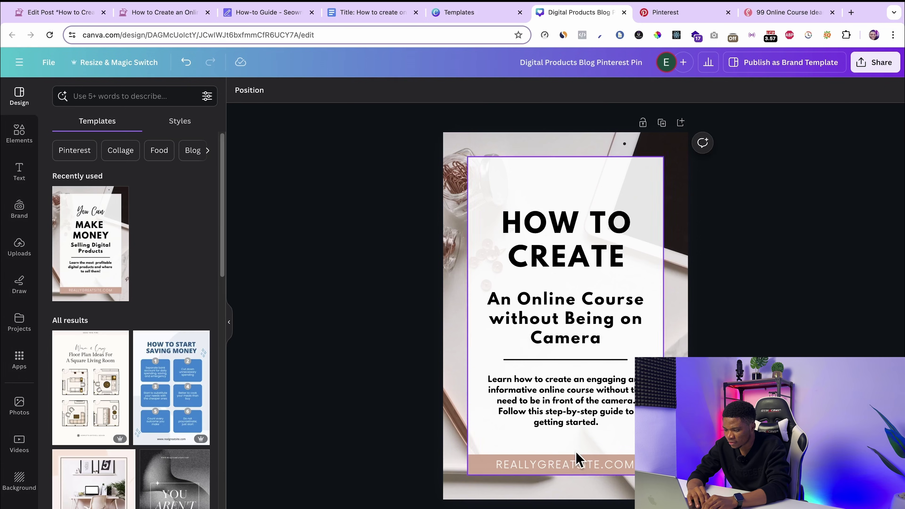
double_click(569, 464)
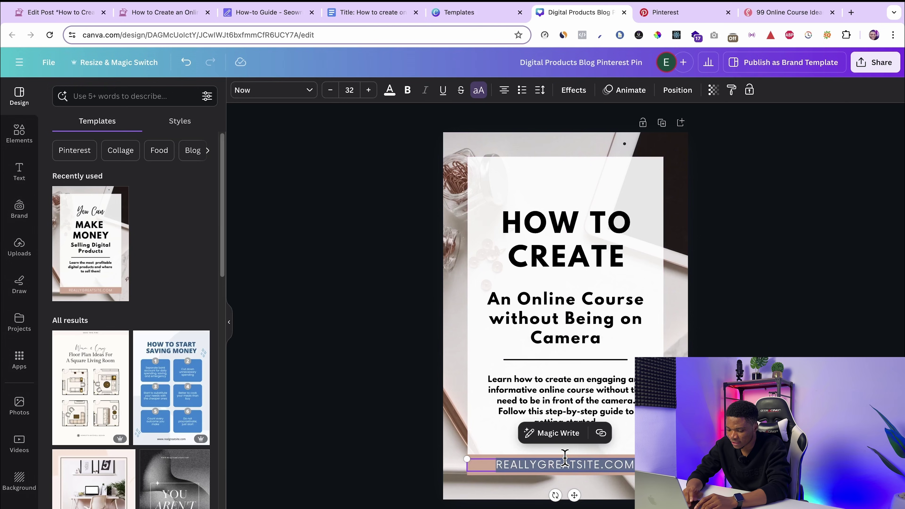
key("BackSpace")
left_click(162, 13)
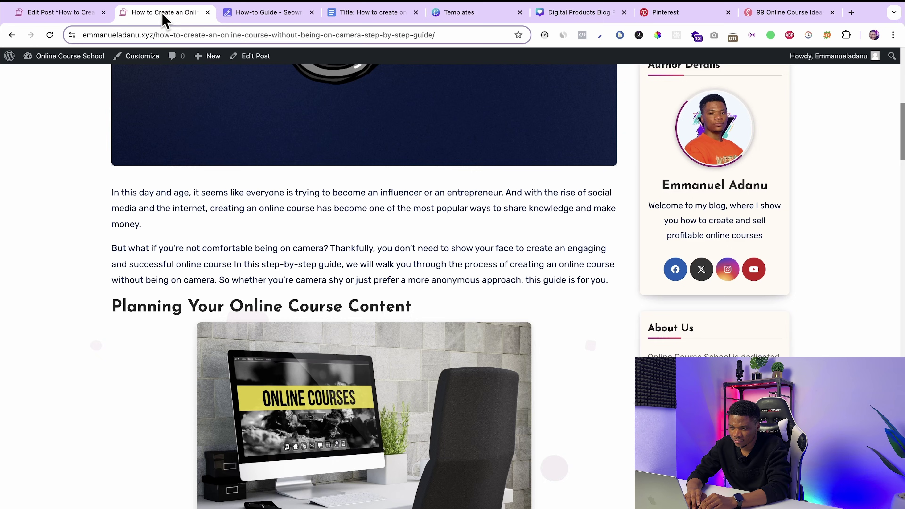
scroll(214, 85, "up", 10)
scroll(214, 84, "up", 2)
left_click(140, 35)
key("Left")
key("shift+Right")
key("shift+Right")
key("shift+Right")
key("shift+Right")
key("shift+Right")
key("shift+Right")
key("shift+Right")
key("shift+Right")
key("shift+Right")
key("shift+Right")
key("shift+Right")
key("shift+Right")
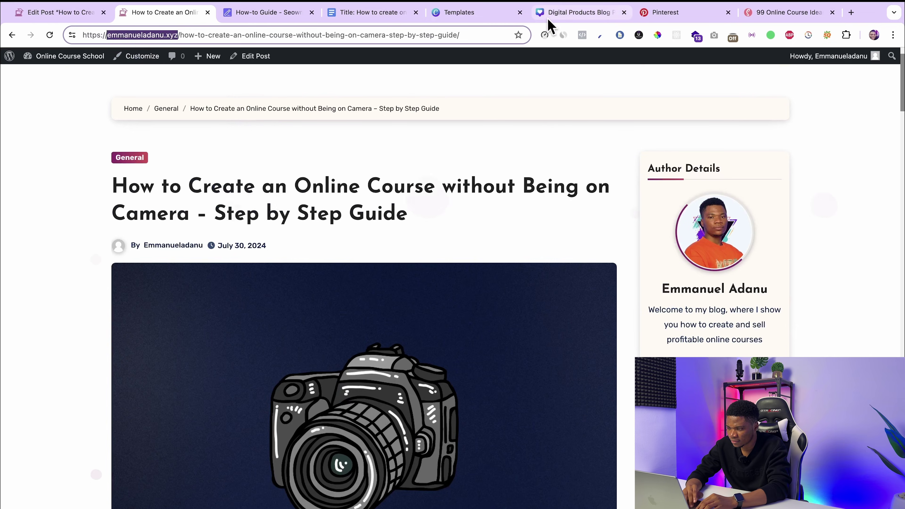
left_click(556, 12)
left_click(568, 465)
left_click(570, 465)
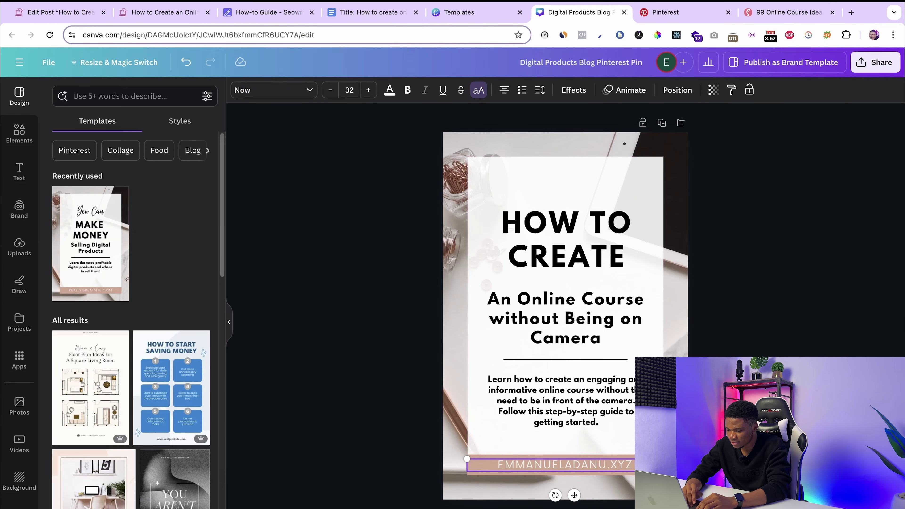
key("Escape")
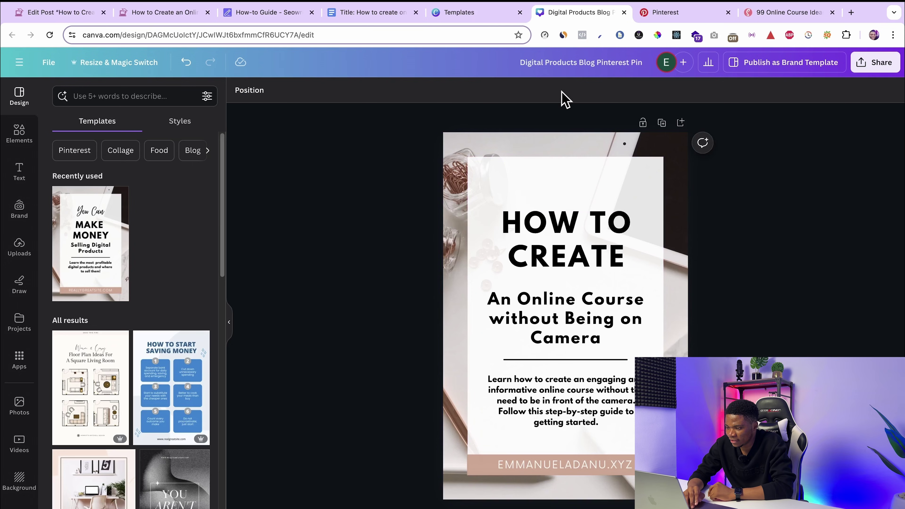
Step: Rename the design "How to create online an course without being on camera", using the title from the Google Docs keyword document
type("How to Cre")
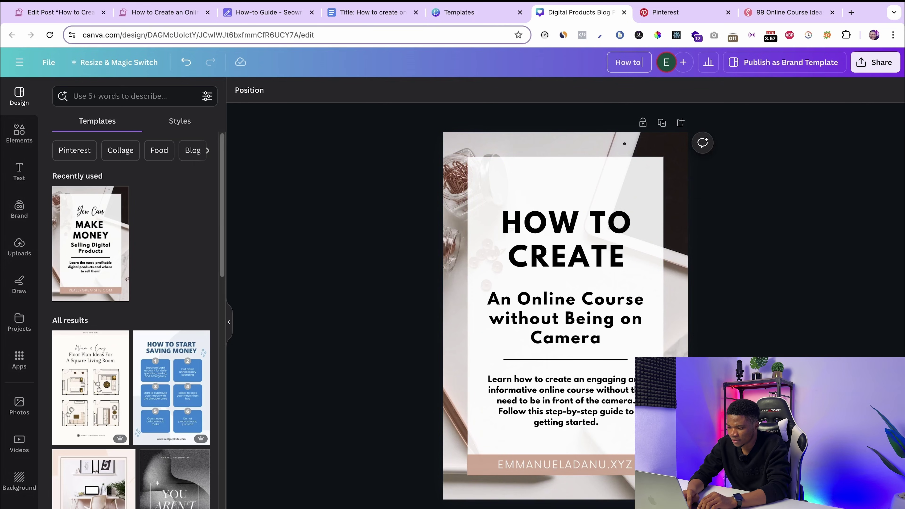
left_click(372, 13)
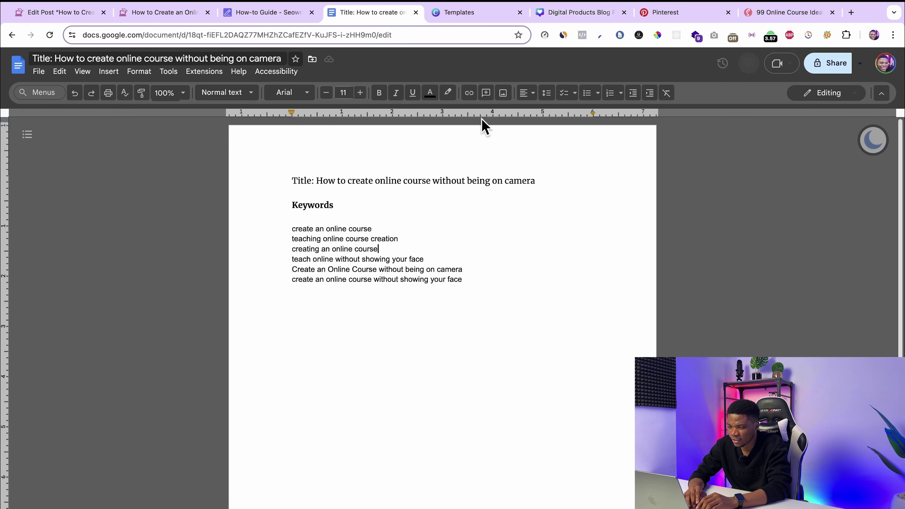
left_click_drag(542, 179, 316, 180)
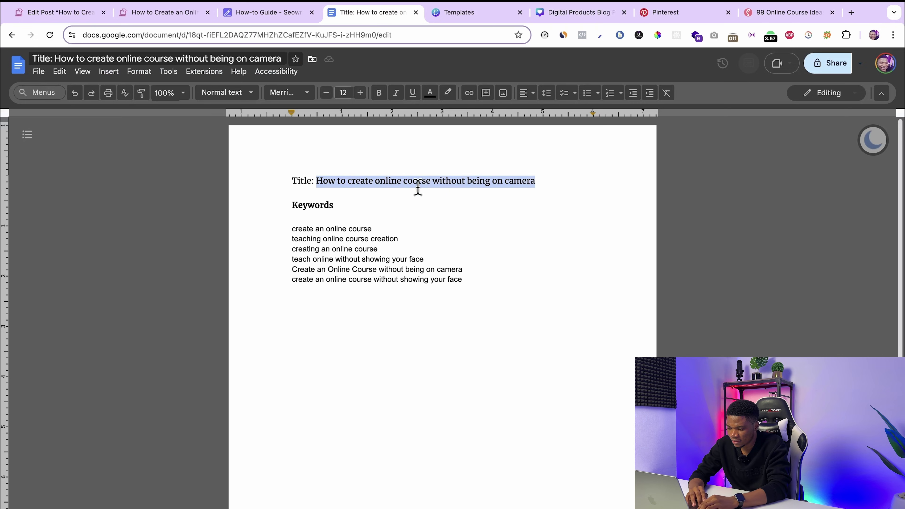
left_click(548, 14)
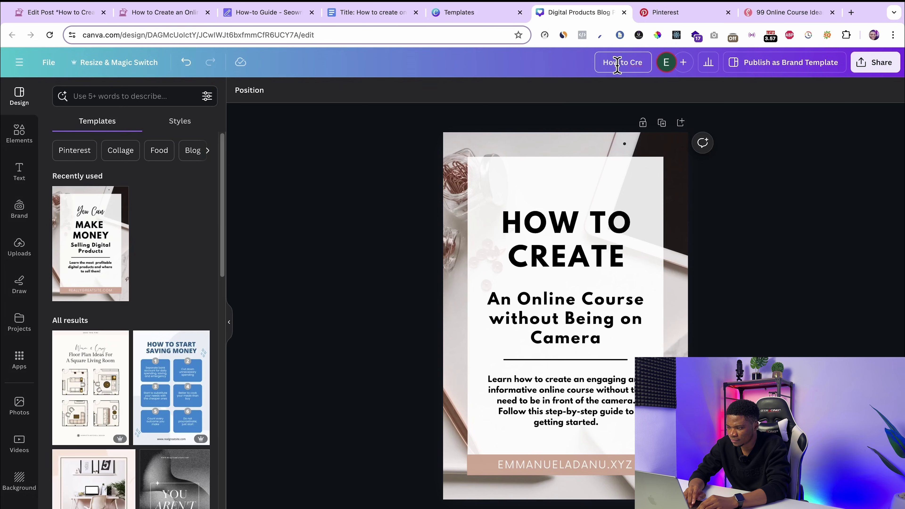
type("How to create online an course without being on camera")
key("Return")
Step: Download the pin design as a PNG at its 1,000 × 1,500 px size
left_click(882, 67)
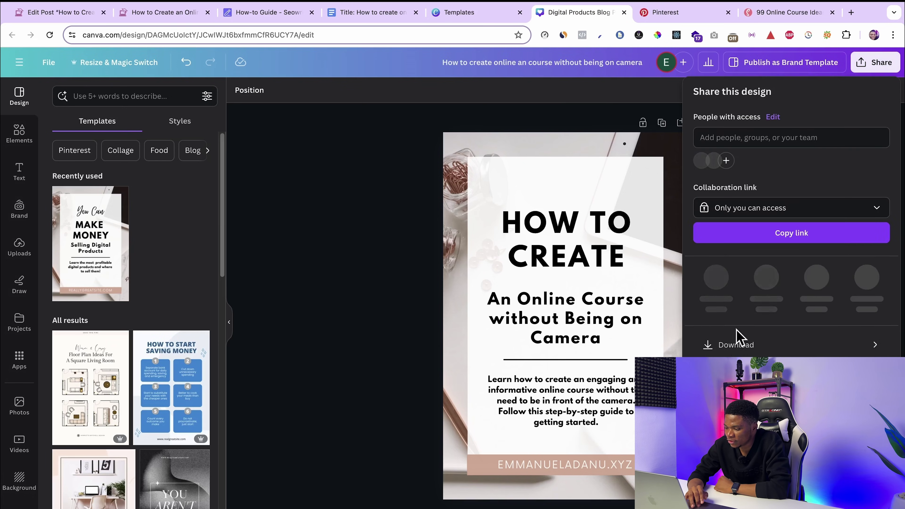
left_click(742, 342)
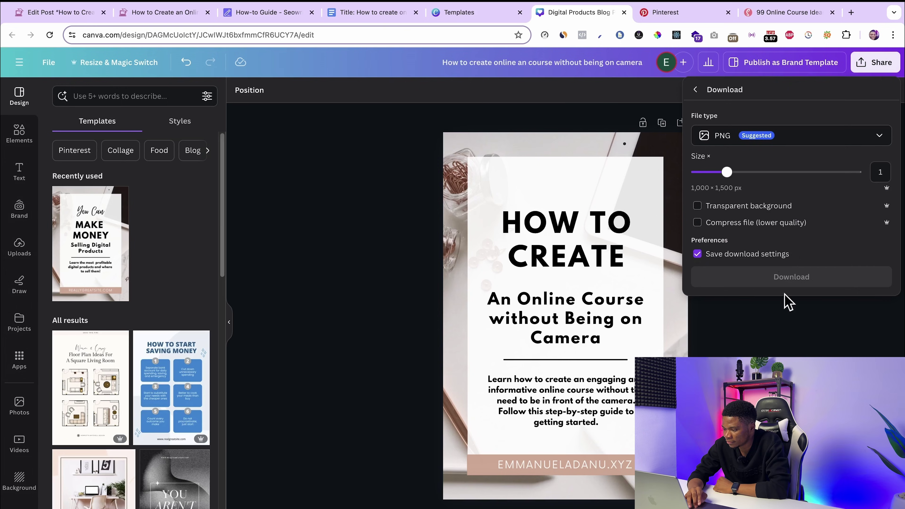
left_click(763, 279)
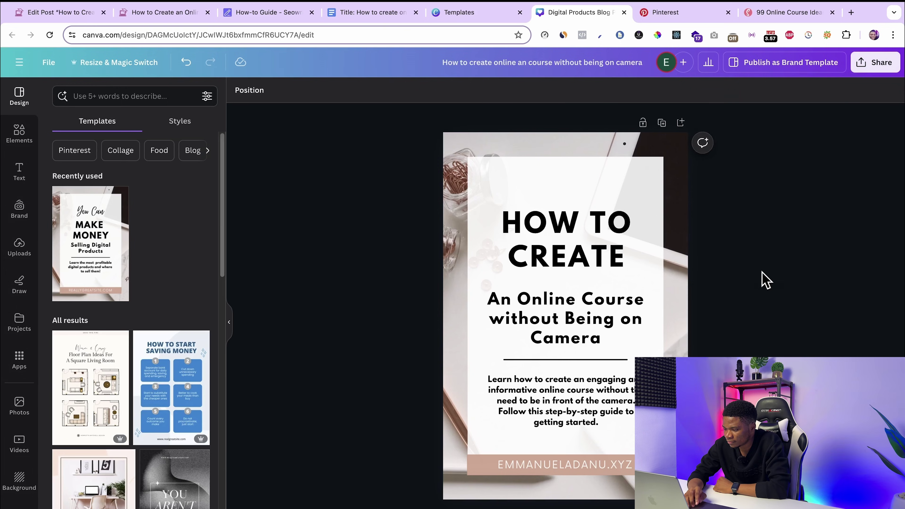
Step: On Pinterest, create a new pin from the downloaded image, titled "How to Create an Online Course without Being on Camera – Step by Step Guide"
left_click(677, 19)
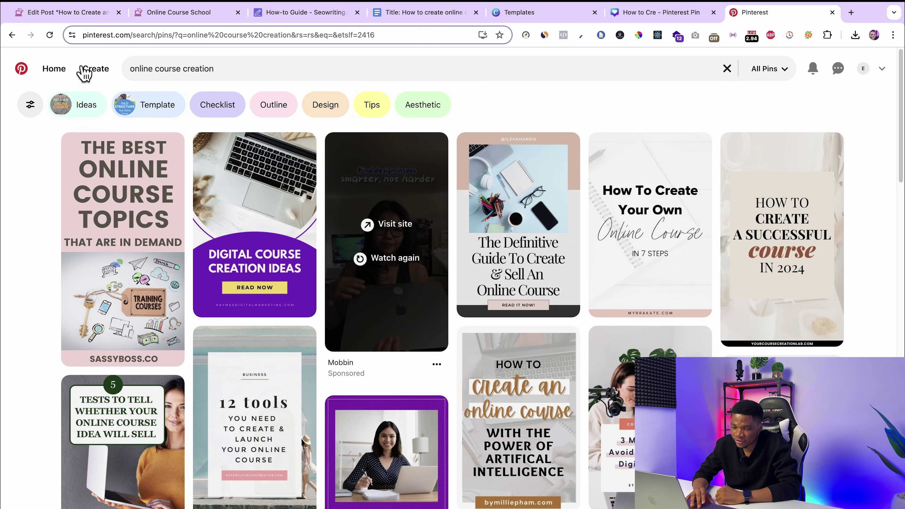
left_click(96, 70)
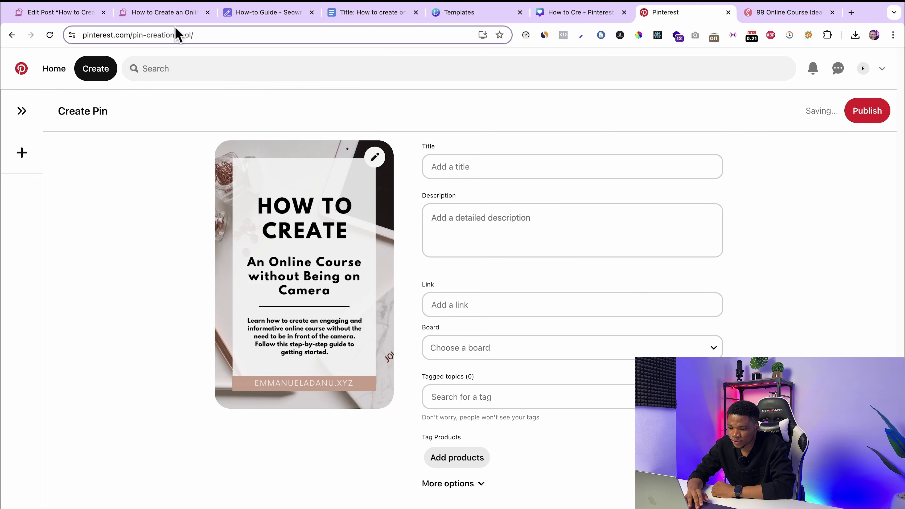
left_click(171, 17)
left_click_drag(107, 182, 413, 214)
key("ctrl+c")
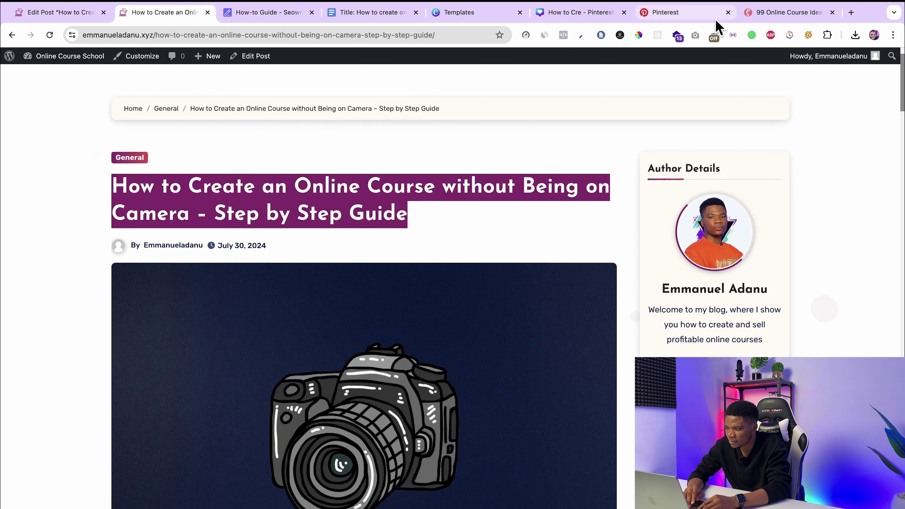
left_click(667, 12)
left_click(546, 167)
key("ctrl+v")
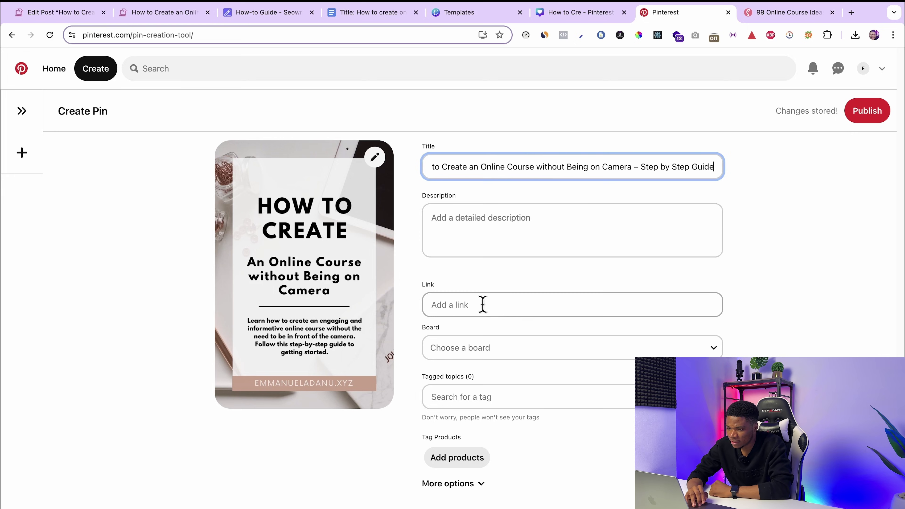
Step: Copy the published article's full URL and add it as the pin's destination link
left_click(159, 14)
left_click(188, 35)
key("super+c")
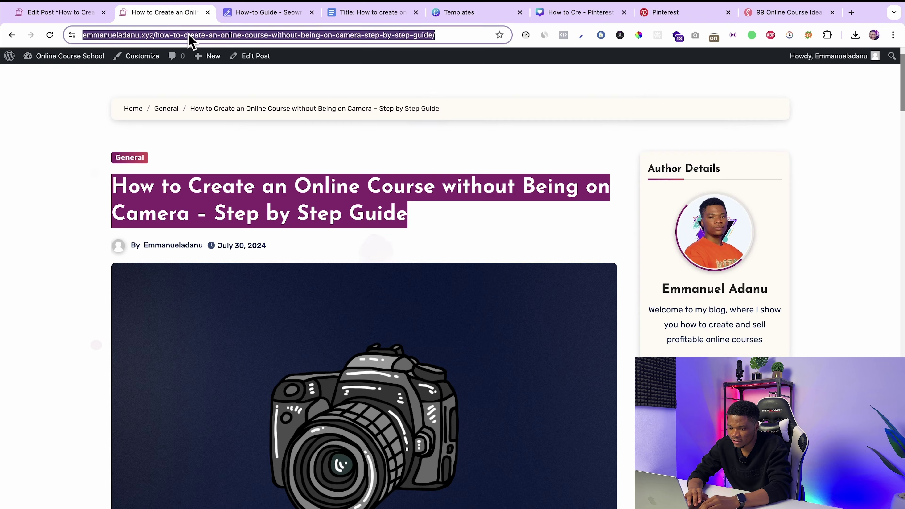
left_click(669, 12)
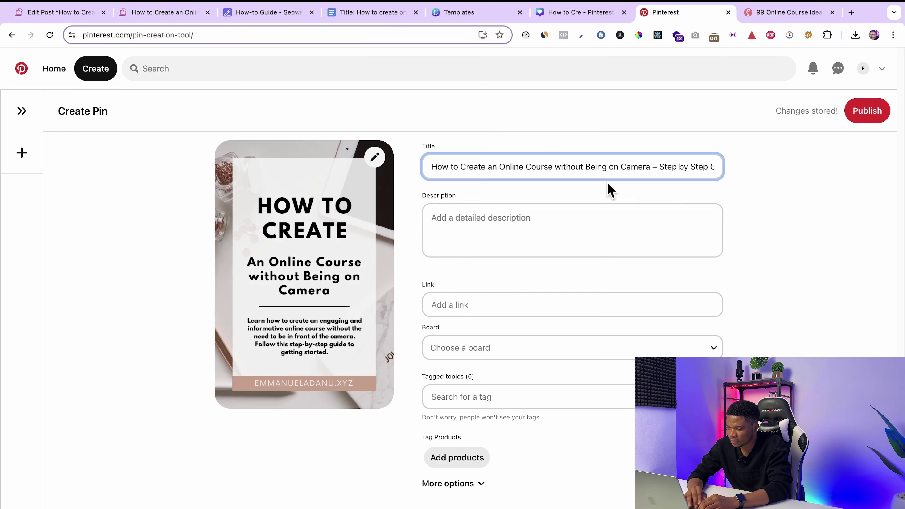
left_click(491, 303)
key("super+v")
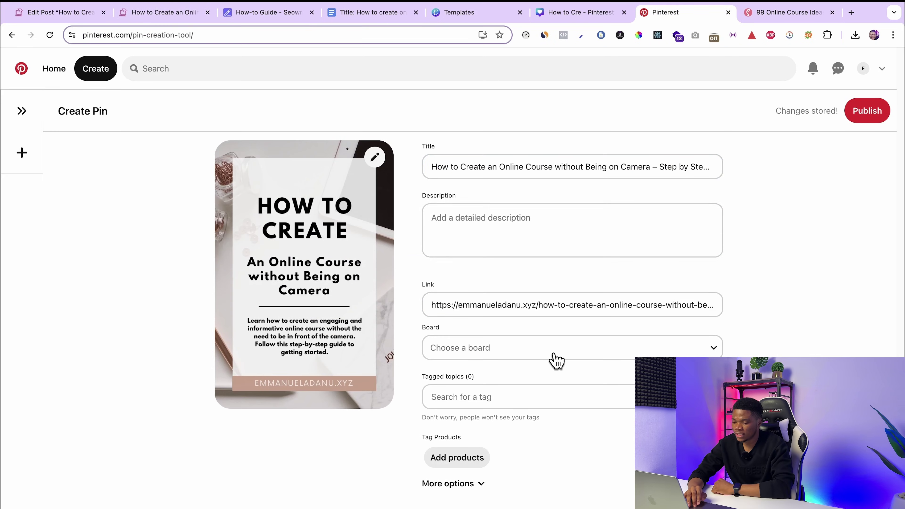
Step: Check the board choices for the pin and publish it without selecting a board
left_click(535, 349)
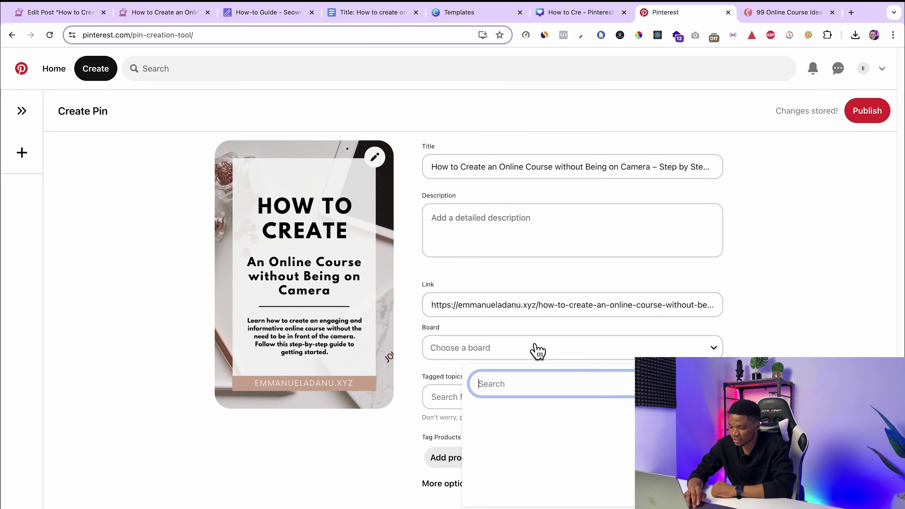
left_click(768, 347)
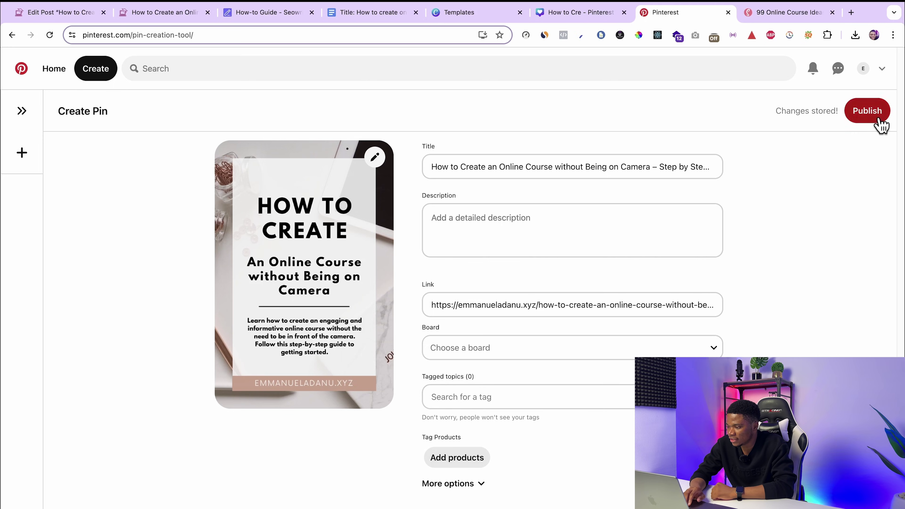
left_click(866, 112)
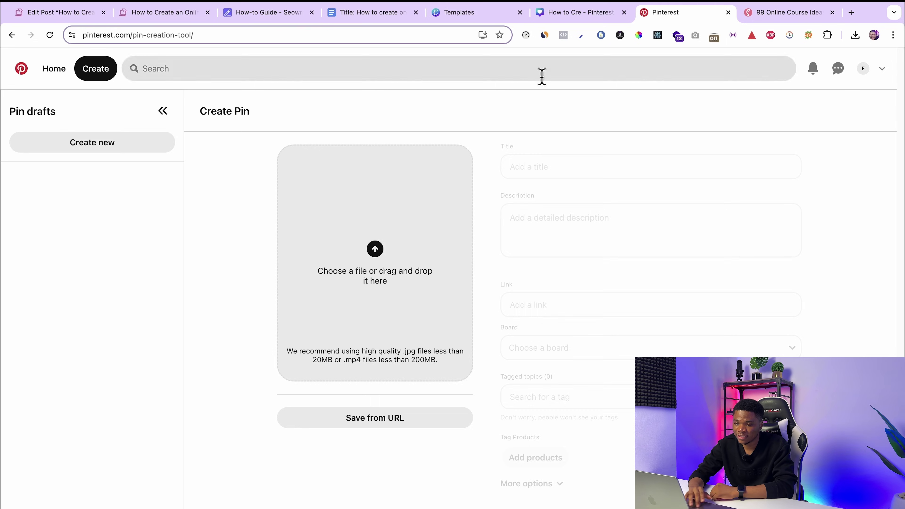
Step: Return to the published article and look over its sections down to "Creating Interactive Assignments and Activities"
left_click(181, 15)
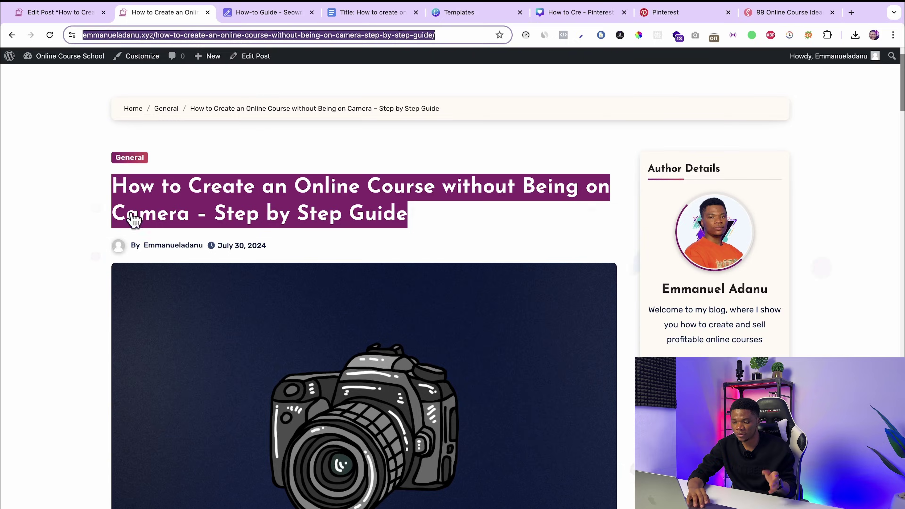
scroll(330, 427, "down", 10)
scroll(329, 426, "down", 4)
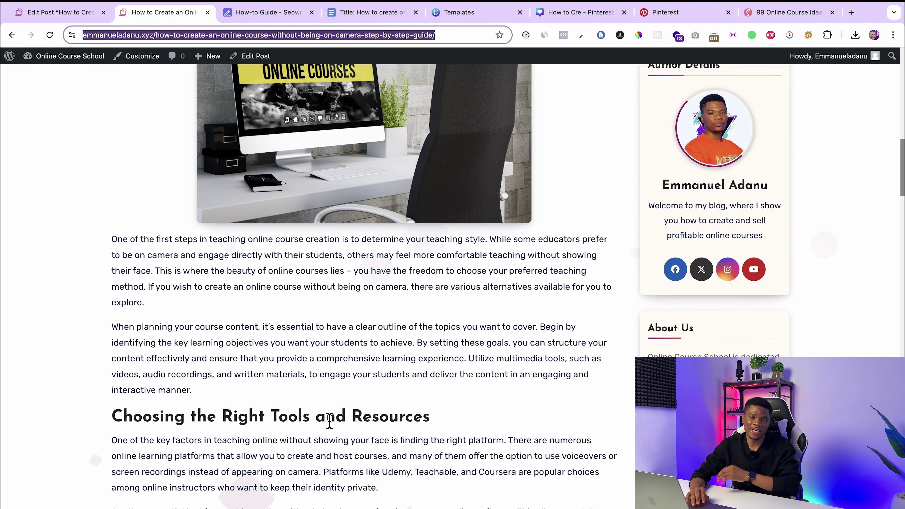
scroll(330, 426, "down", 11)
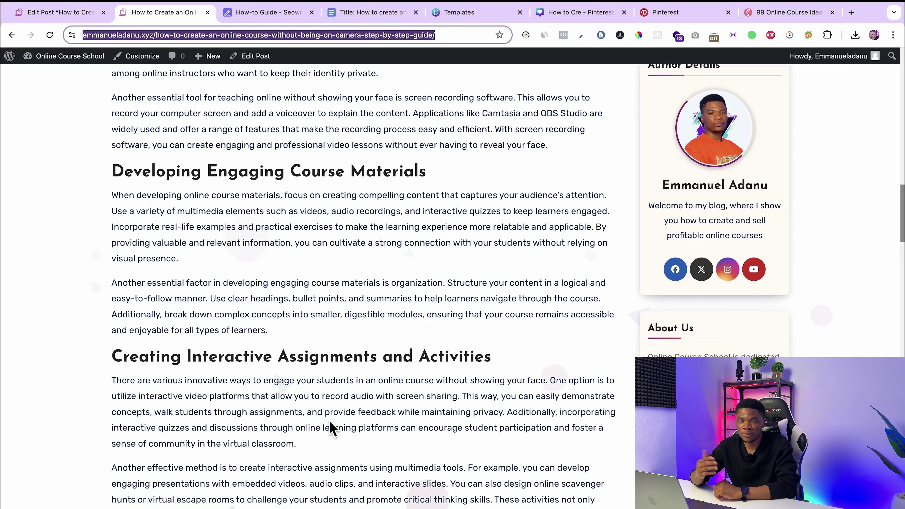
scroll(369, 367, "up", 20)
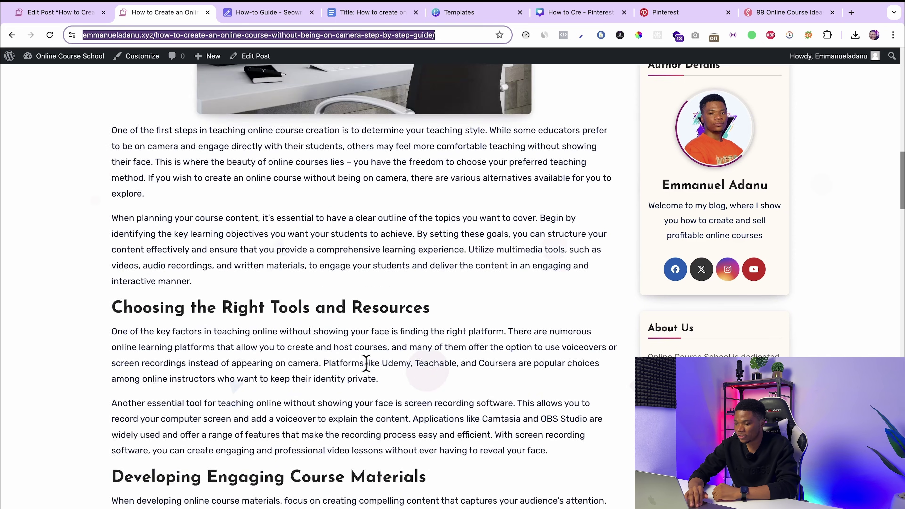